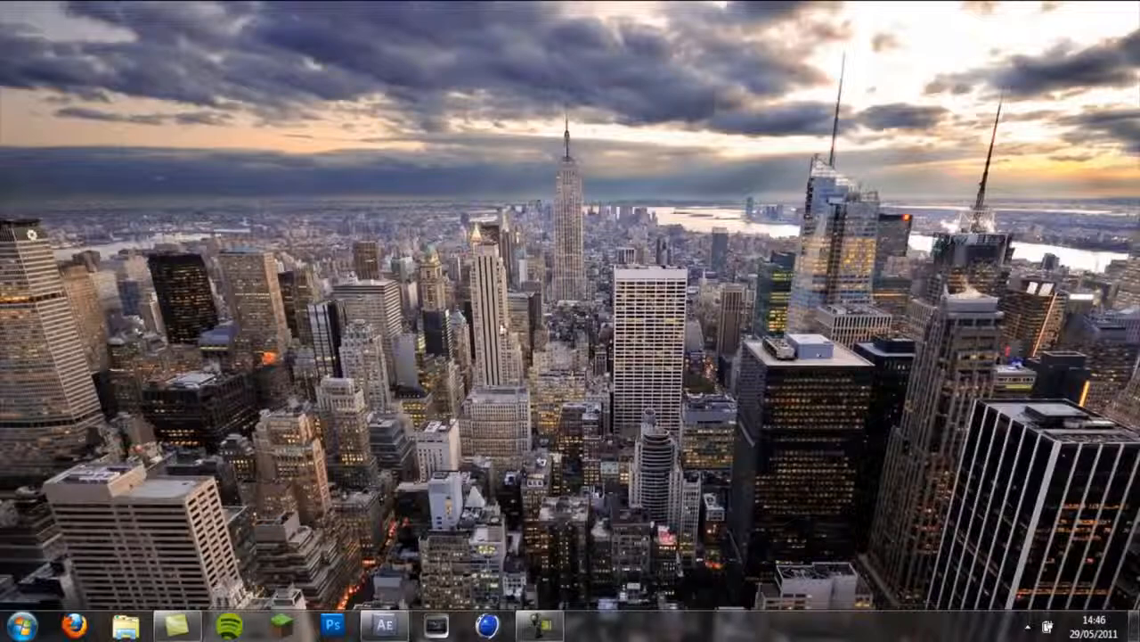
# Open the Kruze Intro folder from the desktop and view its rendered Intro image frames at full window size.
pyautogui.click(386, 625)
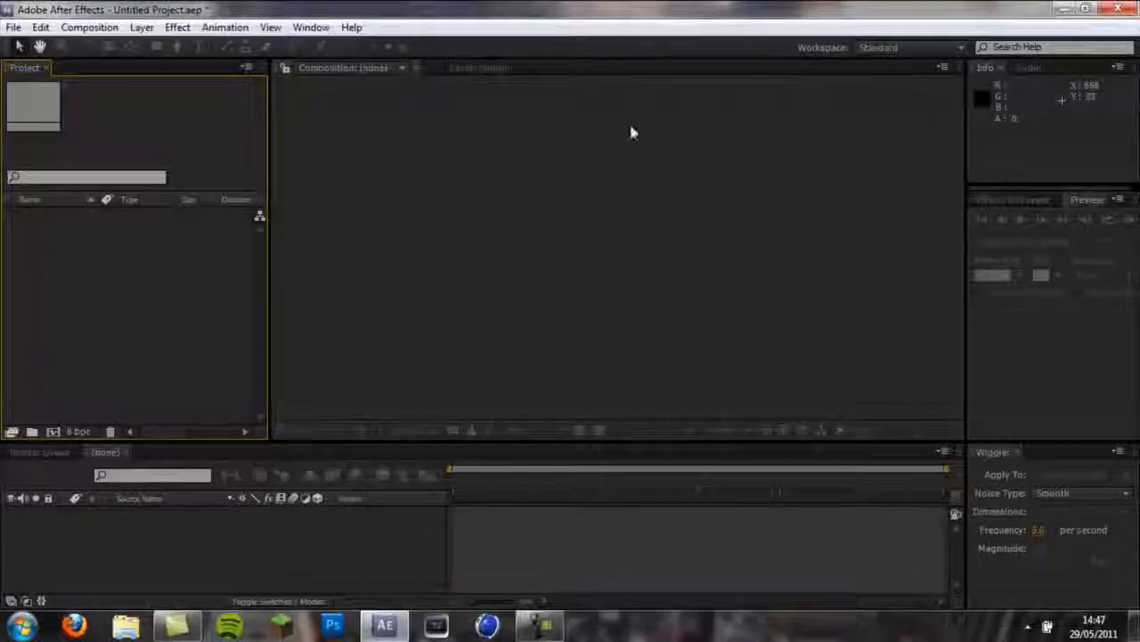
pyautogui.click(1065, 10)
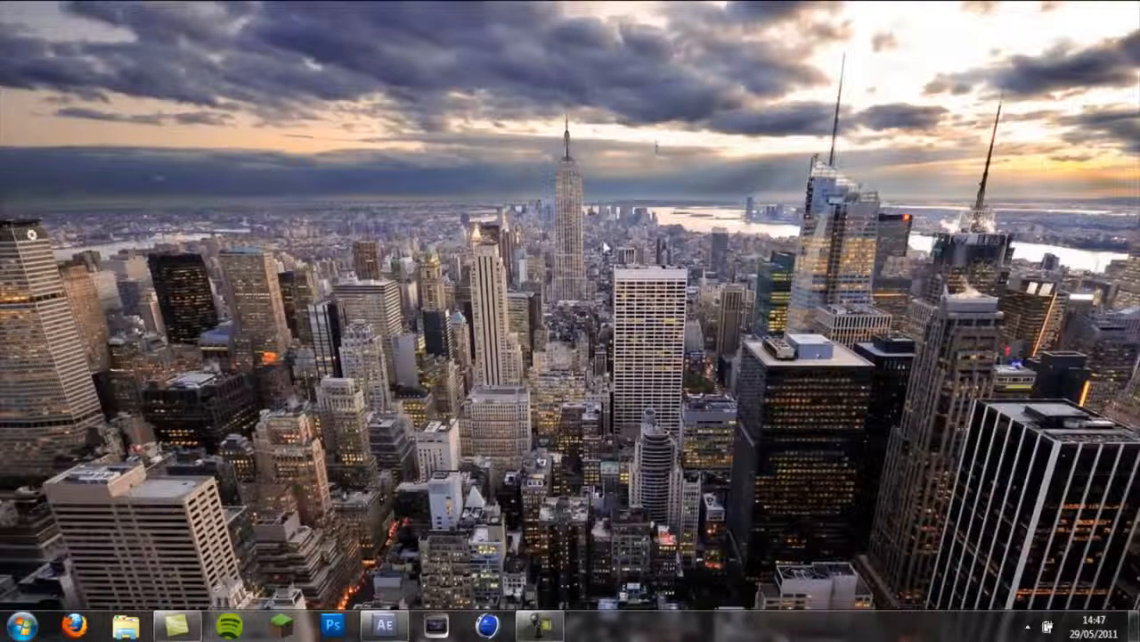
pyautogui.doubleClick(465, 239)
pyautogui.doubleClick(407, 32)
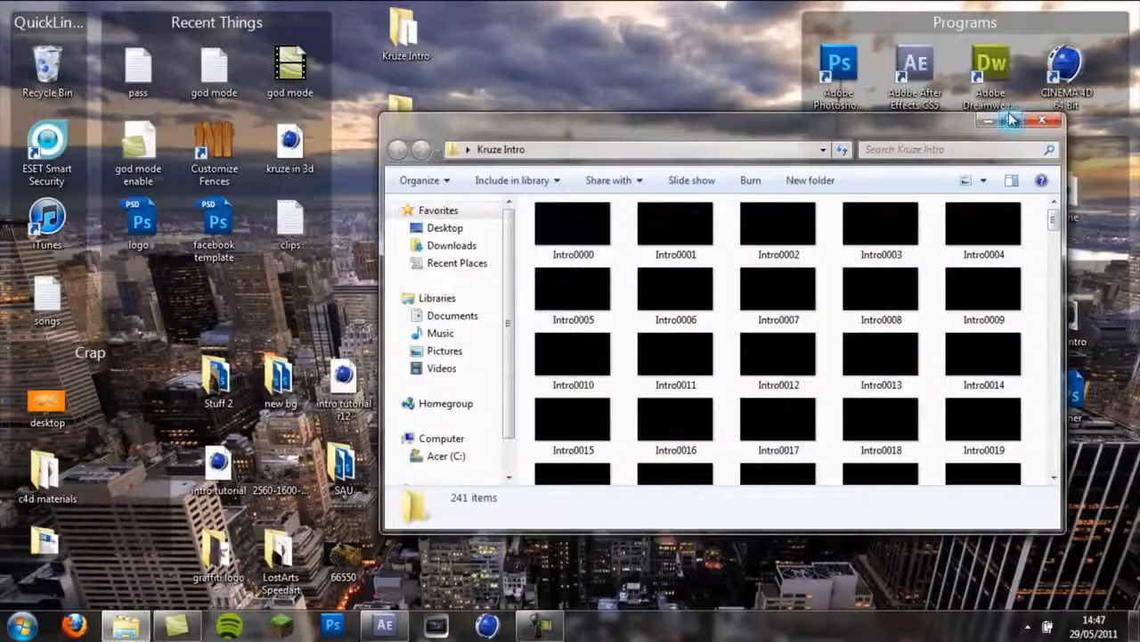
pyautogui.click(1012, 120)
pyautogui.moveTo(1135, 120)
pyautogui.mouseDown()
pyautogui.moveTo(1128, 497)
pyautogui.moveTo(1118, 259)
pyautogui.moveTo(1109, 377)
pyautogui.moveTo(1111, 402)
pyautogui.moveTo(1118, 115)
pyautogui.moveTo(1132, 316)
pyautogui.moveTo(1132, 116)
pyautogui.mouseUp()
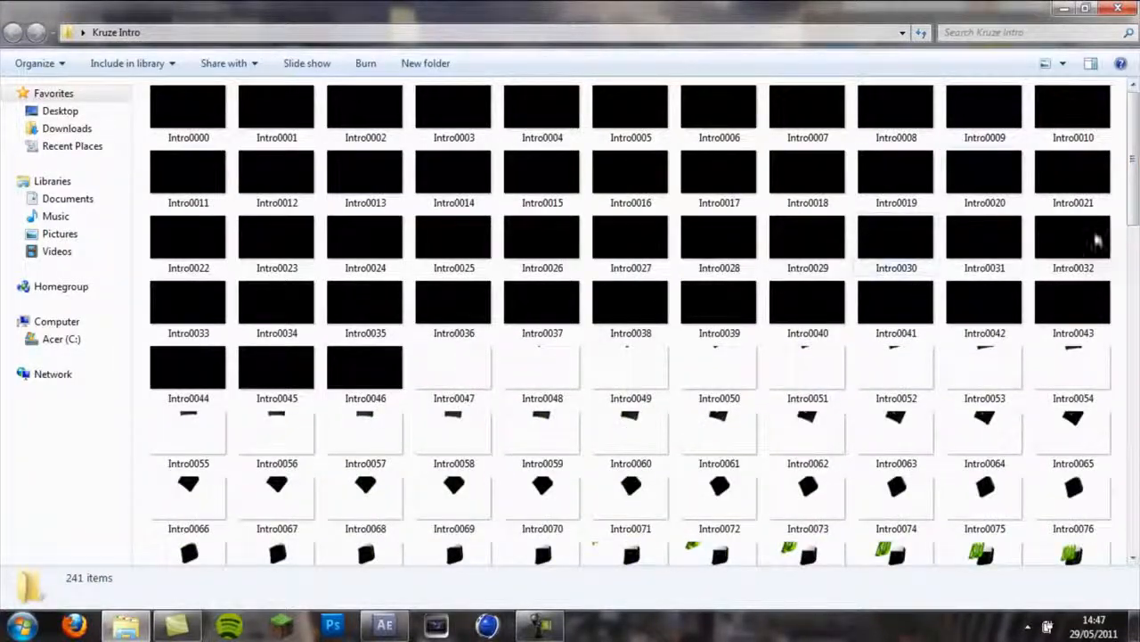
pyautogui.click(1116, 10)
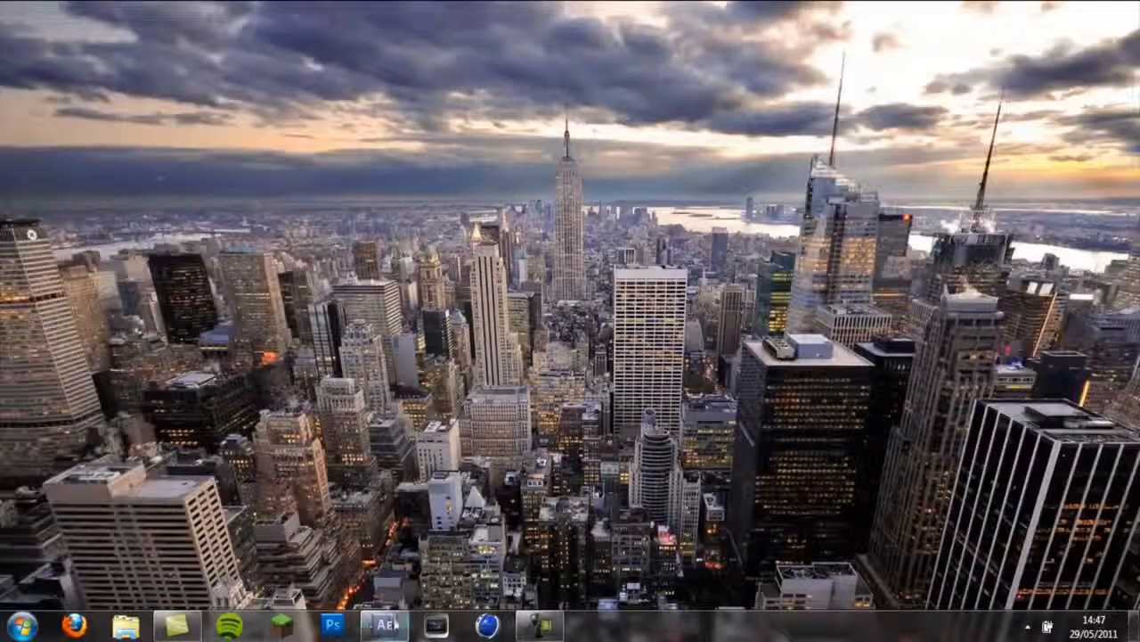
# Switch to After Effects and open a file browser on the Desktop folder in a reduced window above it.
pyautogui.click(385, 624)
pyautogui.click(125, 623)
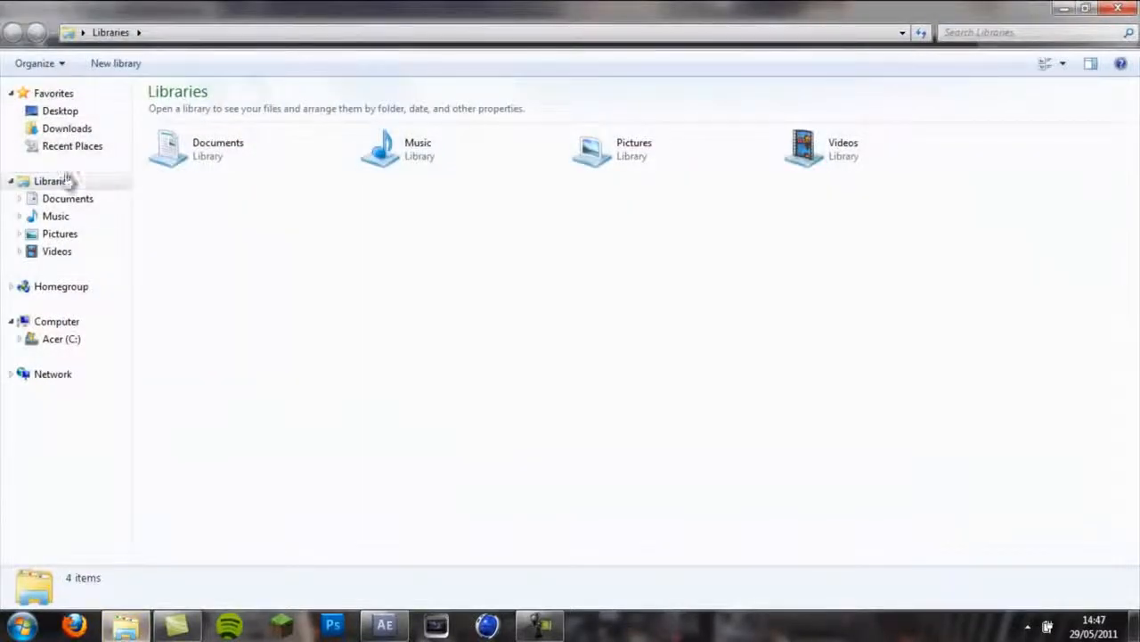
pyautogui.click(73, 112)
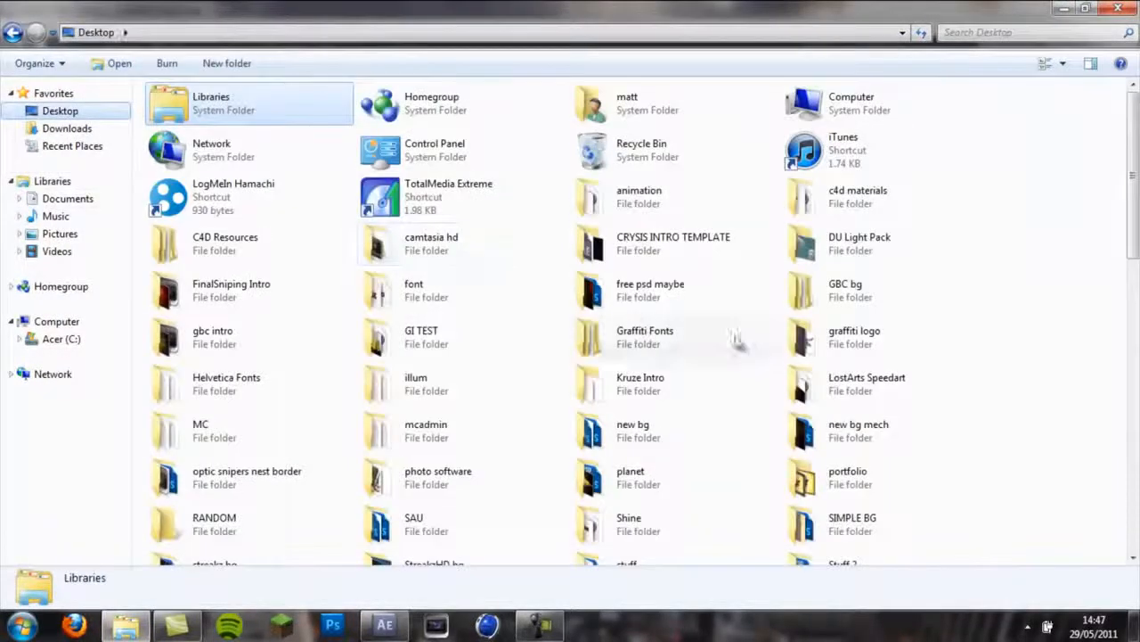
pyautogui.click(1025, 330)
pyautogui.click(1086, 9)
# Import the Kruze Intro folder from the Desktop into the project as an image sequence.
pyautogui.scroll(-10, 762, 282)
pyautogui.scroll(-3, 735, 299)
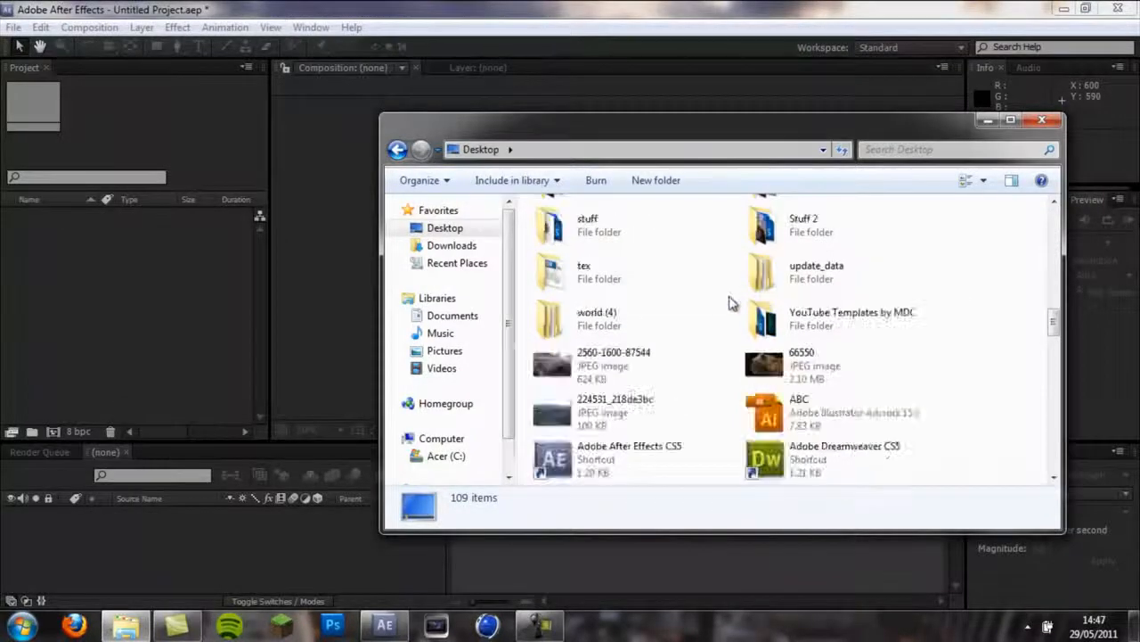
pyautogui.scroll(5, 730, 303)
pyautogui.scroll(2, 731, 305)
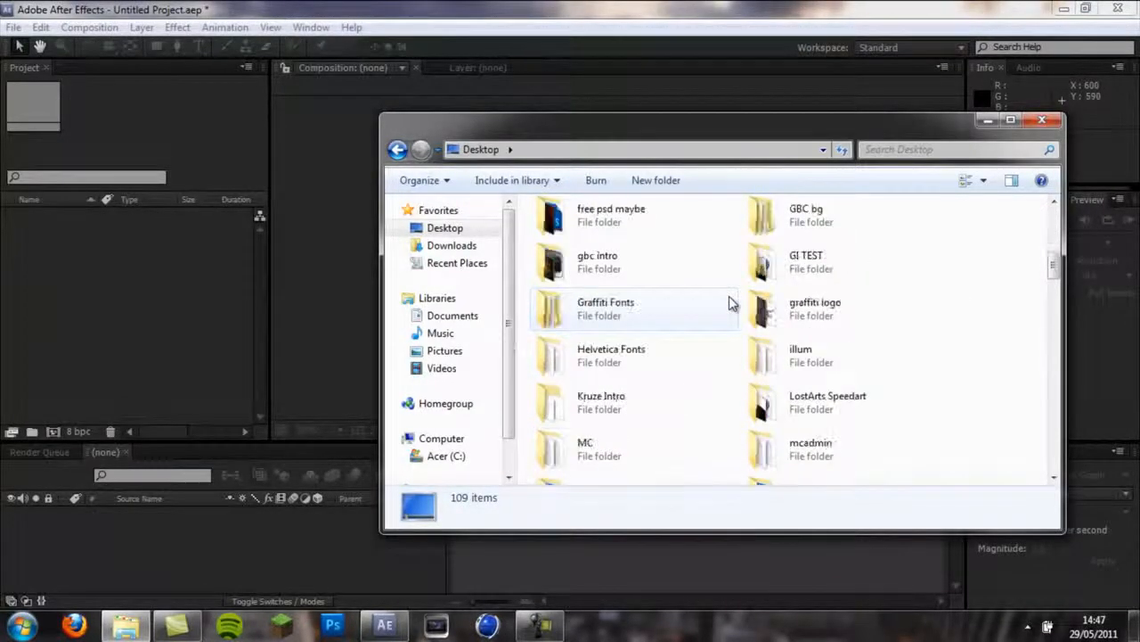
pyautogui.scroll(-2, 713, 316)
pyautogui.moveTo(624, 273); pyautogui.dragTo(95, 263)
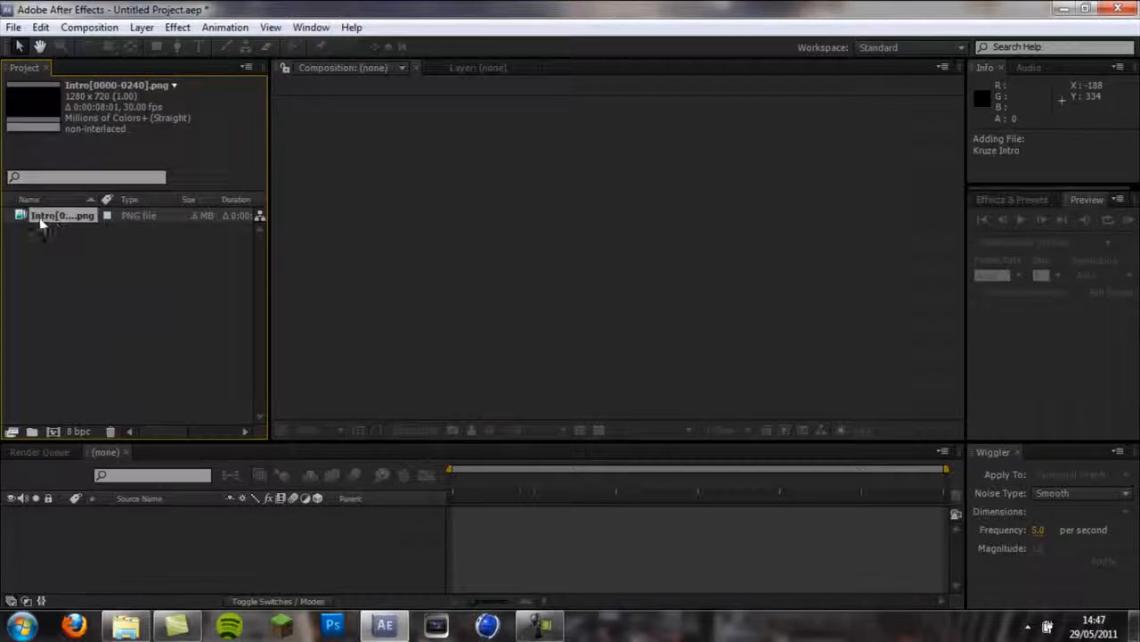
# Create a 1280 x 720 composition at 30 fps, 9 seconds long, with a white background.
pyautogui.click(89, 27)
pyautogui.click(92, 44)
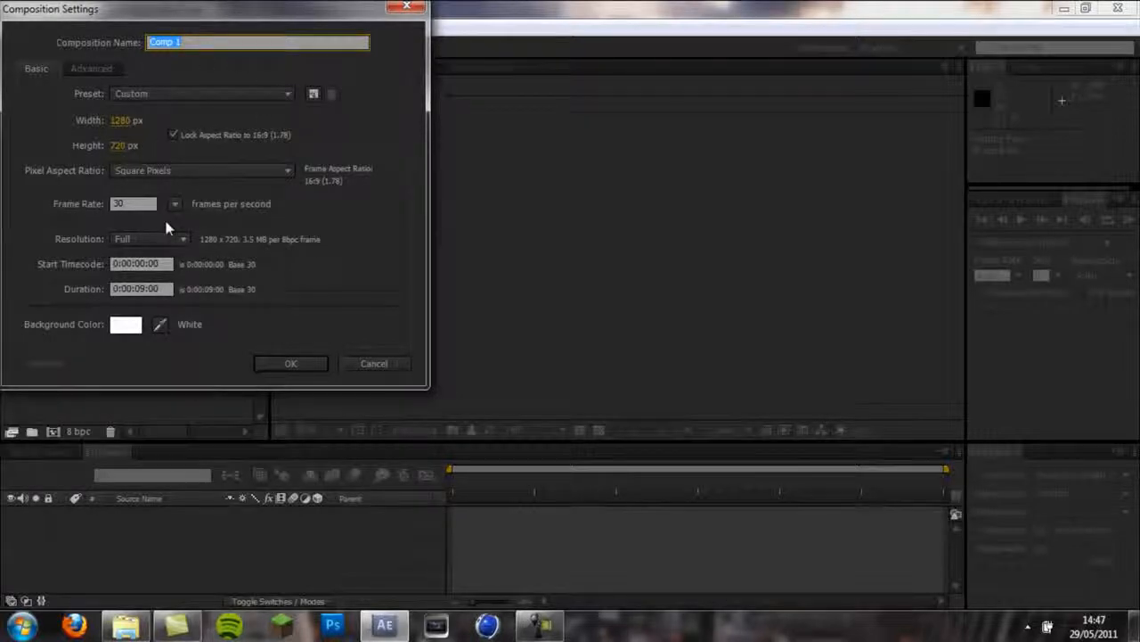
pyautogui.click(128, 328)
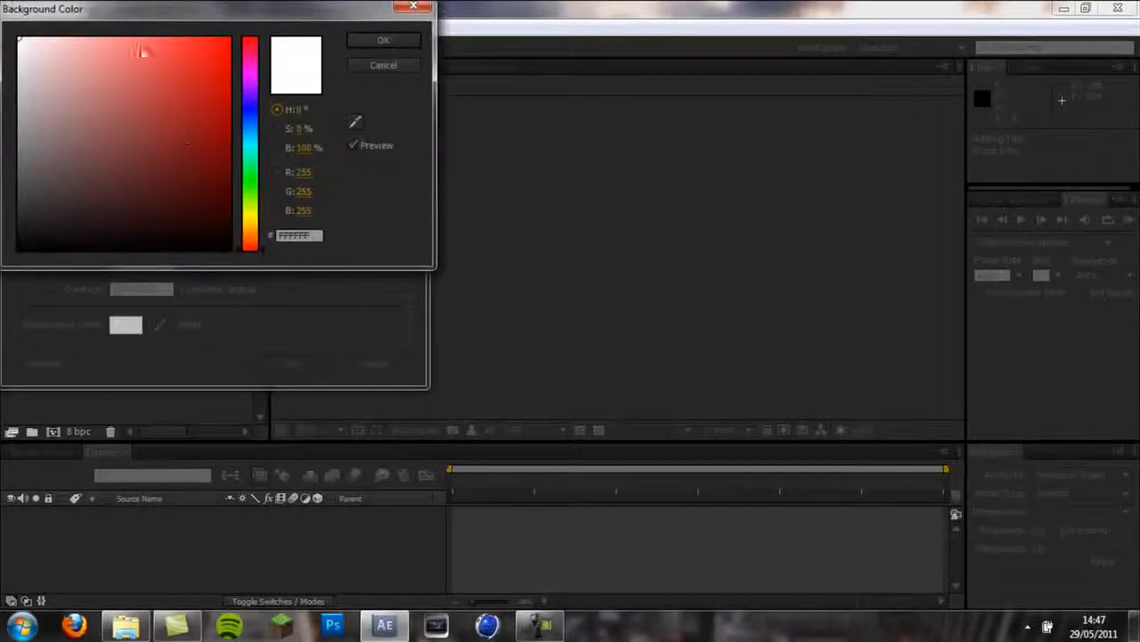
pyautogui.click(382, 41)
pyautogui.click(316, 365)
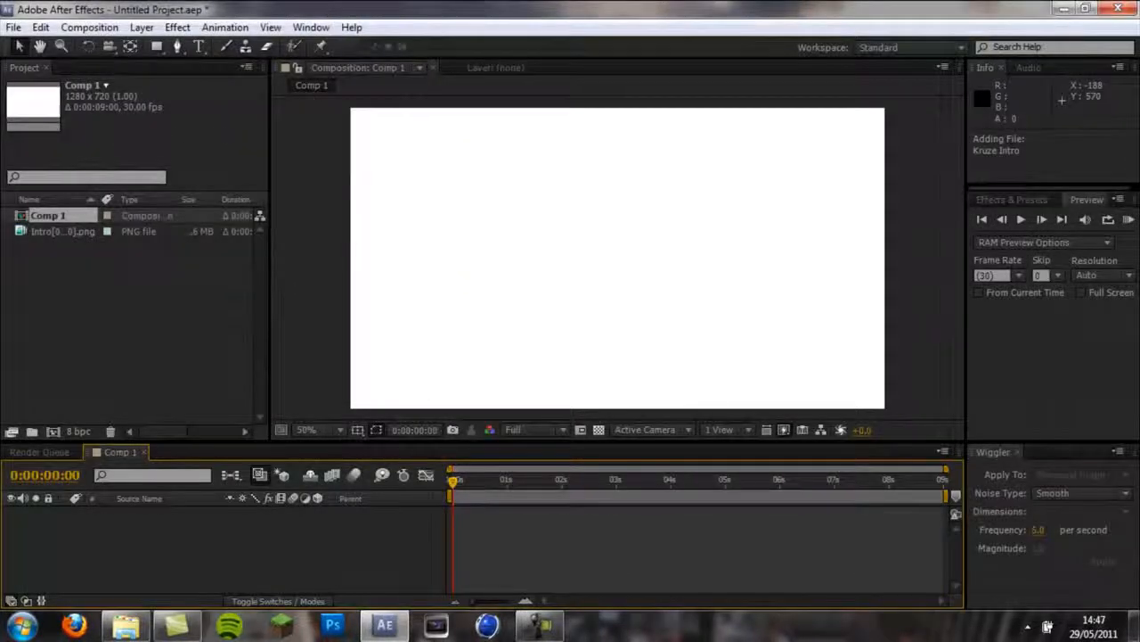
# Add the Intro PNG sequence as a layer in Comp 1 and preview its animation along the timeline.
pyautogui.moveTo(55, 238); pyautogui.dragTo(123, 421)
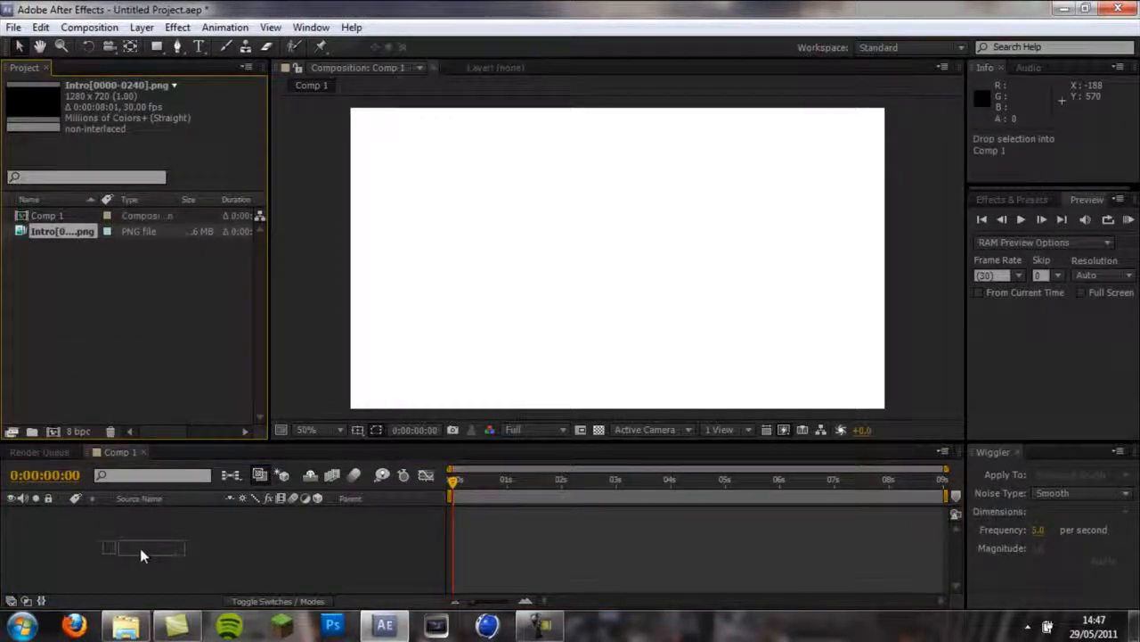
pyautogui.moveTo(140, 548); pyautogui.dragTo(141, 548)
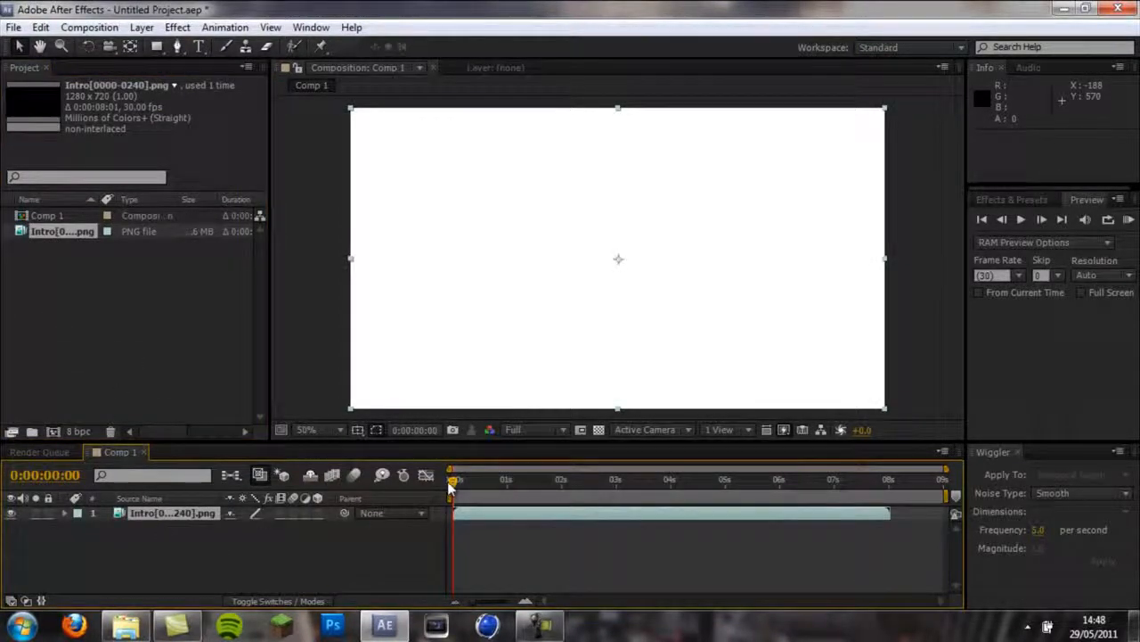
pyautogui.moveTo(506, 493); pyautogui.dragTo(405, 477)
pyautogui.click(225, 534)
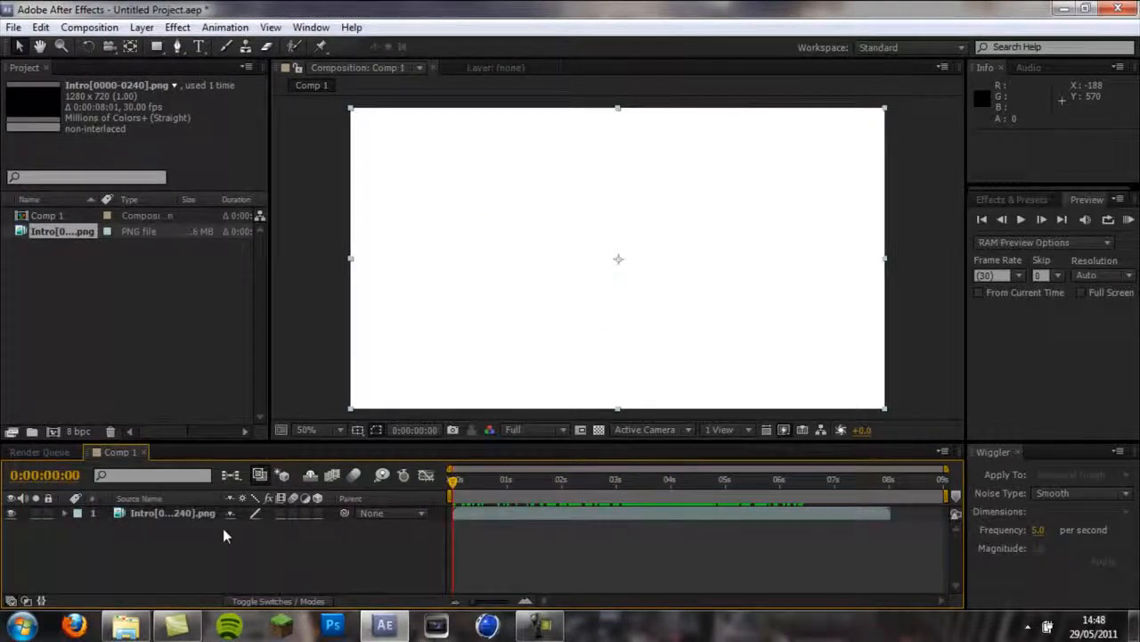
# Start importing a file, browse to Libraries, and reposition the import dialog.
pyautogui.click(11, 29)
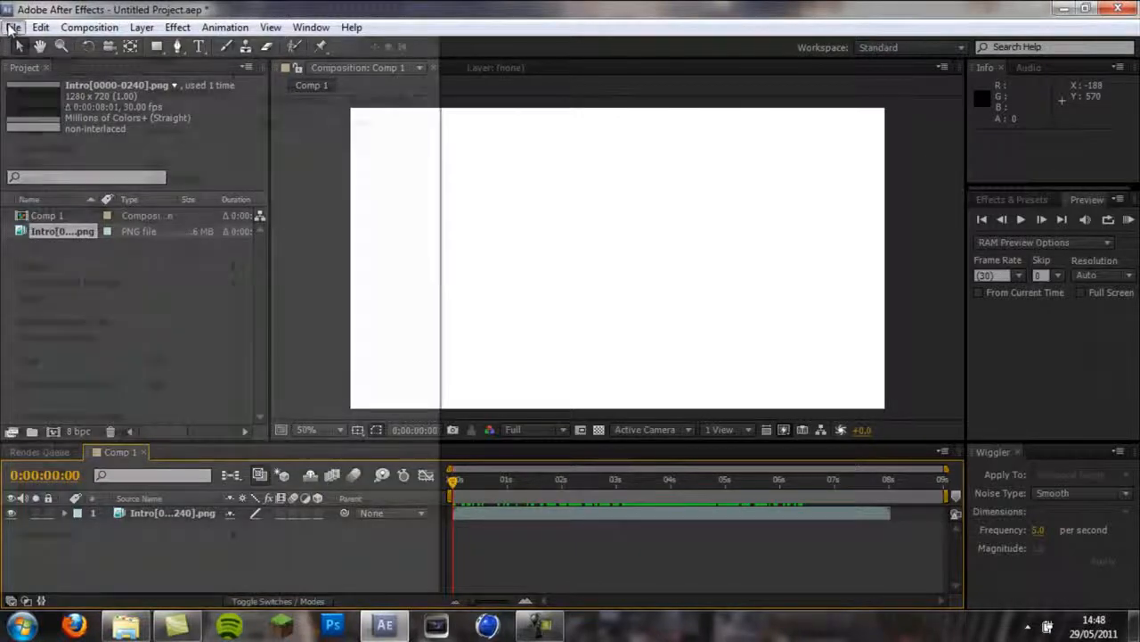
pyautogui.moveTo(125, 266)
pyautogui.click(276, 268)
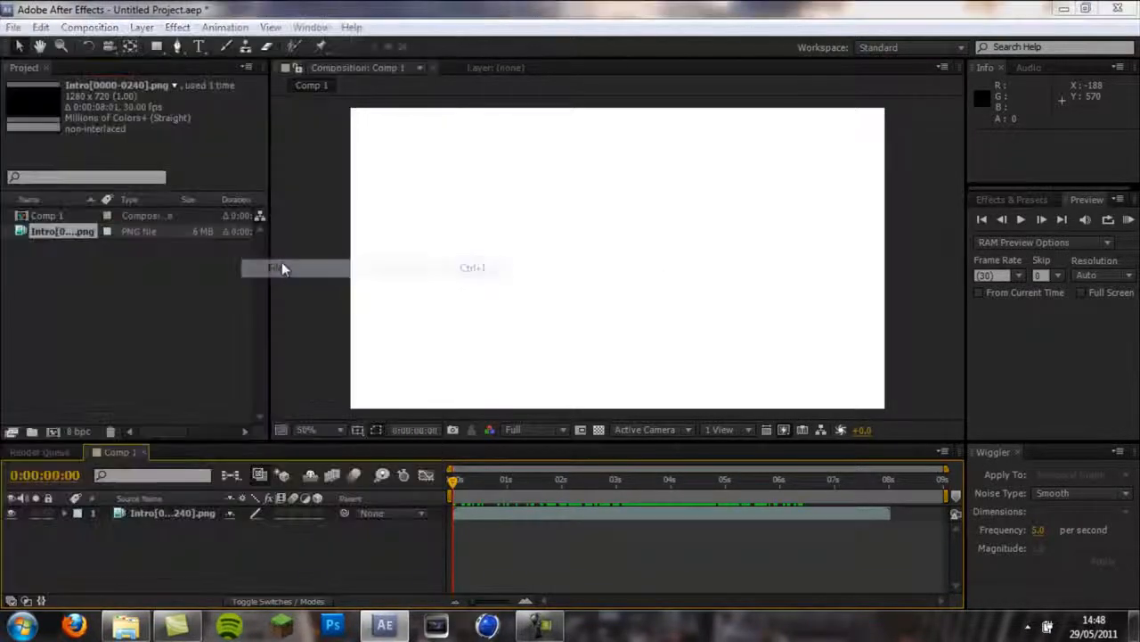
pyautogui.click(51, 165)
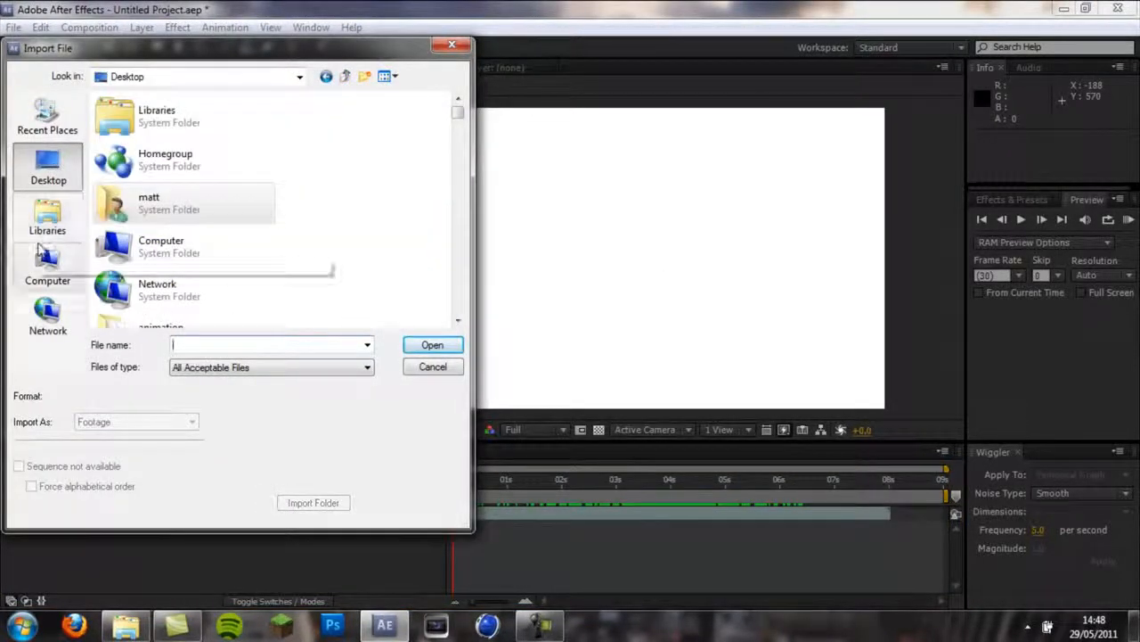
pyautogui.click(48, 216)
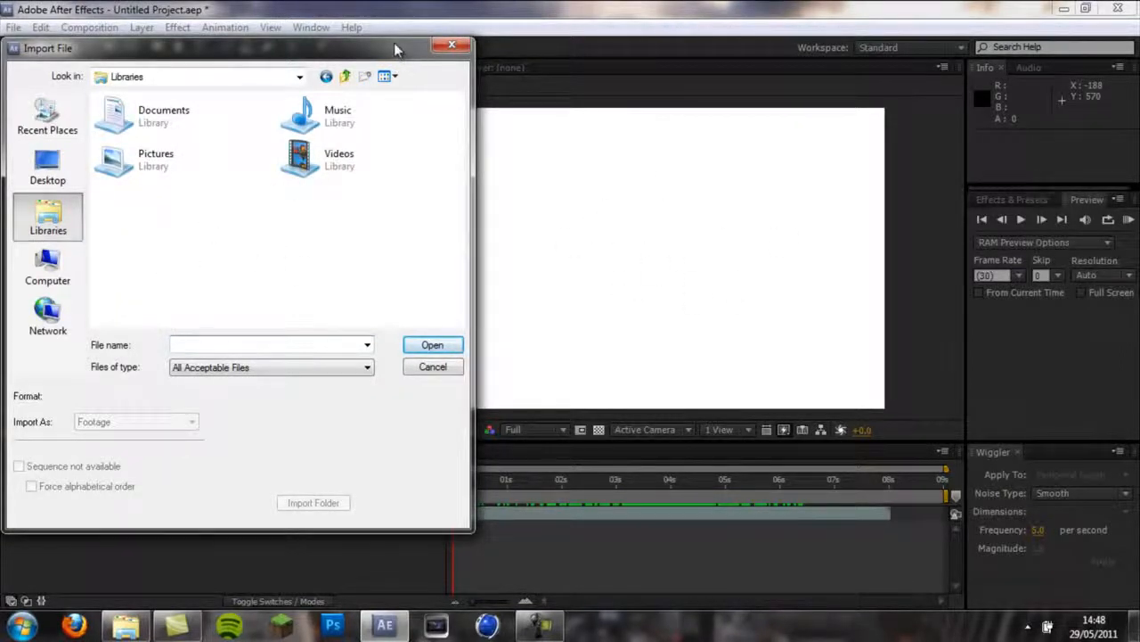
pyautogui.moveTo(397, 49); pyautogui.dragTo(392, 223)
pyautogui.moveTo(226, 234); pyautogui.dragTo(310, 81)
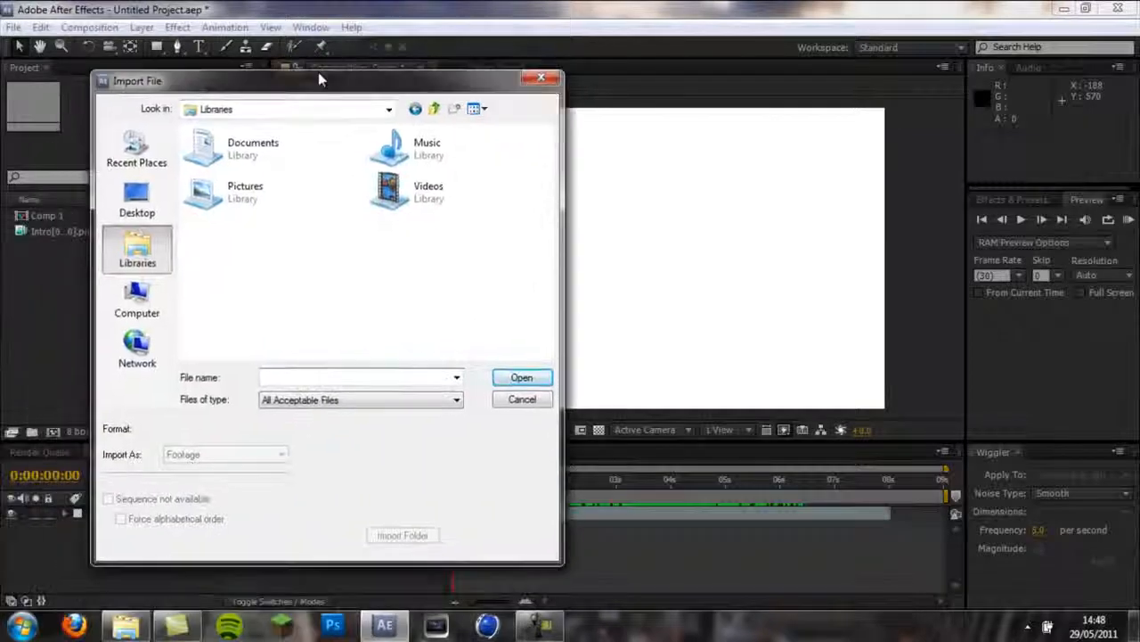
# Import the blue texture image 1 (31) from the Textures folder of the 8,000 GFX Pack, inside GFX in Documents.
pyautogui.doubleClick(247, 143)
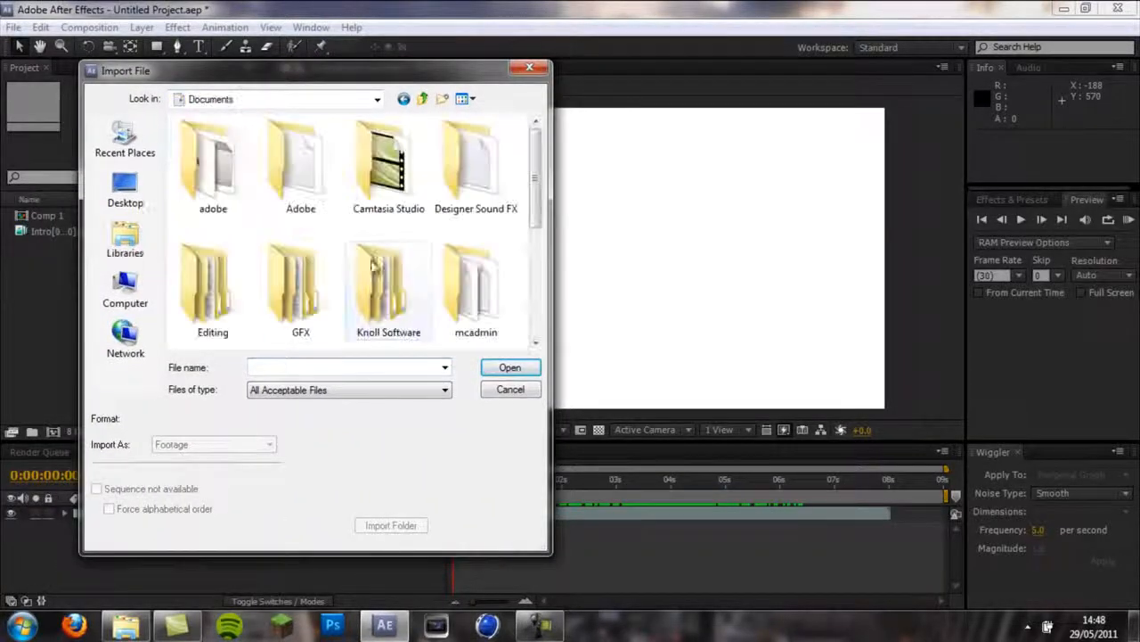
pyautogui.doubleClick(300, 290)
pyautogui.doubleClick(212, 166)
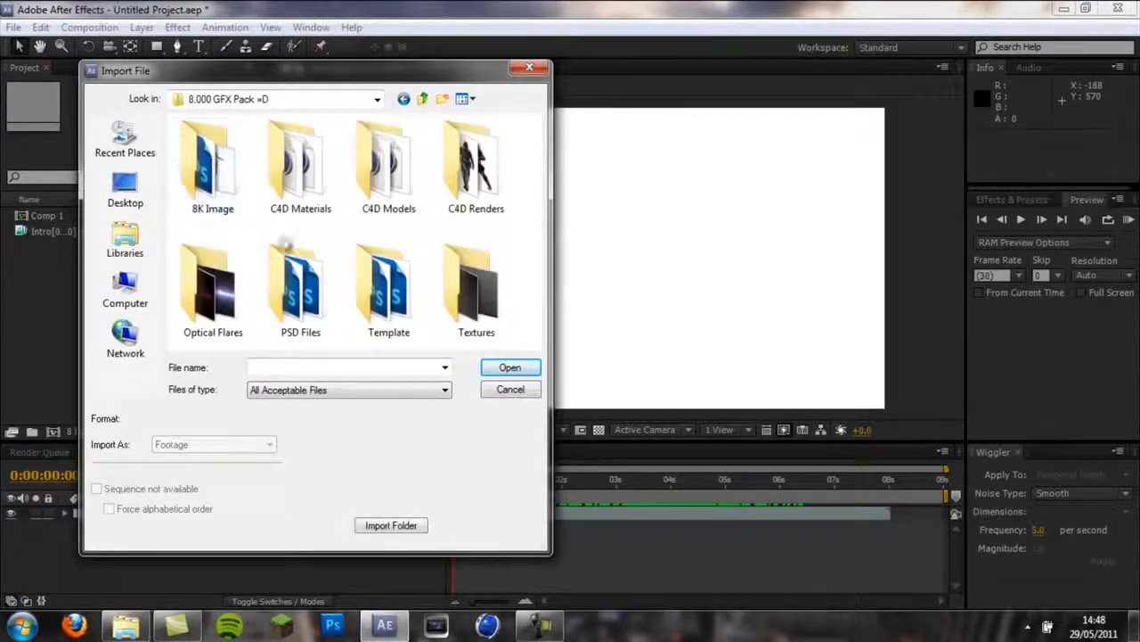
pyautogui.doubleClick(475, 303)
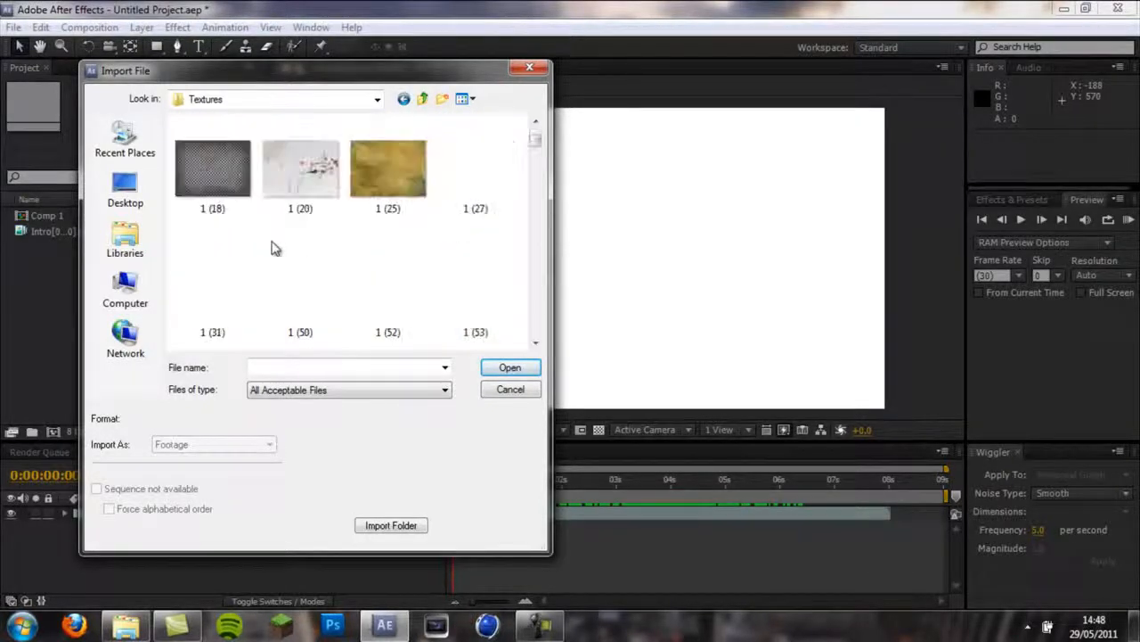
pyautogui.scroll(-2, 538, 156)
pyautogui.scroll(3, 537, 156)
pyautogui.click(222, 178)
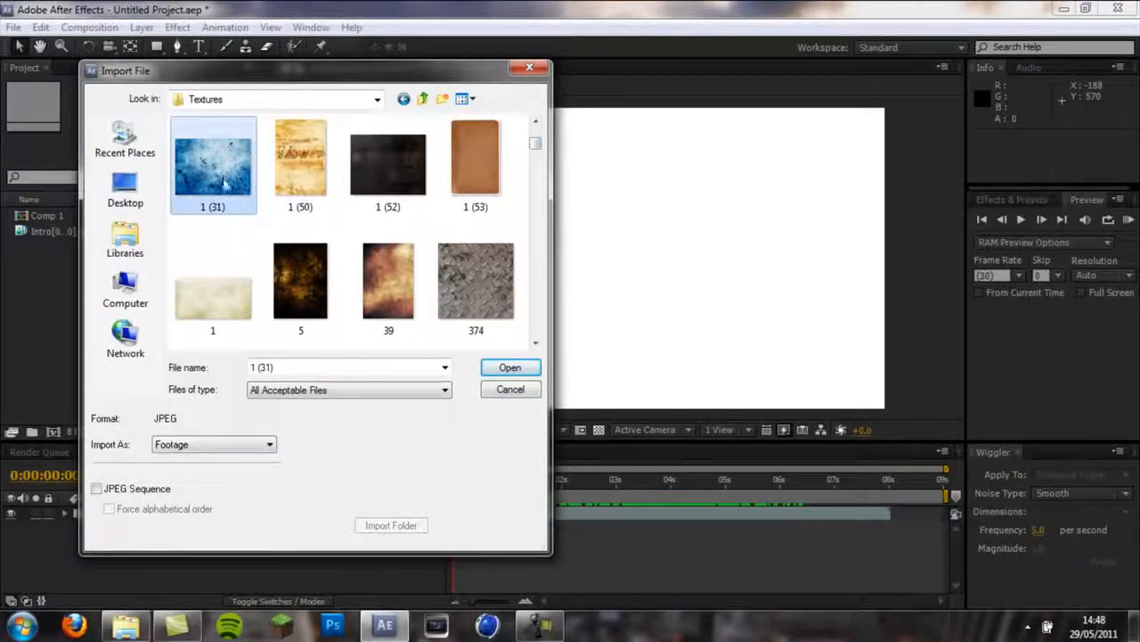
pyautogui.doubleClick(216, 149)
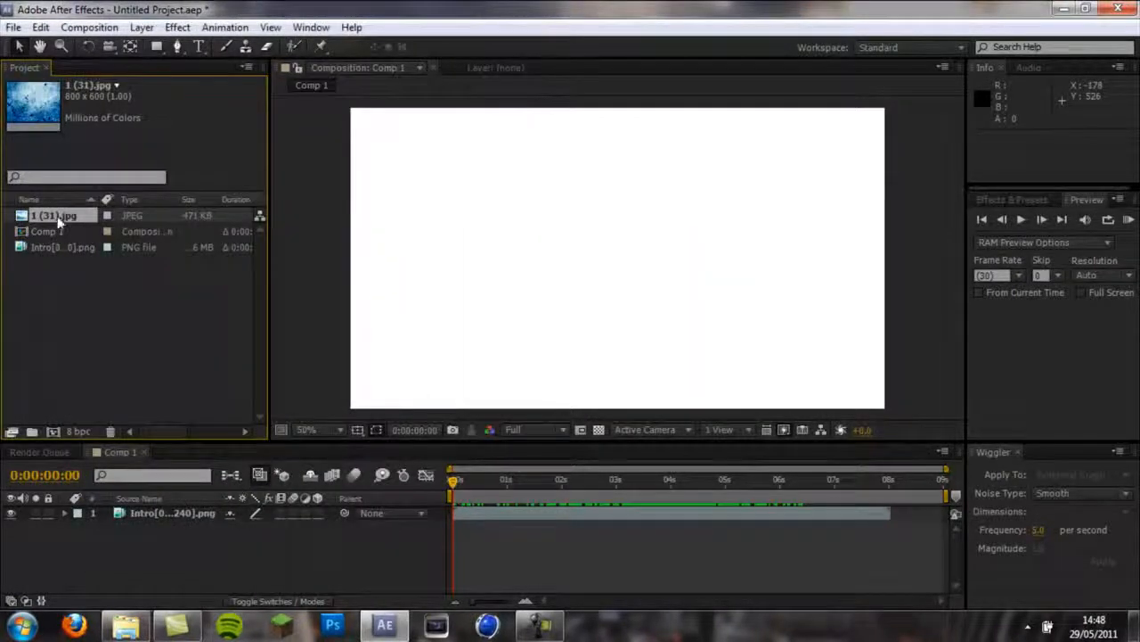
# Place 1 (31).jpg beneath the Intro sequence layer and fit it to the composition size.
pyautogui.moveTo(114, 505); pyautogui.dragTo(164, 535)
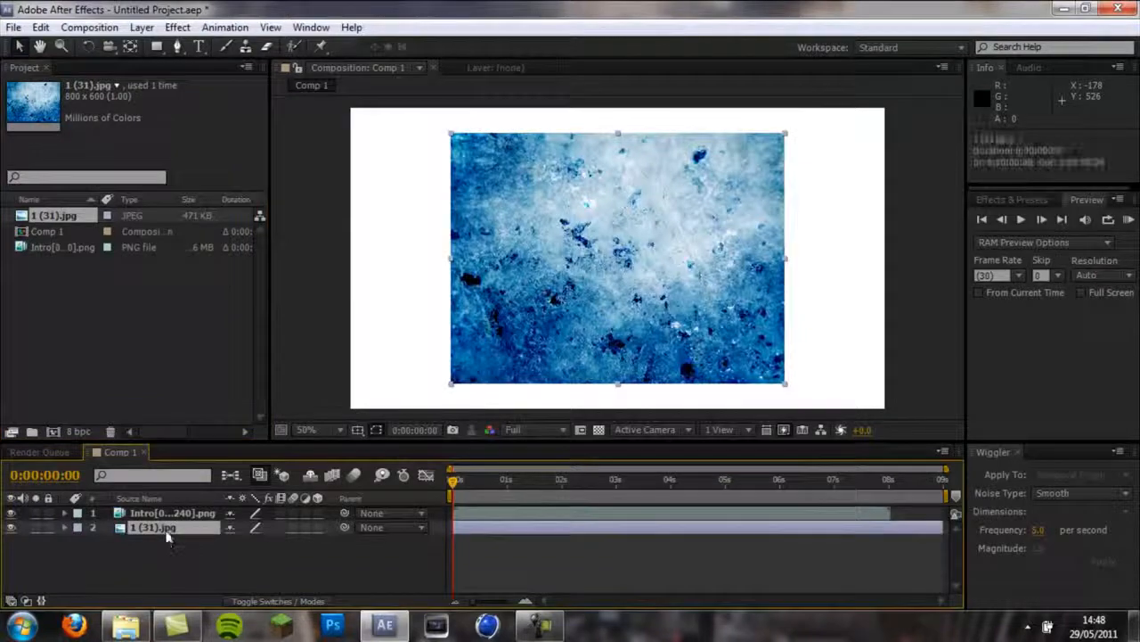
pyautogui.rightClick(164, 538)
pyautogui.moveTo(245, 145)
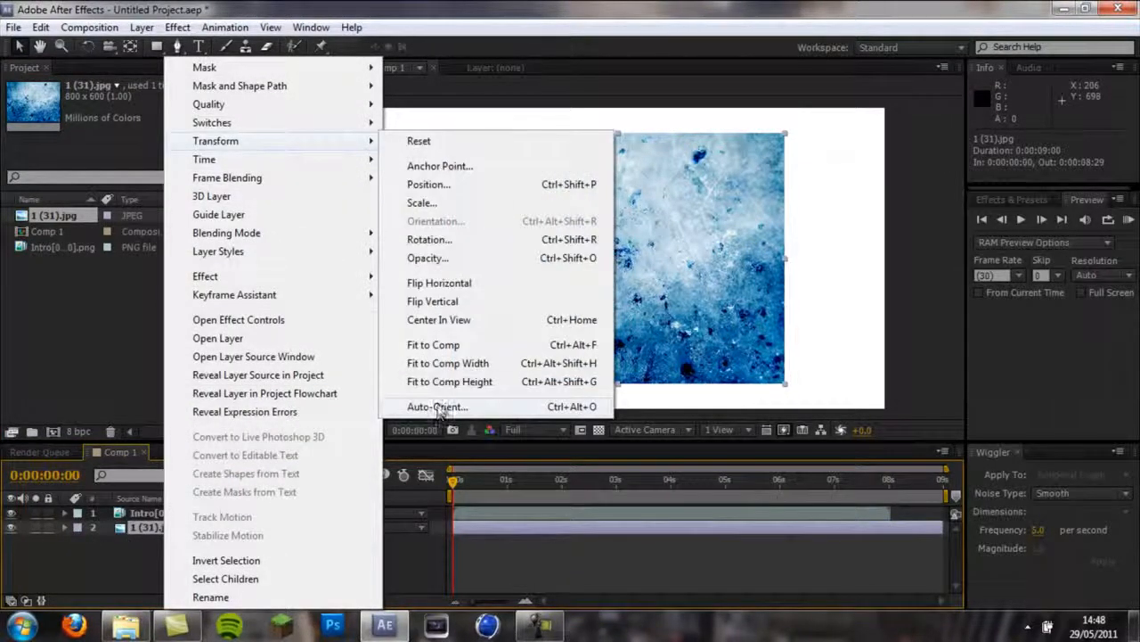
pyautogui.click(454, 348)
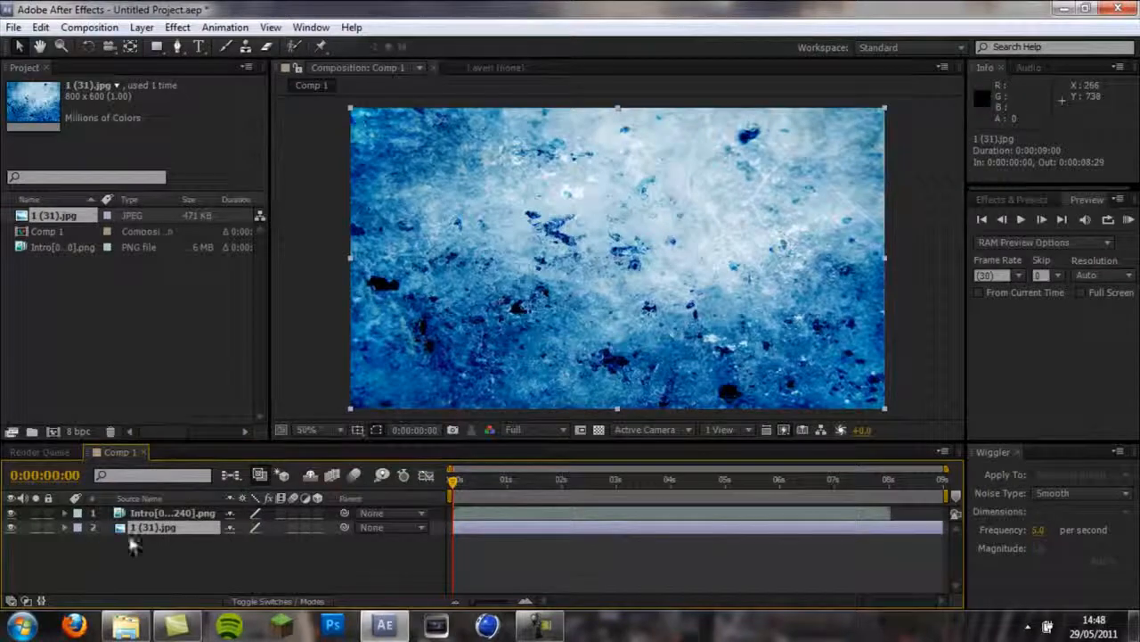
pyautogui.moveTo(539, 498); pyautogui.dragTo(533, 457)
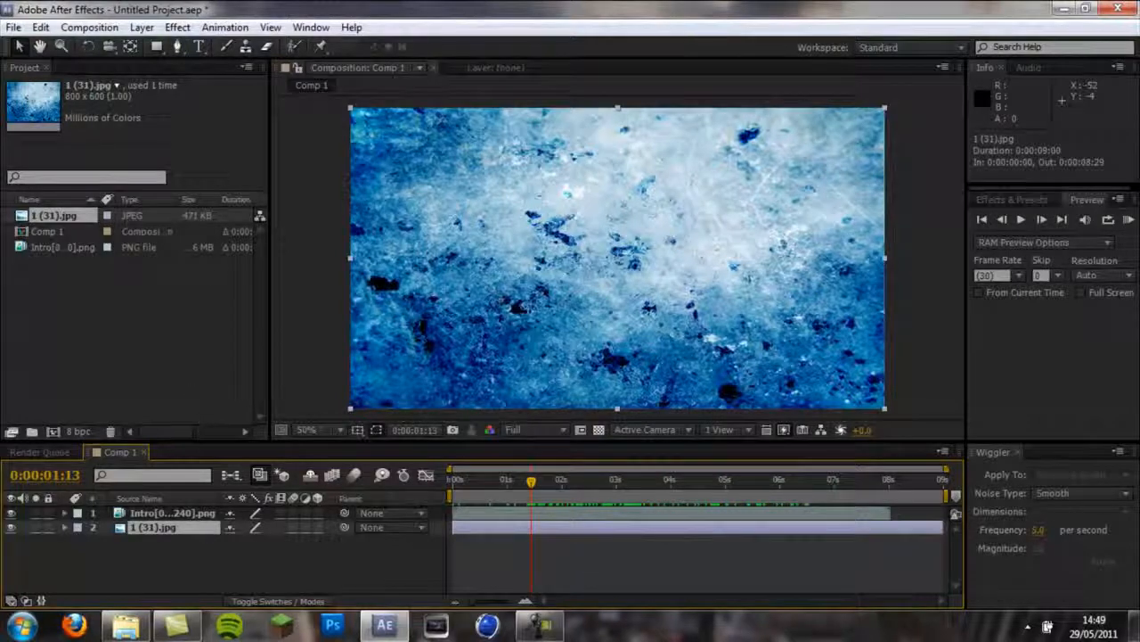
# Apply Hue/Saturation to the 1 (31).jpg layer and shift its Master Hue to 10x +248.0° for a green tint.
pyautogui.rightClick(161, 533)
pyautogui.moveTo(267, 276)
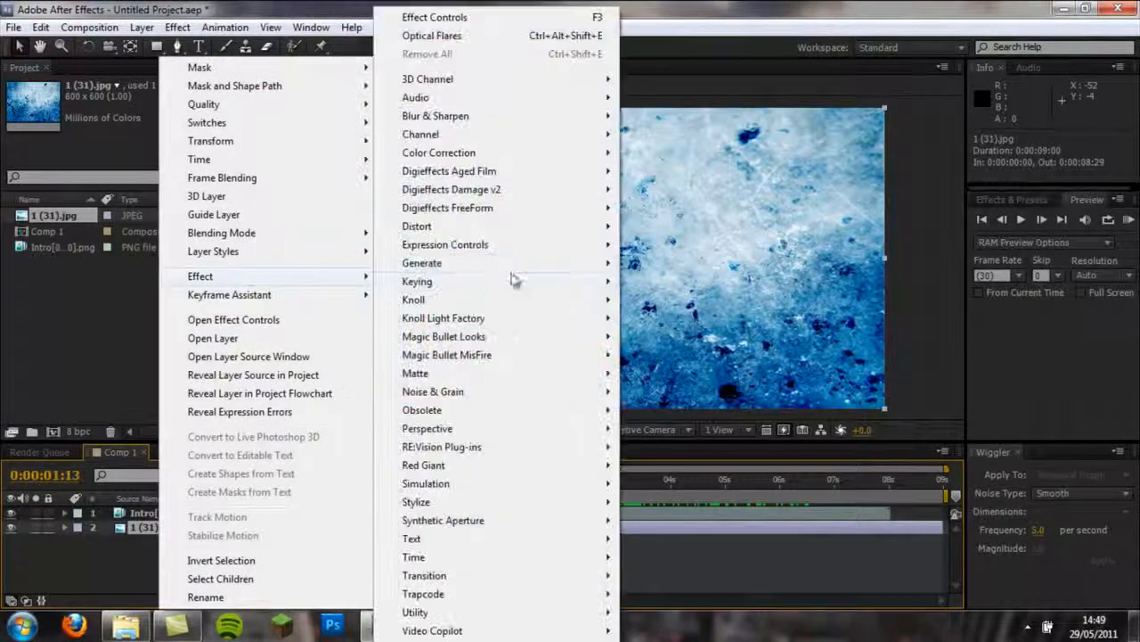
pyautogui.moveTo(508, 152)
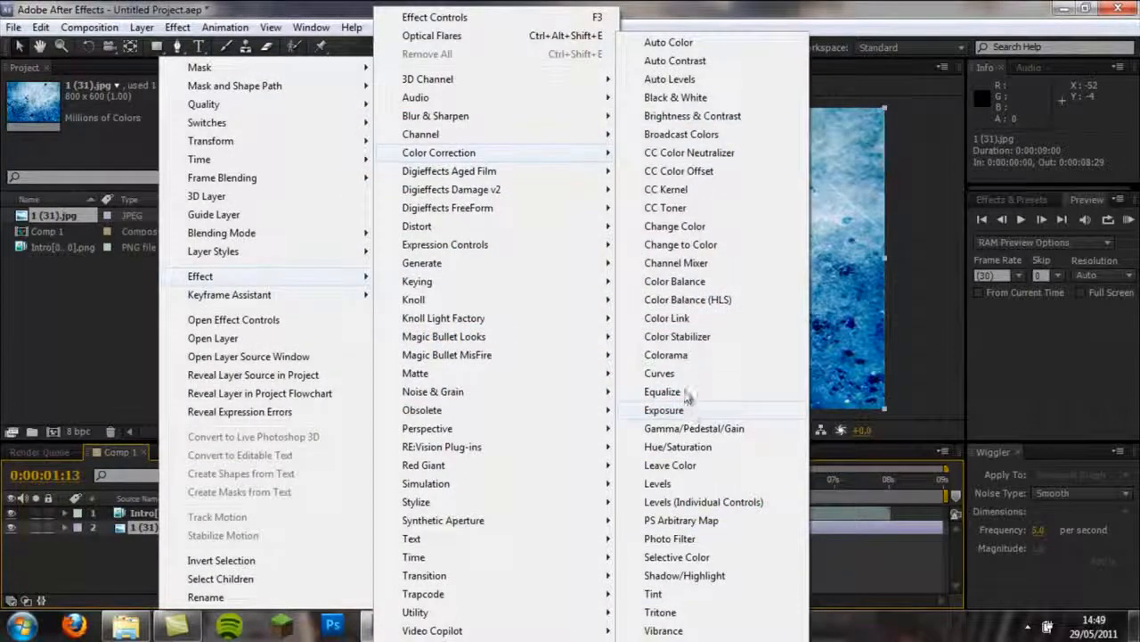
pyautogui.click(678, 447)
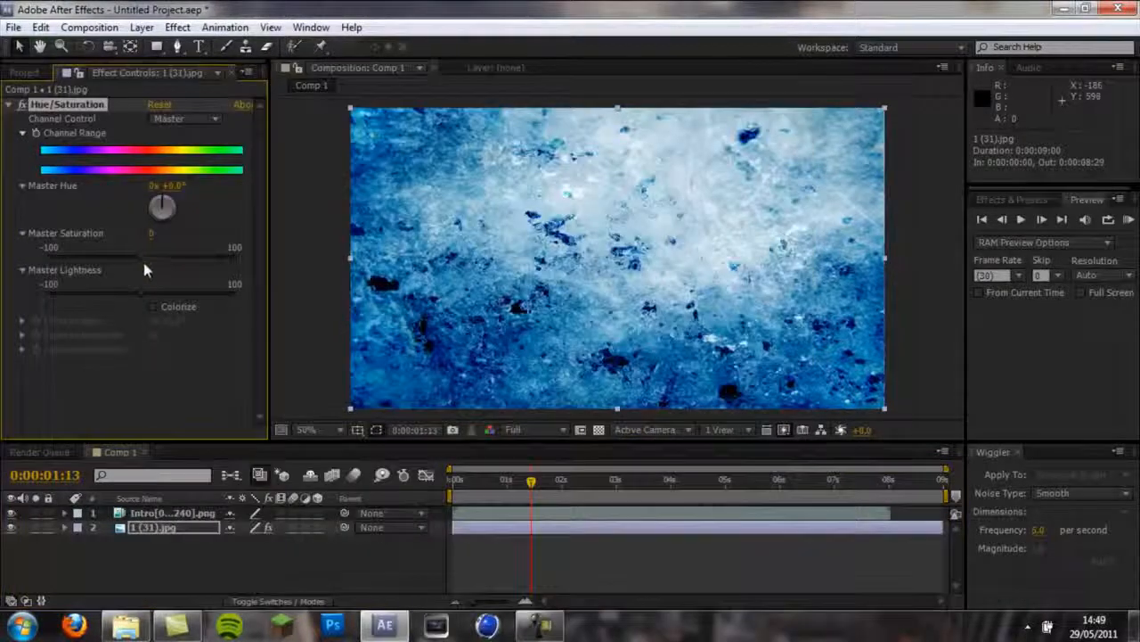
pyautogui.moveTo(181, 186); pyautogui.dragTo(321, 186)
pyautogui.moveTo(463, 186); pyautogui.dragTo(392, 190)
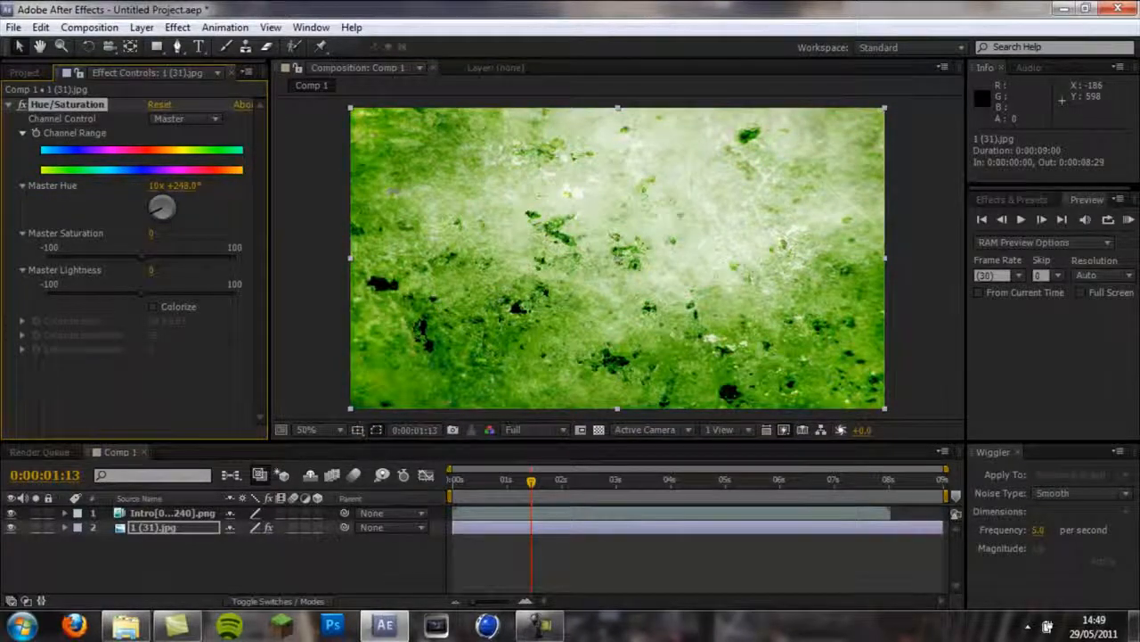
pyautogui.click(9, 105)
# Apply Curves to the 1 (31).jpg layer and bend the RGB curve downward to darken the green texture.
pyautogui.rightClick(164, 540)
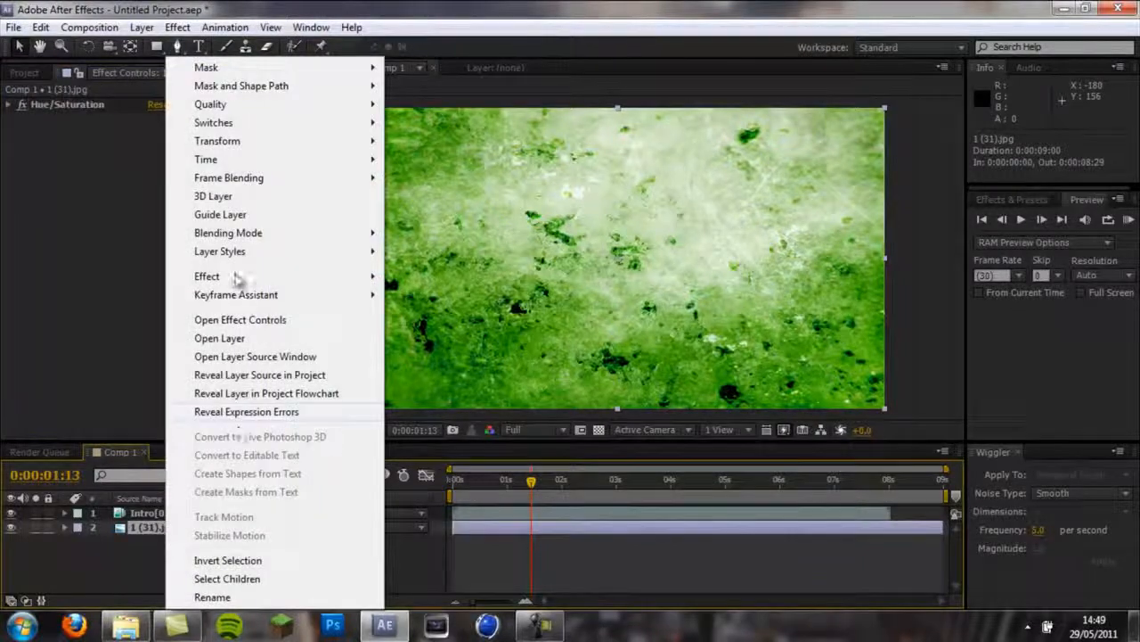
pyautogui.moveTo(237, 277)
pyautogui.moveTo(457, 157)
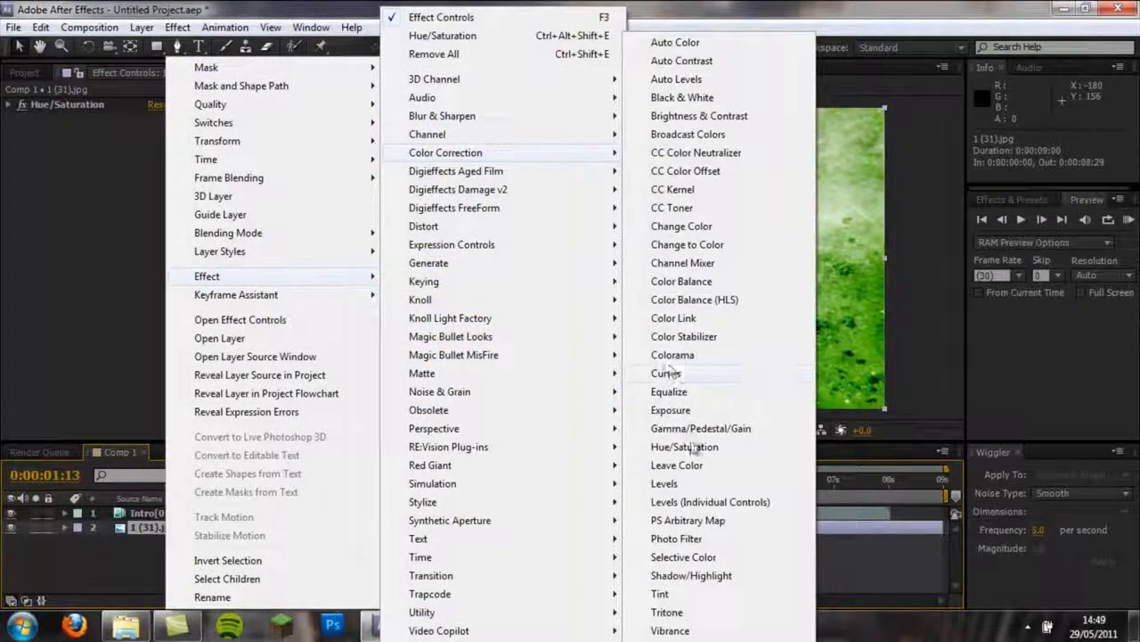
pyautogui.click(669, 373)
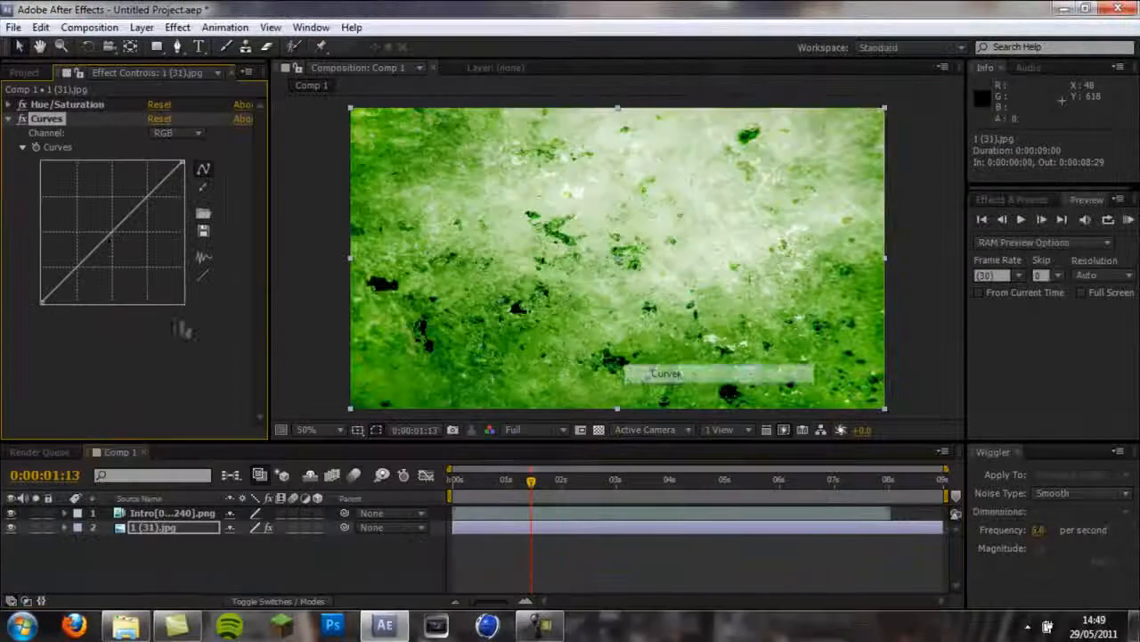
pyautogui.moveTo(114, 233); pyautogui.dragTo(167, 228)
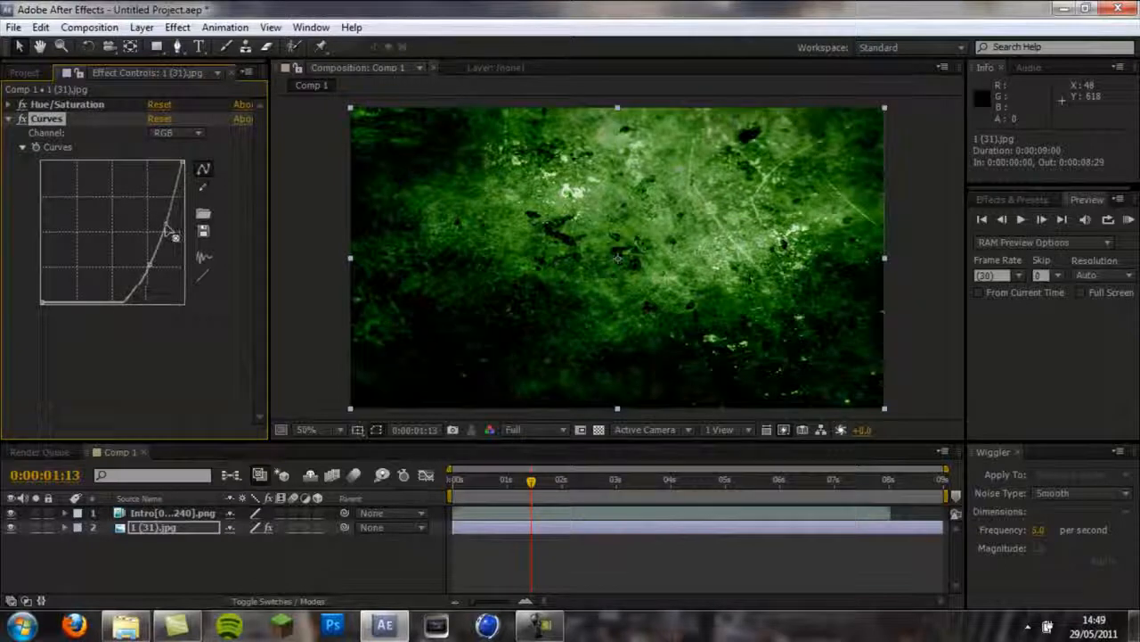
pyautogui.click(9, 119)
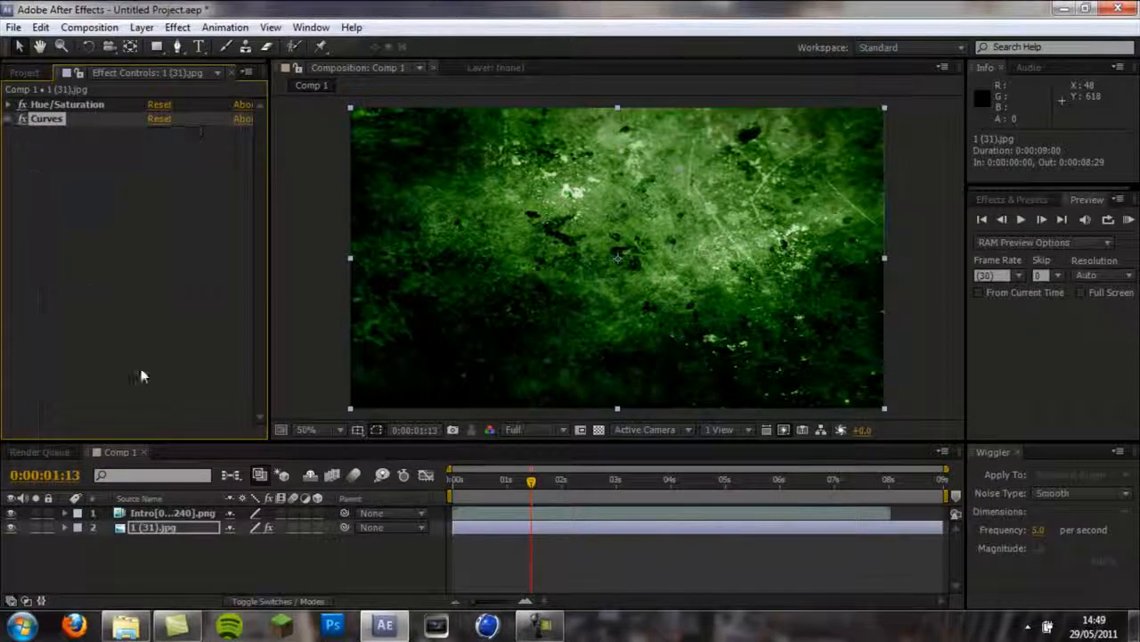
# Apply Levels to the 1 (31).jpg layer and lower Output White to 16.0.
pyautogui.rightClick(168, 532)
pyautogui.moveTo(305, 276)
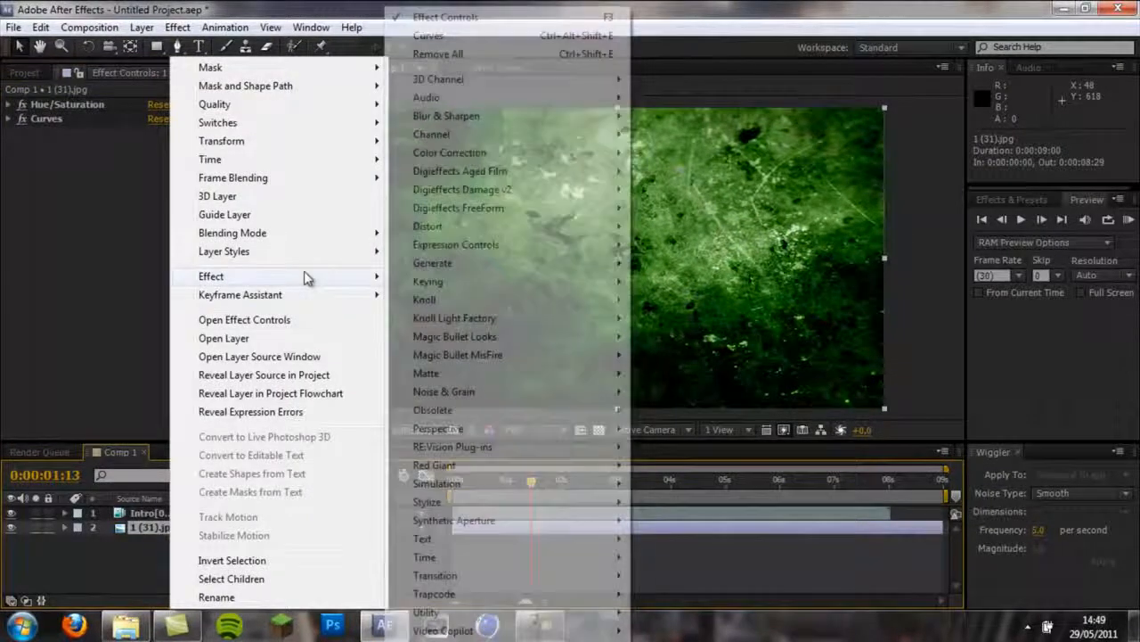
pyautogui.moveTo(499, 153)
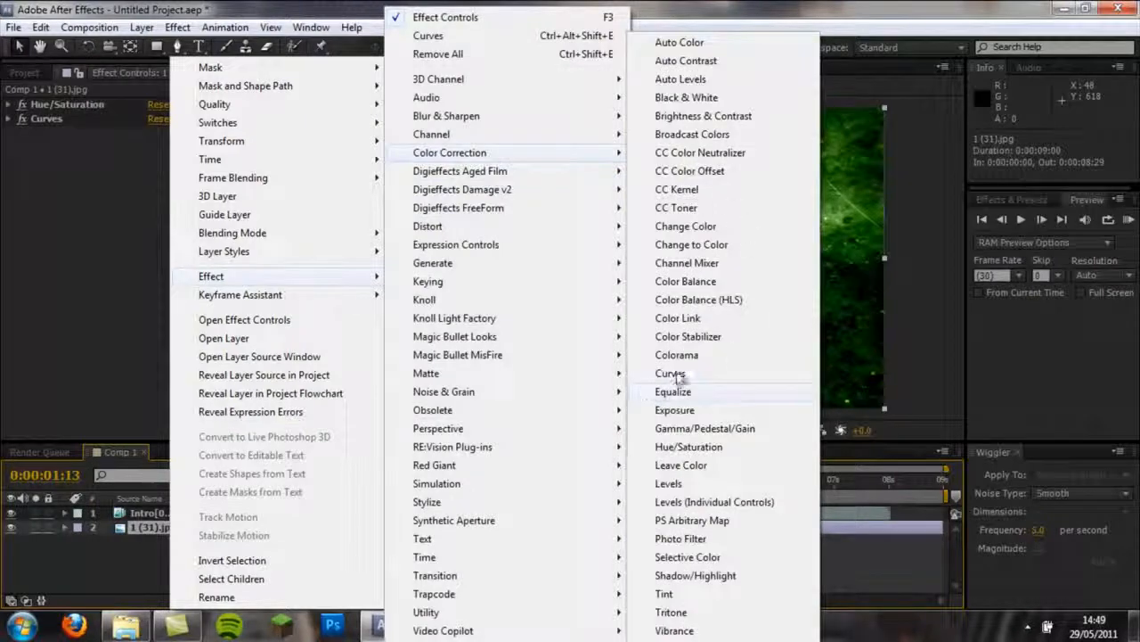
pyautogui.click(682, 484)
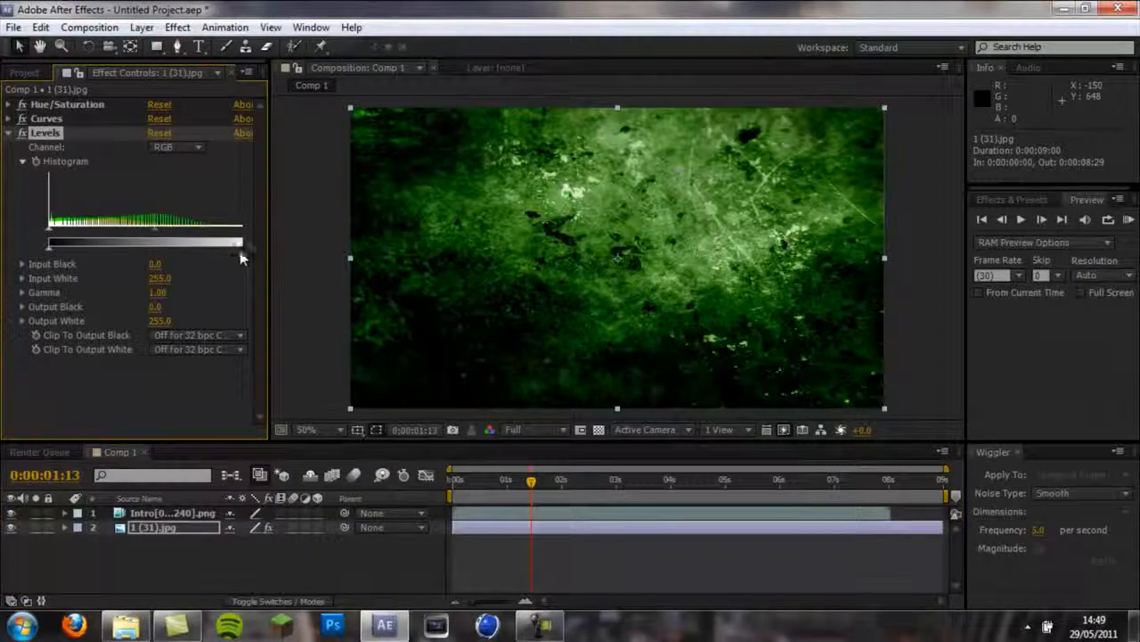
pyautogui.moveTo(240, 246); pyautogui.dragTo(65, 235)
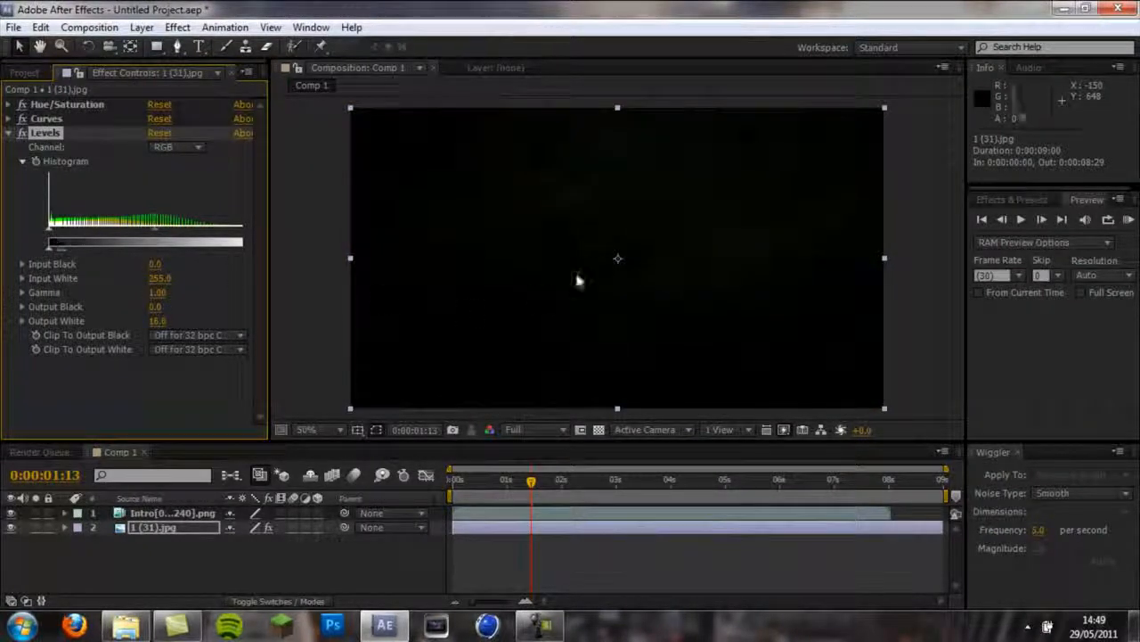
pyautogui.click(8, 134)
pyautogui.click(63, 142)
pyautogui.click(167, 528)
pyautogui.click(171, 514)
pyautogui.click(175, 541)
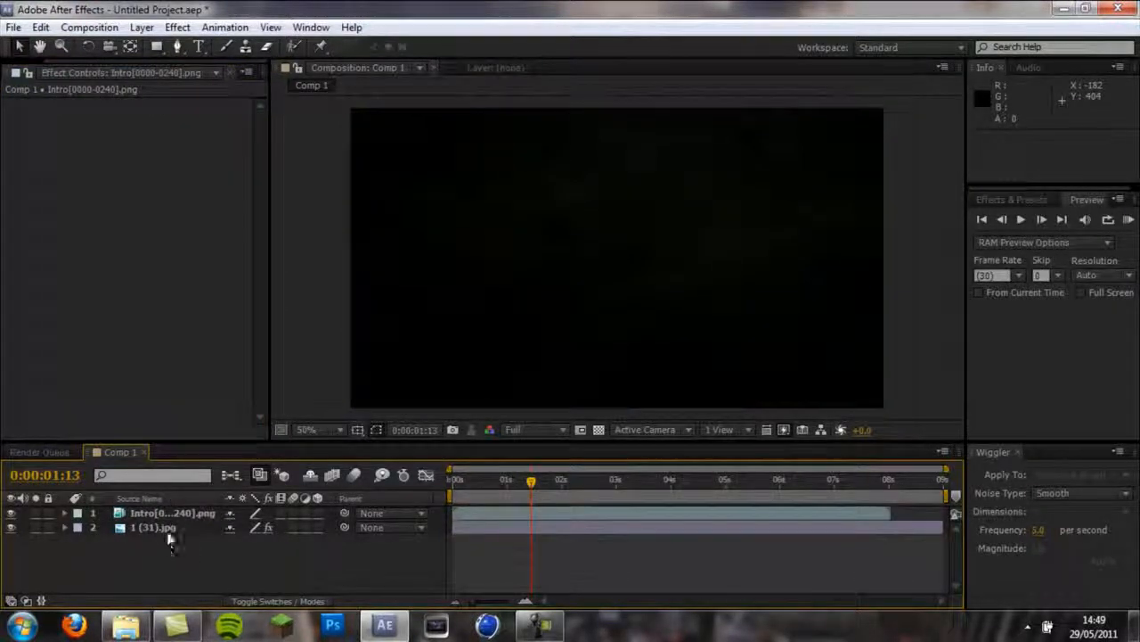
pyautogui.click(146, 513)
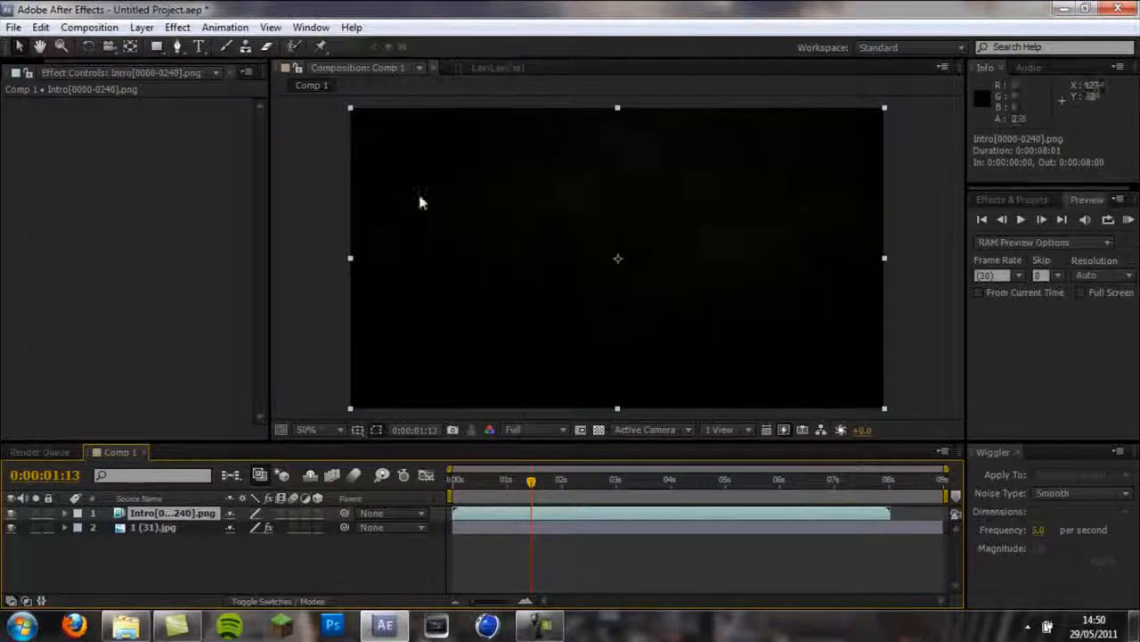
pyautogui.click(189, 544)
# Create a black 1280 x 720 px solid named Black Solid 1 above the Intro sequence layer.
pyautogui.click(188, 516)
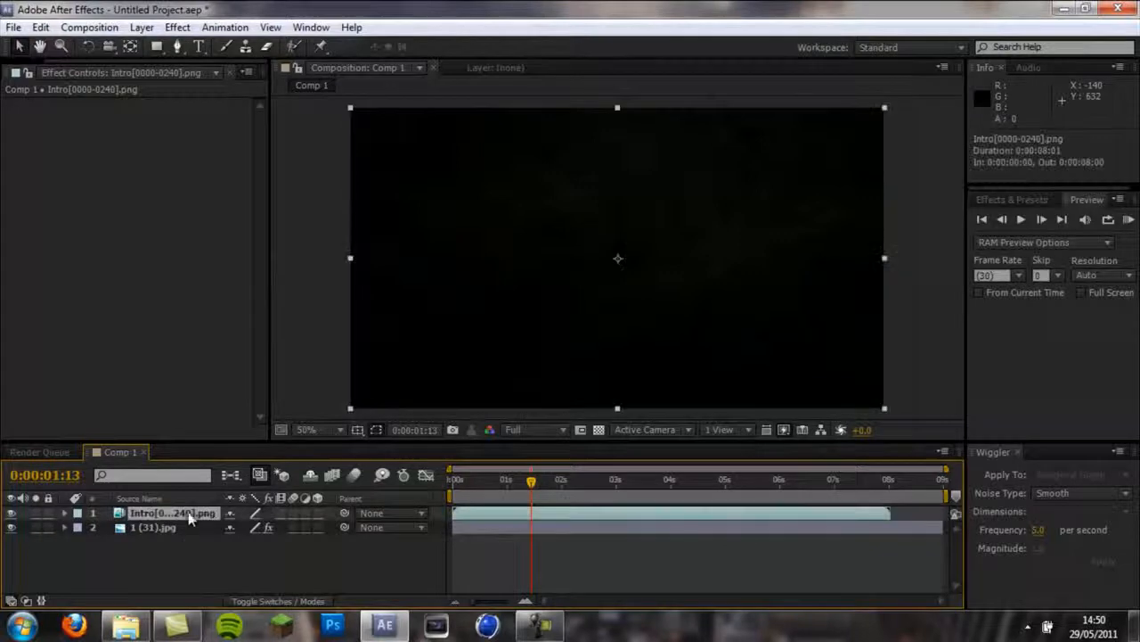
pyautogui.click(143, 27)
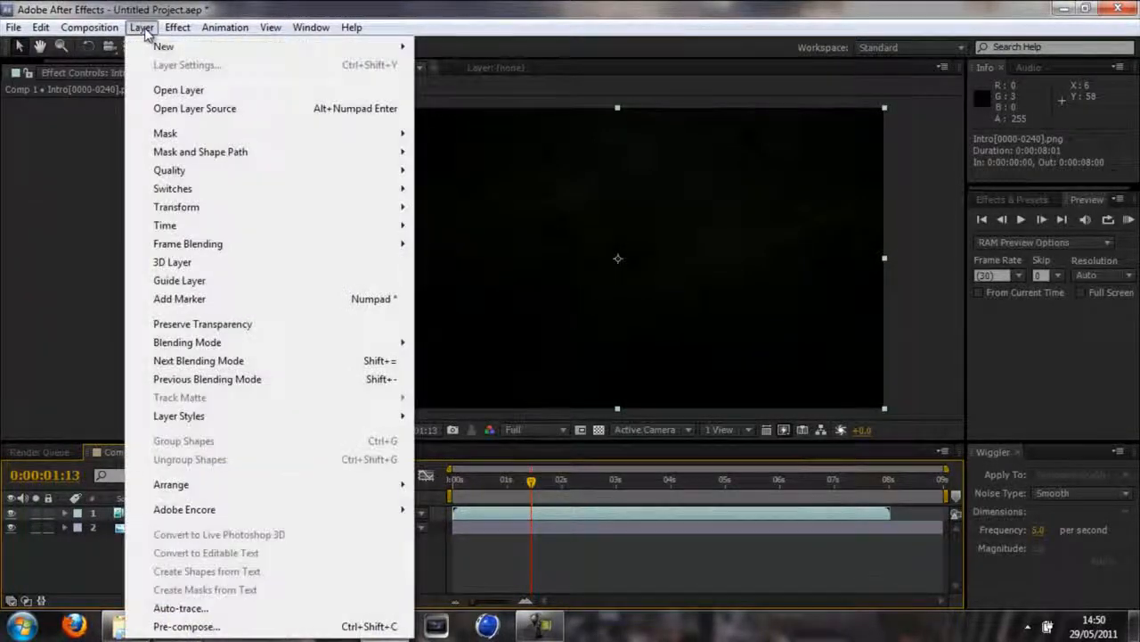
pyautogui.moveTo(178, 46)
pyautogui.click(472, 66)
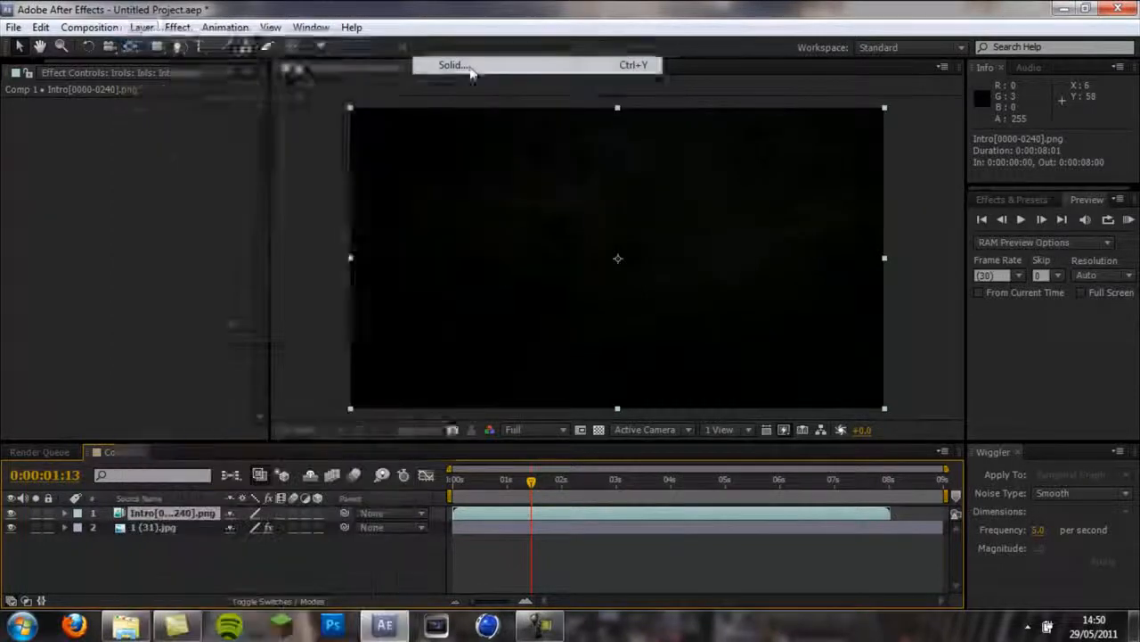
pyautogui.click(172, 288)
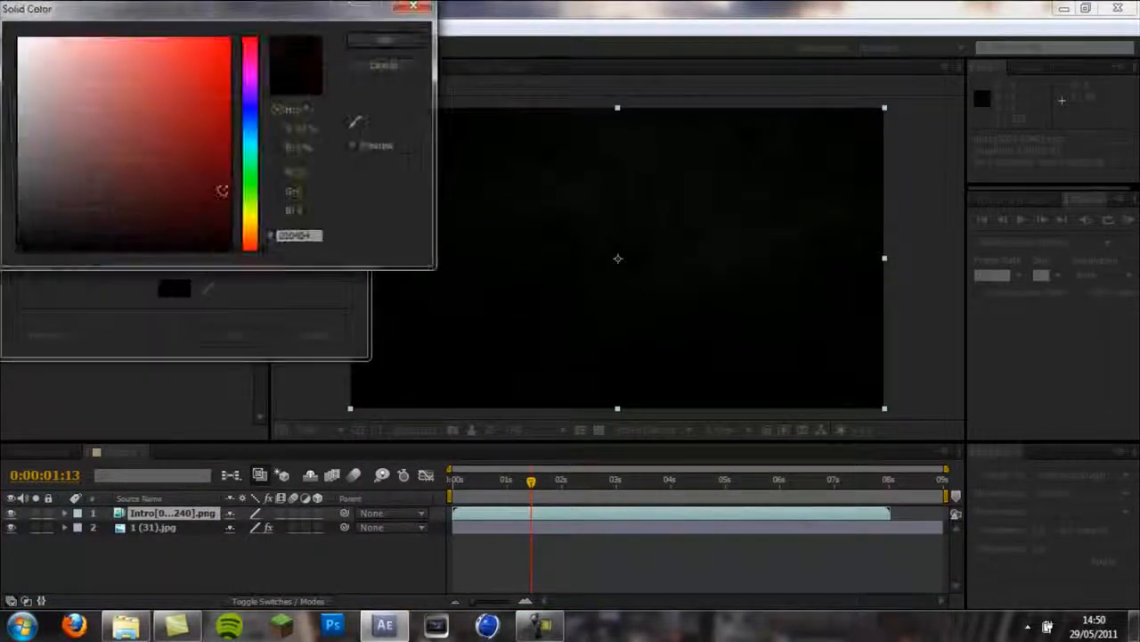
pyautogui.click(387, 36)
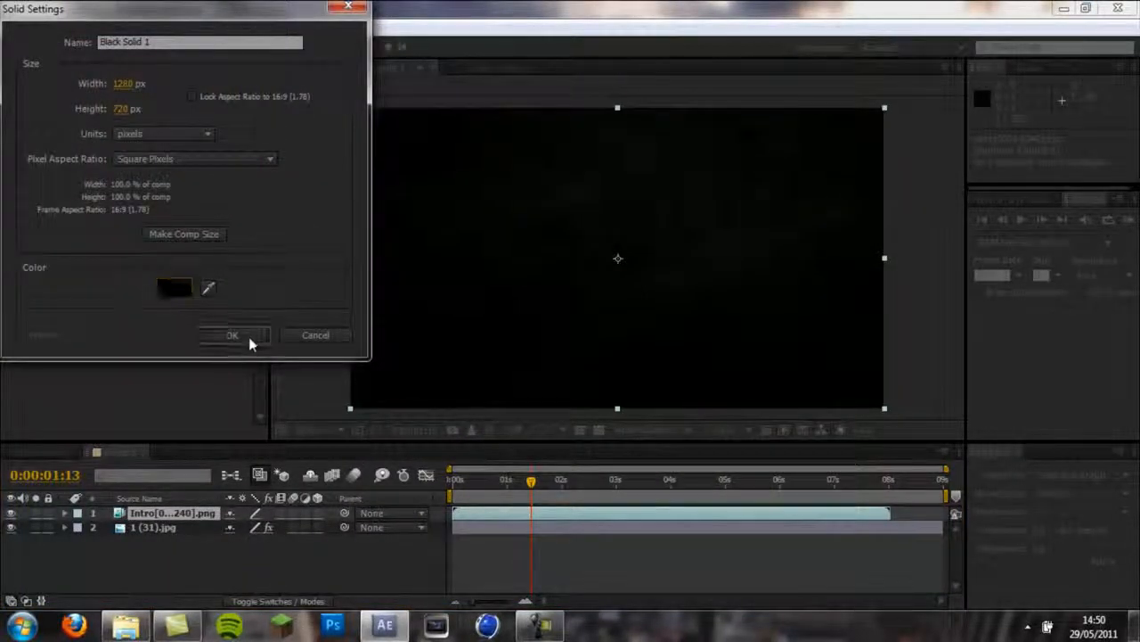
pyautogui.click(249, 336)
# Apply the Video Copilot Optical Flares effect to the Black Solid 1 layer.
pyautogui.click(144, 513)
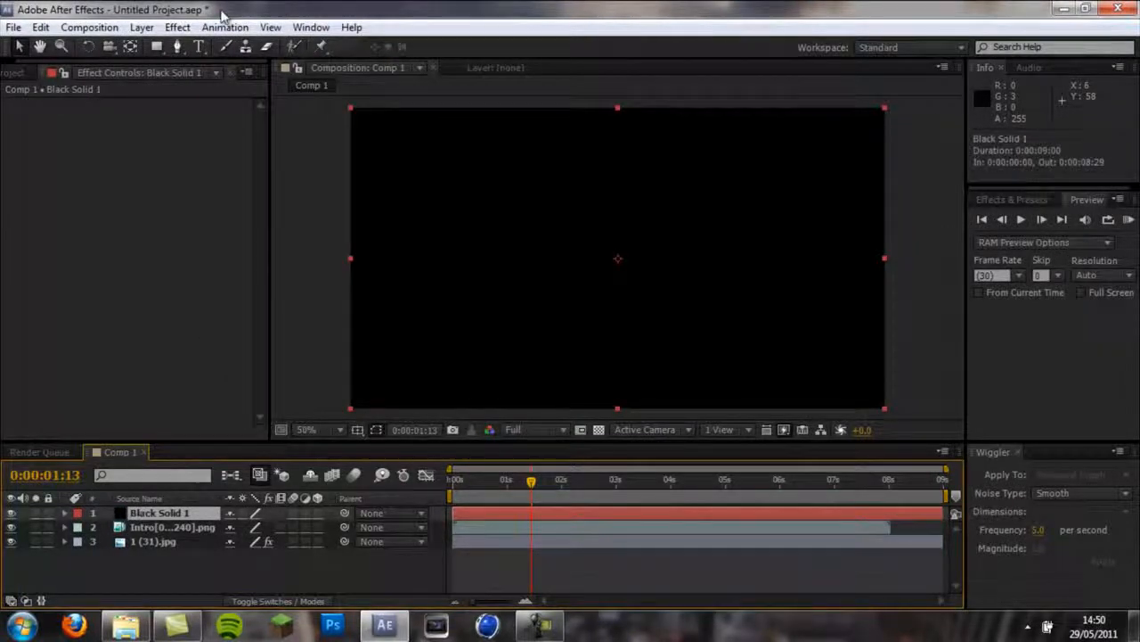
pyautogui.click(182, 28)
pyautogui.moveTo(294, 323)
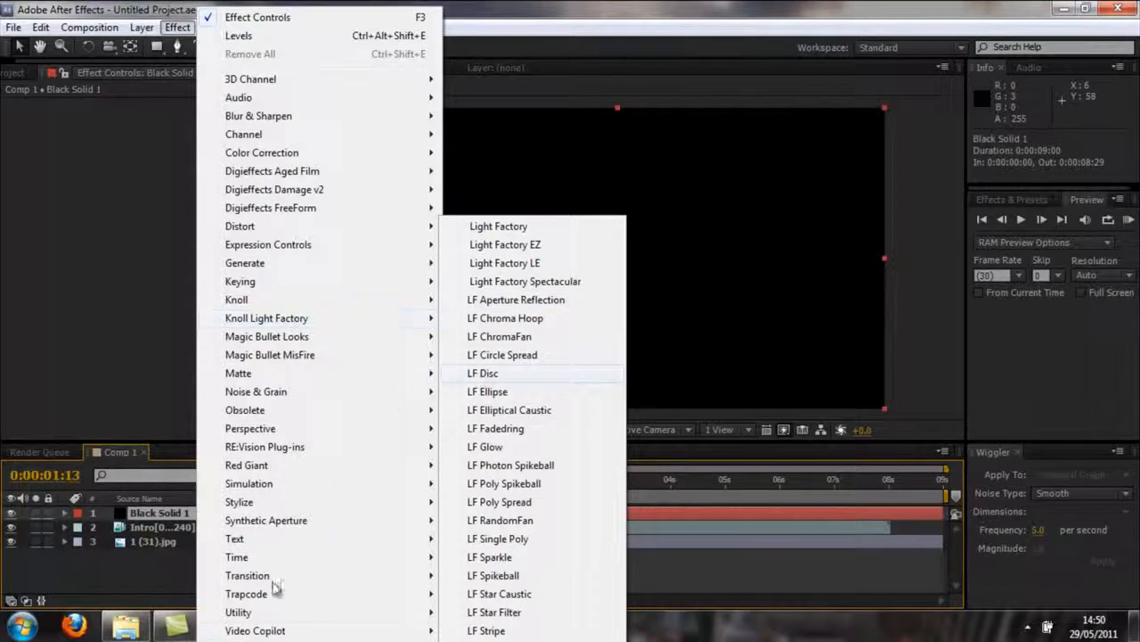
pyautogui.moveTo(279, 631)
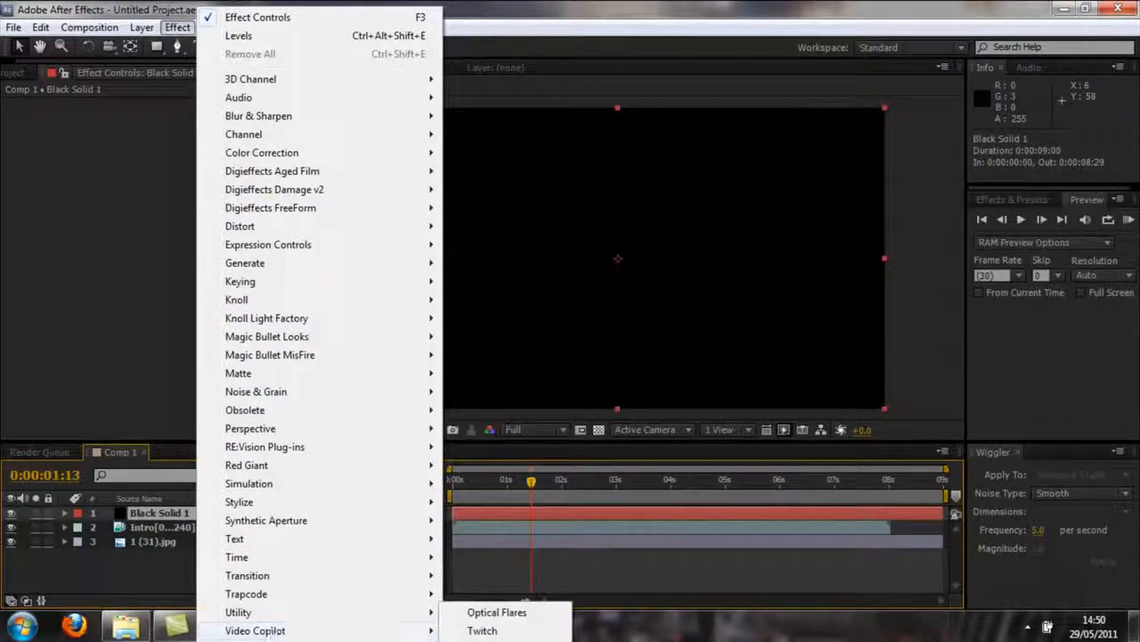
pyautogui.click(497, 614)
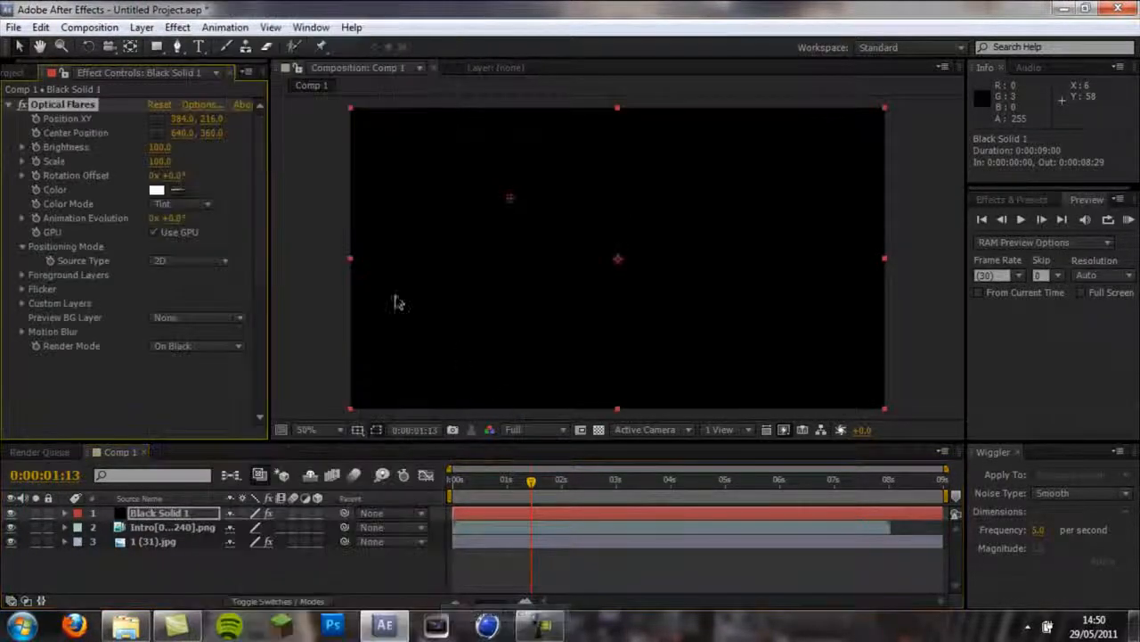
# Open the Optical Flares options and load the Blue Moon preset from the Motion Graphics folder.
pyautogui.click(197, 105)
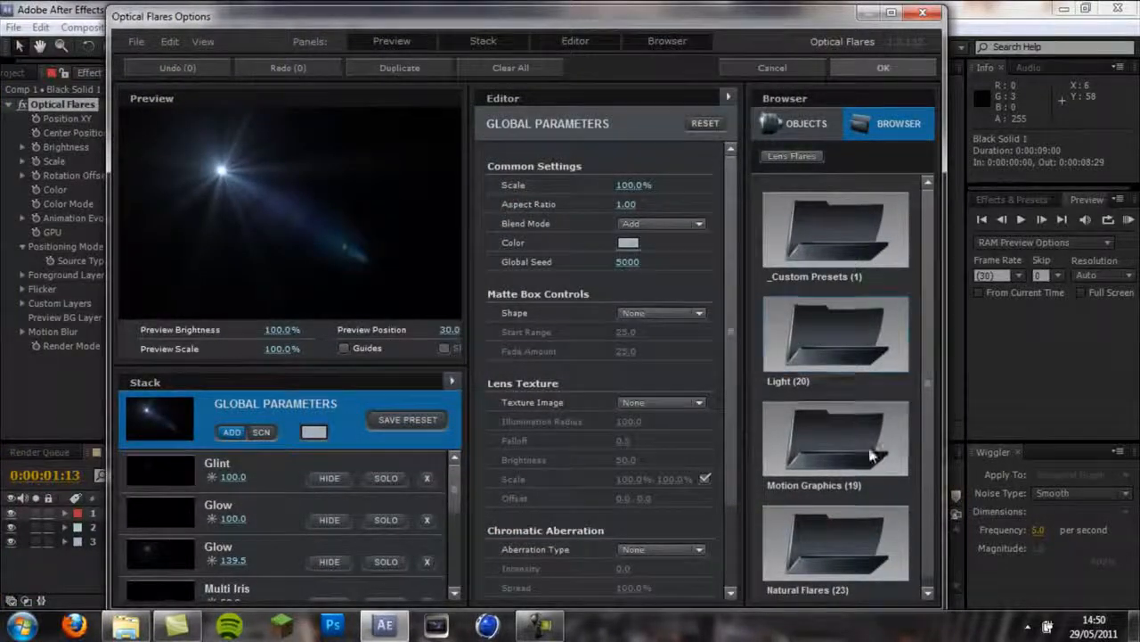
pyautogui.click(804, 453)
pyautogui.scroll(-2, 930, 233)
pyautogui.click(821, 369)
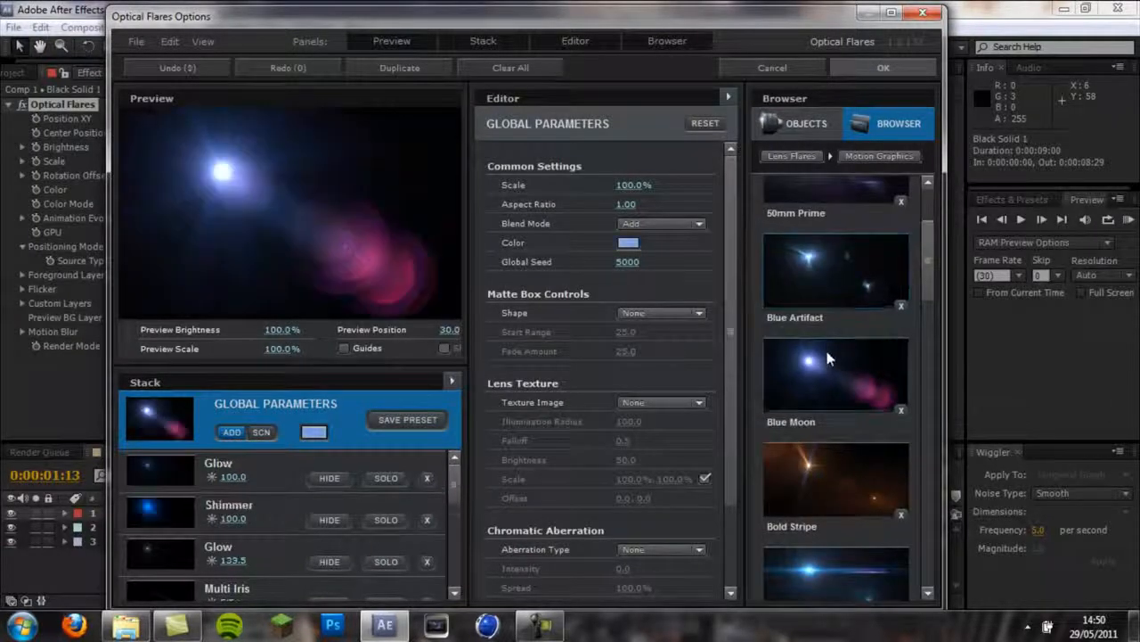
# Remove the Multi Iris elements from the Blue Moon flare's stack.
pyautogui.scroll(-2, 456, 488)
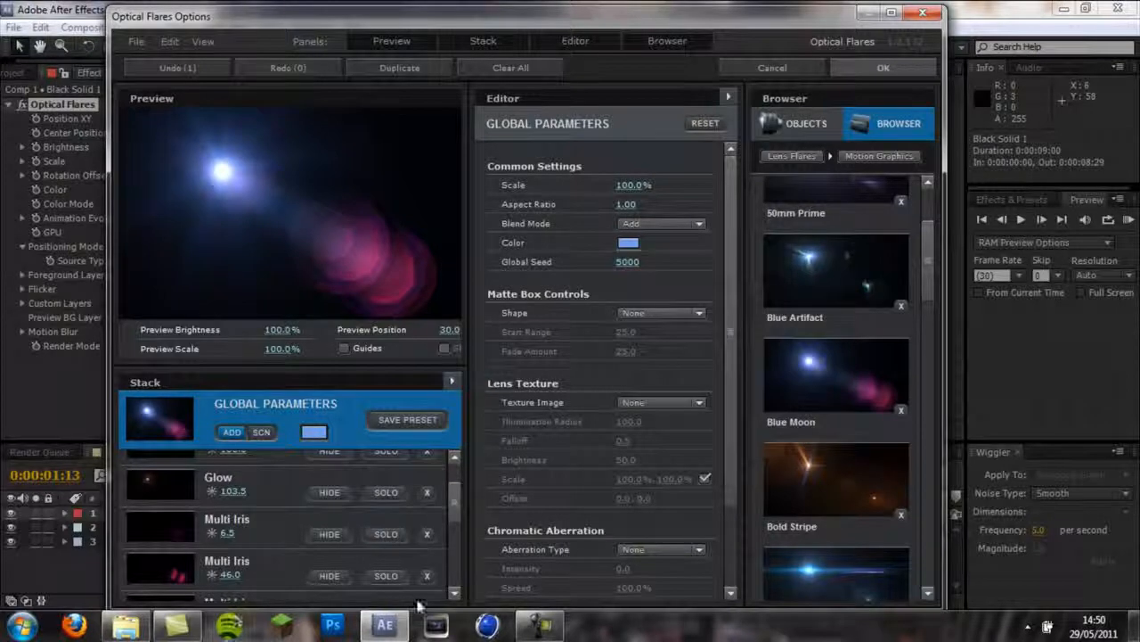
pyautogui.click(426, 534)
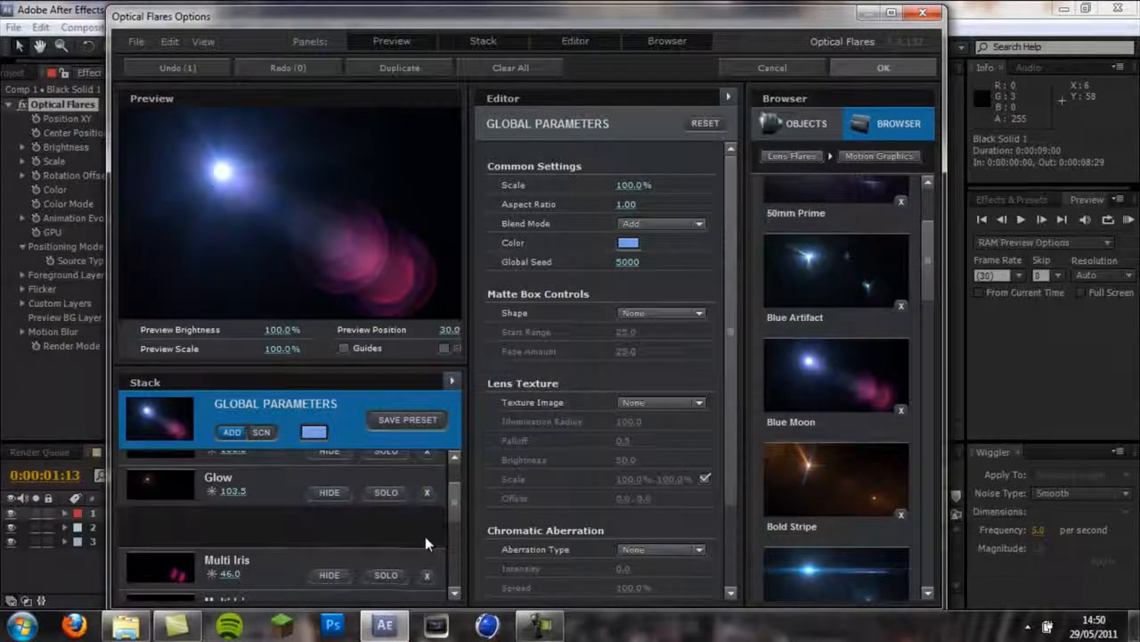
pyautogui.click(428, 534)
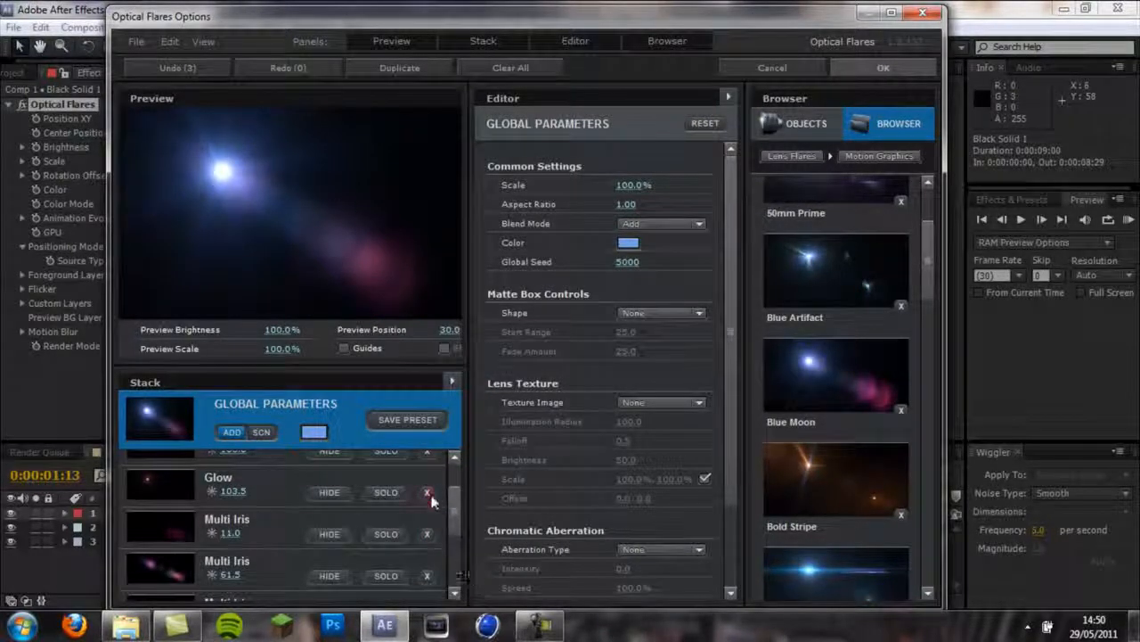
pyautogui.click(428, 534)
pyautogui.click(429, 535)
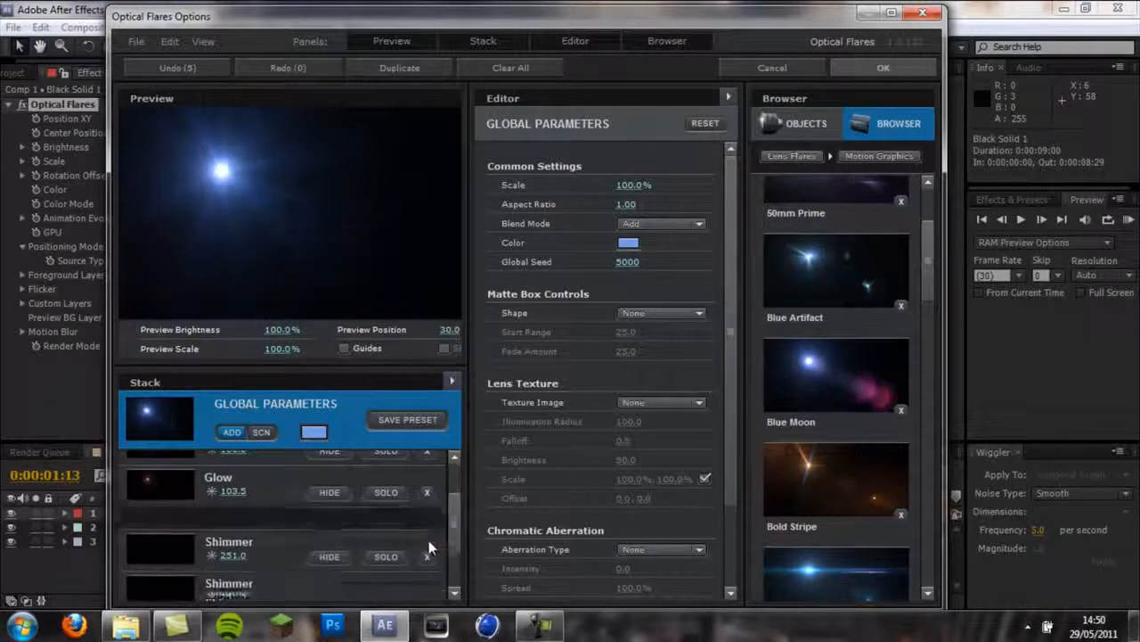
pyautogui.click(428, 536)
pyautogui.scroll(3, 374, 499)
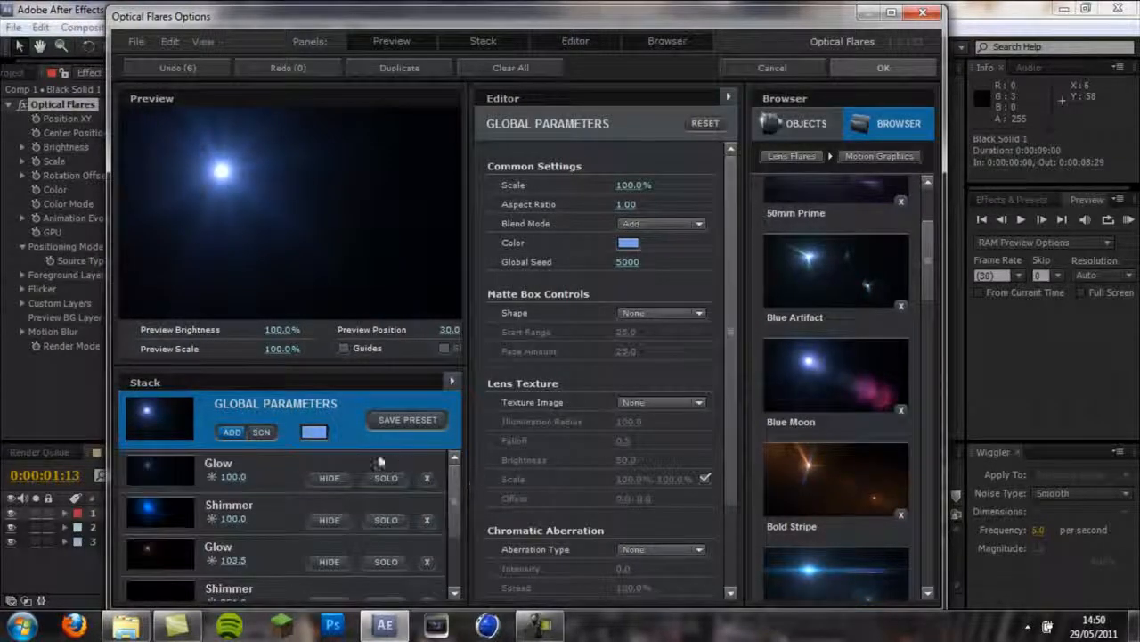
# Set the flare's global colour to green.
pyautogui.click(314, 436)
pyautogui.click(390, 489)
pyautogui.click(372, 384)
pyautogui.click(436, 535)
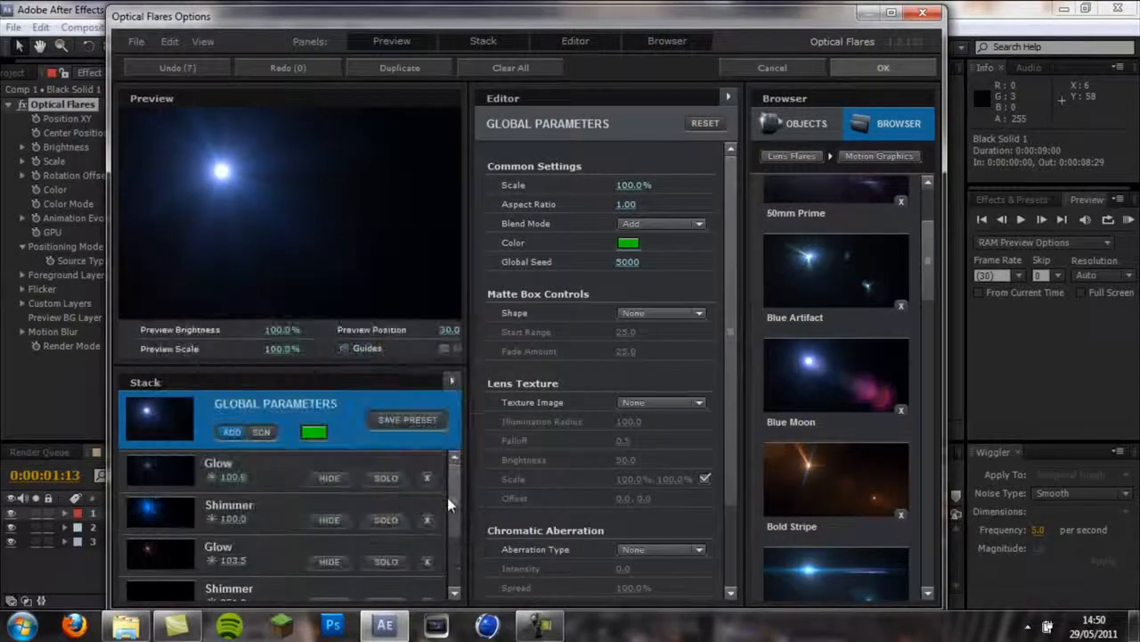
# Set the first Shimmer element's Brightness to 54.5 and its Color 1 to green 2CB915.
pyautogui.click(287, 510)
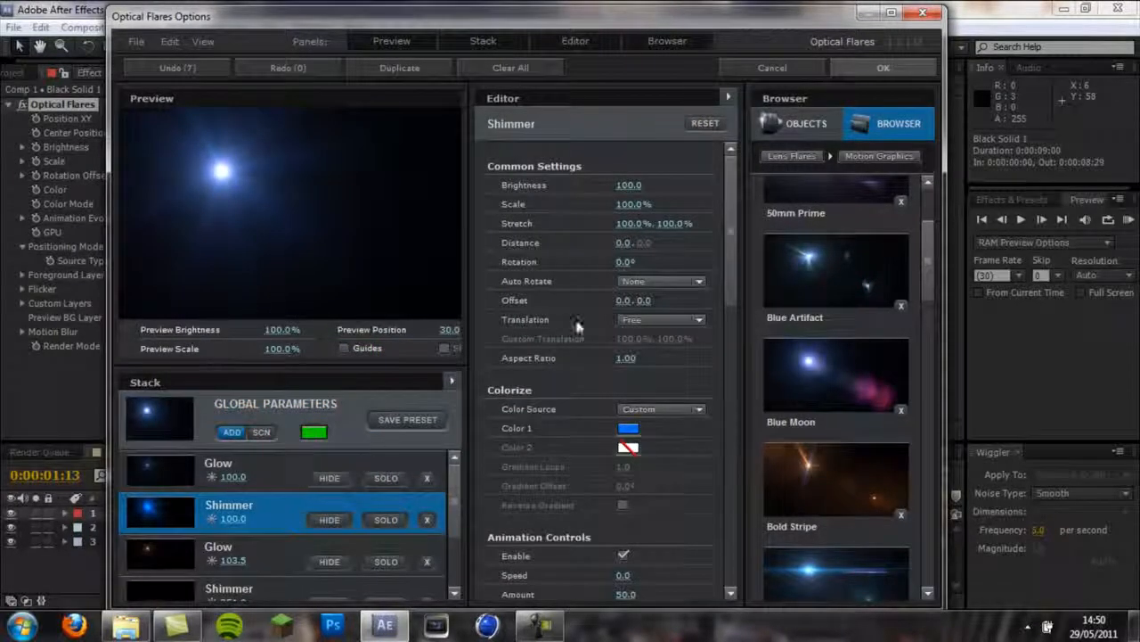
pyautogui.moveTo(598, 187); pyautogui.dragTo(545, 177)
pyautogui.click(628, 430)
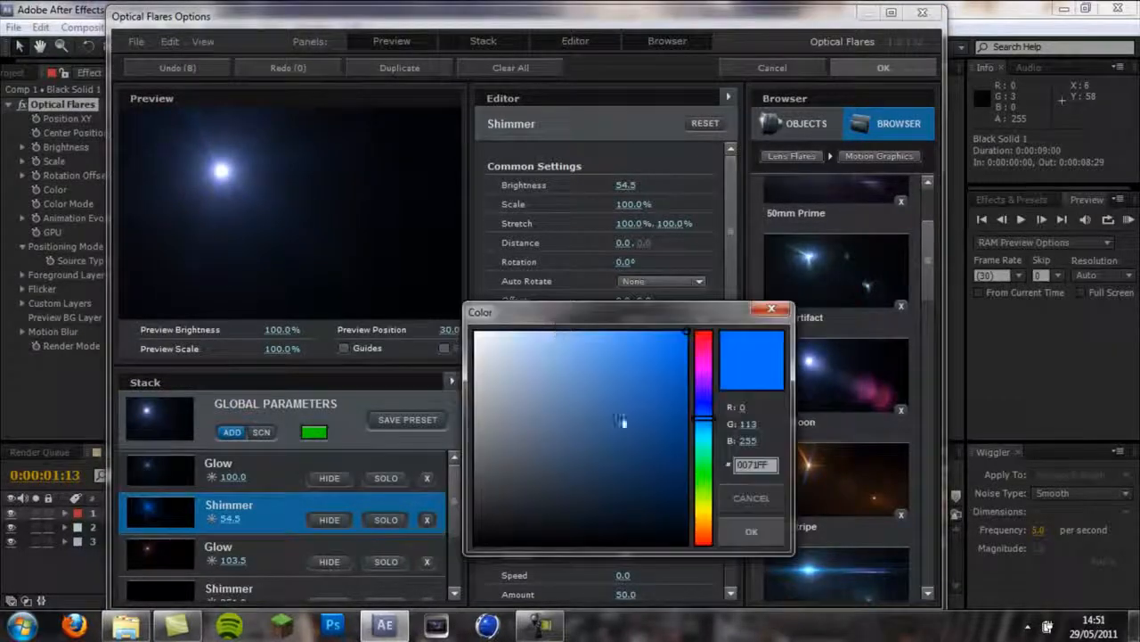
pyautogui.click(704, 492)
pyautogui.click(667, 389)
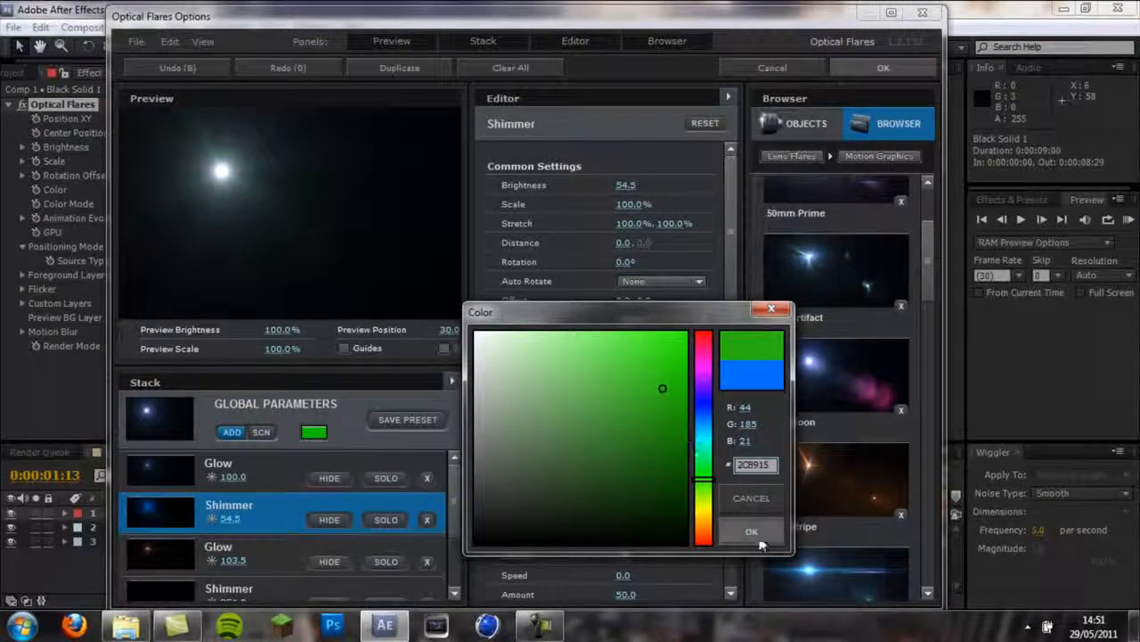
pyautogui.click(752, 532)
# Change Color 1 of the first Glow element to light green and accept the flare settings.
pyautogui.click(280, 477)
pyautogui.click(628, 430)
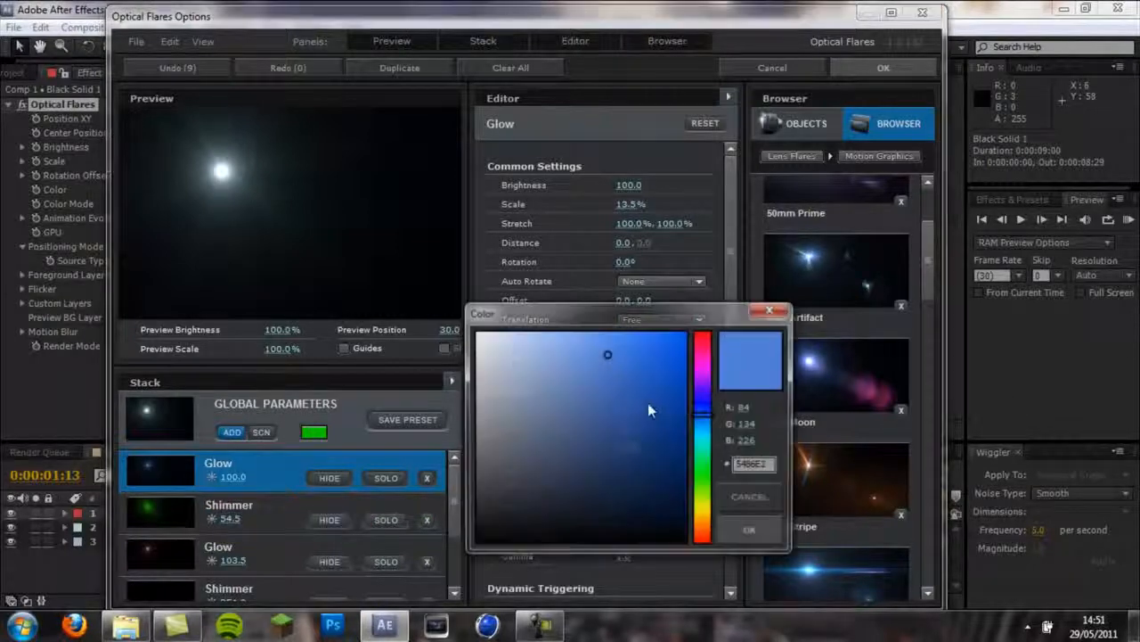
pyautogui.click(704, 481)
pyautogui.click(752, 532)
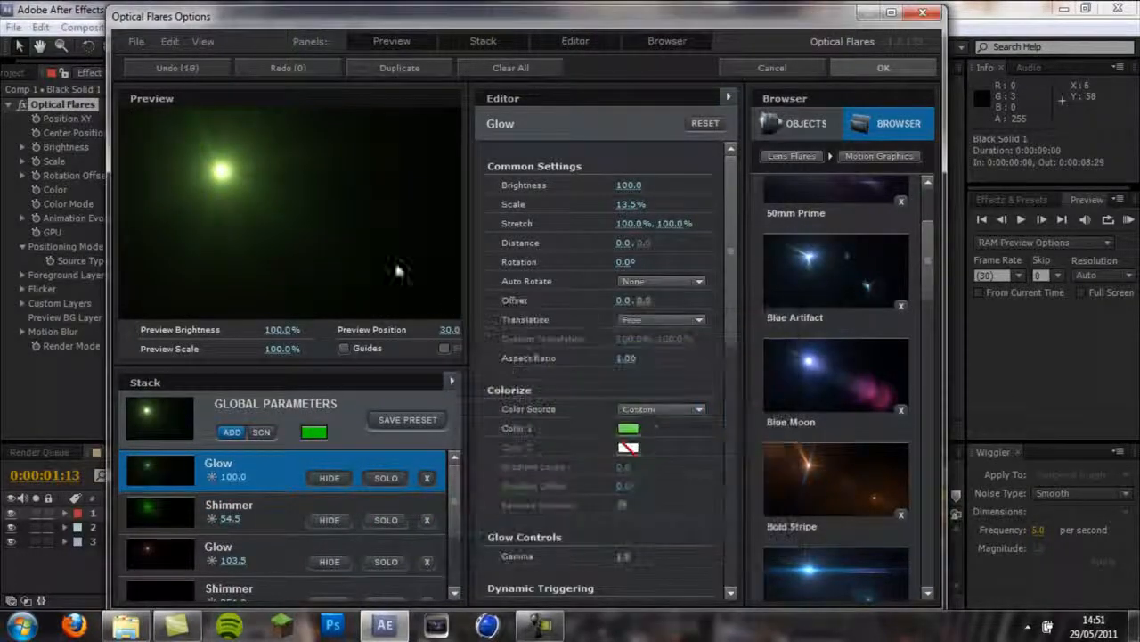
pyautogui.click(878, 67)
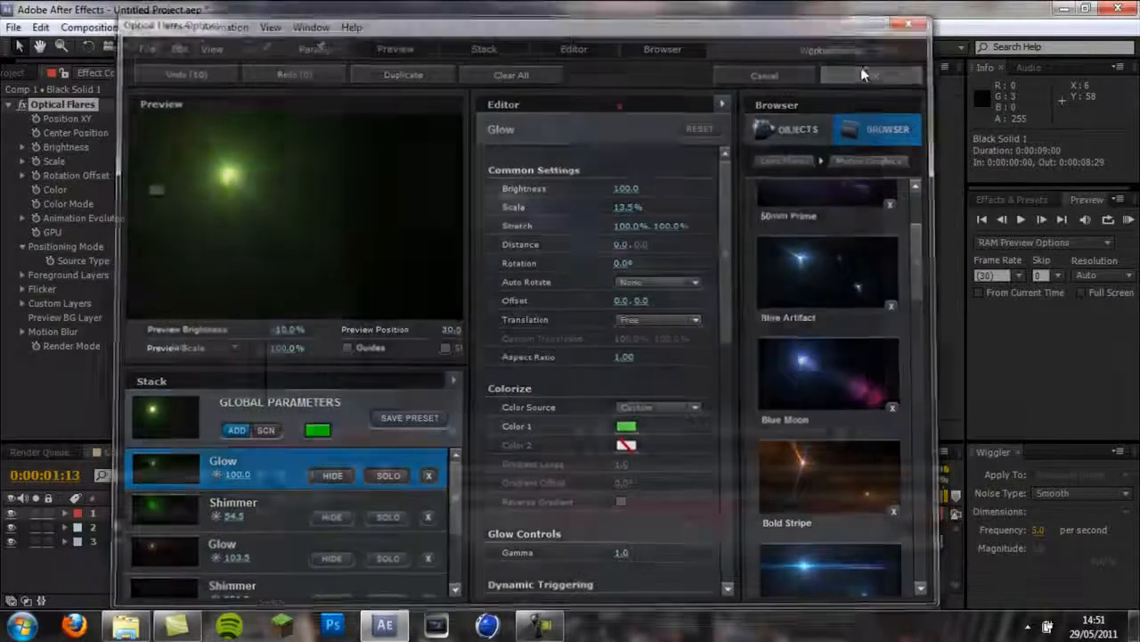
# Move the flare's Position XY to about 40, -116, just above the composition's upper-left corner, and move the current time back toward the start.
pyautogui.moveTo(514, 205); pyautogui.dragTo(368, 67)
pyautogui.moveTo(531, 485); pyautogui.dragTo(495, 475)
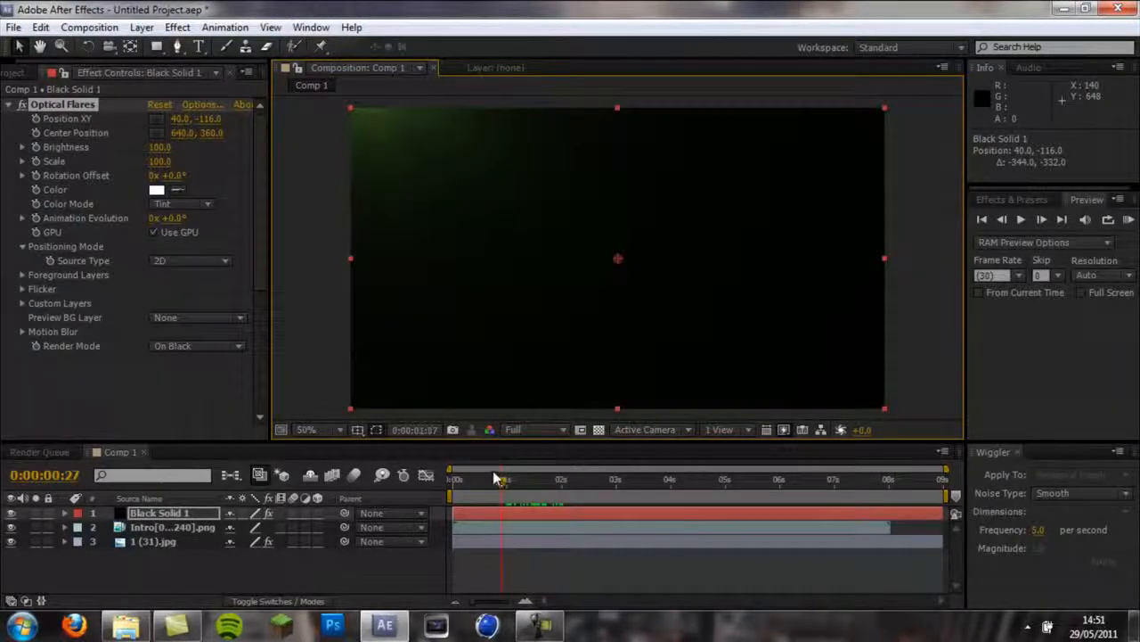
# Set the flare's Render Mode to On Transparent.
pyautogui.moveTo(673, 481); pyautogui.dragTo(696, 481)
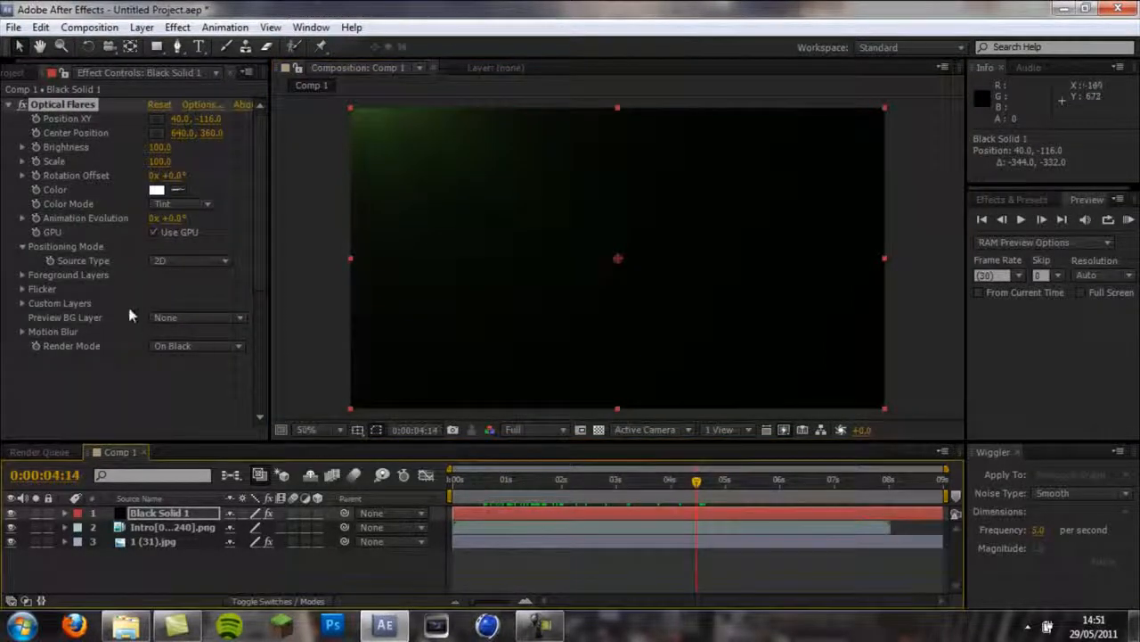
pyautogui.click(102, 357)
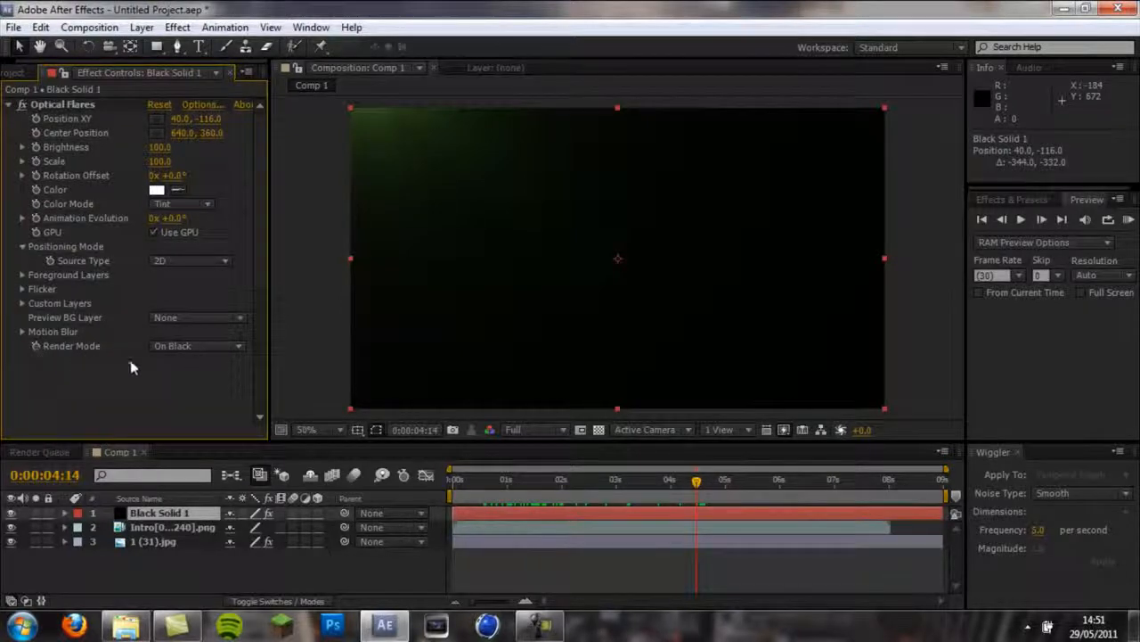
pyautogui.click(241, 347)
pyautogui.click(216, 382)
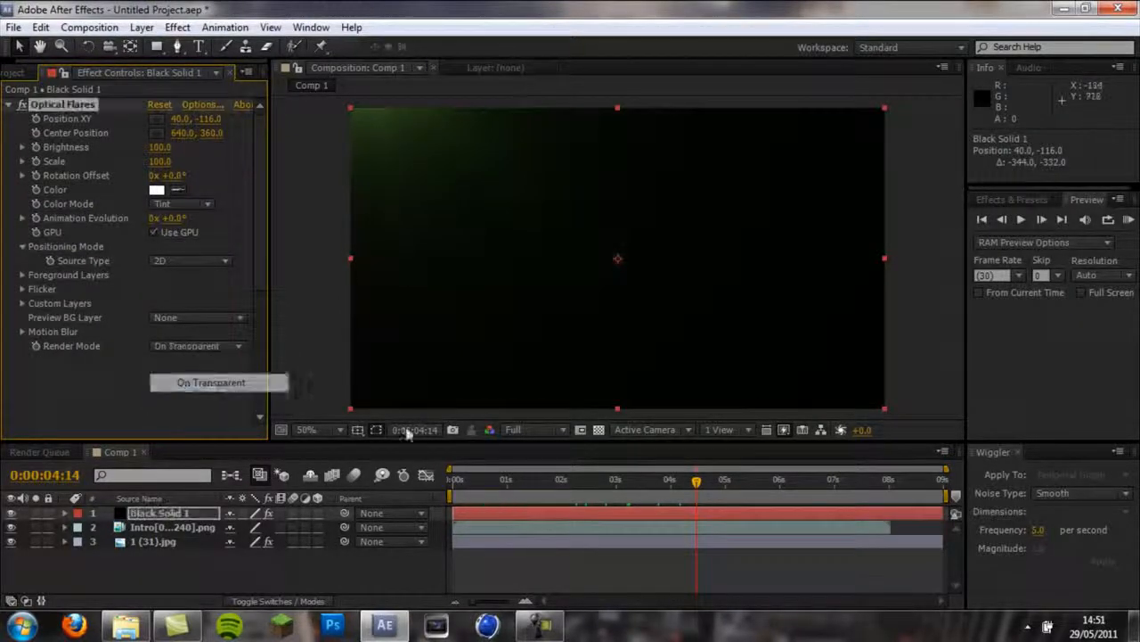
# Start keyframing the flare's Brightness at 10 just before the one-second mark.
pyautogui.moveTo(699, 481); pyautogui.dragTo(498, 481)
pyautogui.moveTo(162, 148); pyautogui.dragTo(36, 148)
pyautogui.click(35, 148)
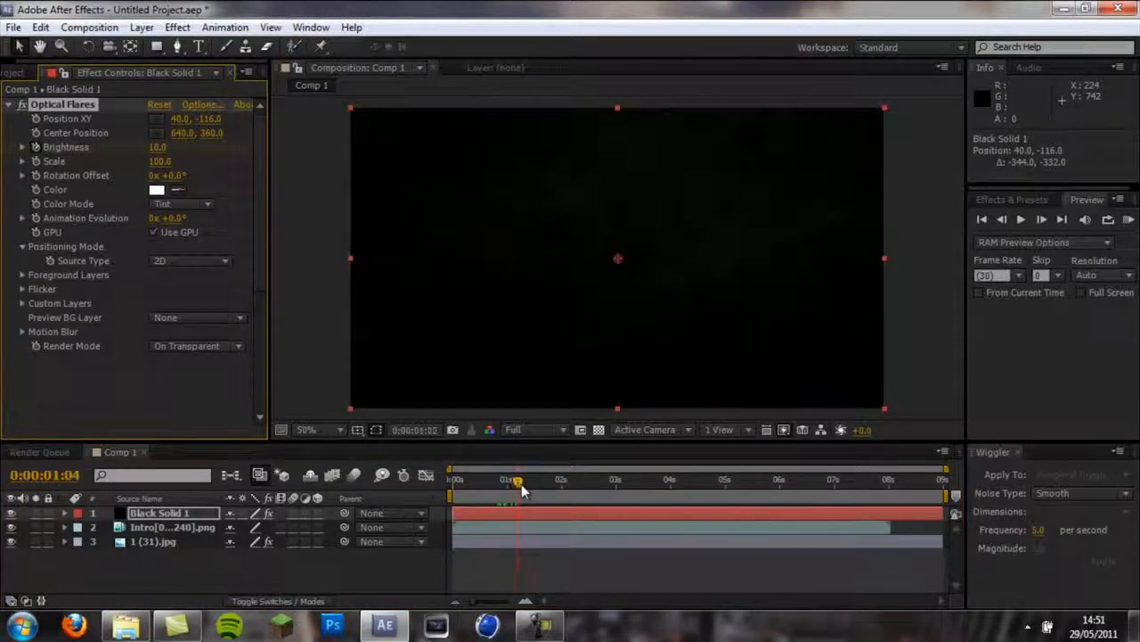
# Keyframe the flare's Brightness at 100 at 0:00:02:02.
pyautogui.moveTo(539, 484); pyautogui.dragTo(565, 482)
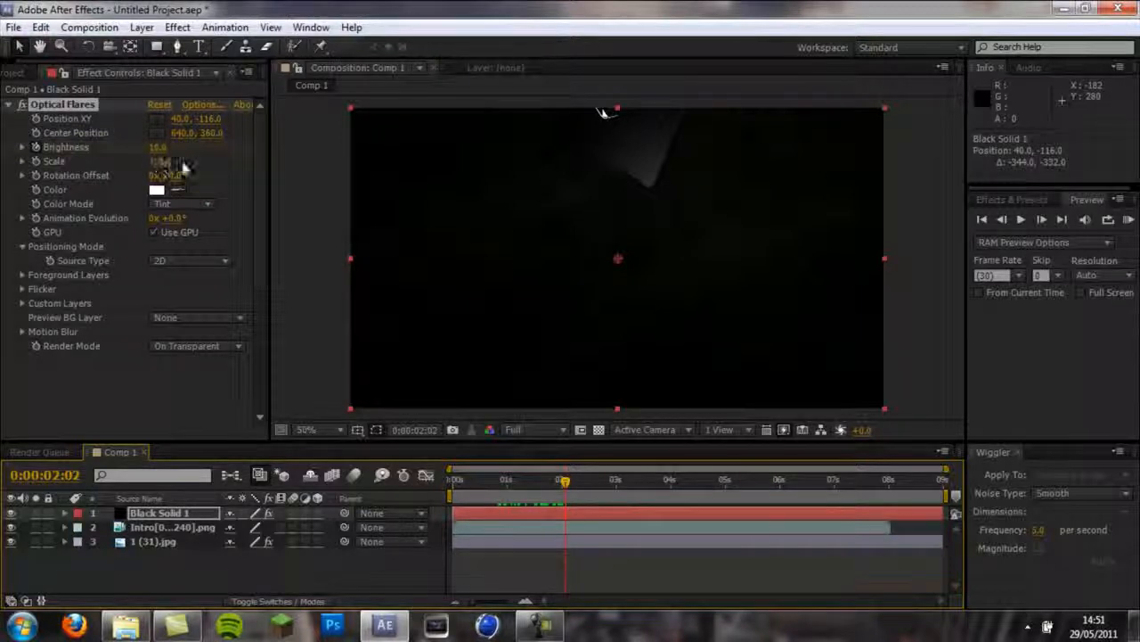
pyautogui.click(157, 147)
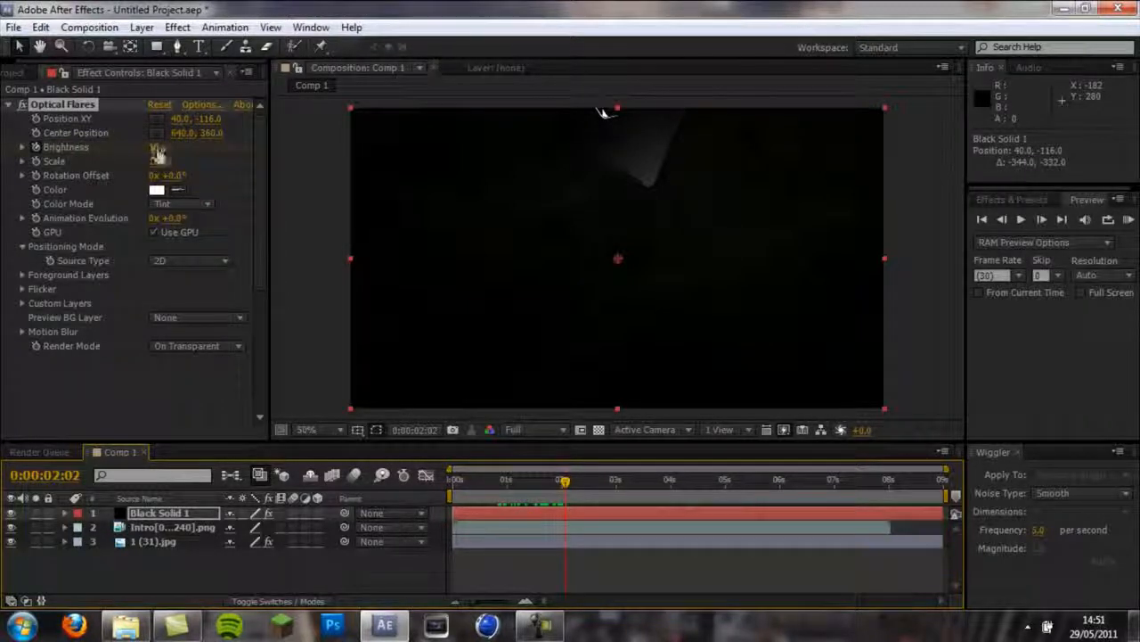
pyautogui.write('1120')
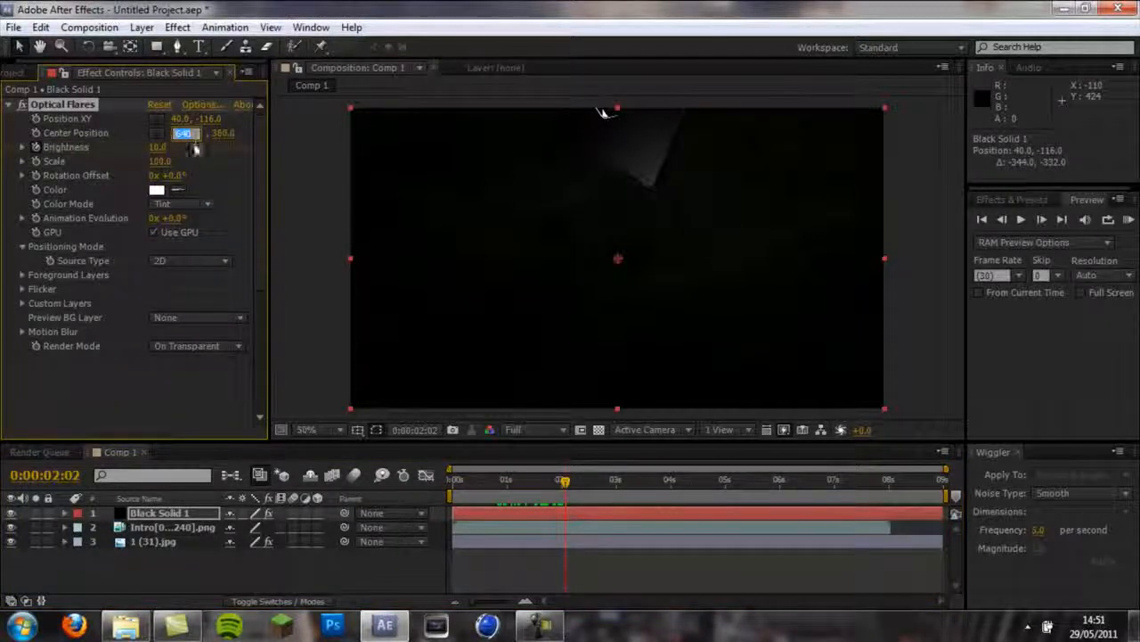
pyautogui.press('Return')
pyautogui.hotkey('ctrl', 'z')
pyautogui.click(159, 147)
pyautogui.write('100')
pyautogui.press('Return')
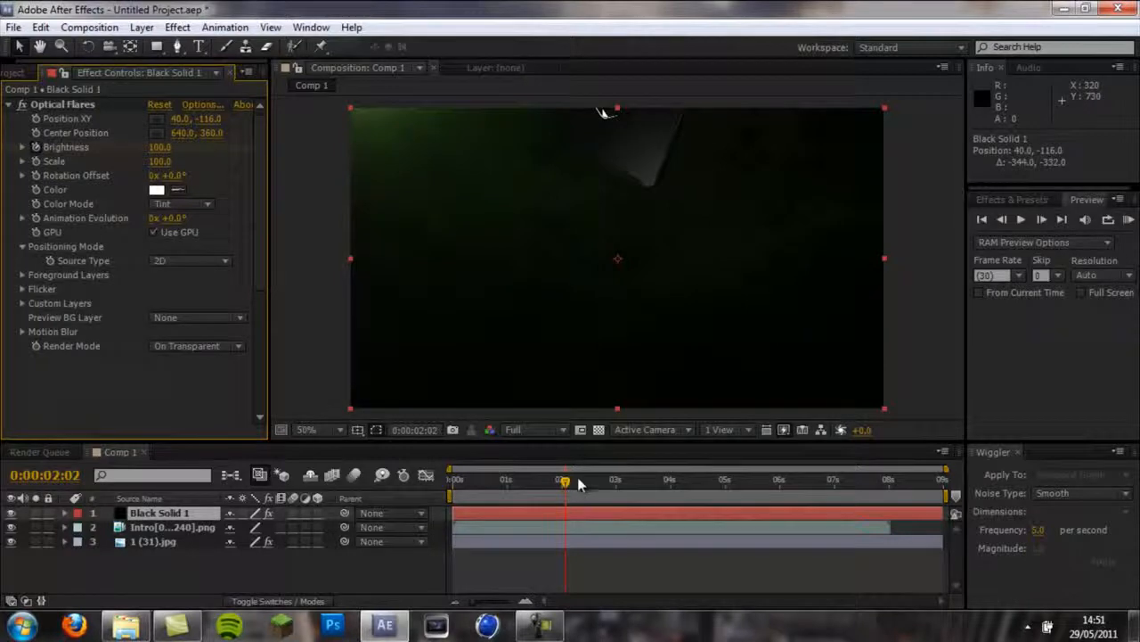
pyautogui.moveTo(550, 486)
pyautogui.mouseDown()
pyautogui.moveTo(469, 481)
pyautogui.moveTo(642, 483)
pyautogui.moveTo(497, 493)
pyautogui.moveTo(533, 494)
pyautogui.mouseUp()
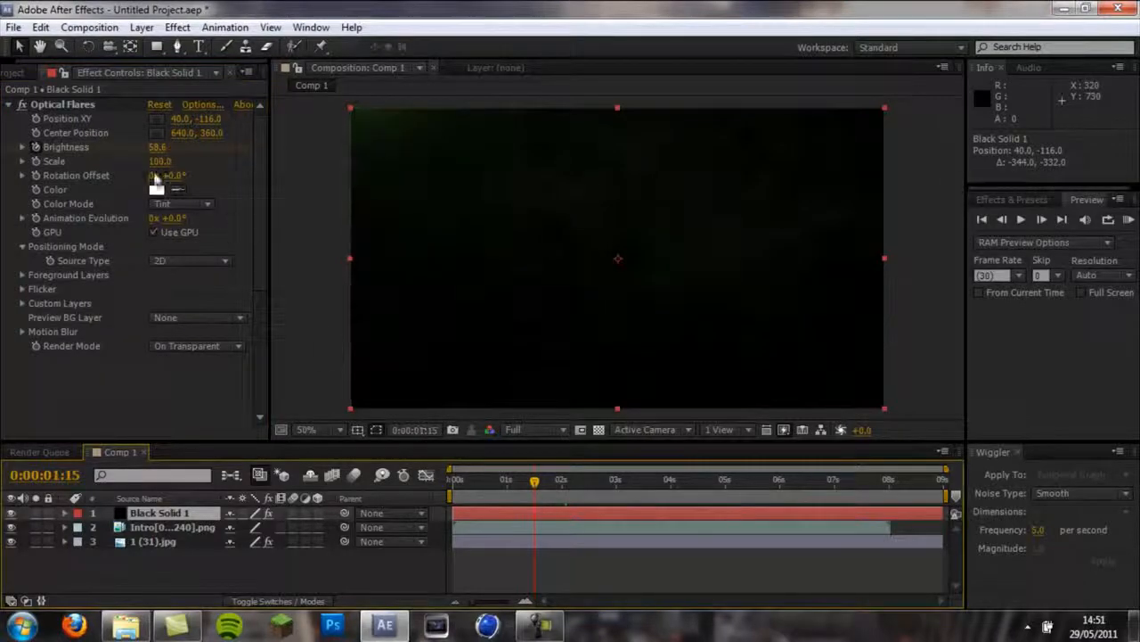
pyautogui.moveTo(181, 118); pyautogui.dragTo(670, 123)
pyautogui.moveTo(545, 488); pyautogui.dragTo(627, 482)
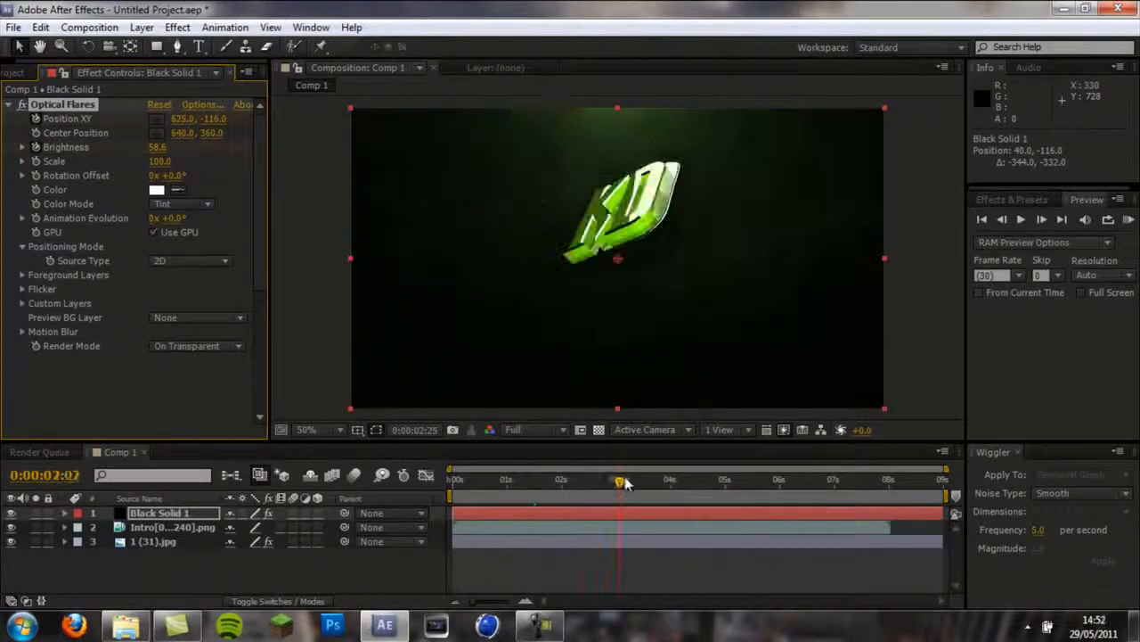
pyautogui.hotkey('ctrl', 'z')
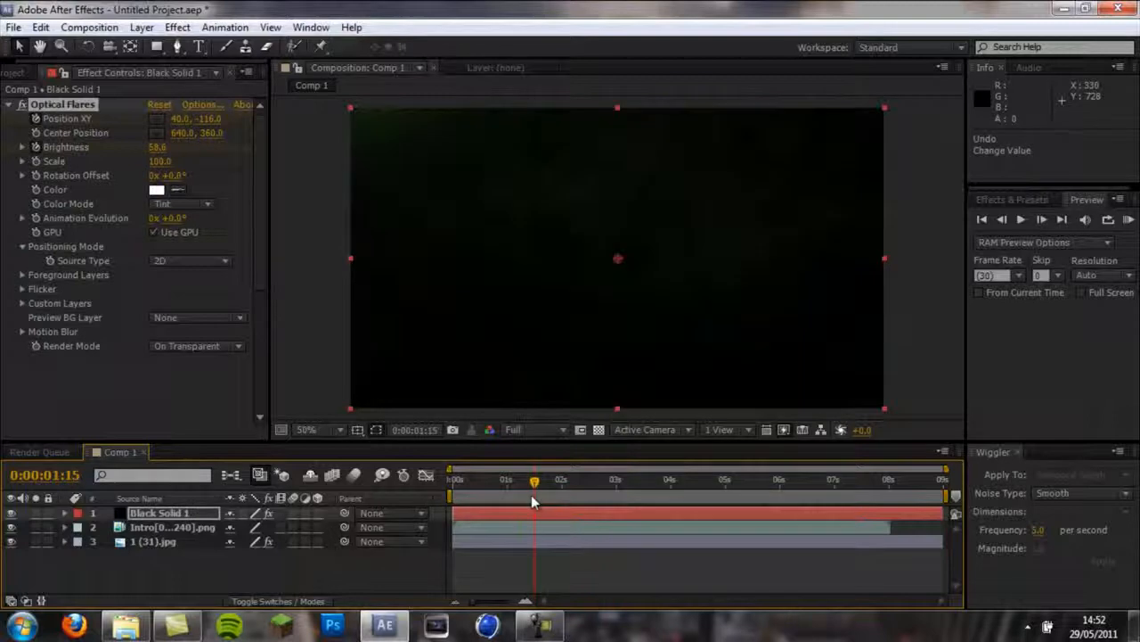
pyautogui.hotkey('ctrl', 'z')
# Keyframe the flare's Position XY from 40, -116 at 0:00:01:01 to an X of about 1280 at 0:00:06:17.
pyautogui.moveTo(525, 487)
pyautogui.mouseDown()
pyautogui.moveTo(488, 490)
pyautogui.moveTo(560, 482)
pyautogui.moveTo(509, 490)
pyautogui.mouseUp()
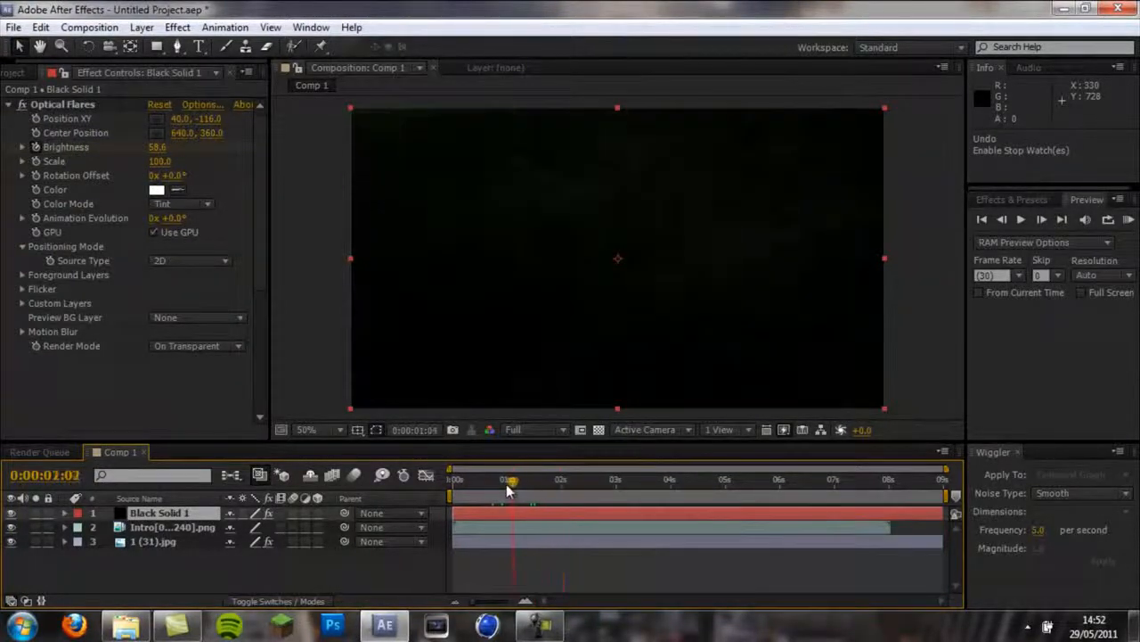
pyautogui.click(63, 104)
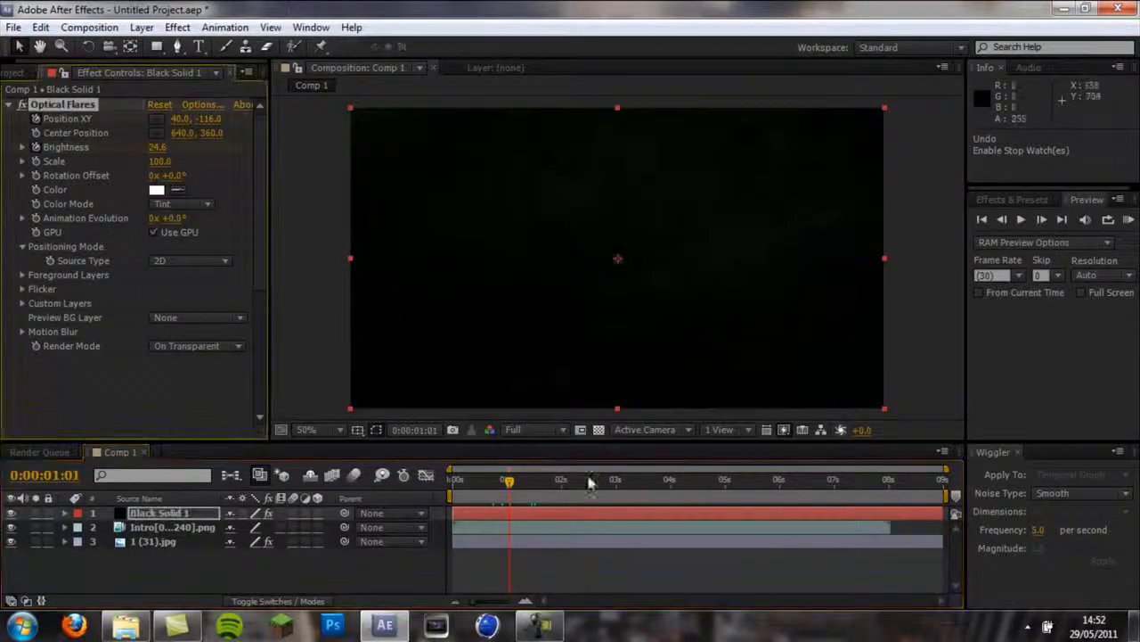
pyautogui.click(599, 486)
pyautogui.moveTo(602, 490); pyautogui.dragTo(811, 501)
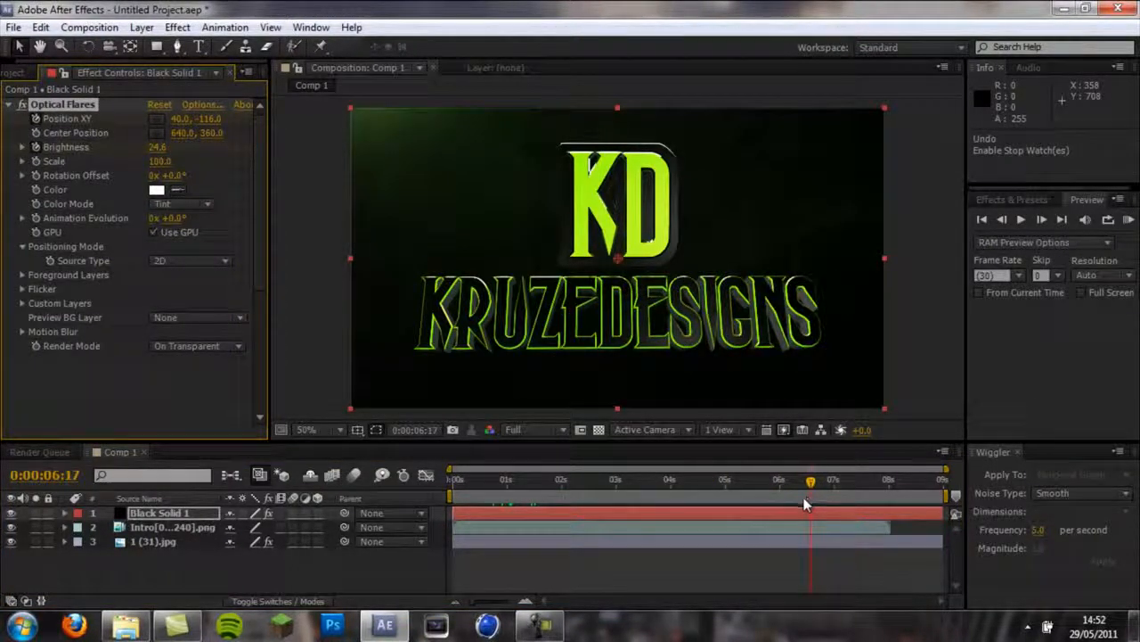
pyautogui.click(807, 496)
pyautogui.moveTo(228, 119); pyautogui.dragTo(1128, 109)
pyautogui.moveTo(189, 120); pyautogui.dragTo(266, 120)
# Add a Brightness keyframe at 0:00:06:06 and fade the flare out to a Brightness of 0 at 0:00:07:15.
pyautogui.moveTo(807, 488)
pyautogui.mouseDown()
pyautogui.moveTo(517, 492)
pyautogui.moveTo(636, 502)
pyautogui.moveTo(825, 481)
pyautogui.moveTo(792, 481)
pyautogui.mouseUp()
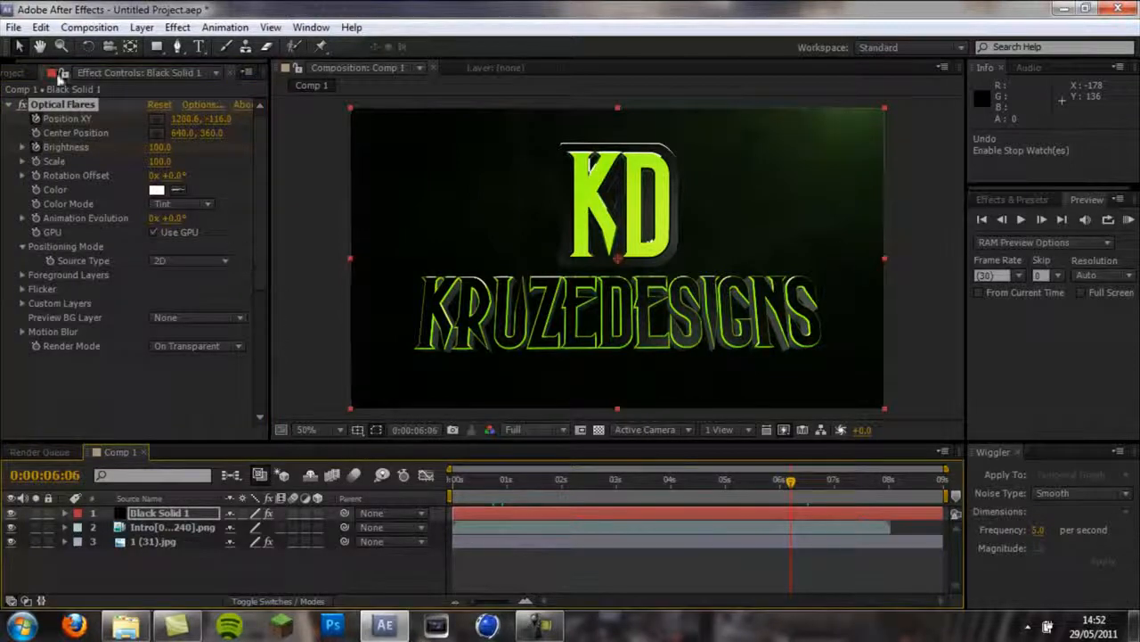
pyautogui.rightClick(51, 147)
pyautogui.click(98, 200)
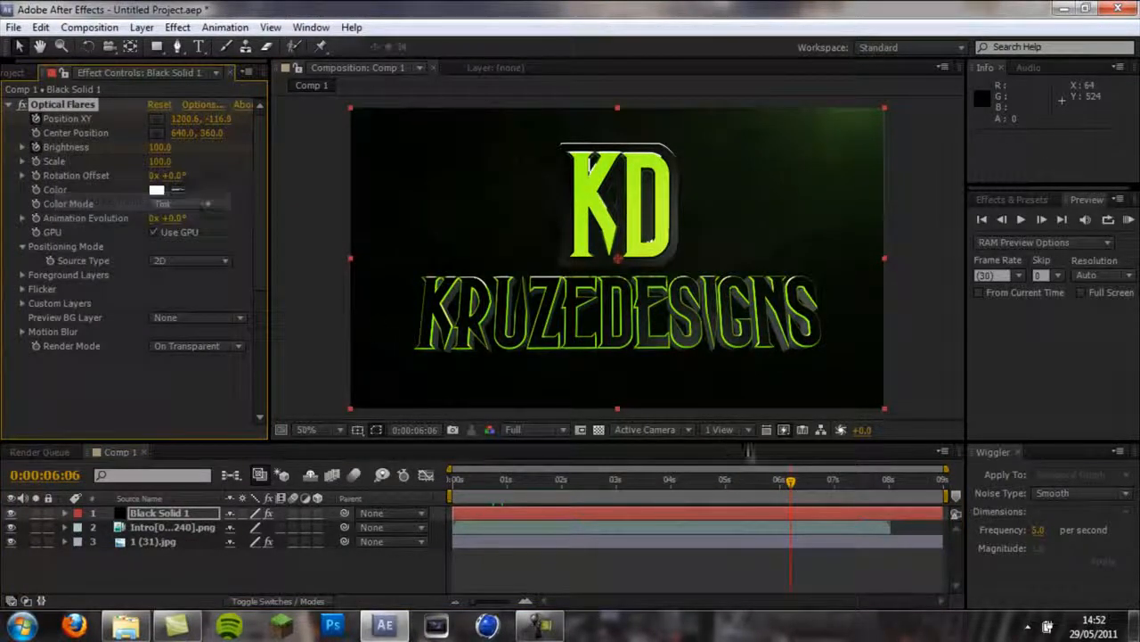
pyautogui.moveTo(820, 483); pyautogui.dragTo(861, 483)
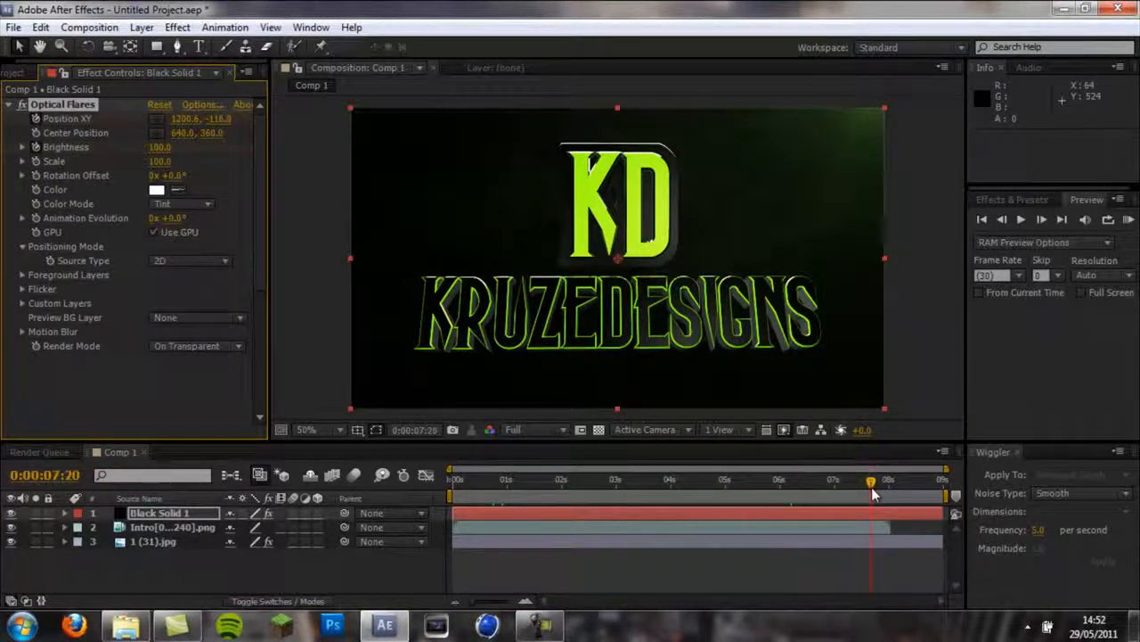
pyautogui.write('0')
pyautogui.press('Return')
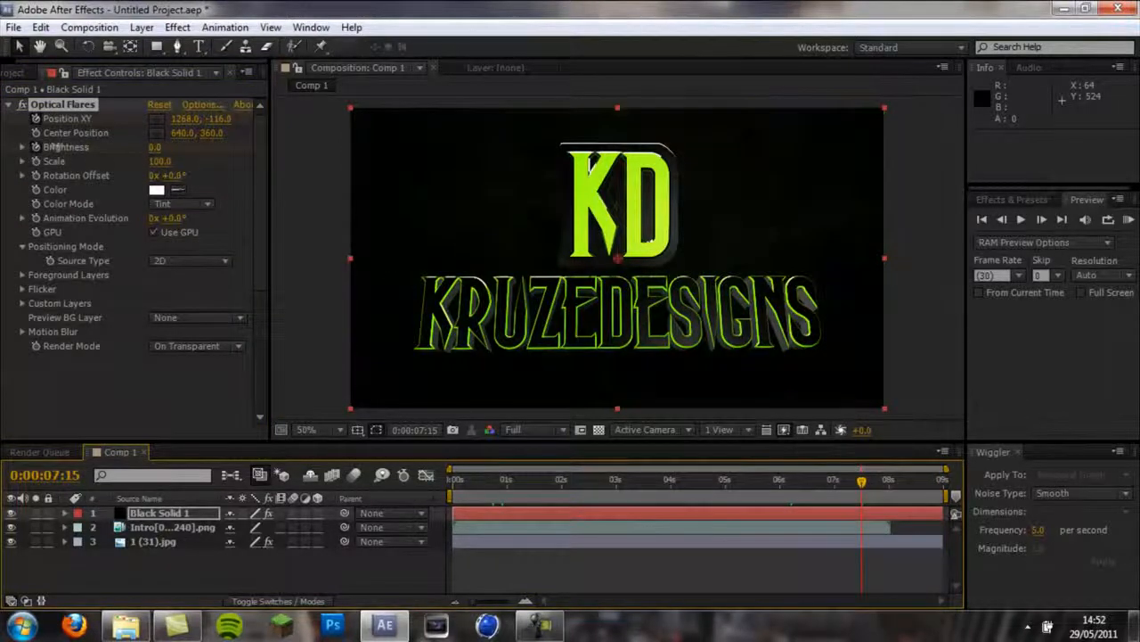
# Scrub back and forth through the composition to check the flare's movement against the logo animation.
pyautogui.moveTo(751, 484); pyautogui.dragTo(545, 482)
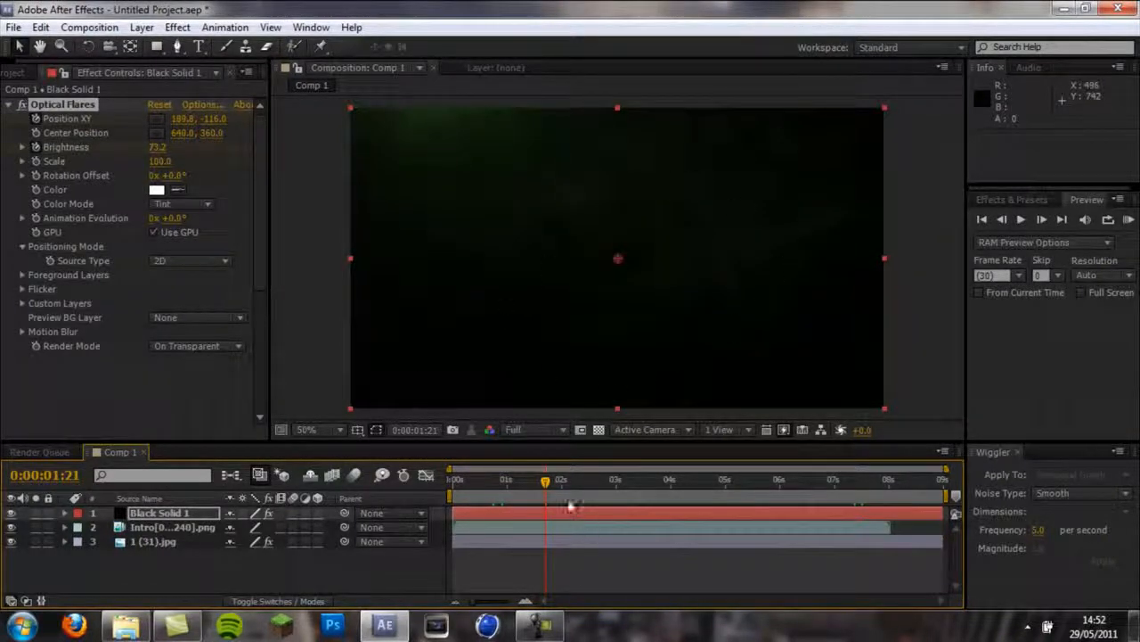
pyautogui.moveTo(550, 481); pyautogui.dragTo(647, 481)
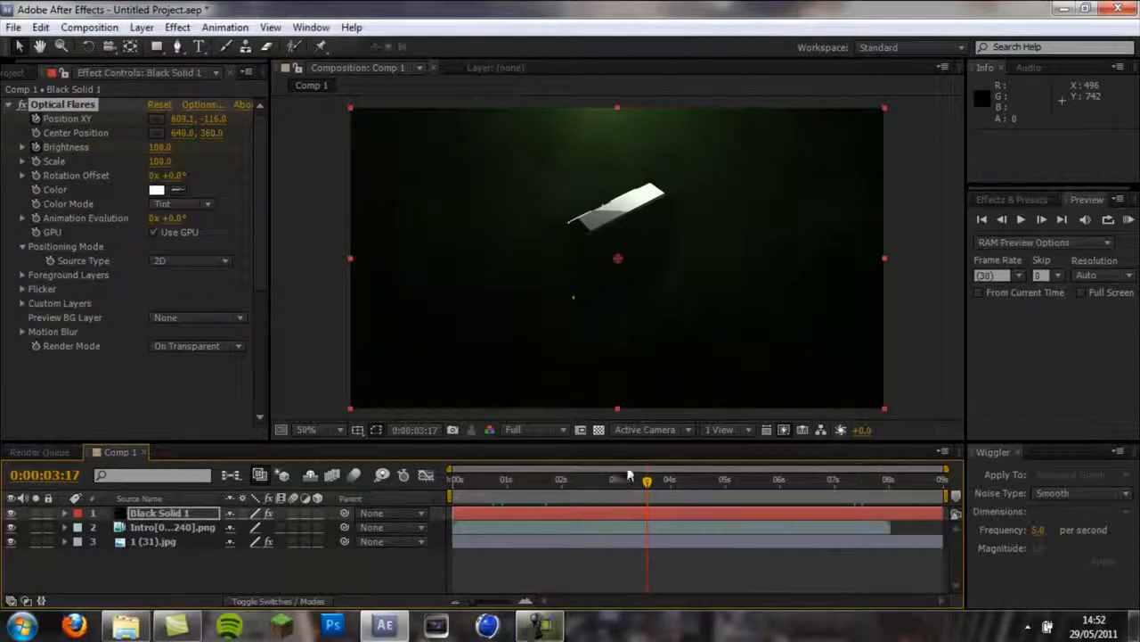
pyautogui.moveTo(647, 485); pyautogui.dragTo(605, 482)
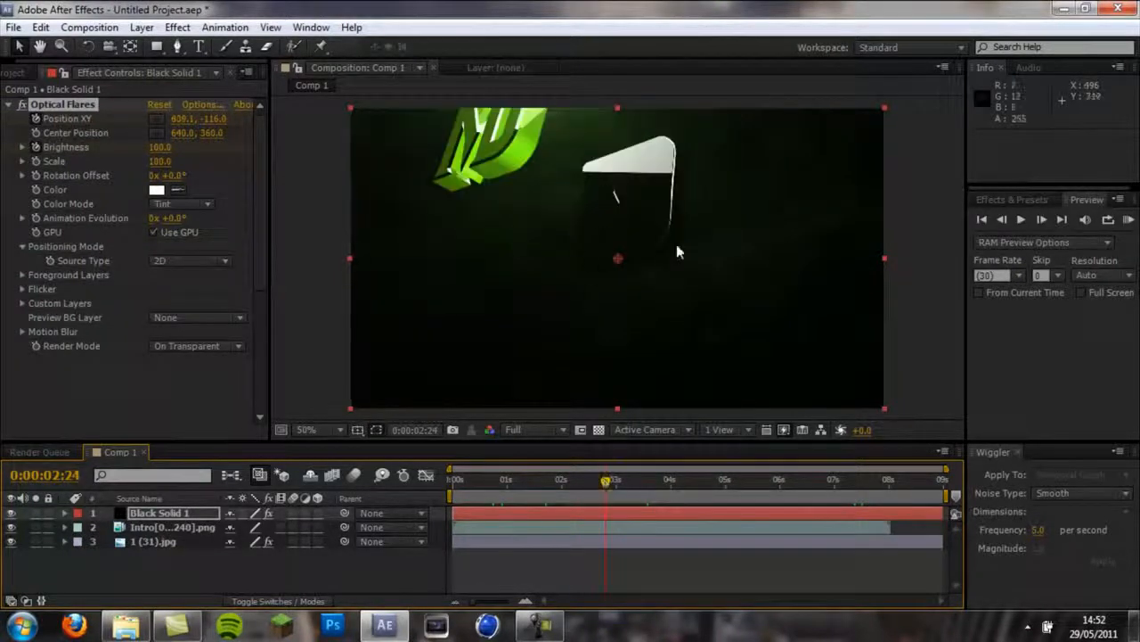
pyautogui.moveTo(637, 495); pyautogui.dragTo(610, 496)
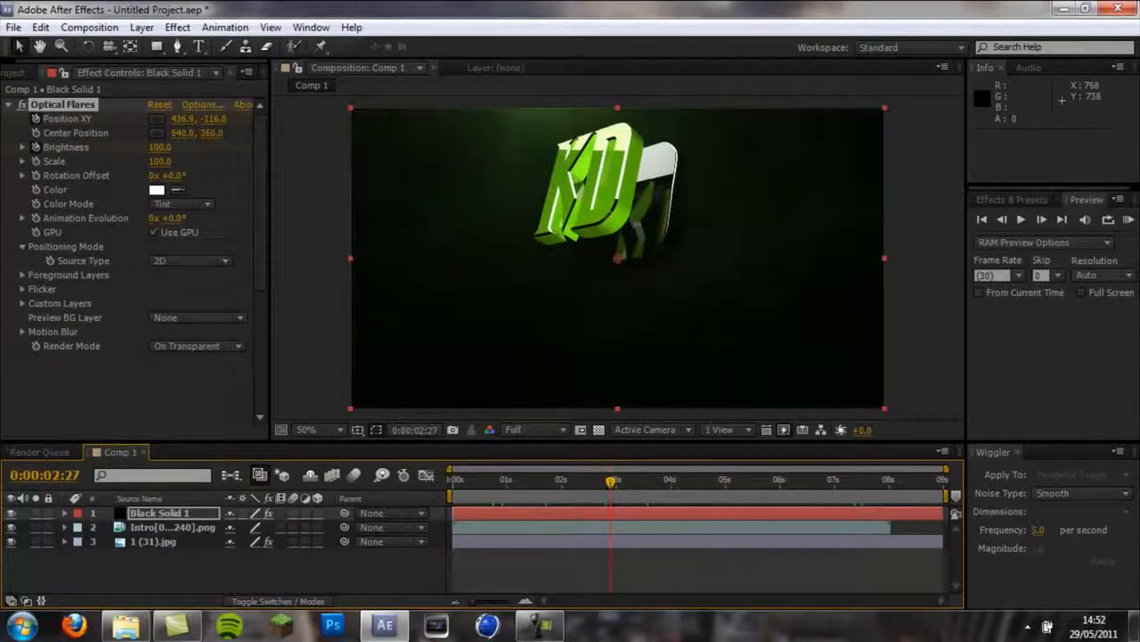
# Collapse the first flare's settings and add a new black solid above the existing flare layer.
pyautogui.click(7, 104)
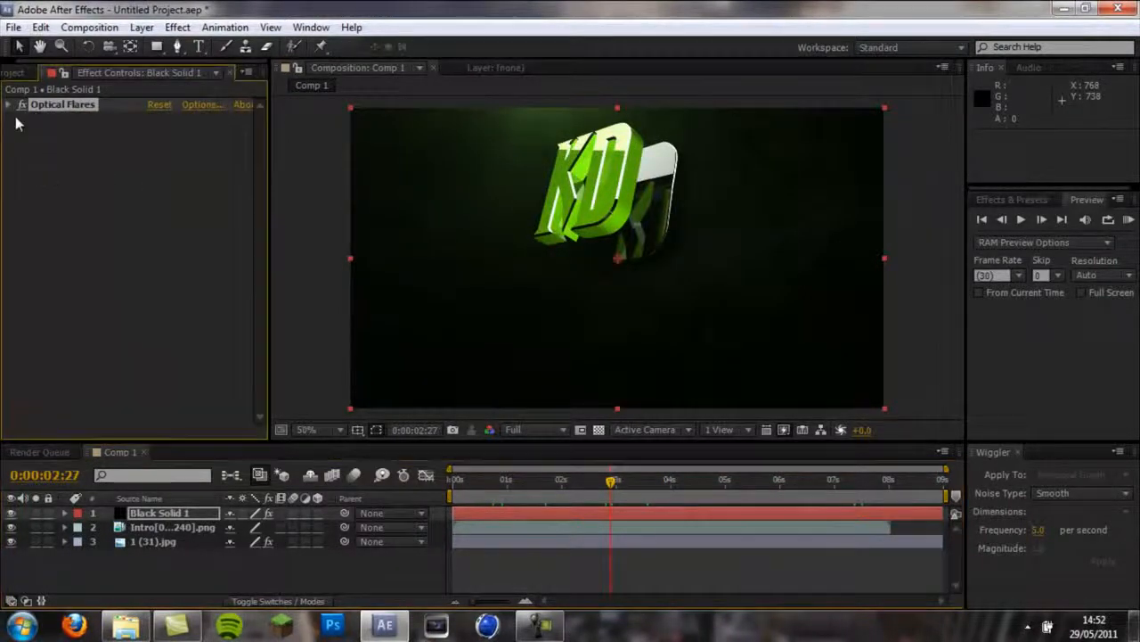
pyautogui.click(151, 514)
pyautogui.click(143, 27)
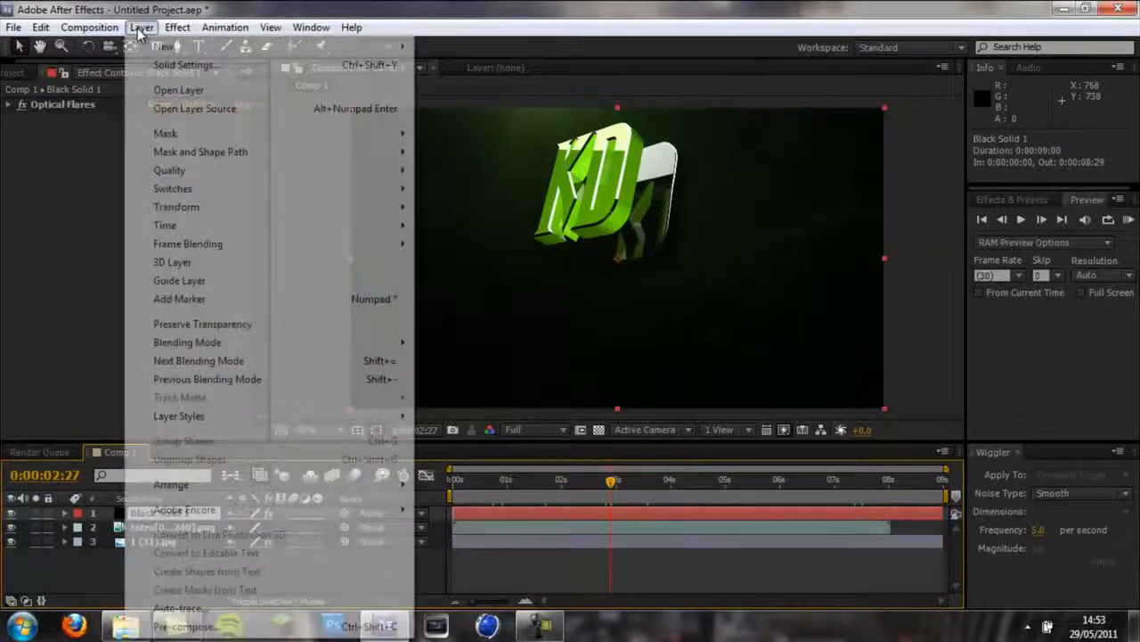
pyautogui.moveTo(170, 50)
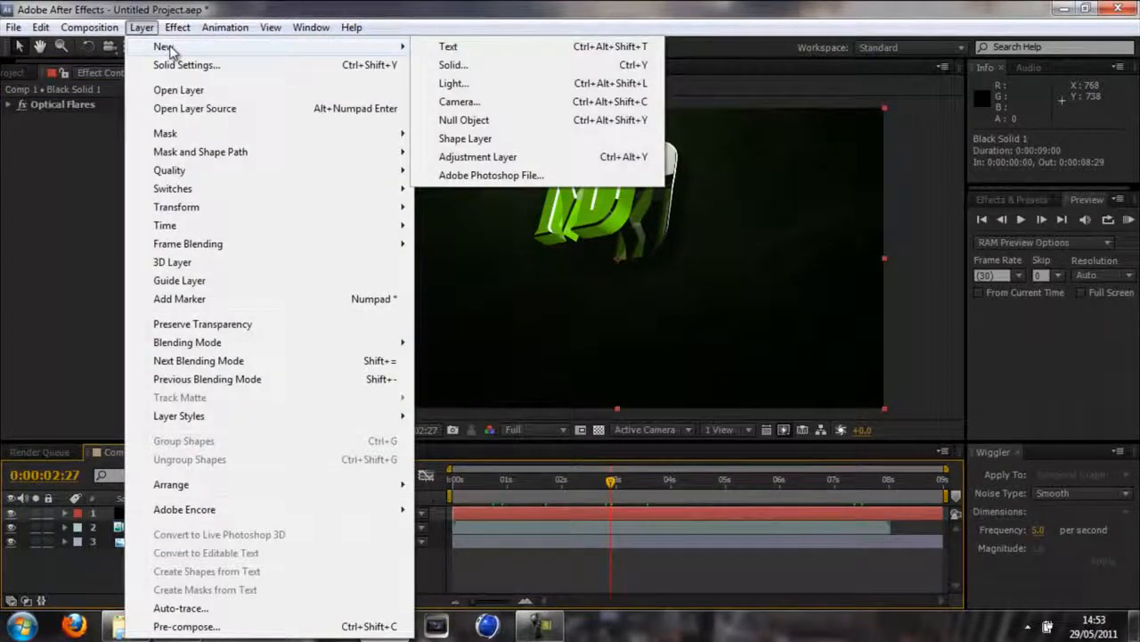
pyautogui.click(455, 66)
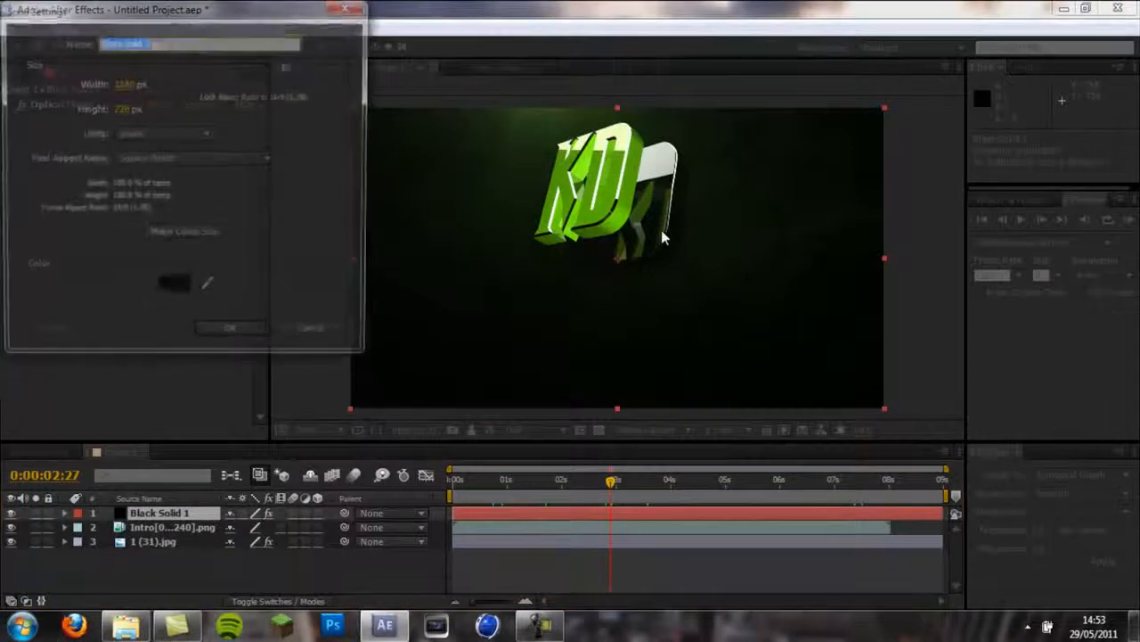
pyautogui.click(259, 341)
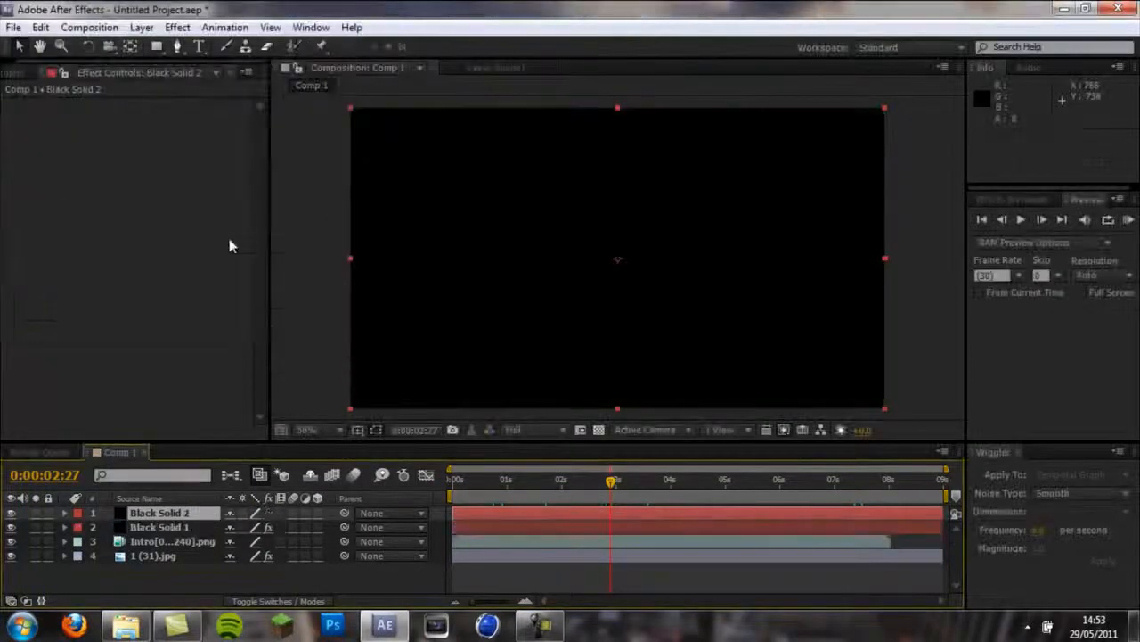
# Apply Optical Flares to the new solid and load the Blue Moon preset from the Motion Graphics collection.
pyautogui.click(177, 27)
pyautogui.moveTo(285, 631)
pyautogui.click(495, 613)
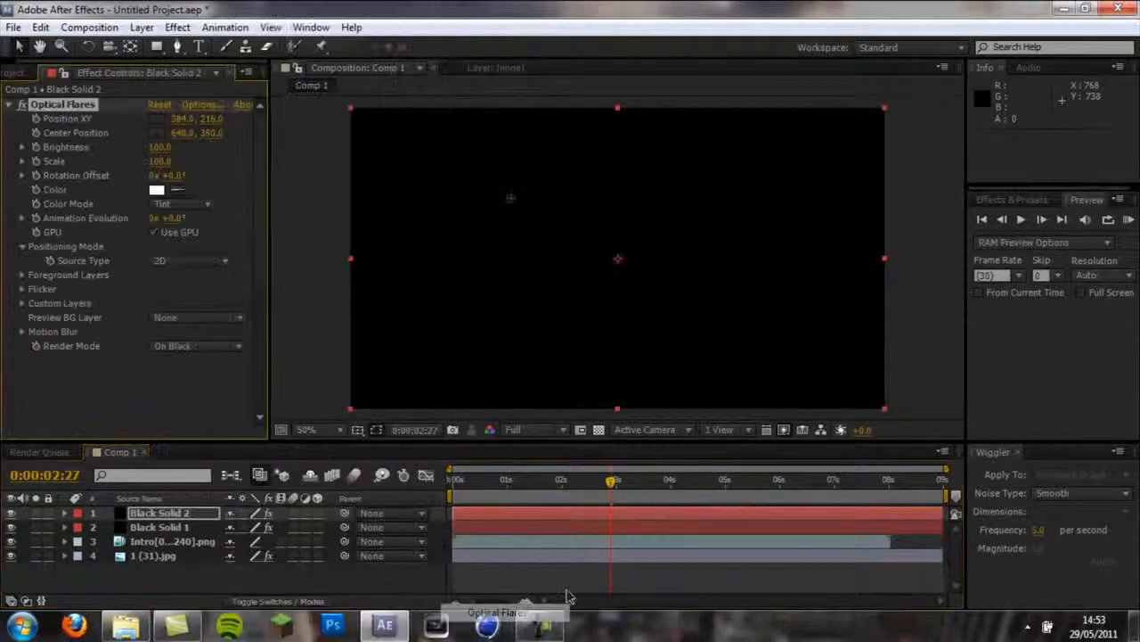
pyautogui.click(203, 107)
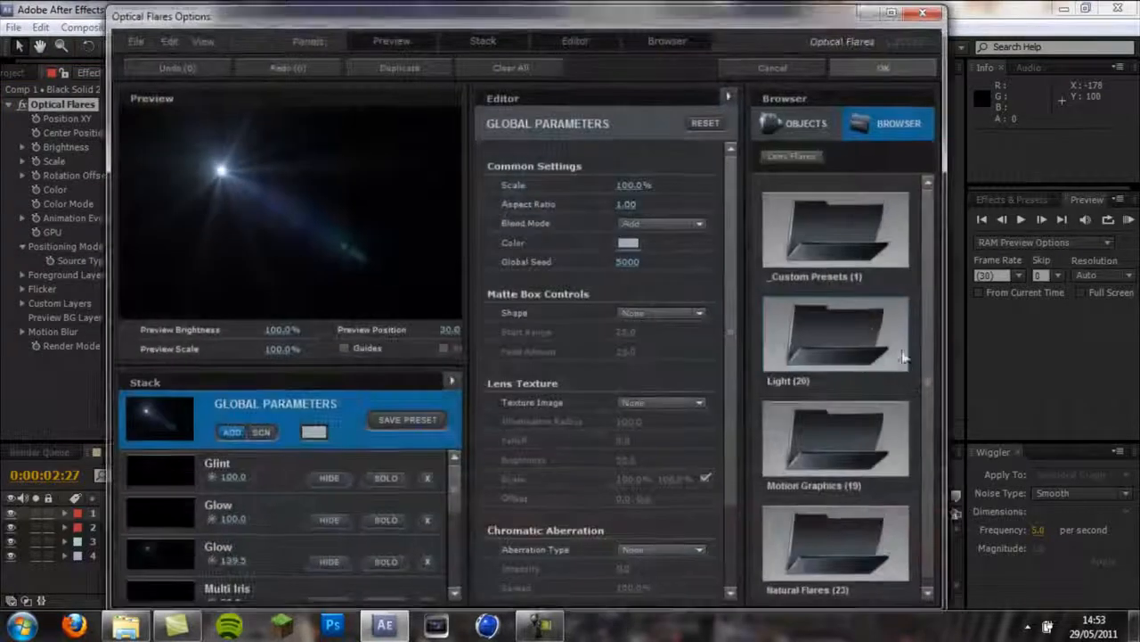
pyautogui.click(834, 539)
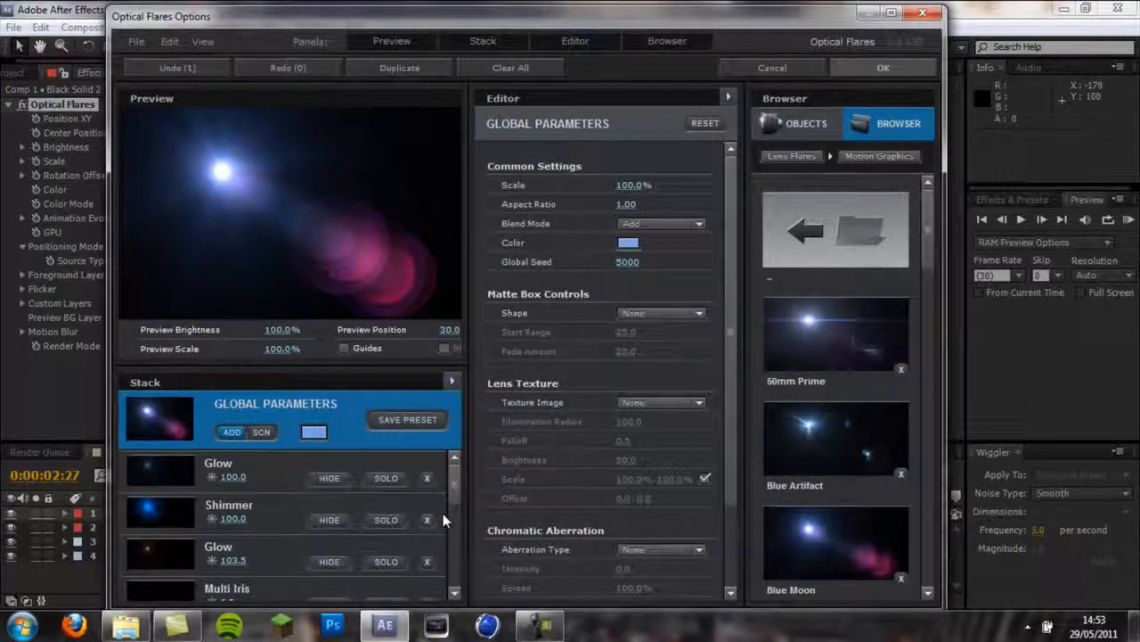
# Delete the Multi Iris elements from the Blue Moon flare.
pyautogui.click(427, 478)
pyautogui.scroll(-2, 428, 508)
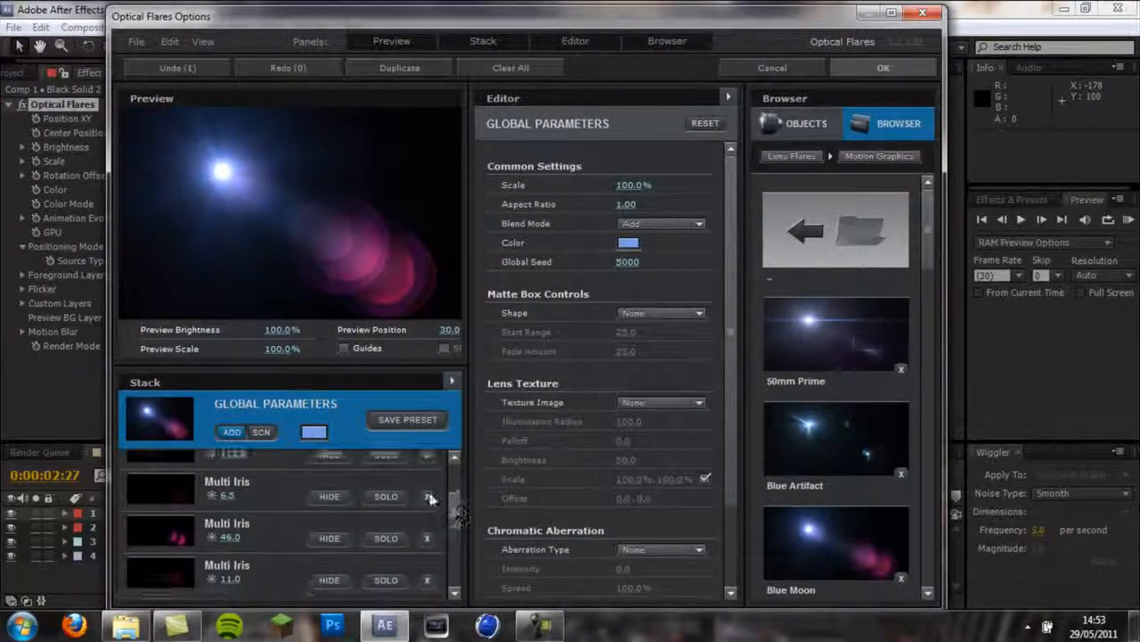
pyautogui.click(427, 496)
pyautogui.click(427, 497)
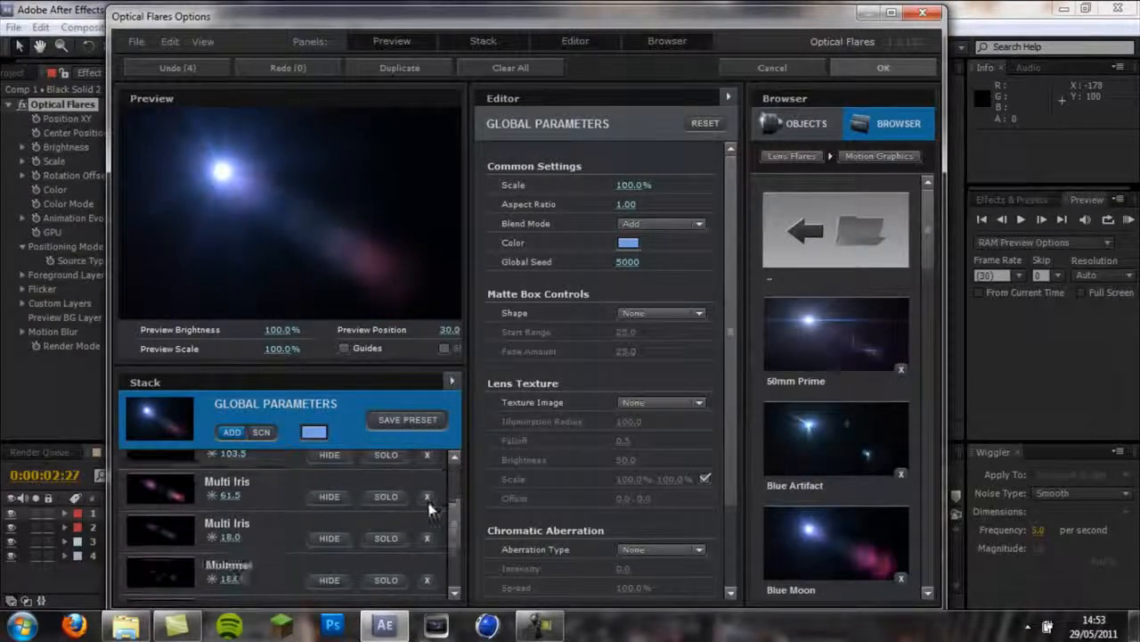
pyautogui.click(427, 497)
pyautogui.click(426, 496)
# Set the new flare's global colour to bright green.
pyautogui.click(314, 431)
pyautogui.click(385, 487)
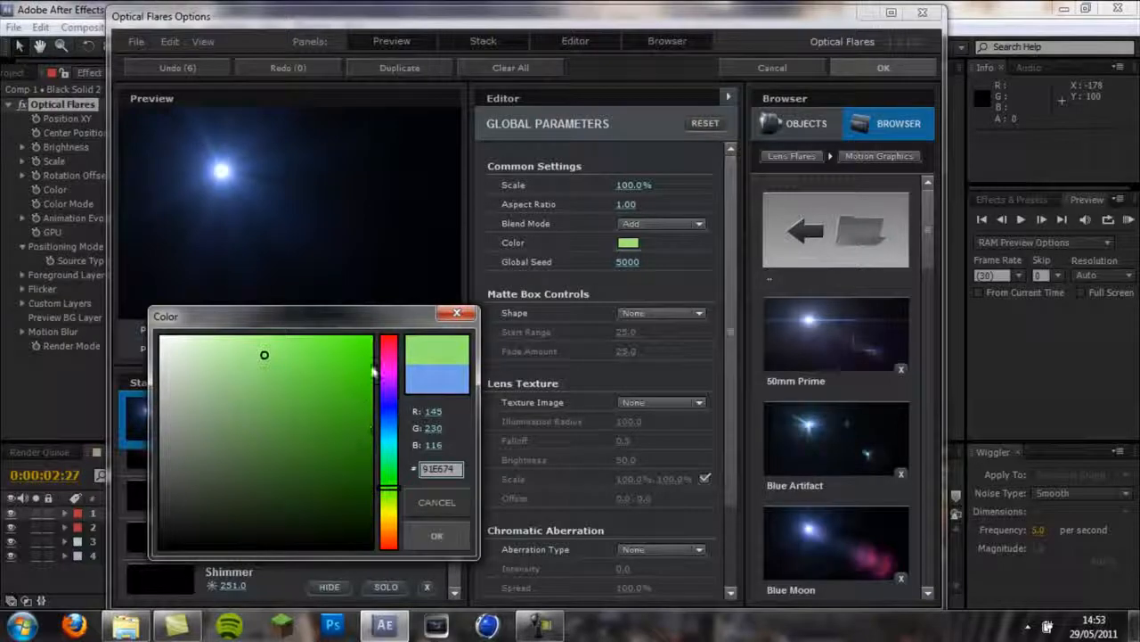
pyautogui.press('Return')
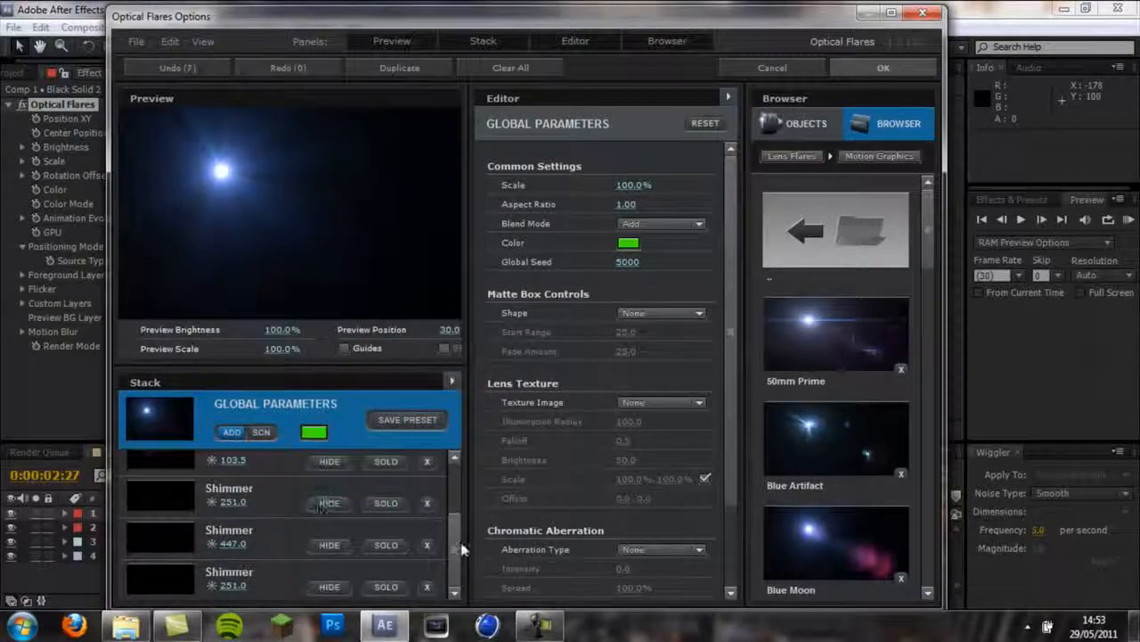
# Recolour the Blue Moon flare's blue Shimmer element to green (2AFF00) and lower its brightness to 69.5.
pyautogui.scroll(3, 281, 502)
pyautogui.click(280, 499)
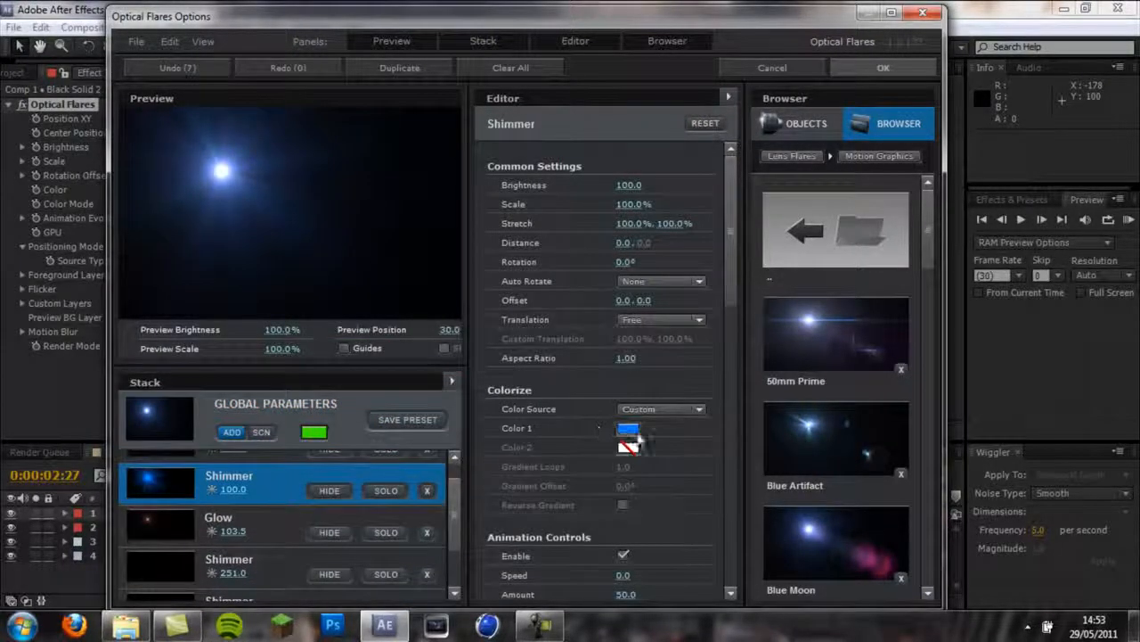
pyautogui.click(628, 364)
pyautogui.click(704, 477)
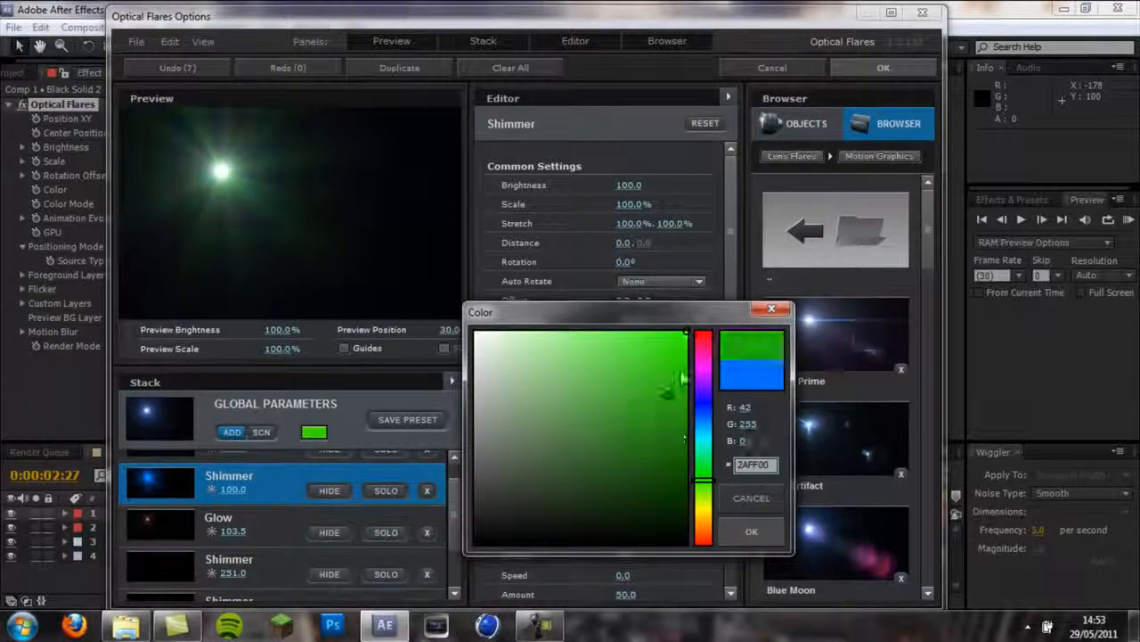
pyautogui.click(751, 531)
pyautogui.moveTo(606, 183); pyautogui.dragTo(590, 184)
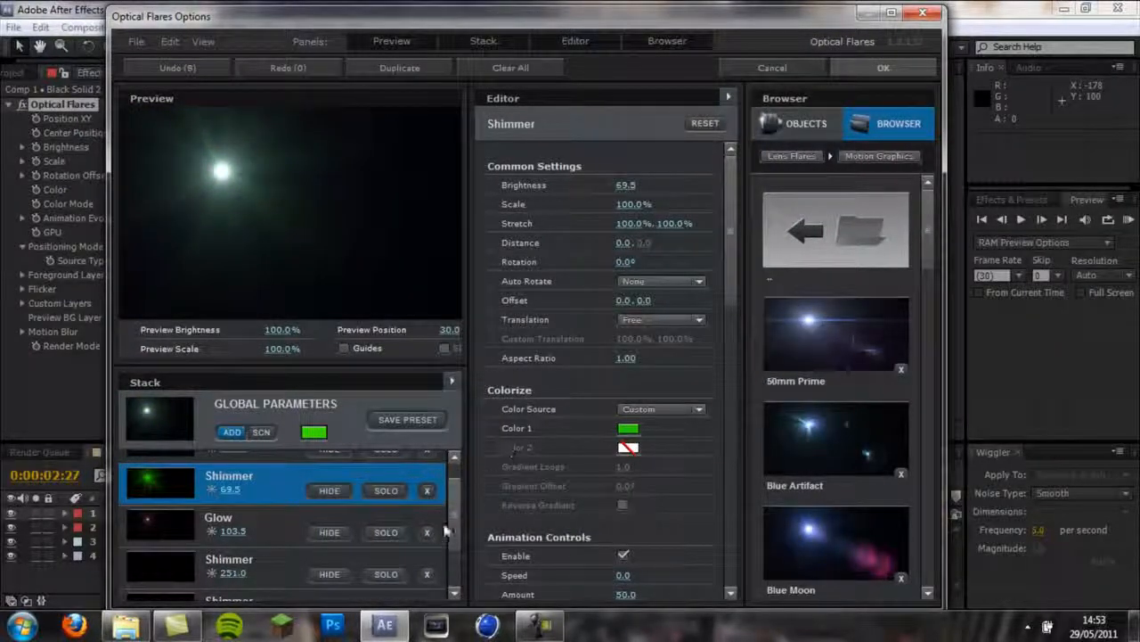
# Recolour the 13.5% scale Glow element to green, move the flare near the preview's centre, and accept the flare options.
pyautogui.scroll(1, 445, 525)
pyautogui.click(276, 461)
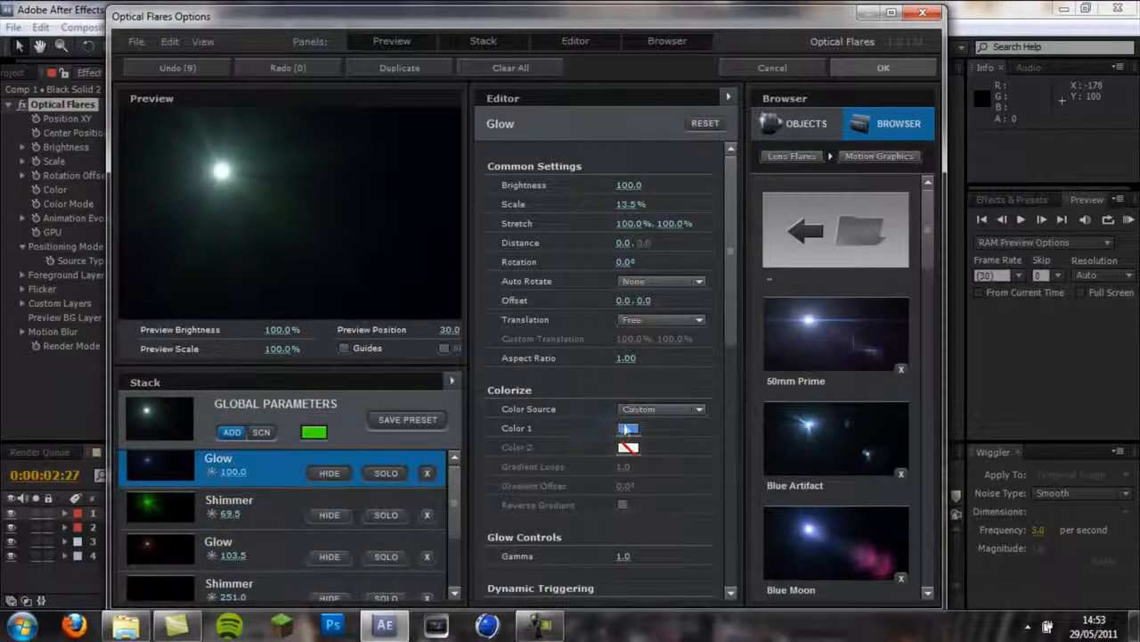
pyautogui.click(628, 429)
pyautogui.moveTo(704, 401); pyautogui.dragTo(704, 479)
pyautogui.moveTo(666, 372); pyautogui.dragTo(662, 364)
pyautogui.click(764, 532)
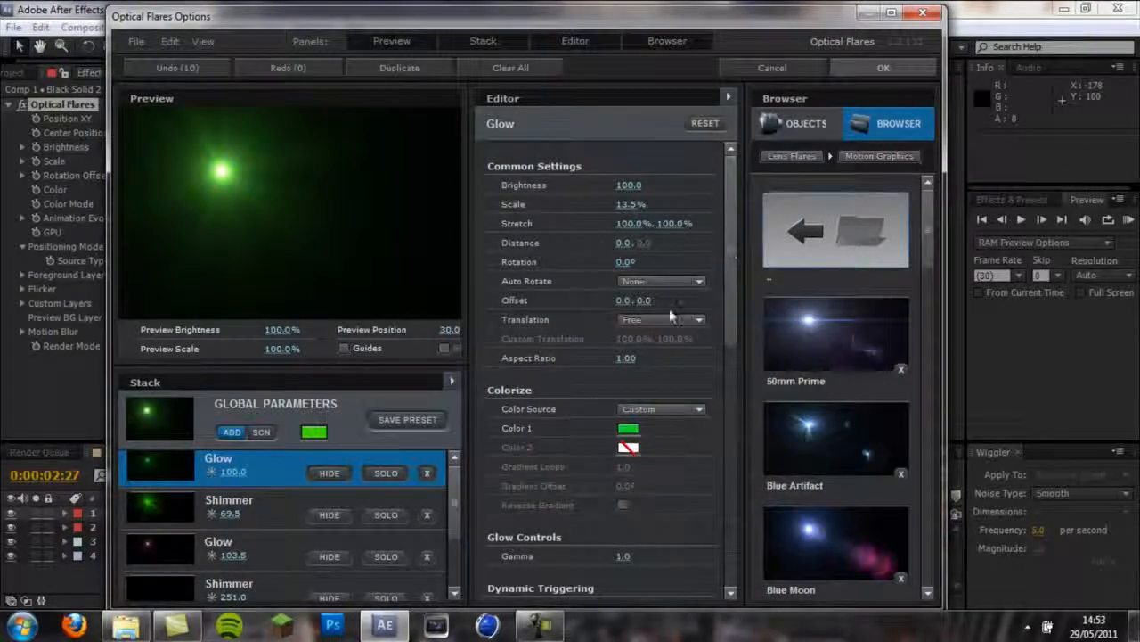
pyautogui.moveTo(221, 172); pyautogui.dragTo(295, 195)
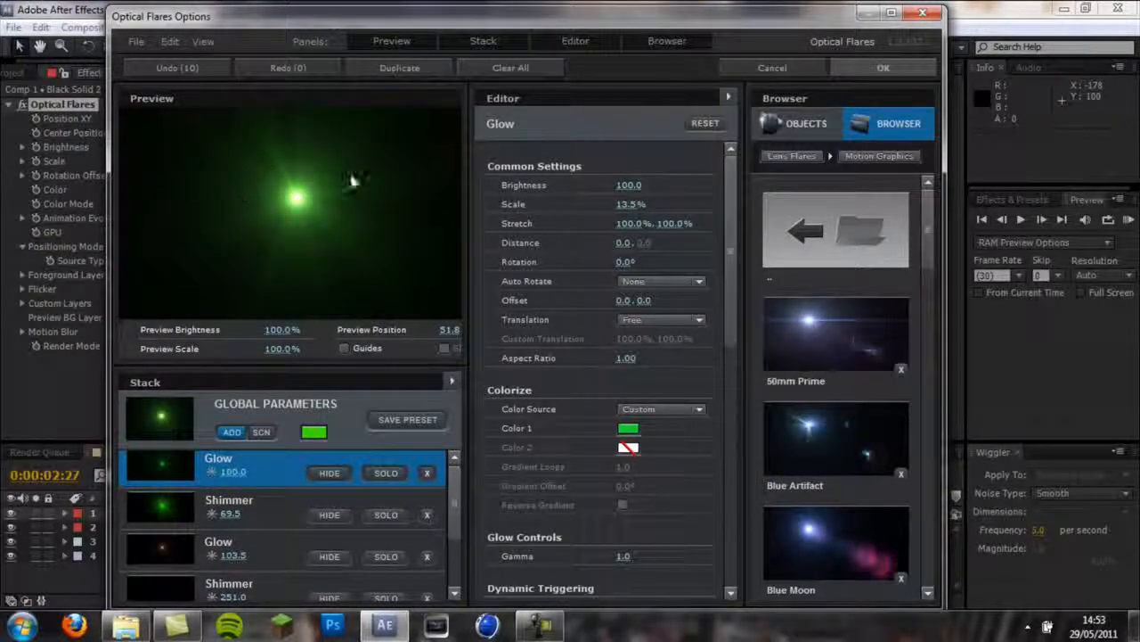
pyautogui.click(866, 69)
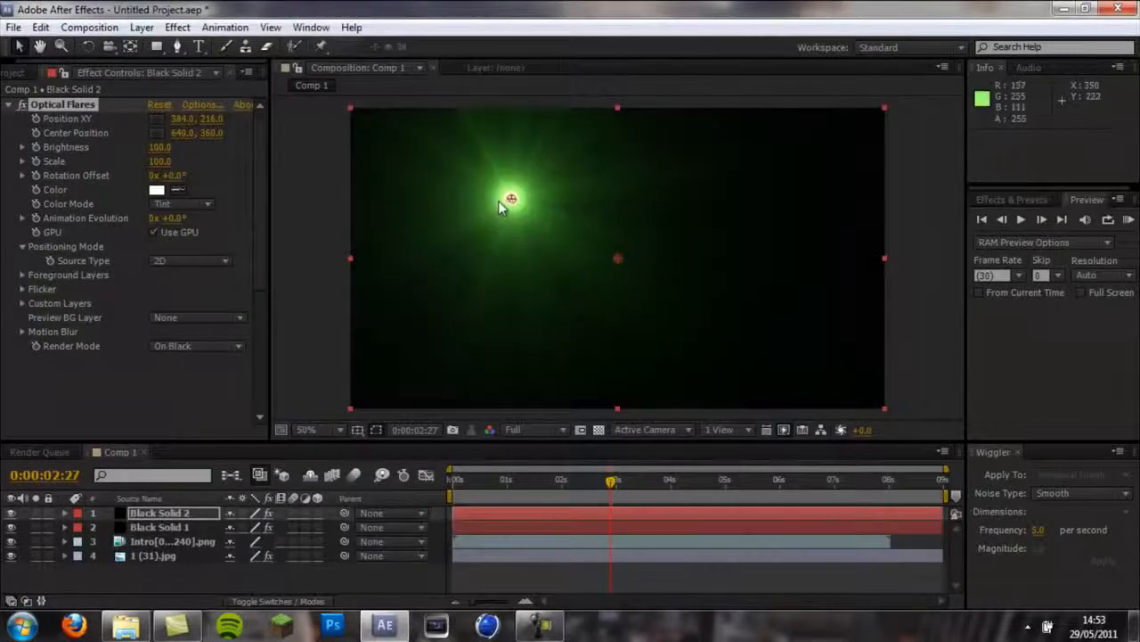
# Set the new flare's render mode to On Transparent and position it over the KD logo at 664, 236.
pyautogui.moveTo(510, 198); pyautogui.dragTo(619, 263)
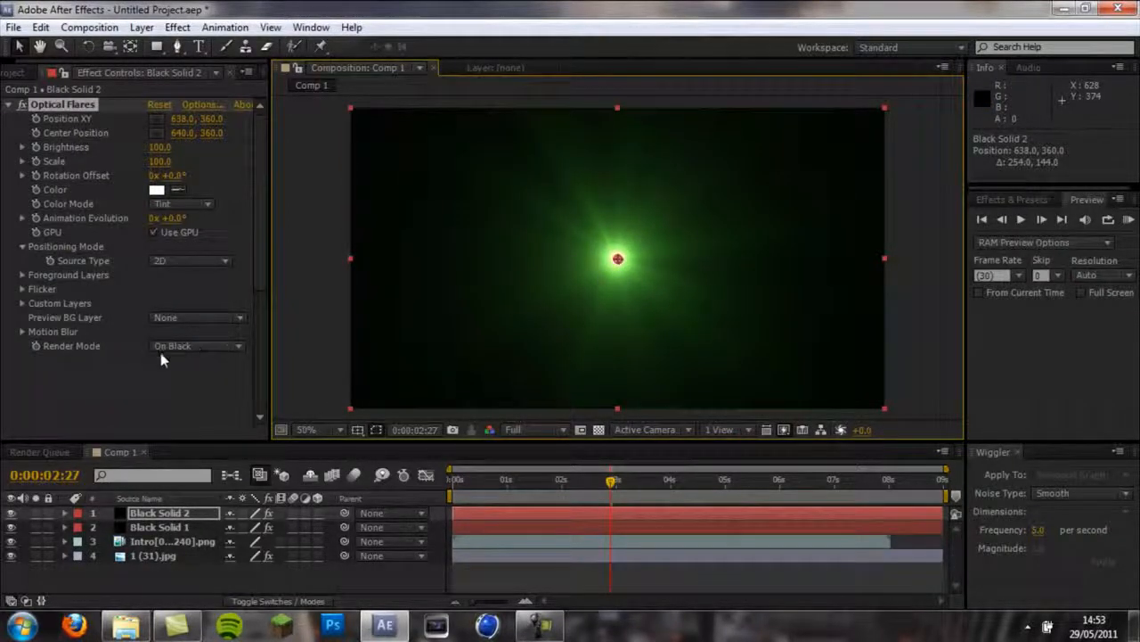
pyautogui.click(230, 350)
pyautogui.click(214, 382)
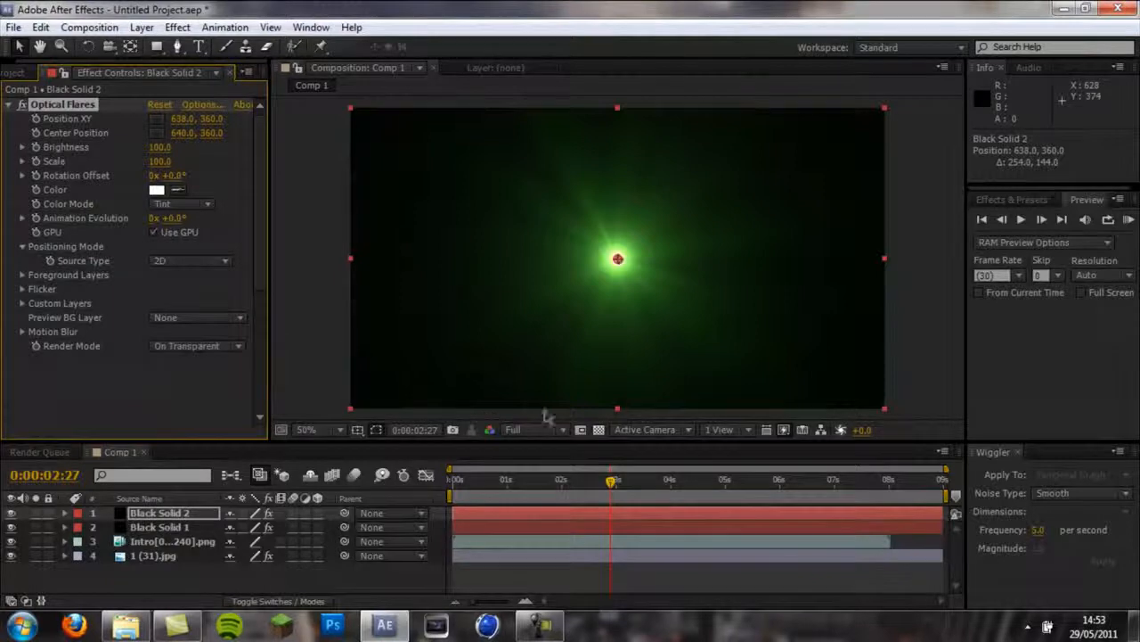
pyautogui.moveTo(589, 490); pyautogui.dragTo(616, 489)
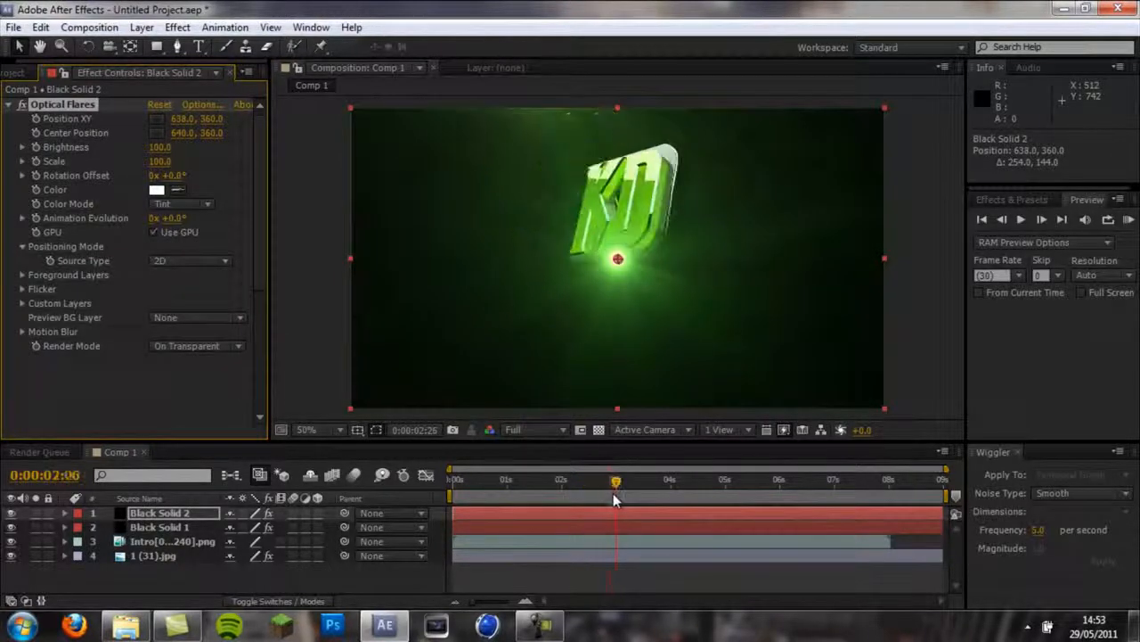
pyautogui.moveTo(619, 262); pyautogui.dragTo(631, 214)
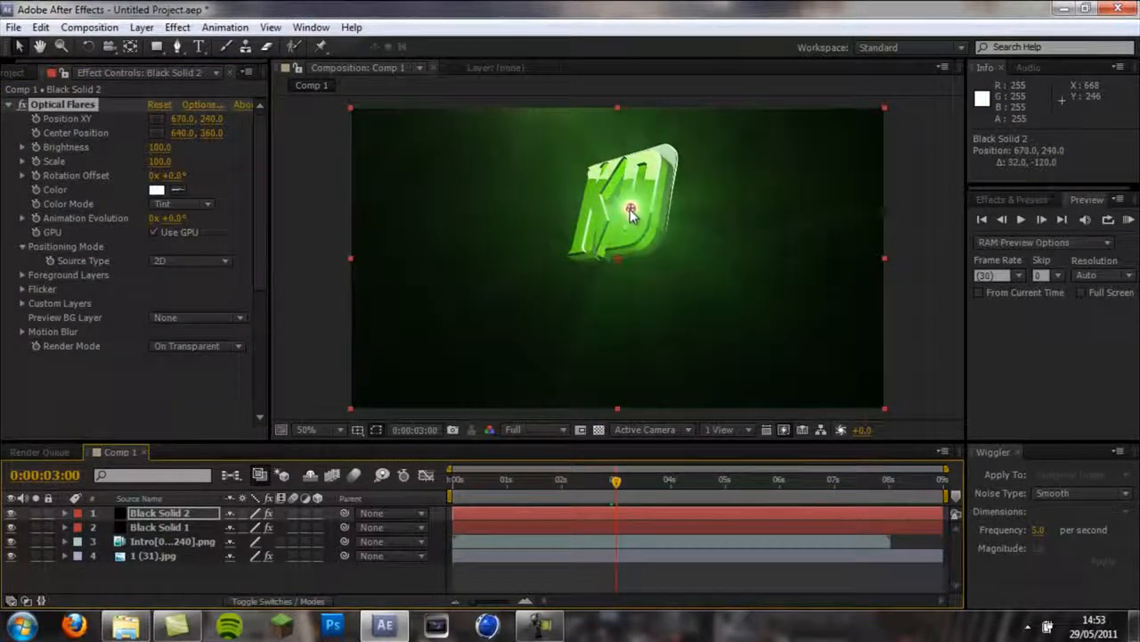
# Keyframe the flare's brightness from 0 at 0:00:02:27 up to about 290 at 0:00:03:05.
pyautogui.moveTo(614, 488)
pyautogui.mouseDown()
pyautogui.moveTo(594, 485)
pyautogui.moveTo(615, 496)
pyautogui.mouseUp()
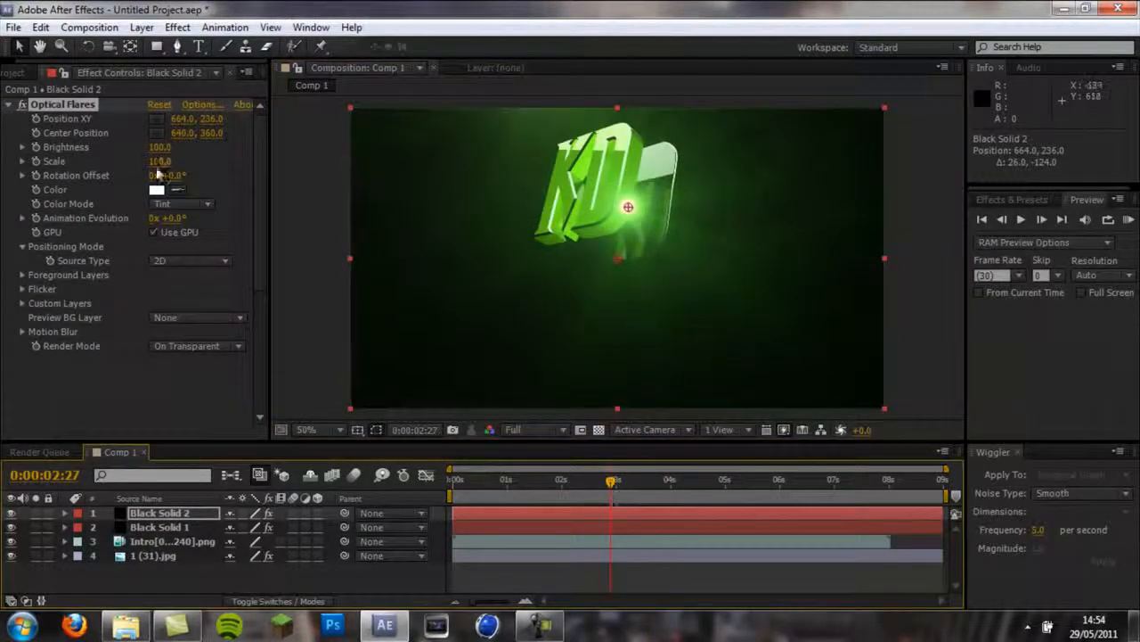
pyautogui.moveTo(163, 151); pyautogui.dragTo(89, 140)
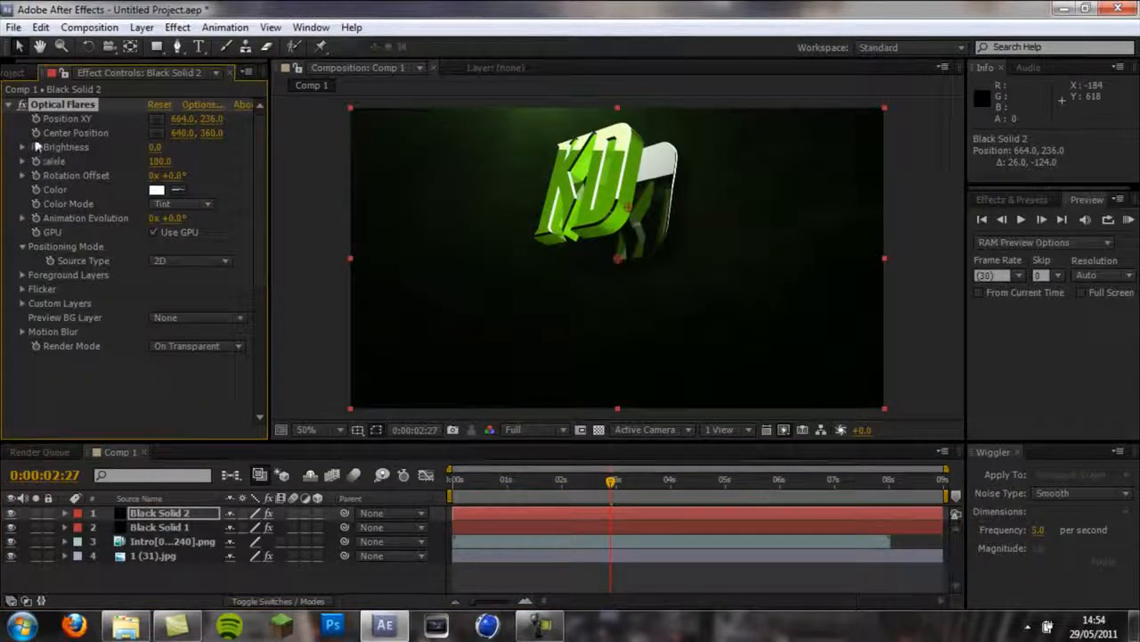
pyautogui.moveTo(614, 486); pyautogui.dragTo(626, 487)
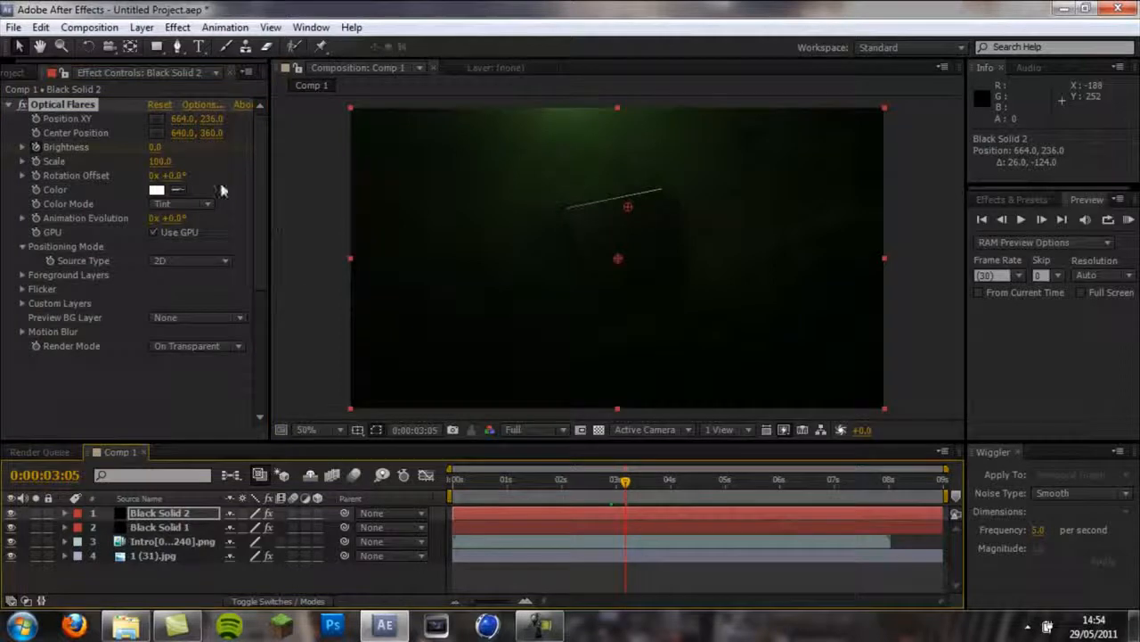
pyautogui.moveTo(178, 151); pyautogui.dragTo(184, 150)
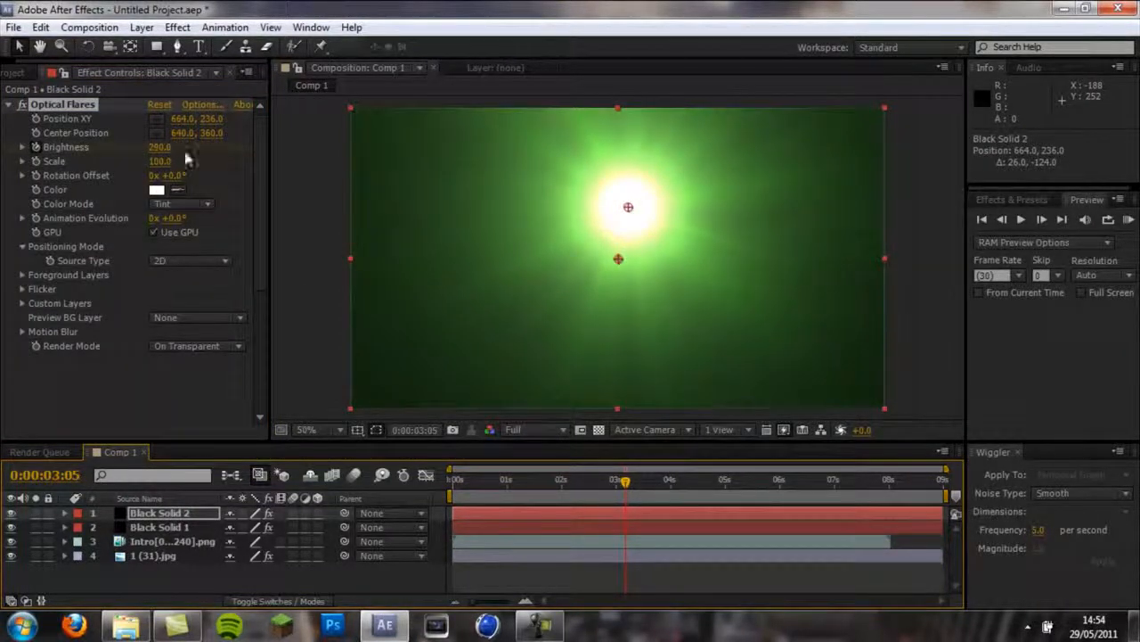
# Add a brightness keyframe holding the flare's value at 0:00:03:14, and keyframe brightness to 0 at 0:00:03:21.
pyautogui.moveTo(626, 481); pyautogui.dragTo(648, 491)
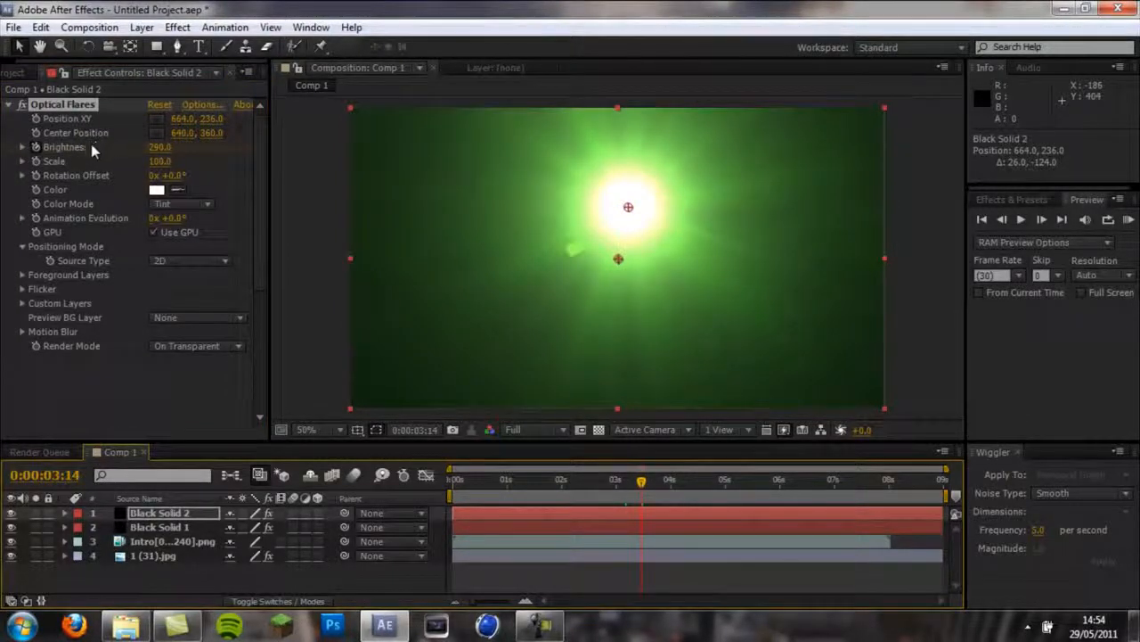
pyautogui.rightClick(92, 149)
pyautogui.click(140, 198)
pyautogui.click(648, 484)
pyautogui.moveTo(647, 484)
pyautogui.mouseDown()
pyautogui.moveTo(613, 485)
pyautogui.moveTo(688, 486)
pyautogui.moveTo(638, 489)
pyautogui.moveTo(667, 490)
pyautogui.moveTo(649, 499)
pyautogui.moveTo(655, 492)
pyautogui.mouseUp()
pyautogui.moveTo(129, 144); pyautogui.dragTo(94, 148)
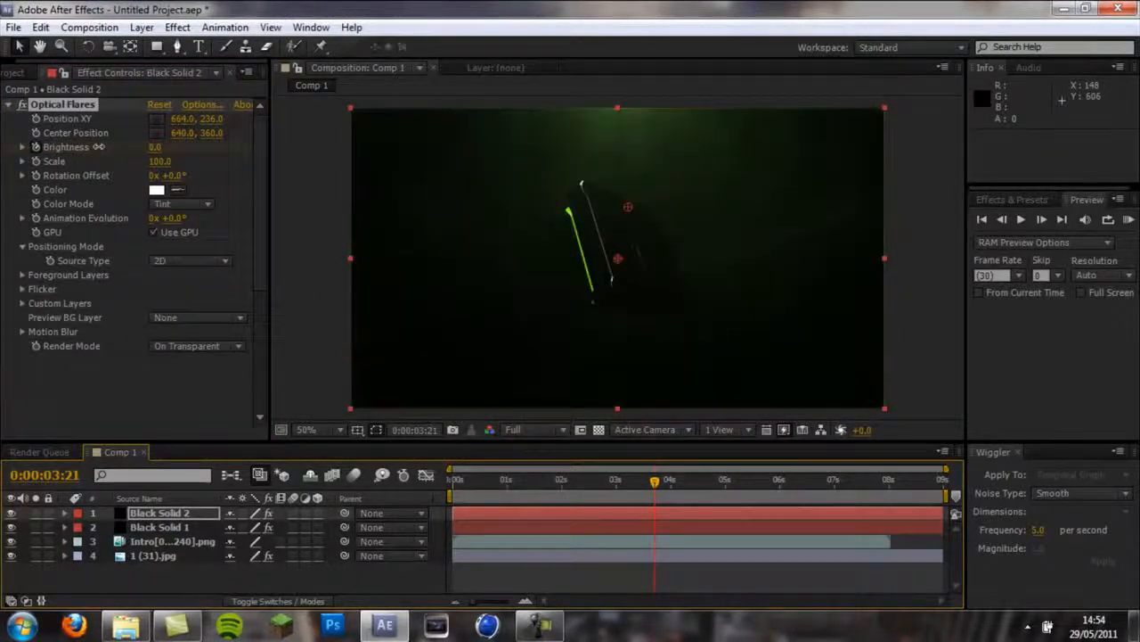
# Reveal Black Solid 2's Optical Flares keyframes in the timeline and move the last brightness keyframe to 0:00:03:27.
pyautogui.moveTo(655, 486); pyautogui.dragTo(677, 524)
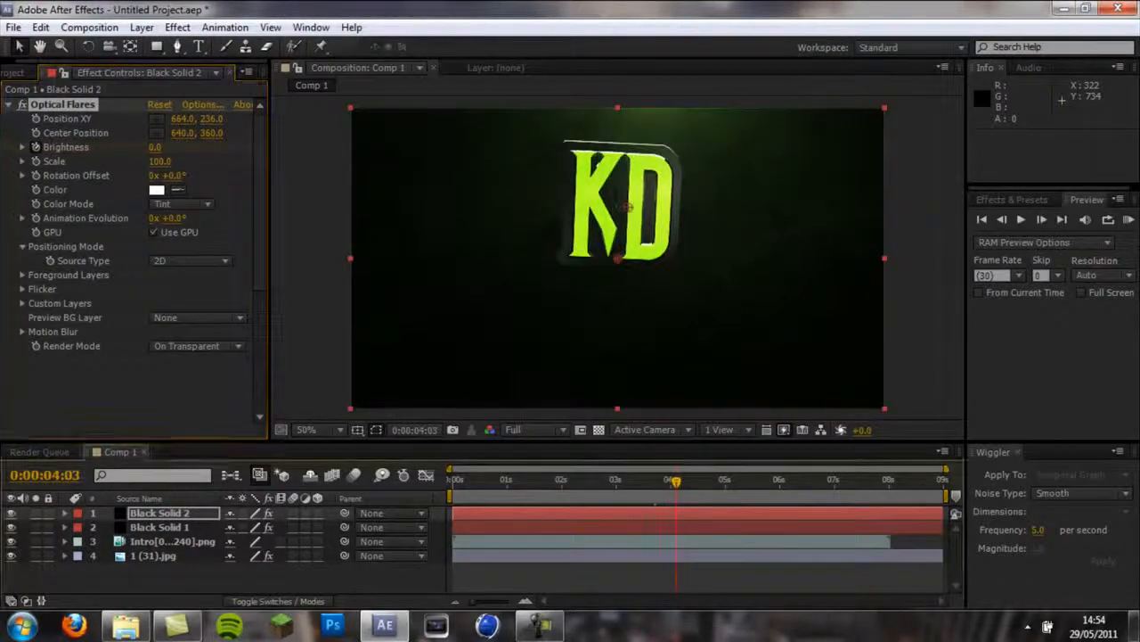
pyautogui.click(177, 513)
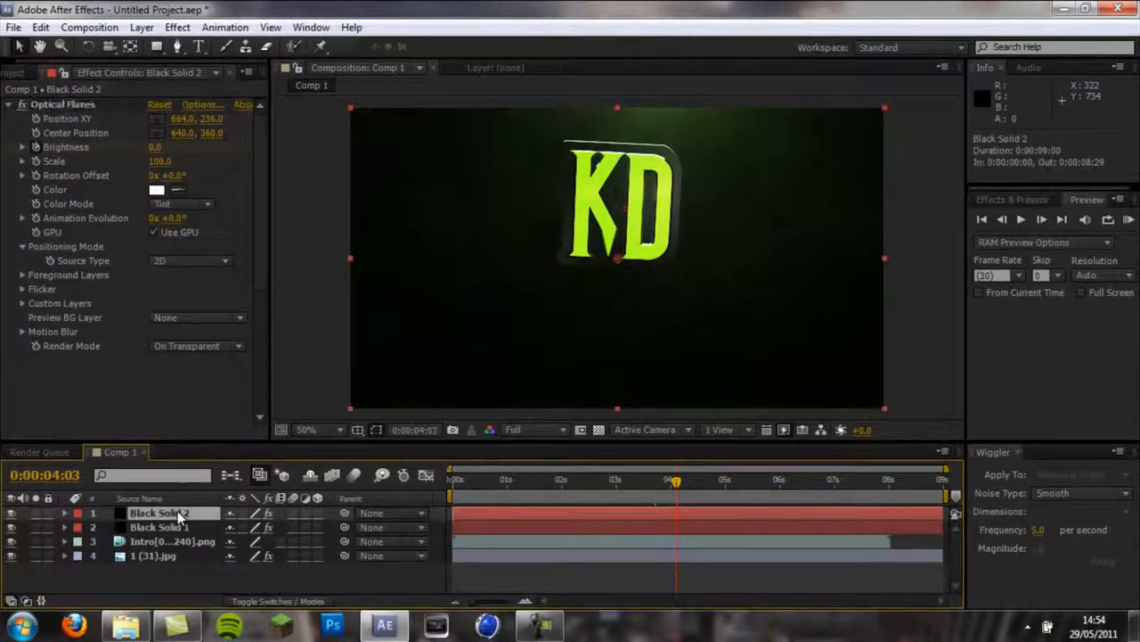
pyautogui.click(65, 513)
pyautogui.click(79, 527)
pyautogui.click(93, 541)
pyautogui.scroll(-1, 91, 547)
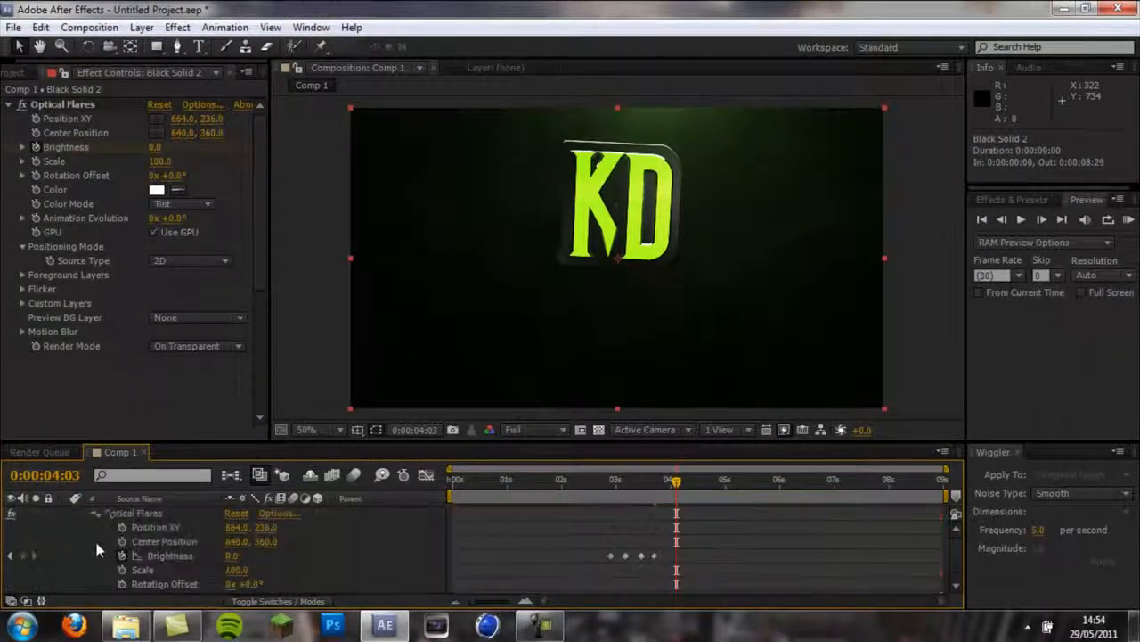
pyautogui.moveTo(656, 557)
pyautogui.mouseDown()
pyautogui.moveTo(664, 560)
pyautogui.moveTo(670, 528)
pyautogui.moveTo(636, 530)
pyautogui.moveTo(666, 557)
pyautogui.mouseUp()
pyautogui.moveTo(637, 484); pyautogui.dragTo(670, 503)
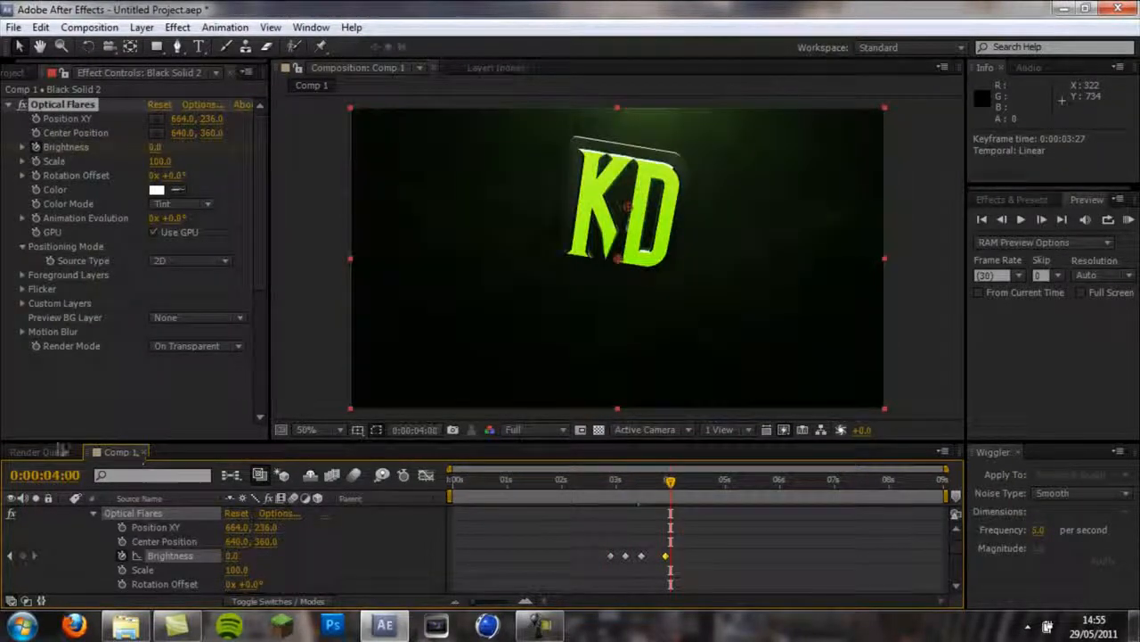
# Collapse Black Solid 2's timeline properties and its Optical Flares effect settings, and preview the flare burst.
pyautogui.click(93, 513)
pyautogui.scroll(1, 115, 512)
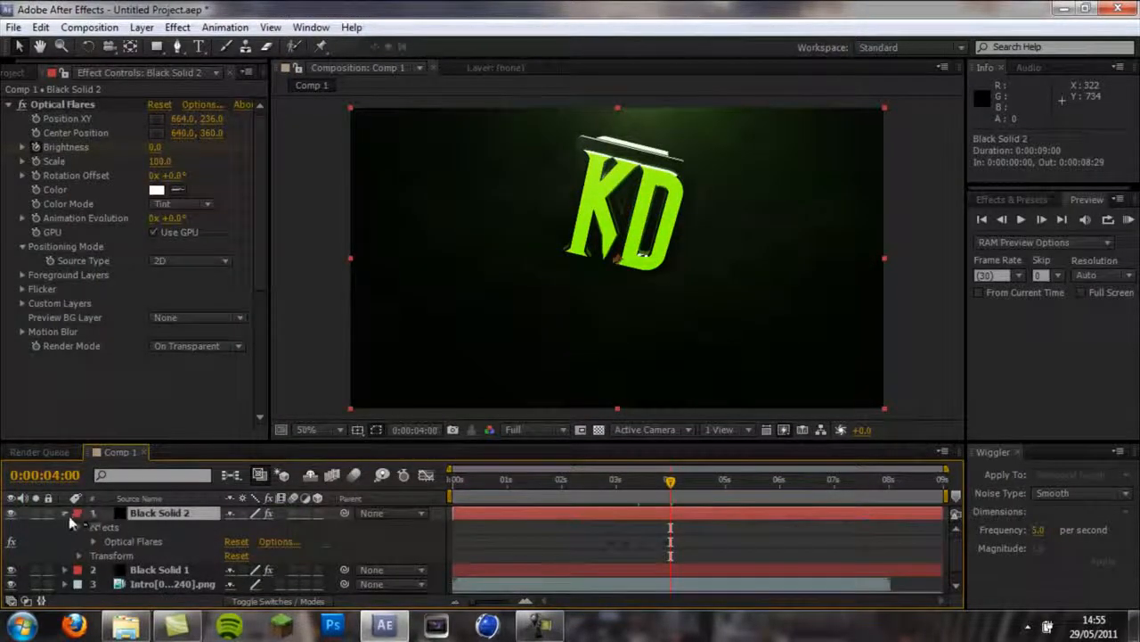
pyautogui.click(68, 517)
pyautogui.moveTo(659, 486)
pyautogui.mouseDown()
pyautogui.moveTo(573, 485)
pyautogui.moveTo(683, 486)
pyautogui.moveTo(647, 488)
pyautogui.mouseUp()
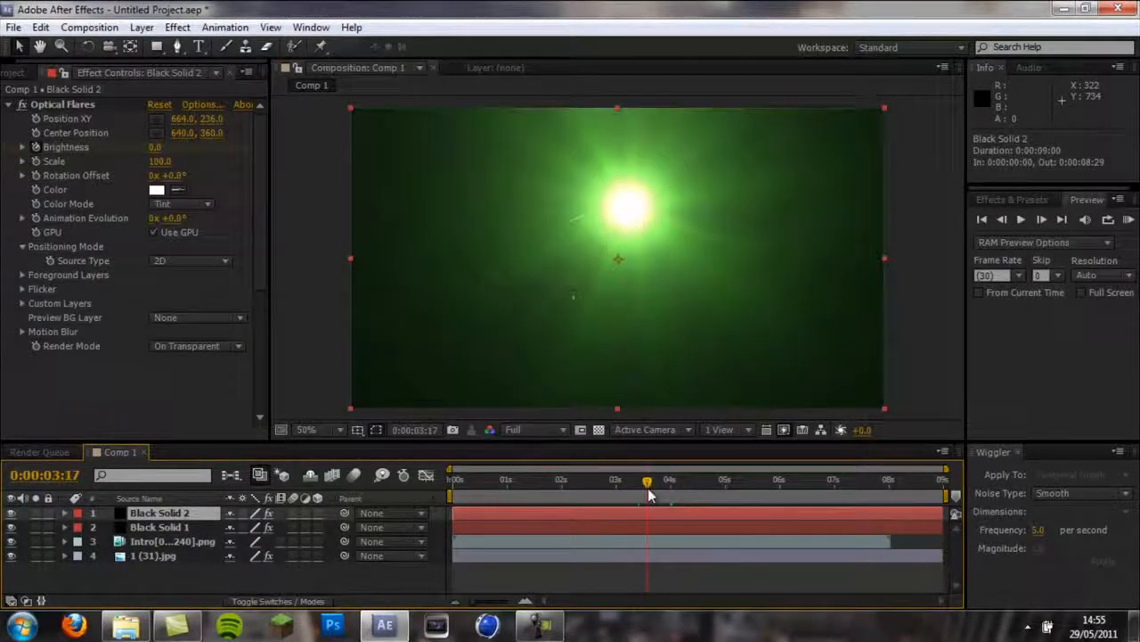
pyautogui.click(10, 106)
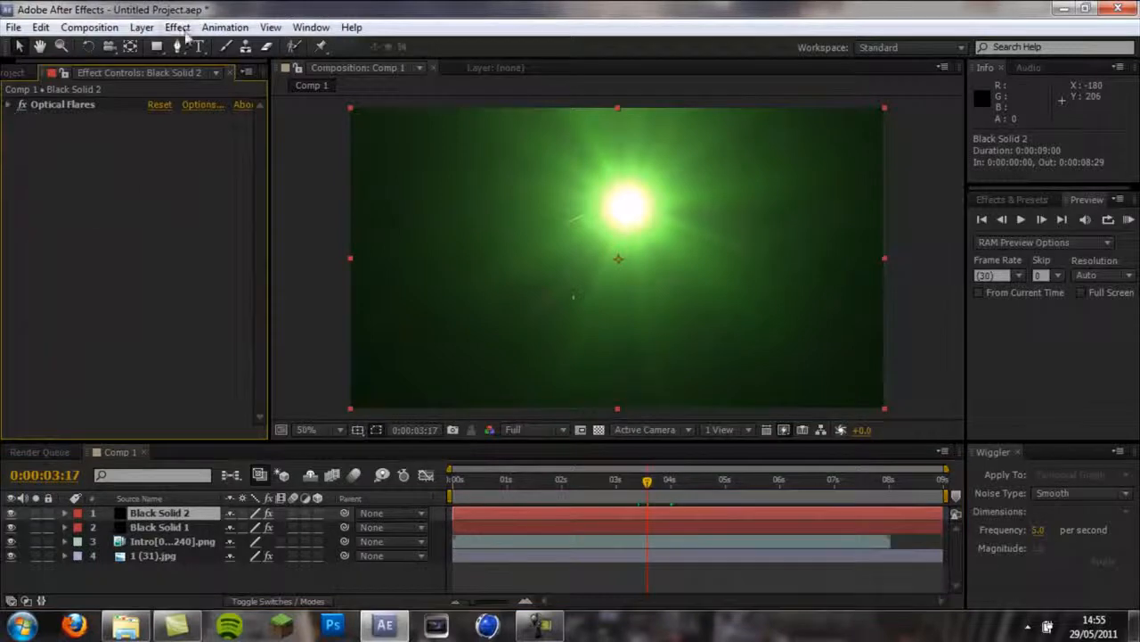
# Apply Trapcode Shine to the Intro PNG sequence layer, with the current time at 0:00:06:12 where the KRUZEDESIGNS text shows.
pyautogui.click(163, 545)
pyautogui.click(177, 27)
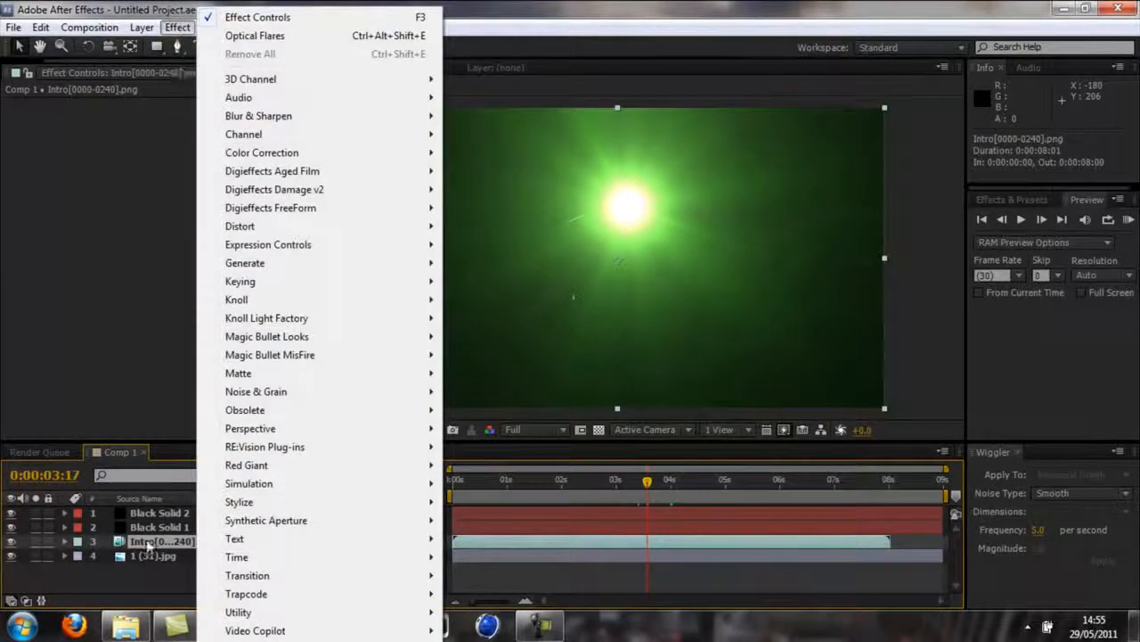
pyautogui.click(152, 548)
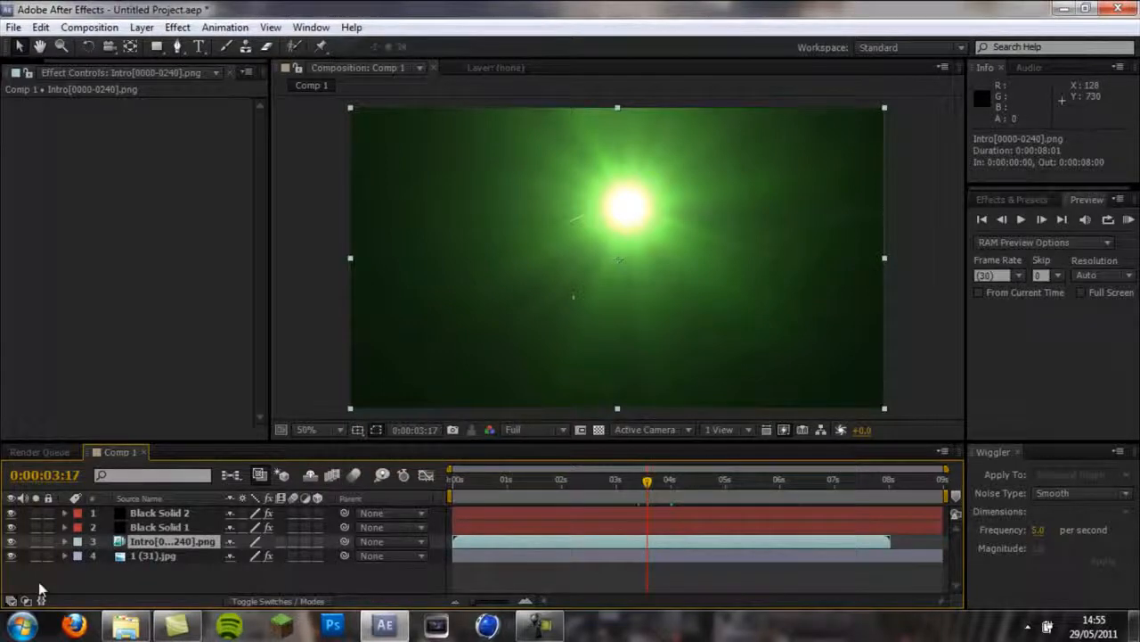
pyautogui.moveTo(524, 481); pyautogui.dragTo(804, 507)
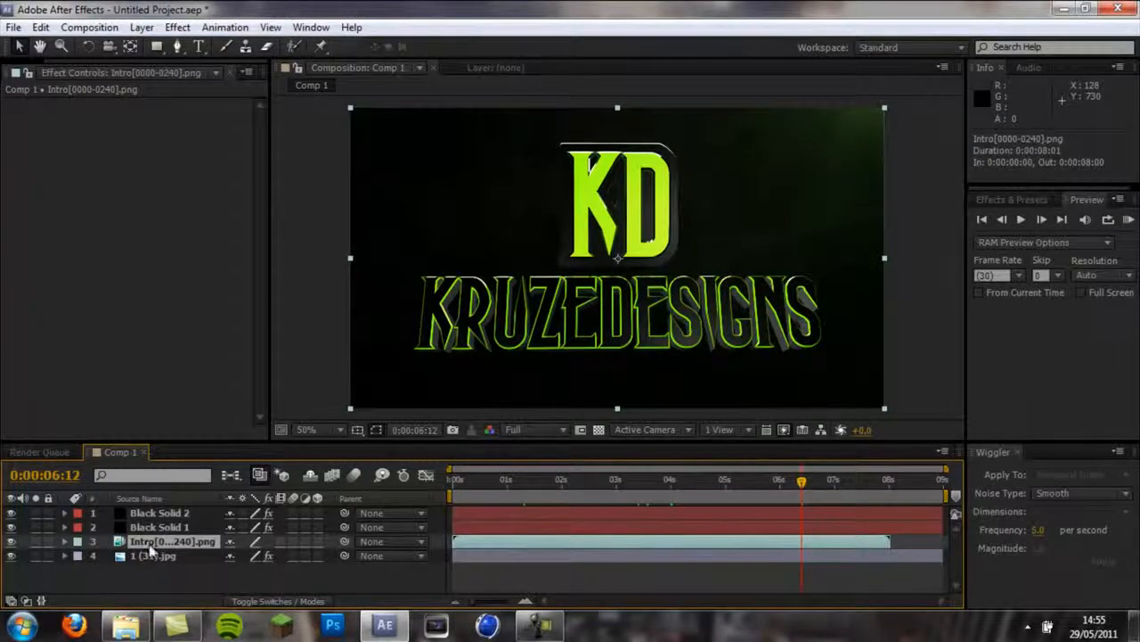
pyautogui.click(178, 27)
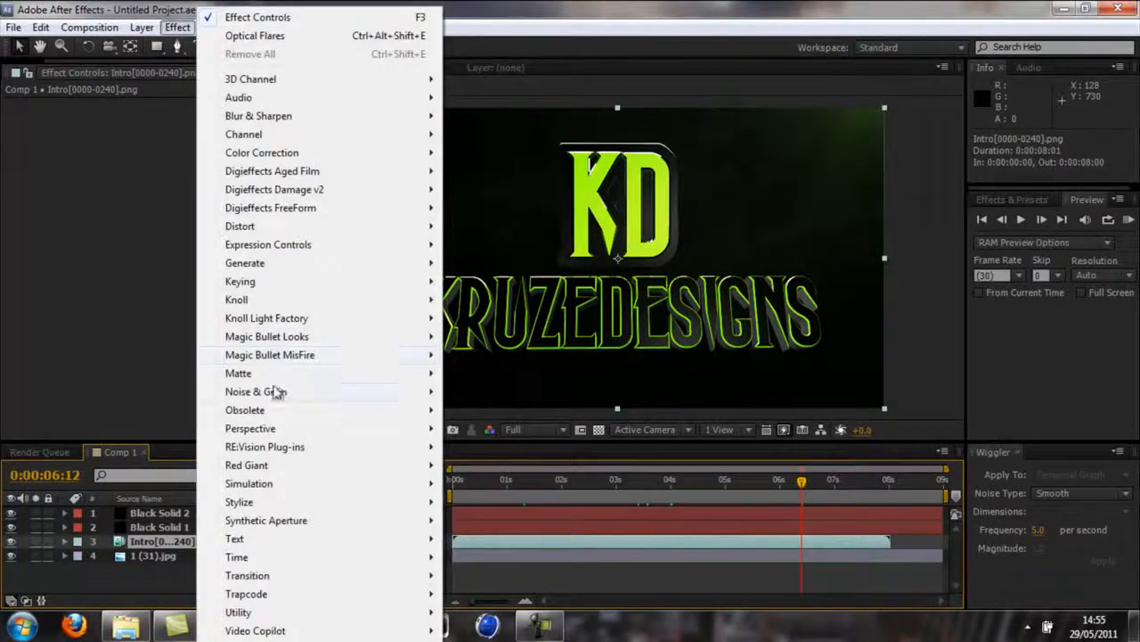
pyautogui.moveTo(392, 594)
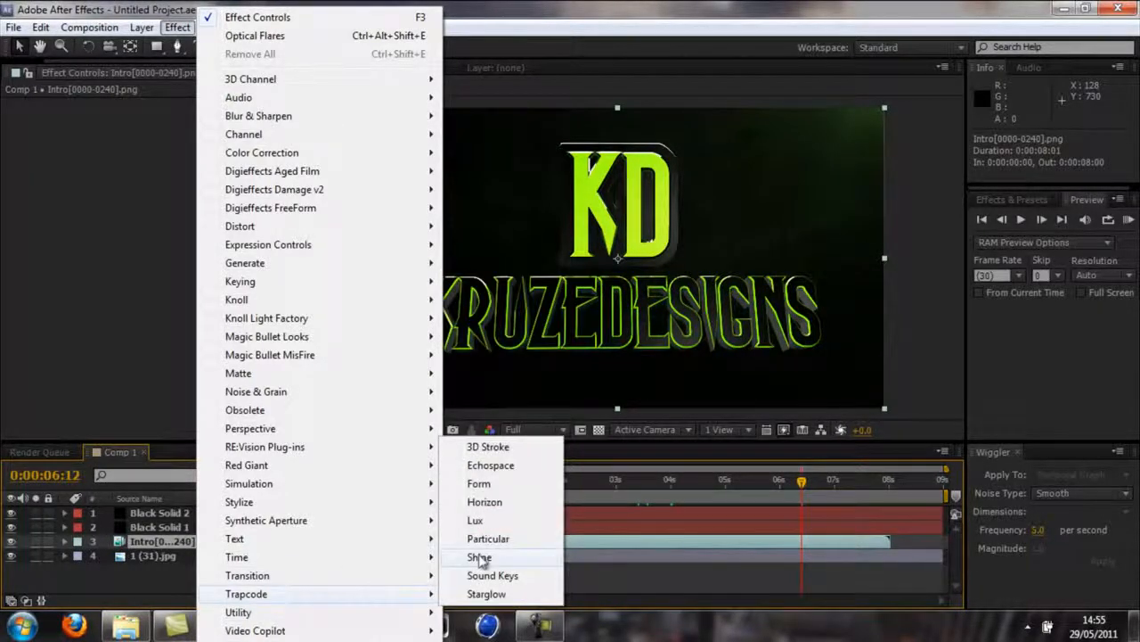
pyautogui.click(481, 558)
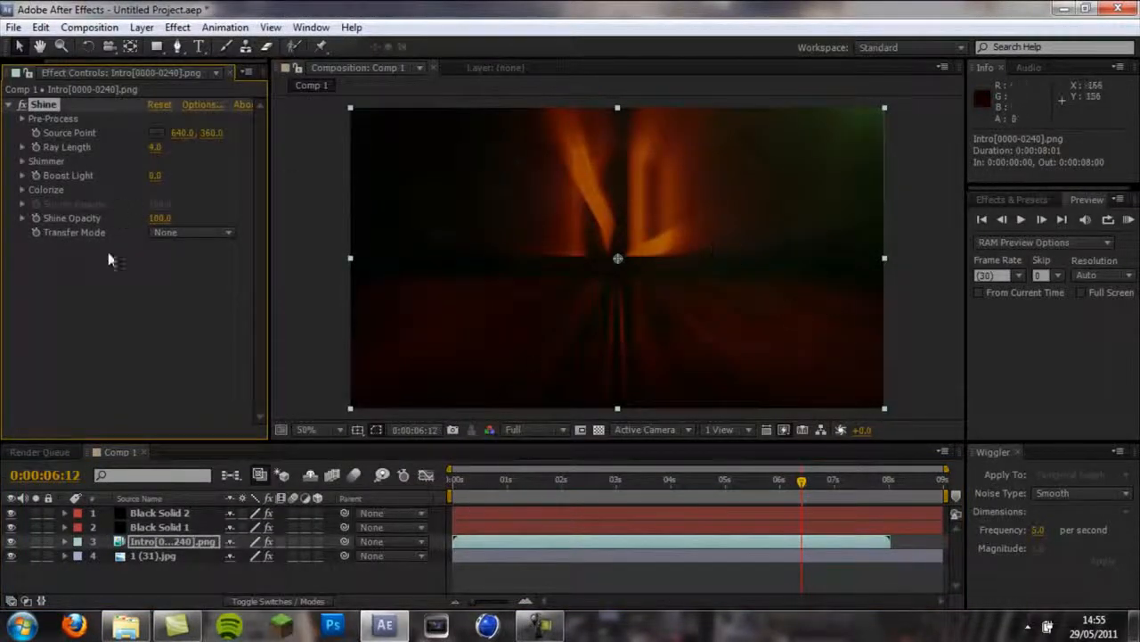
# Try the Overlay and Multiply transfer modes for Shine, set it to Add, and expand the Colorize settings.
pyautogui.click(230, 237)
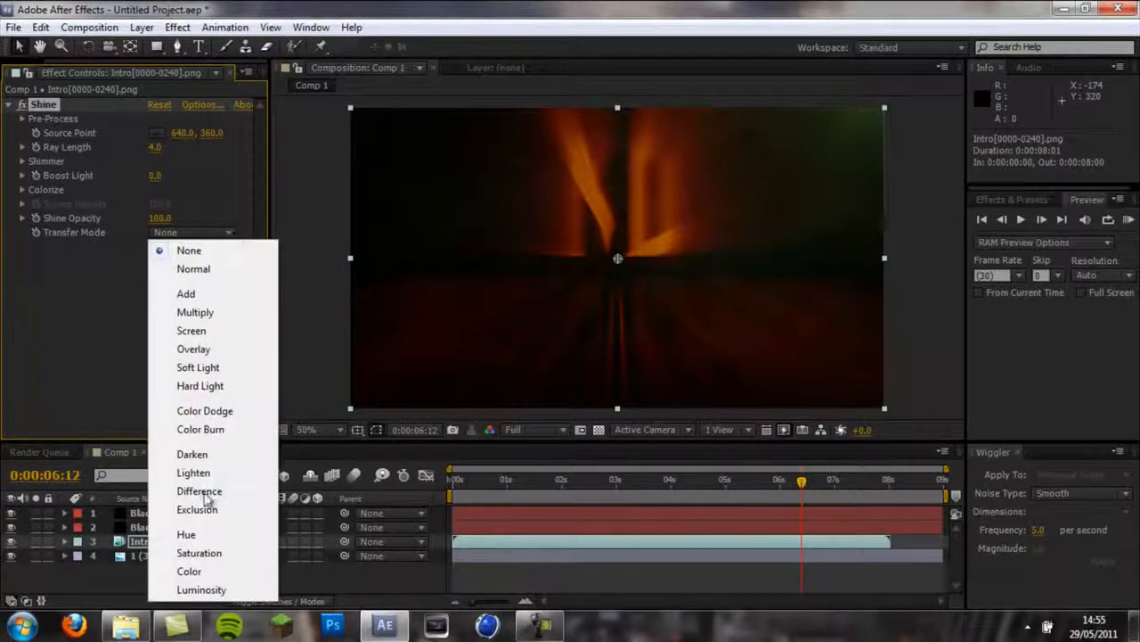
pyautogui.click(191, 349)
pyautogui.click(230, 234)
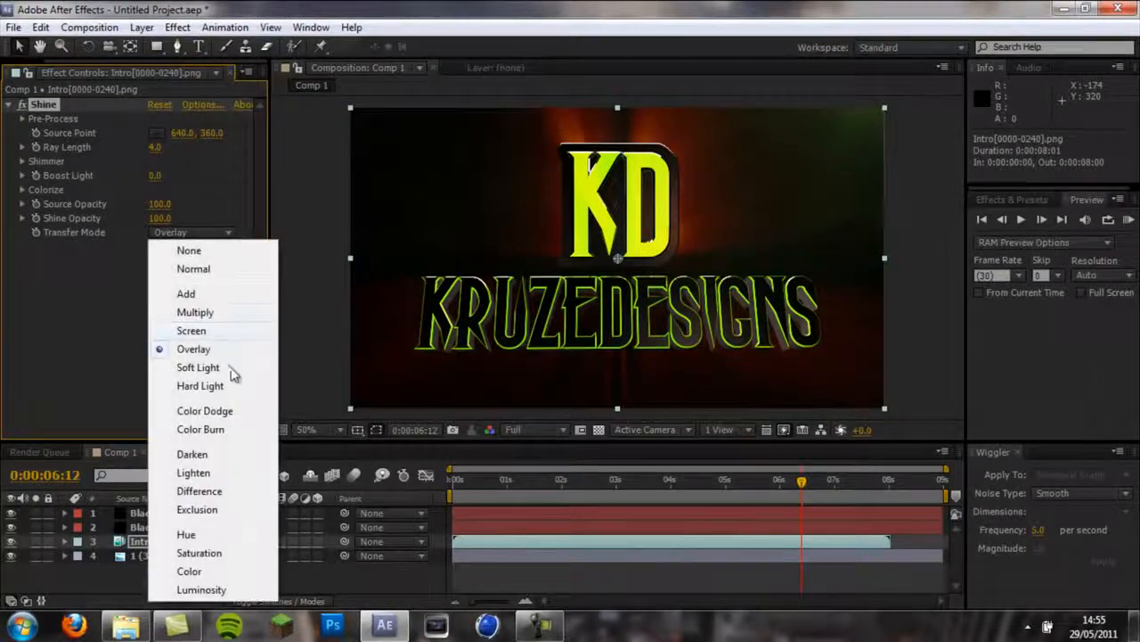
pyautogui.click(196, 313)
pyautogui.click(229, 233)
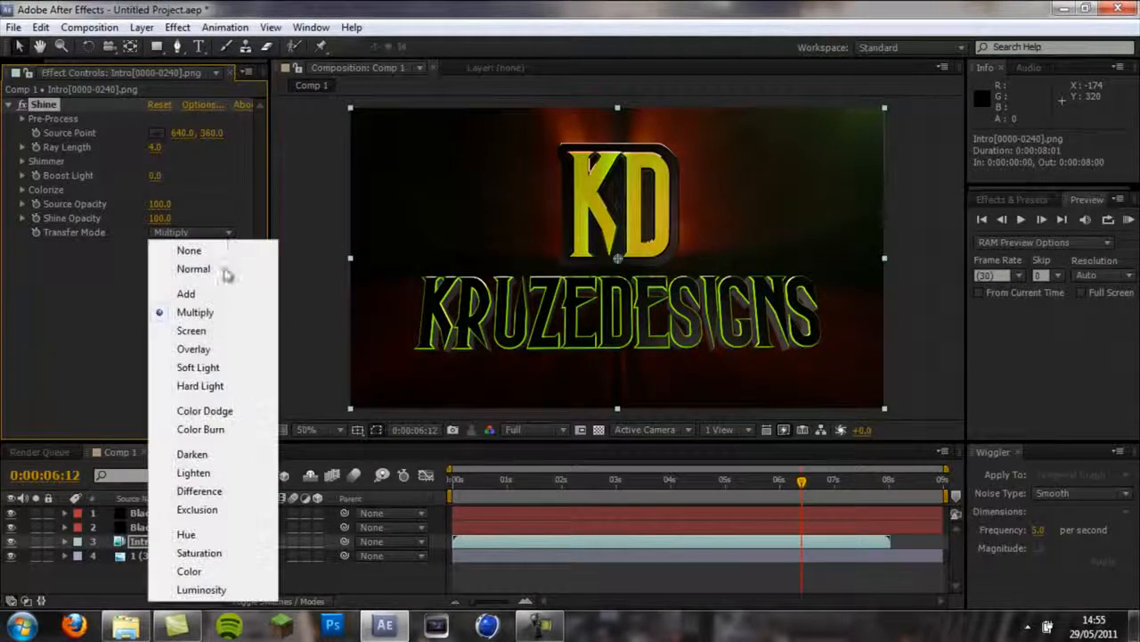
pyautogui.click(189, 295)
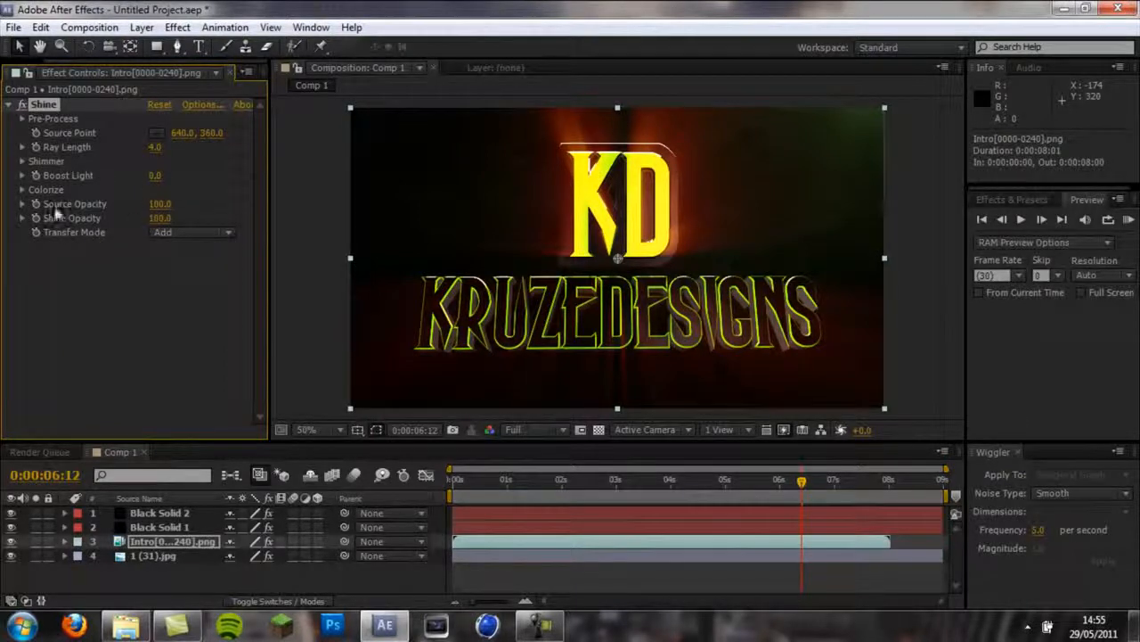
pyautogui.click(23, 190)
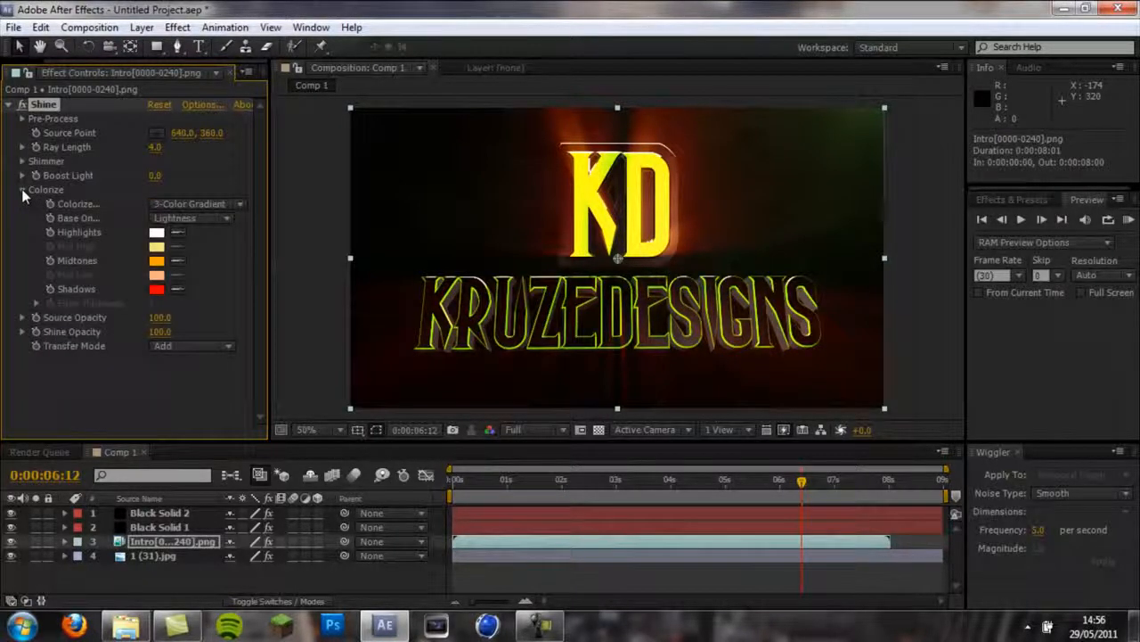
pyautogui.click(158, 259)
pyautogui.click(248, 188)
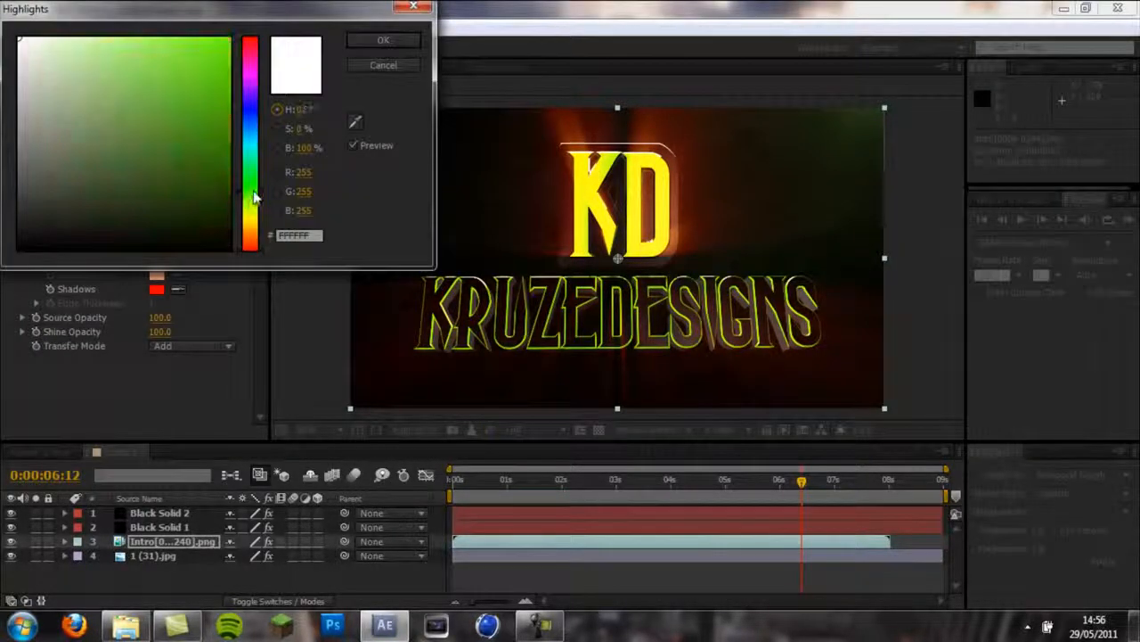
pyautogui.moveTo(210, 137); pyautogui.dragTo(344, 31)
pyautogui.click(380, 44)
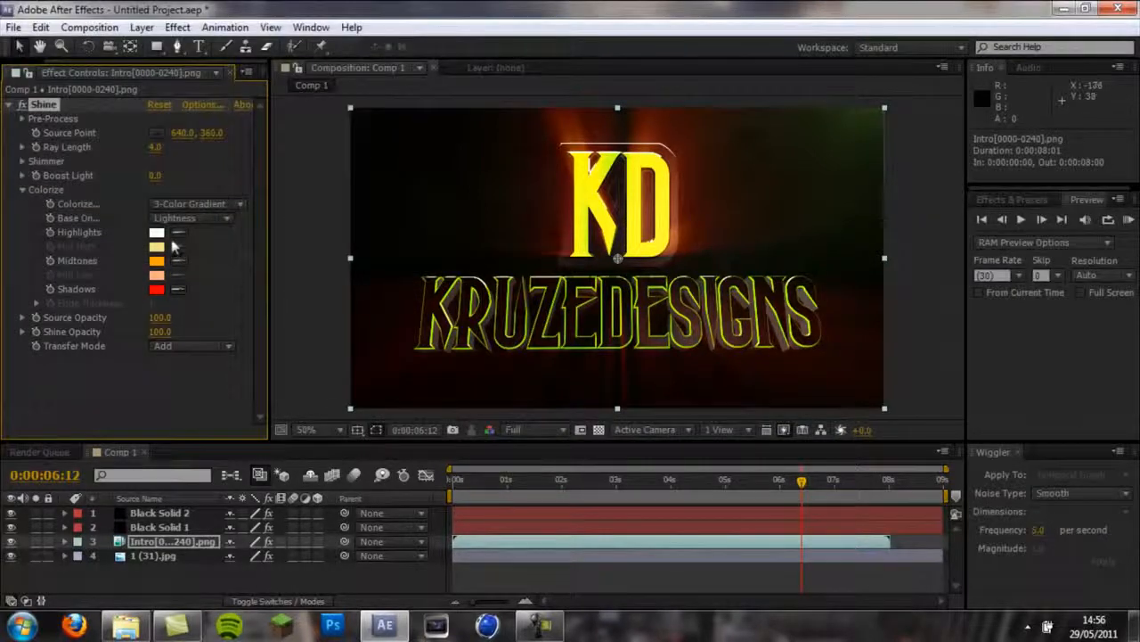
# Set Shine's Highlights colour to a bright green with hue 106°, saturation 100% and brightness 97%.
pyautogui.click(157, 231)
pyautogui.click(250, 196)
pyautogui.click(228, 39)
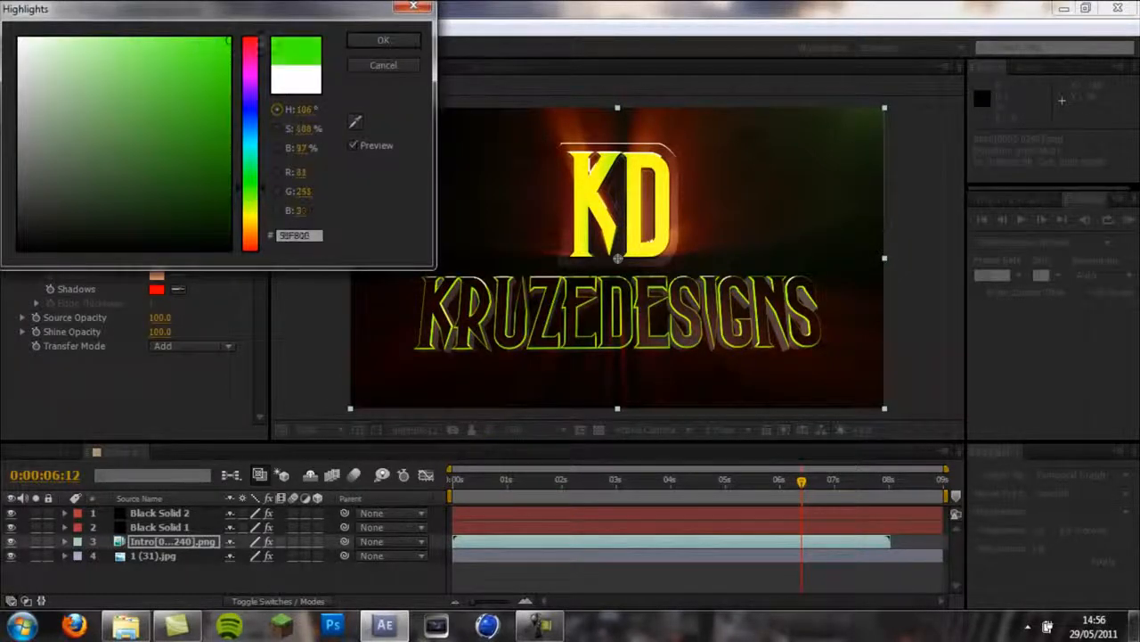
pyautogui.click(379, 43)
# Set Shine's Midtones colour to a dark green with RGB values 72, 123, 0.
pyautogui.click(159, 262)
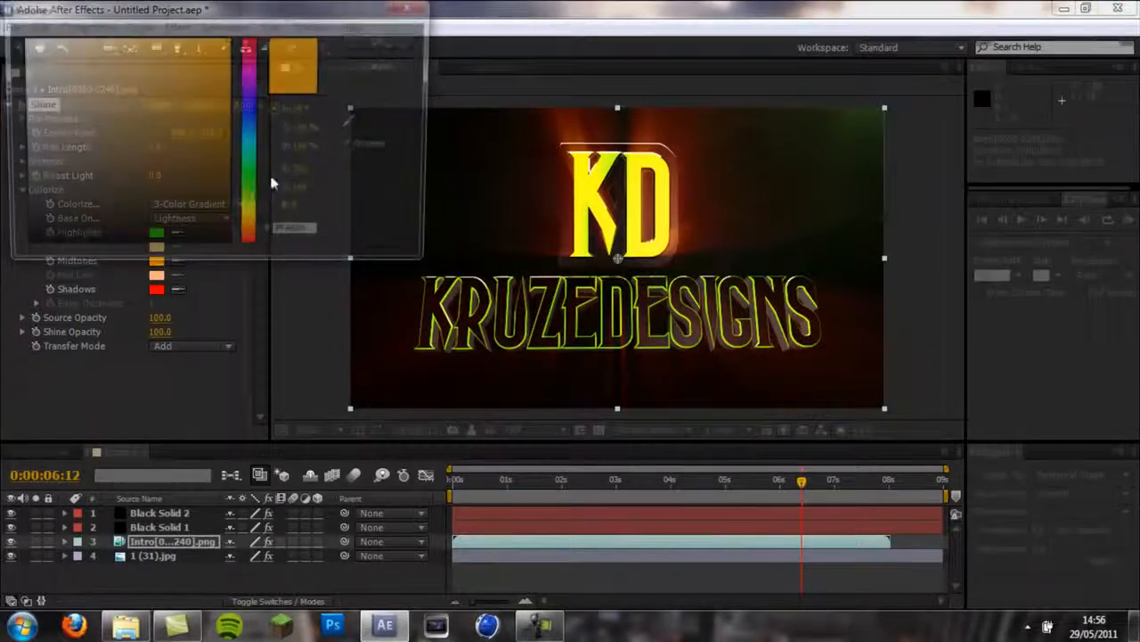
pyautogui.click(253, 200)
pyautogui.moveTo(229, 141); pyautogui.dragTo(298, 146)
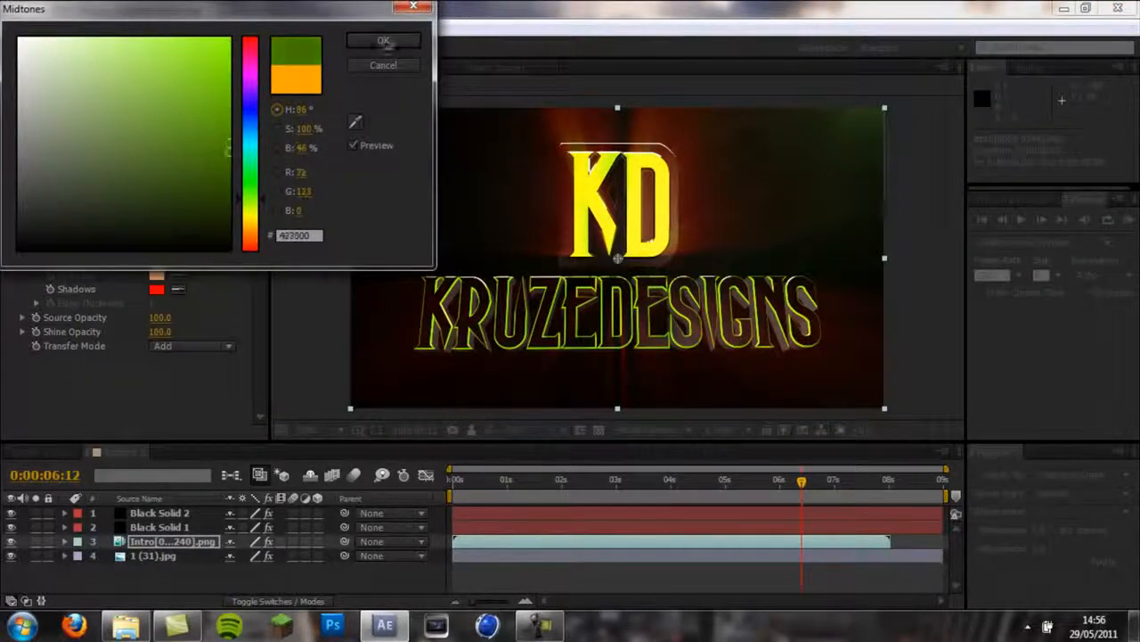
pyautogui.click(383, 41)
# Set Shine's Shadows colour to a light green.
pyautogui.click(156, 288)
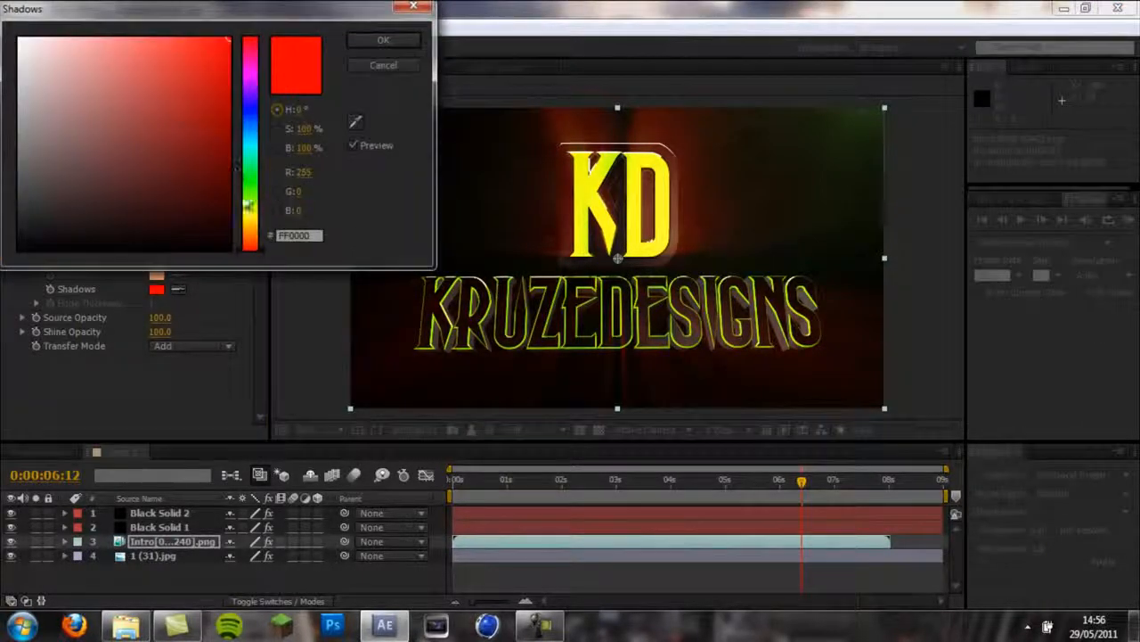
pyautogui.click(251, 198)
pyautogui.moveTo(229, 109); pyautogui.dragTo(188, 18)
pyautogui.click(381, 41)
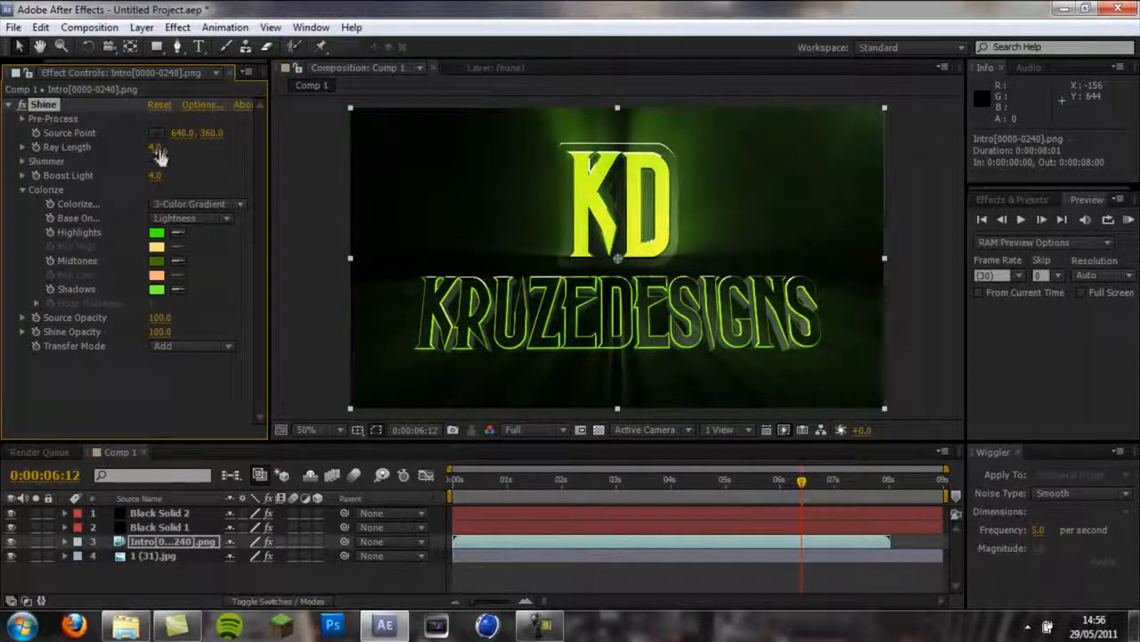
# Set Shine's Ray Length to 0.4 and preview the glow at 0:00:02:27 and 0:00:07:01.
pyautogui.moveTo(146, 146); pyautogui.dragTo(126, 145)
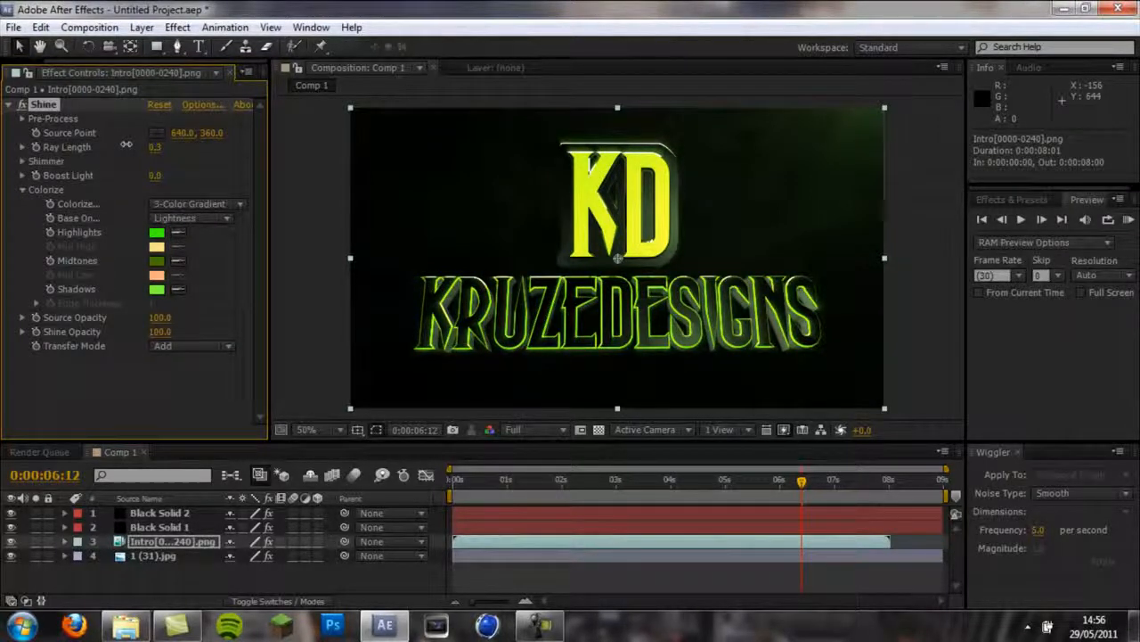
pyautogui.moveTo(130, 145); pyautogui.dragTo(127, 145)
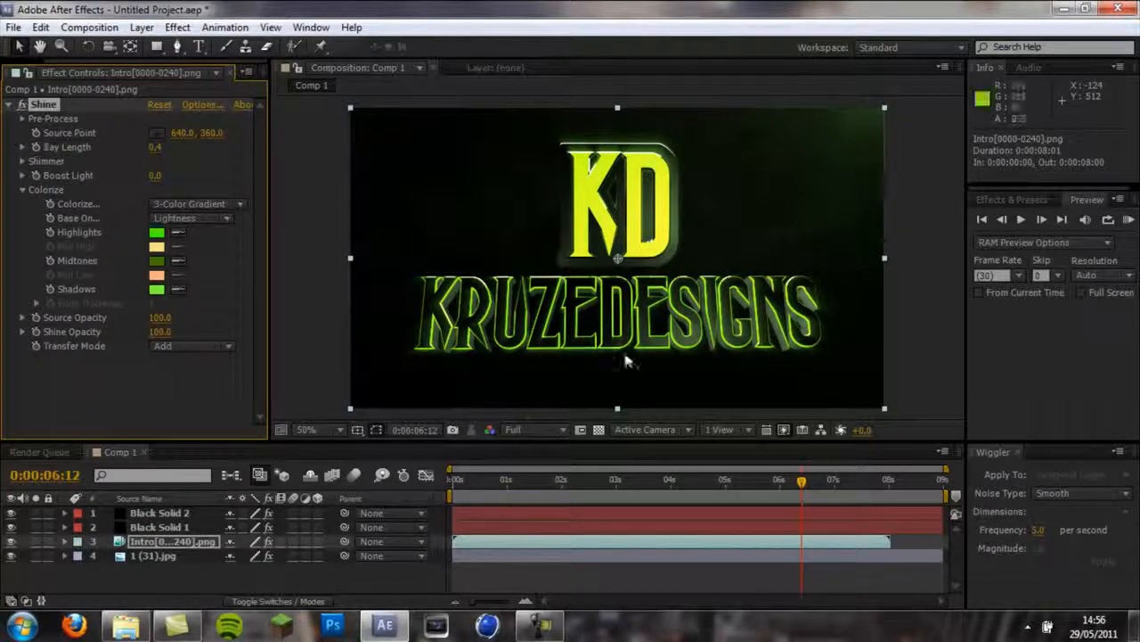
pyautogui.moveTo(799, 487); pyautogui.dragTo(611, 505)
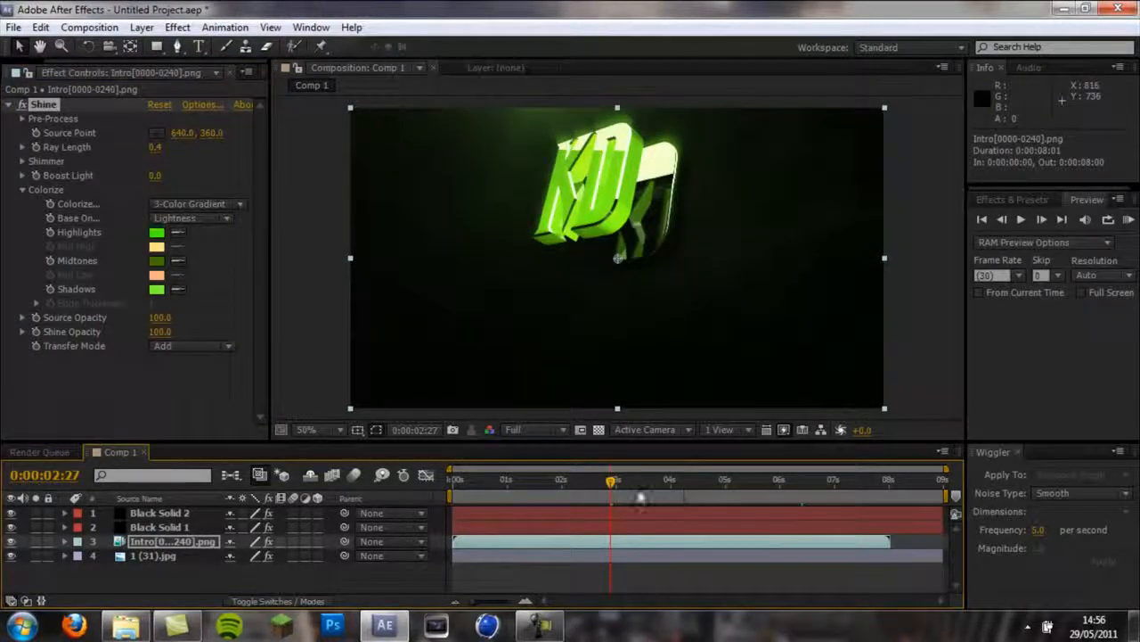
pyautogui.moveTo(655, 486); pyautogui.dragTo(839, 516)
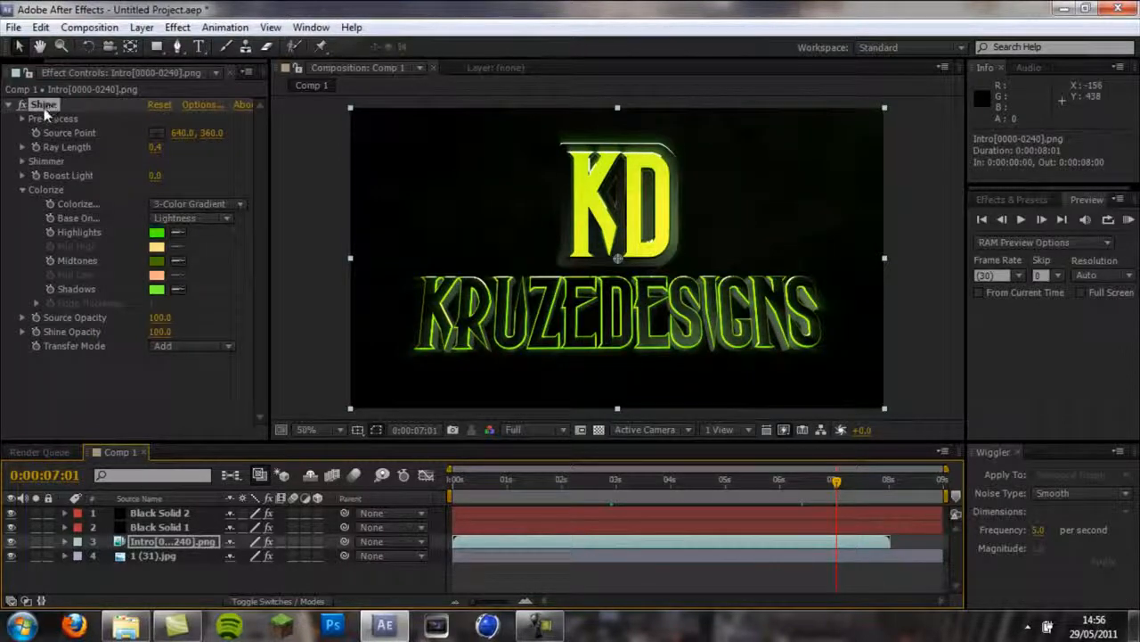
# Collapse Shine's effect settings and move the current time to 0:00:04:19.
pyautogui.click(10, 108)
pyautogui.click(11, 106)
pyautogui.click(10, 106)
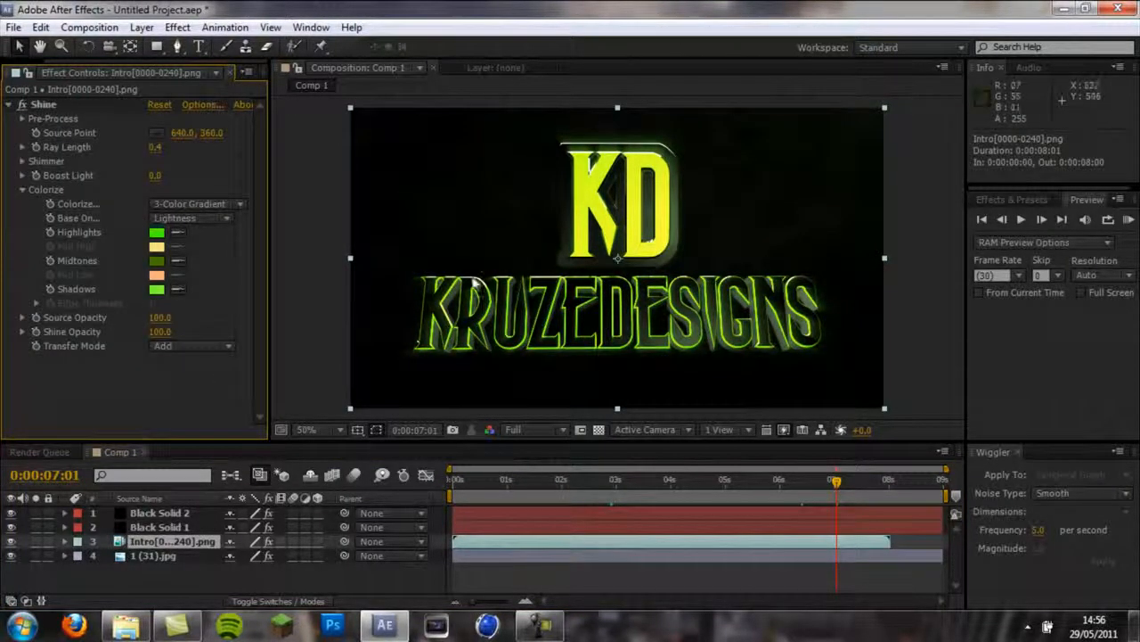
pyautogui.click(10, 106)
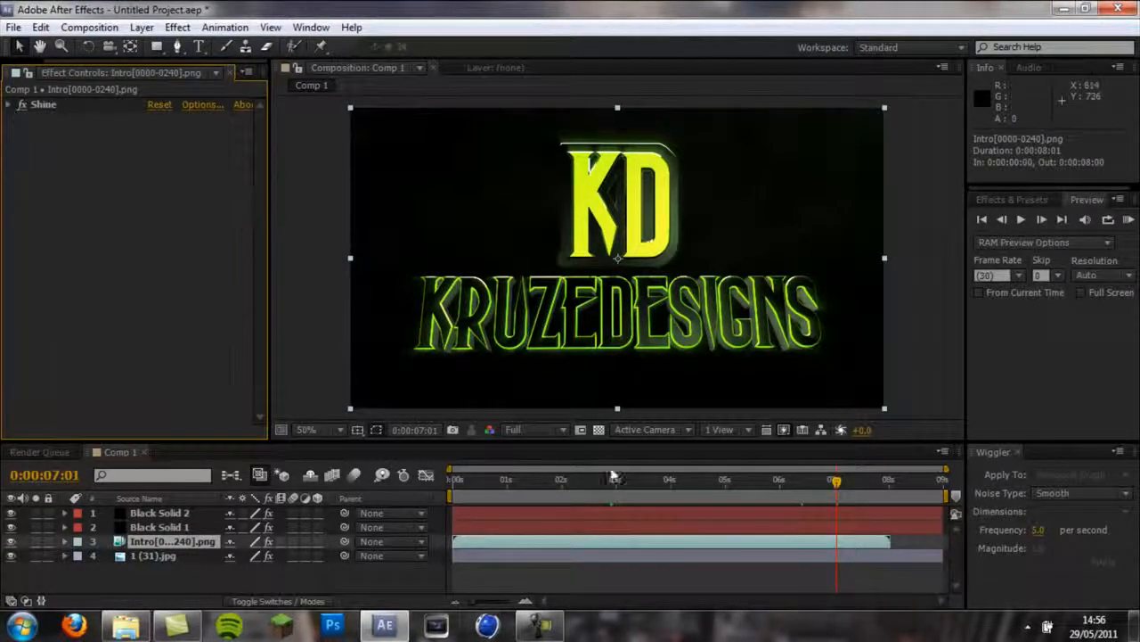
pyautogui.moveTo(636, 484); pyautogui.dragTo(704, 489)
pyautogui.click(178, 27)
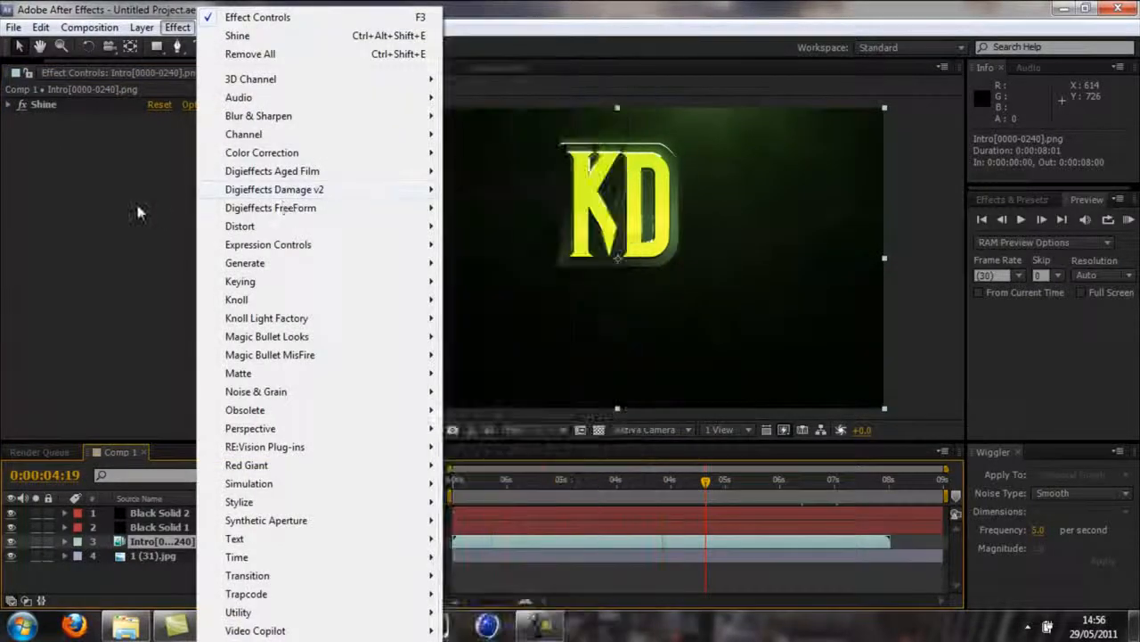
pyautogui.click(138, 202)
pyautogui.moveTo(575, 483); pyautogui.dragTo(615, 491)
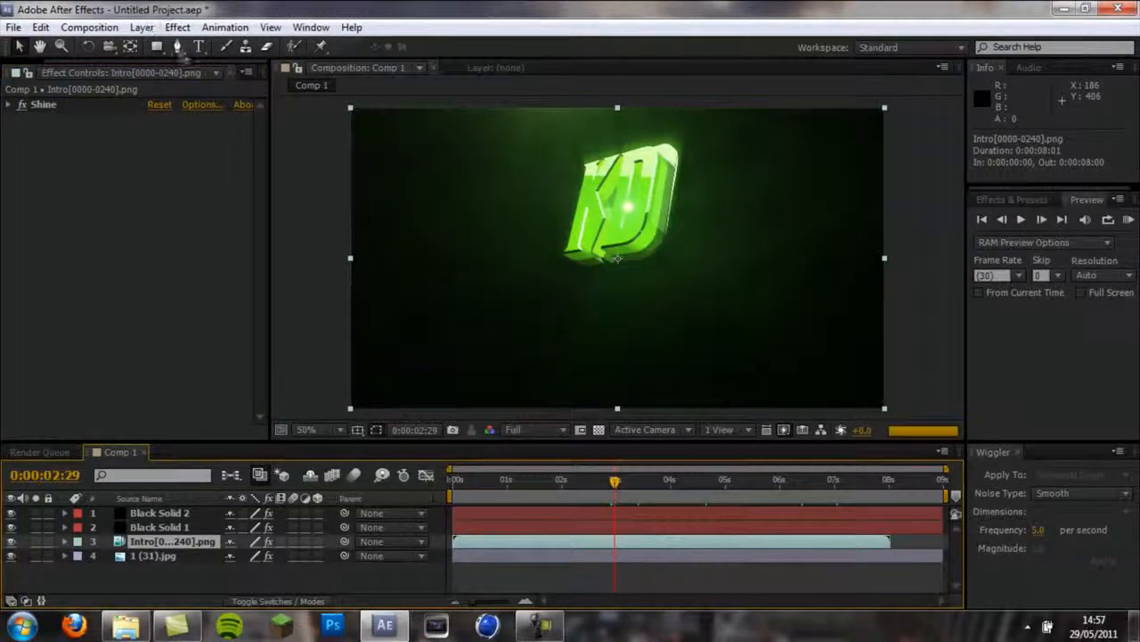
pyautogui.click(177, 27)
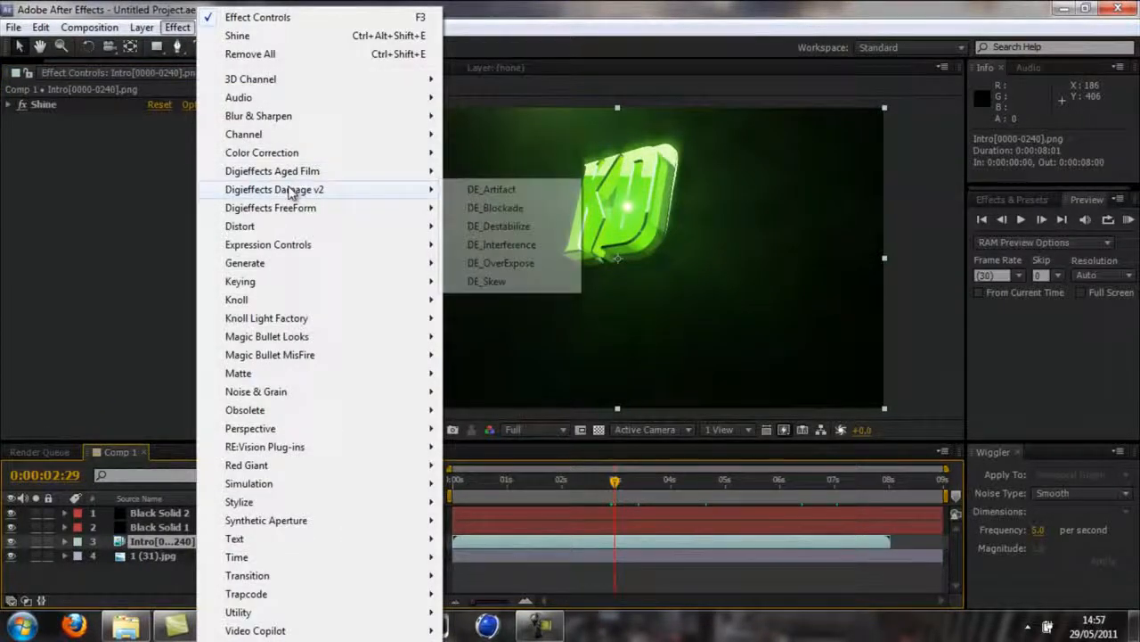
pyautogui.moveTo(415, 207)
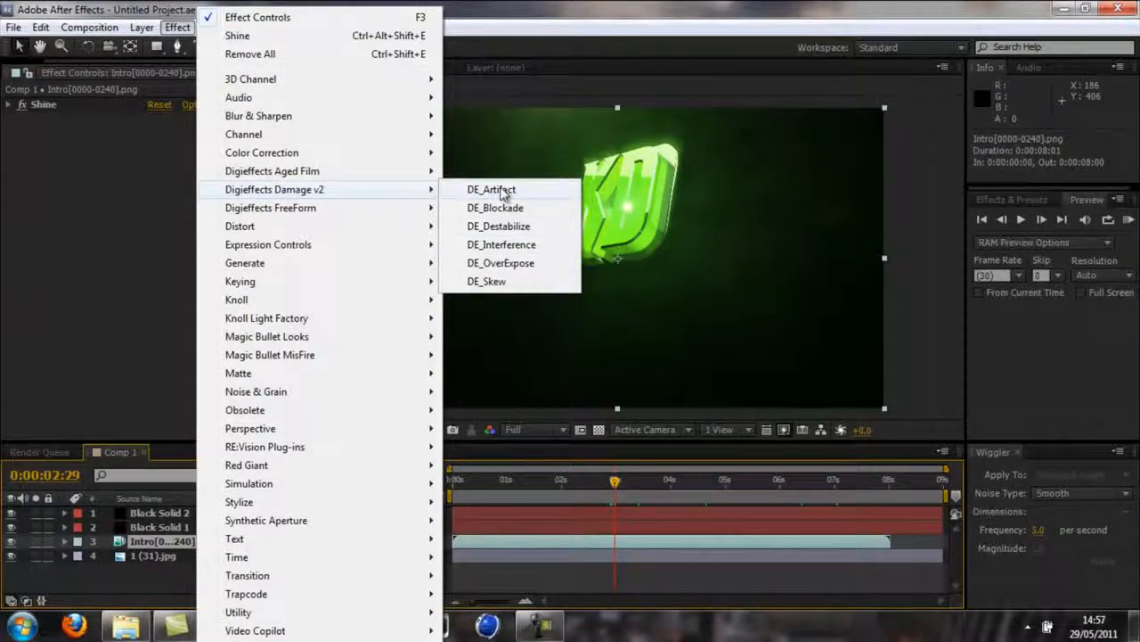
pyautogui.click(72, 178)
pyautogui.moveTo(609, 486); pyautogui.dragTo(611, 485)
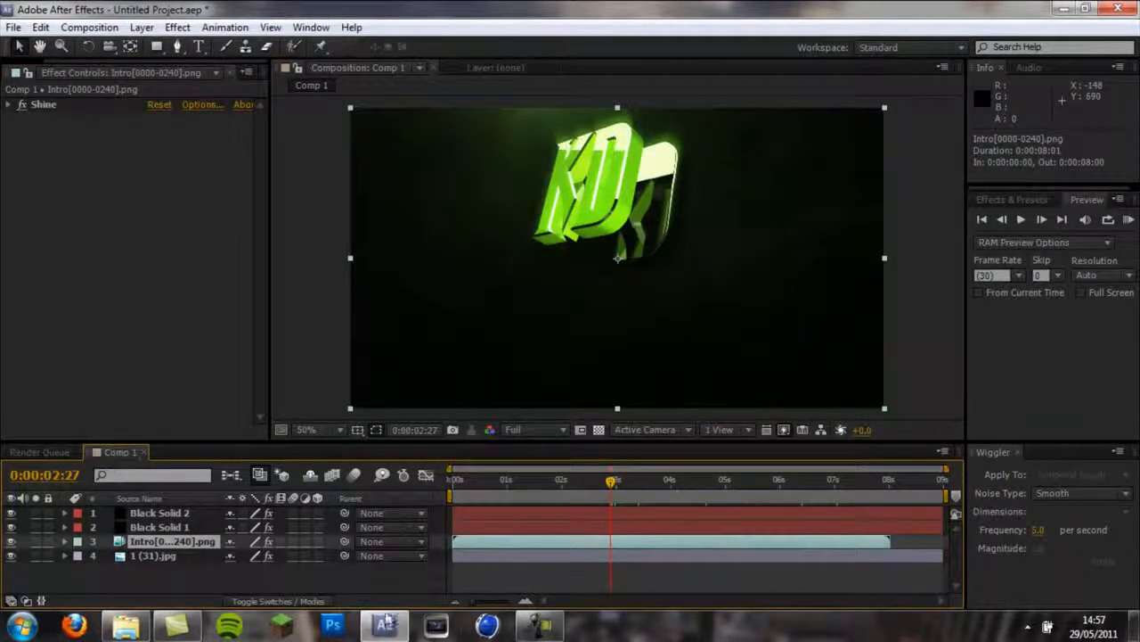
pyautogui.click(541, 627)
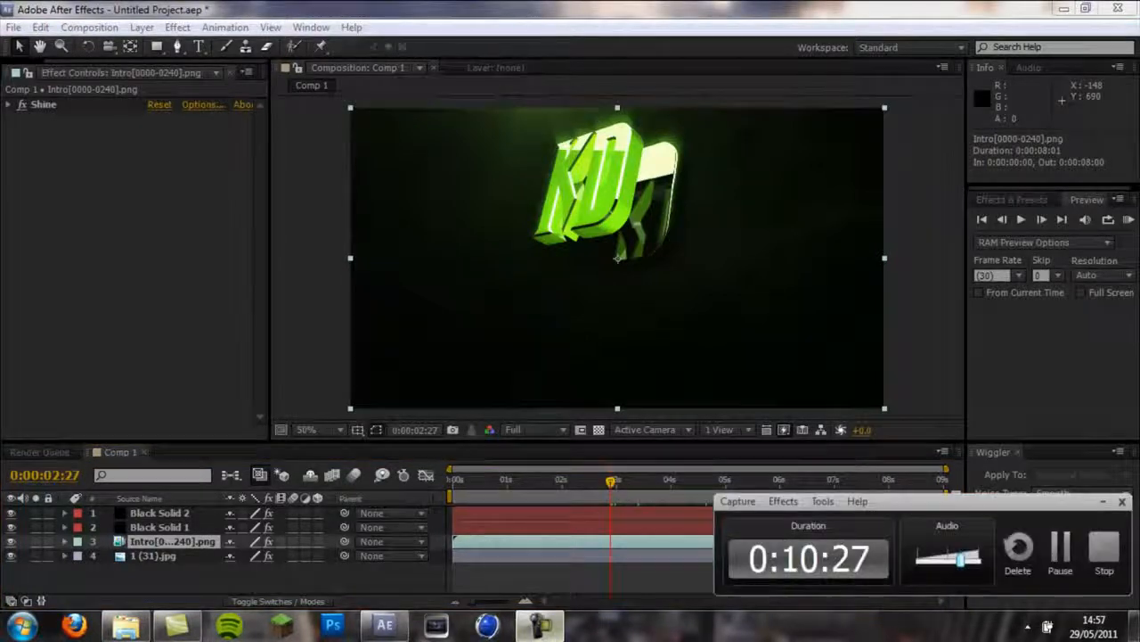
pyautogui.click(1103, 548)
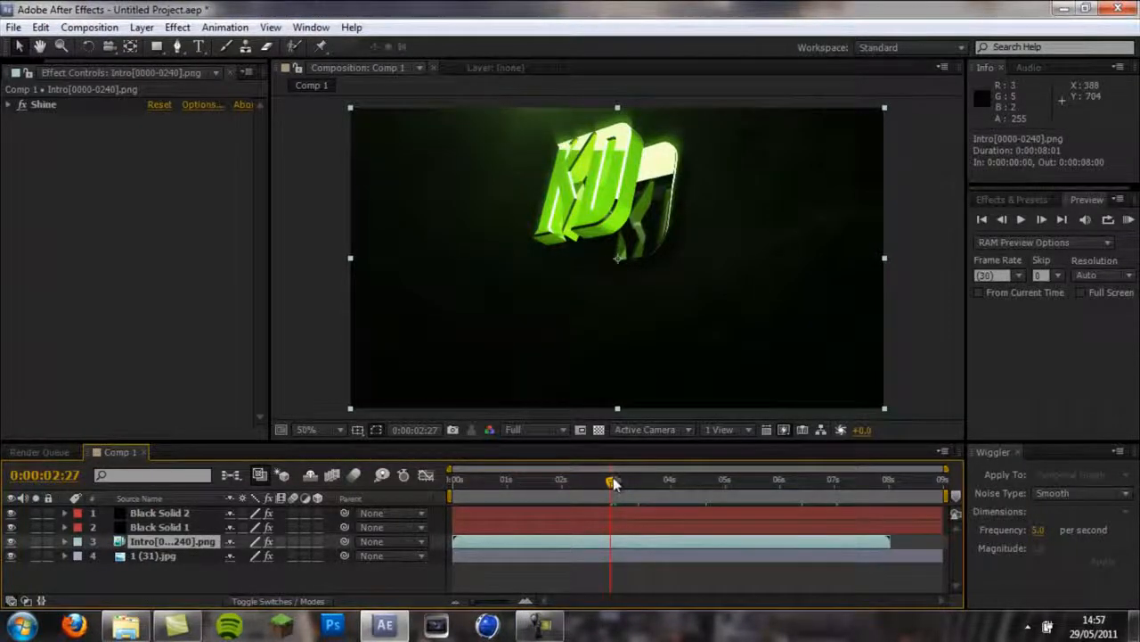
pyautogui.moveTo(612, 482); pyautogui.dragTo(614, 483)
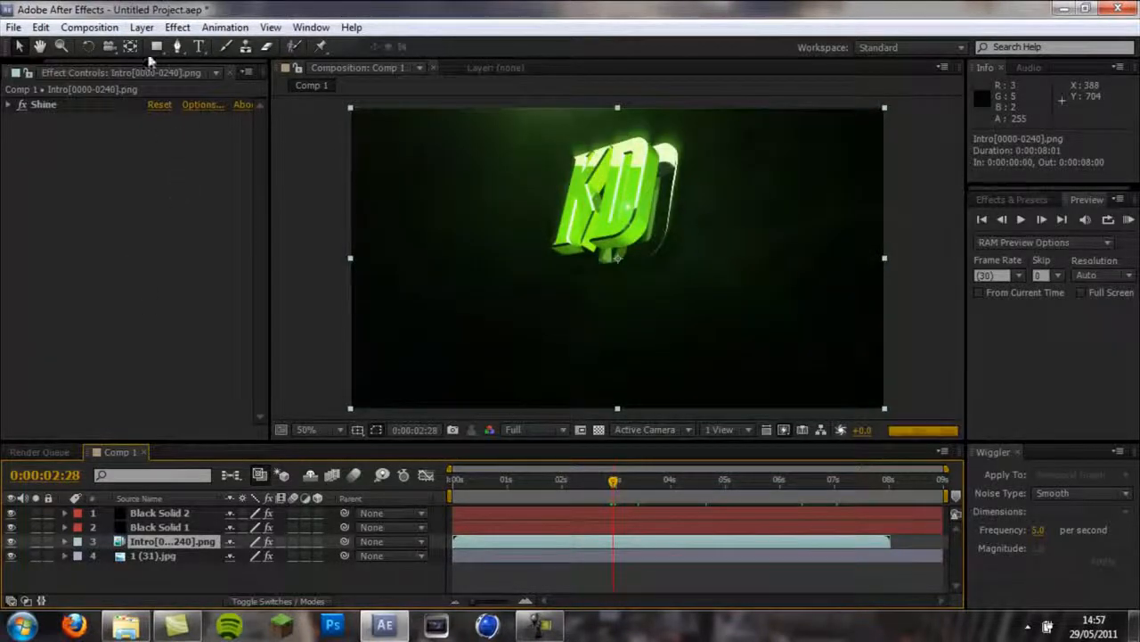
pyautogui.click(177, 27)
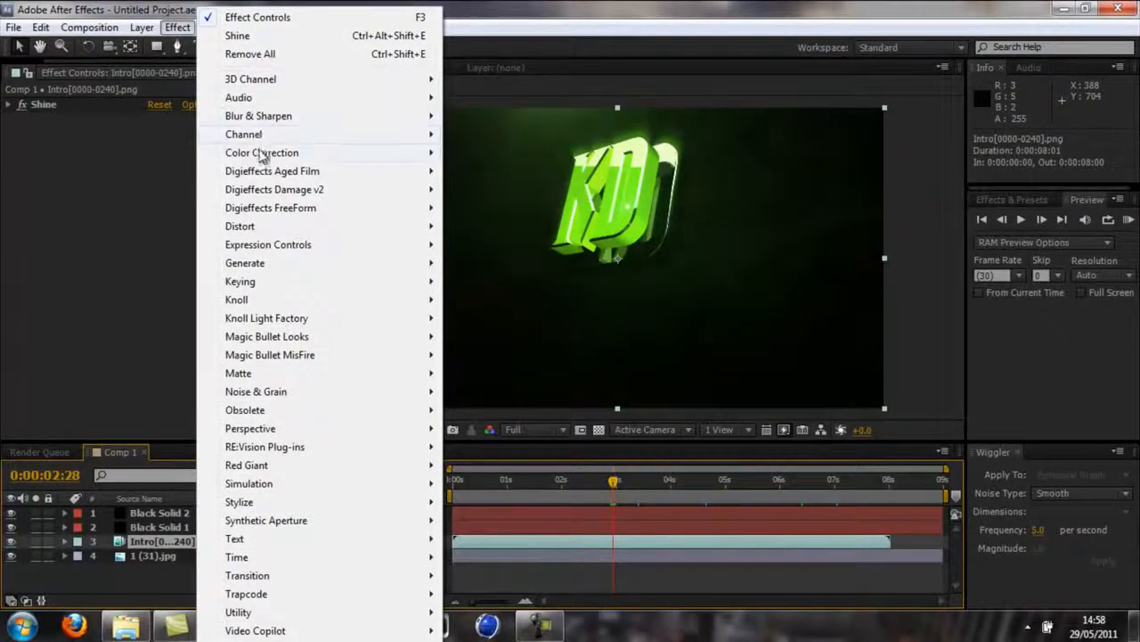
pyautogui.click(87, 220)
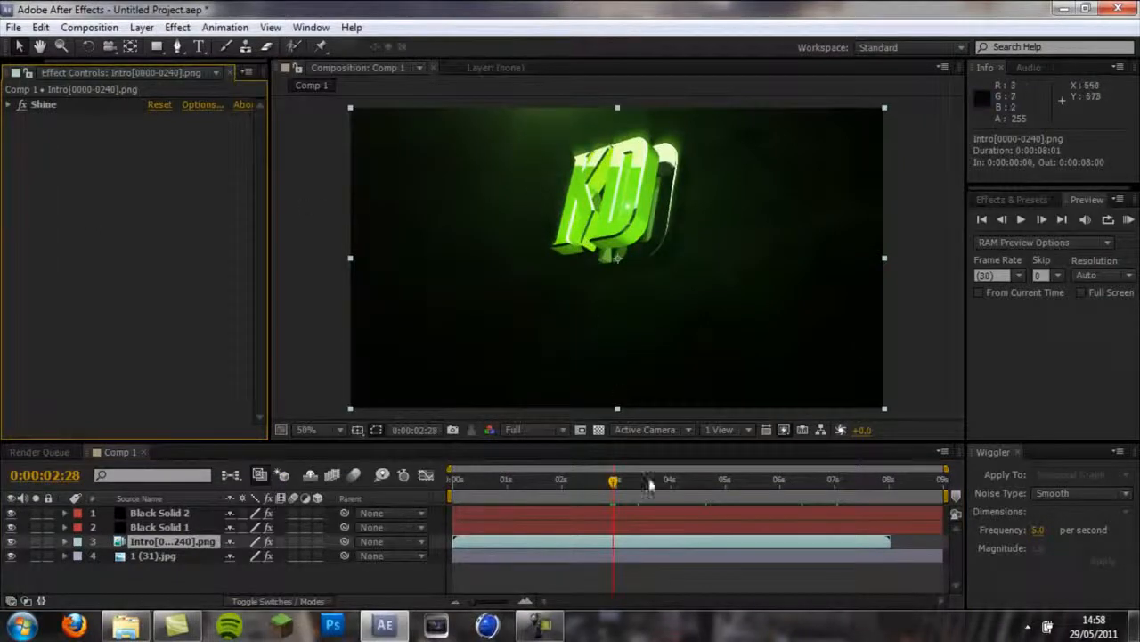
# Try pre-composing all four layers as Pre-comp 1, open the pre-comp, and undo the pre-composition.
pyautogui.moveTo(160, 578)
pyautogui.mouseDown()
pyautogui.moveTo(156, 498)
pyautogui.moveTo(156, 570)
pyautogui.mouseUp()
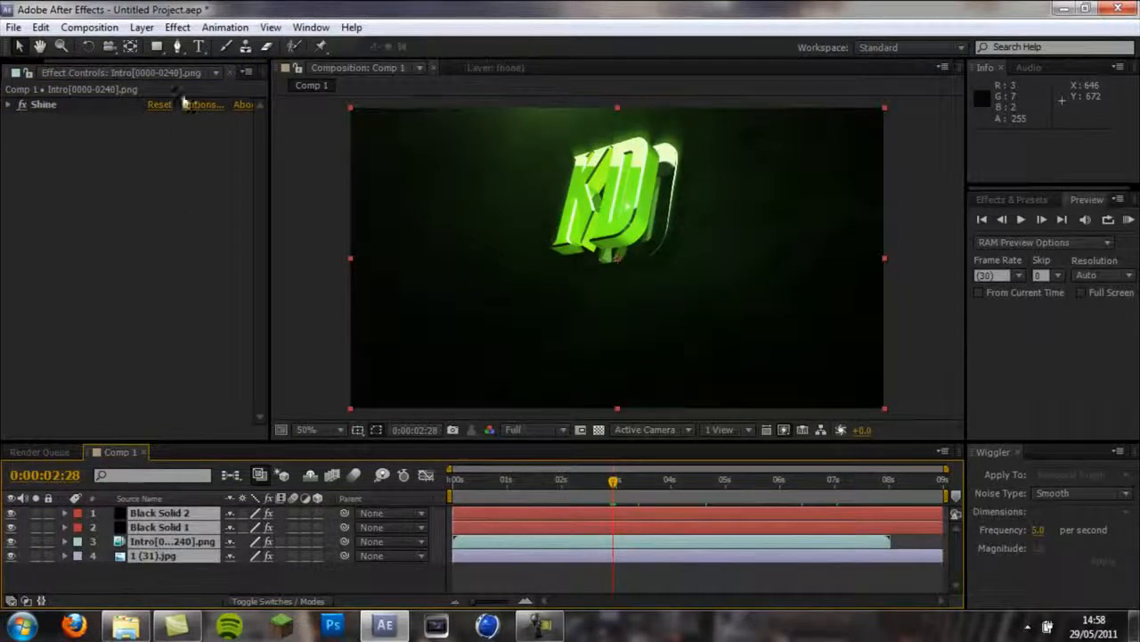
pyautogui.click(143, 29)
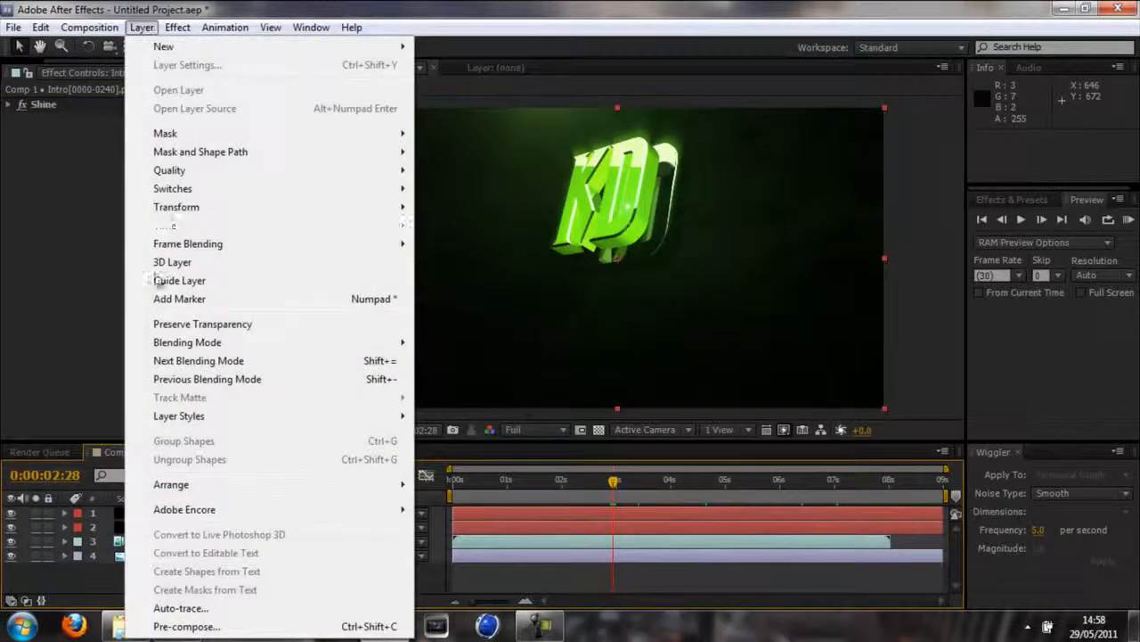
pyautogui.click(177, 626)
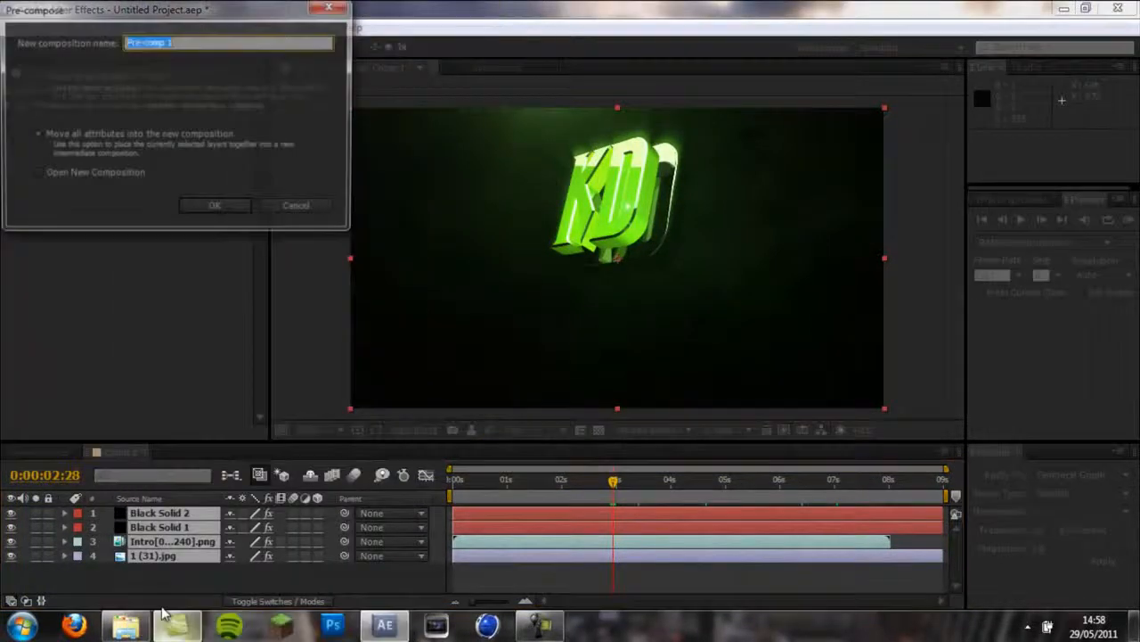
pyautogui.click(212, 208)
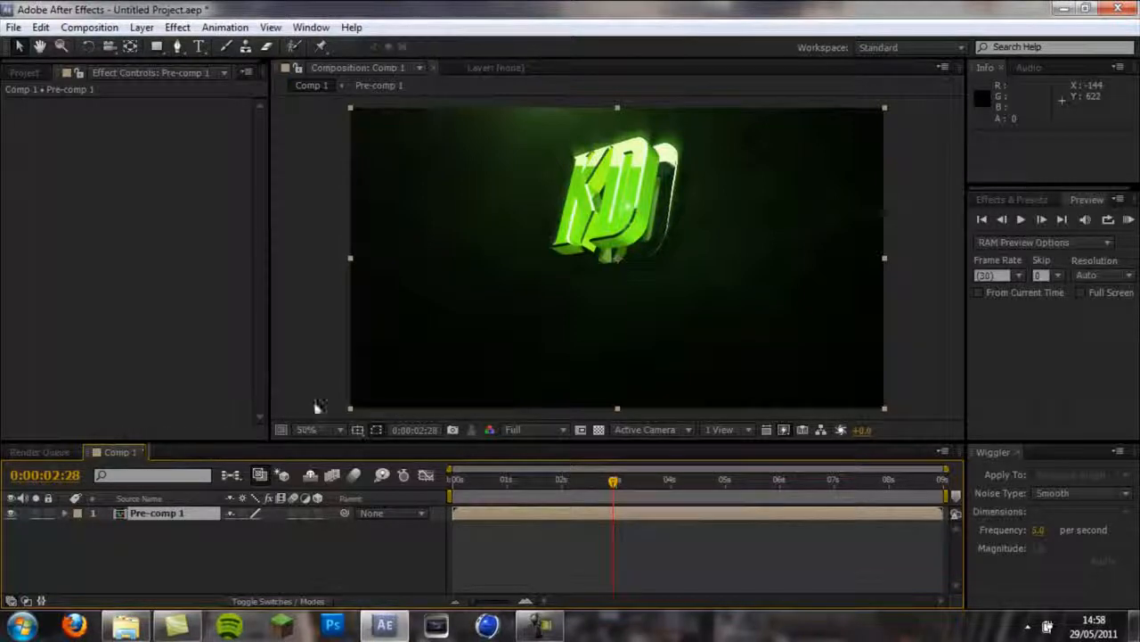
pyautogui.doubleClick(156, 514)
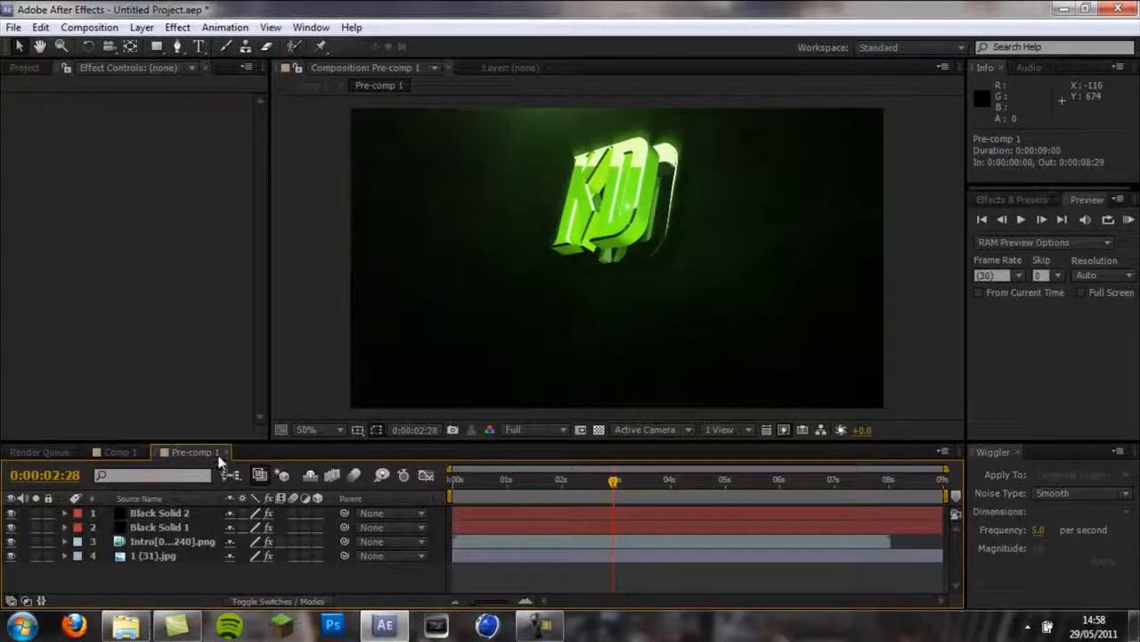
pyautogui.hotkey('ctrl', 'z')
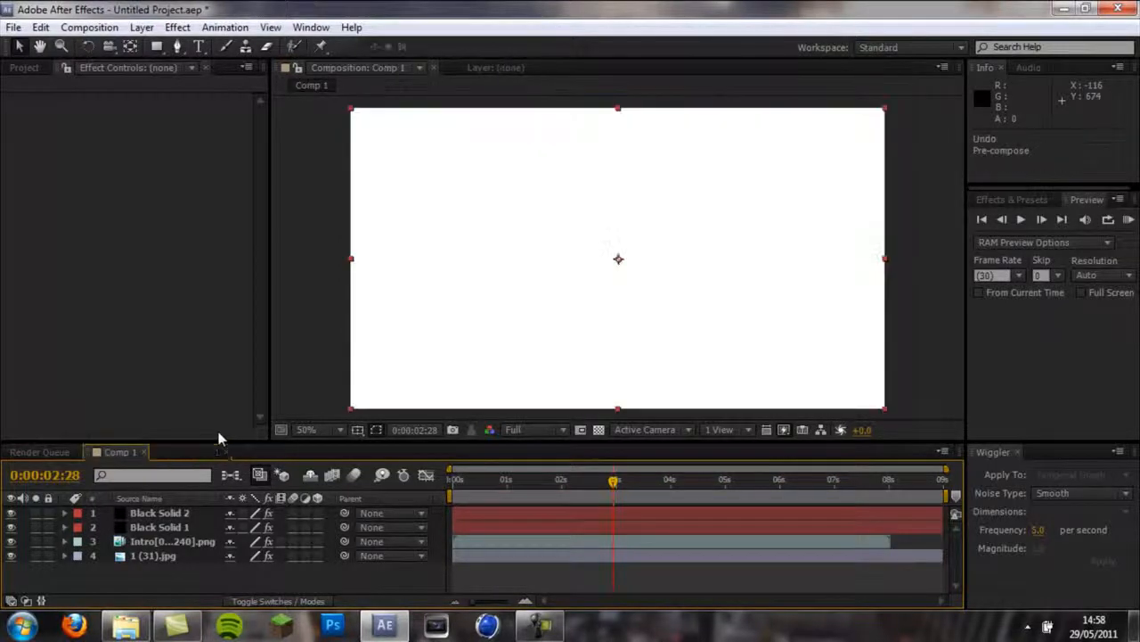
# Pre-compose both black solids, the Intro PNG sequence and 1 (31).jpg as Pre-comp 1, moving all attributes, and select the resulting layer.
pyautogui.click(143, 27)
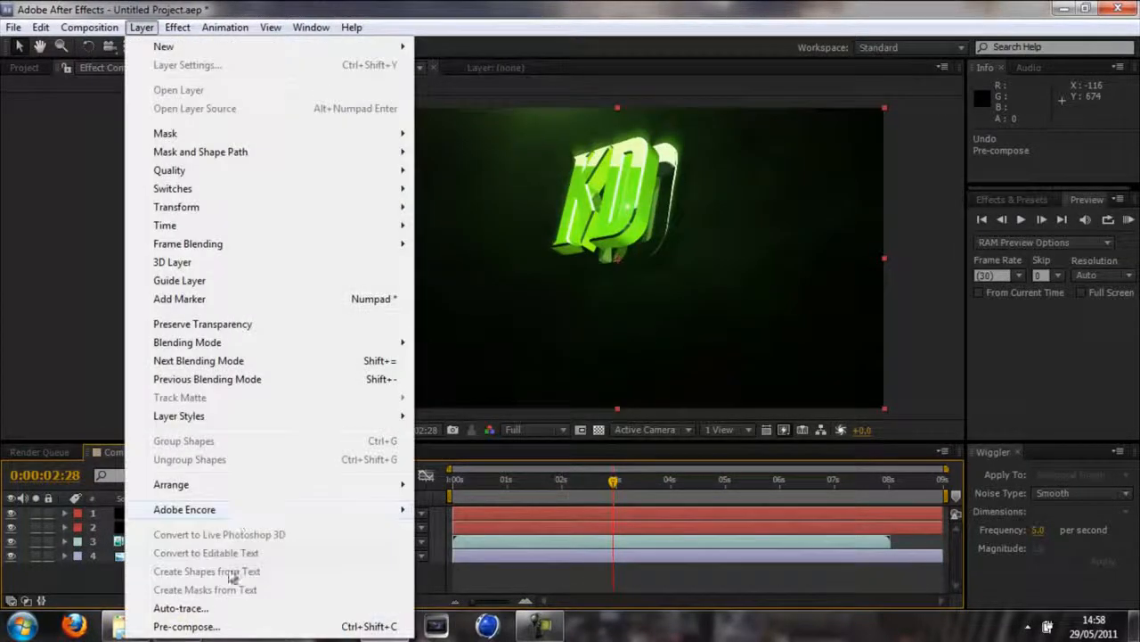
pyautogui.click(183, 626)
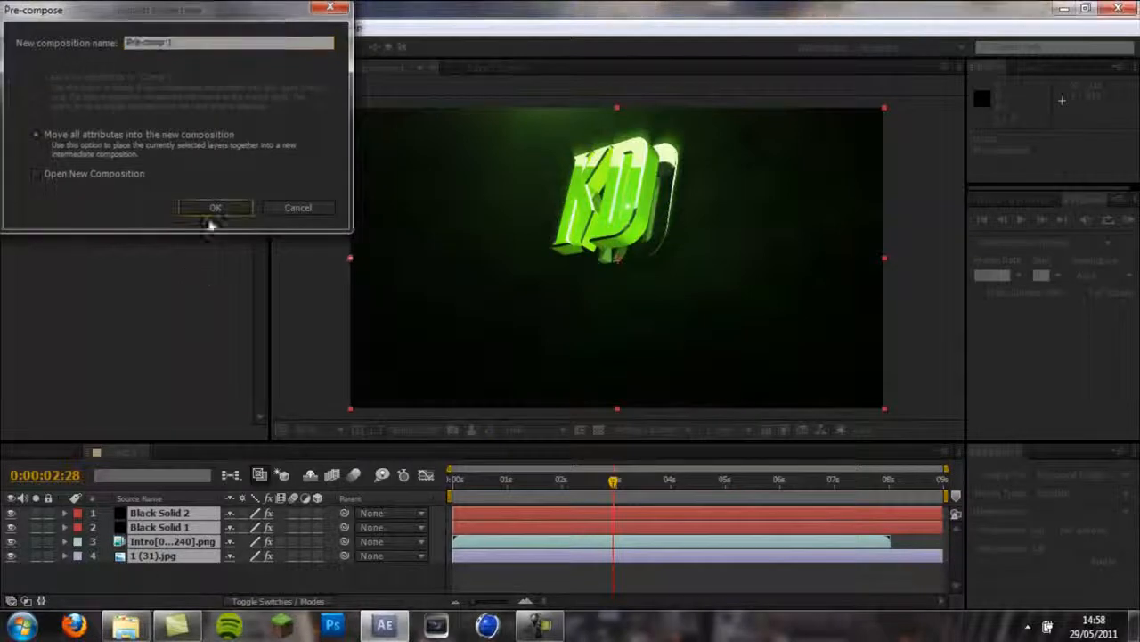
pyautogui.click(217, 207)
pyautogui.click(170, 515)
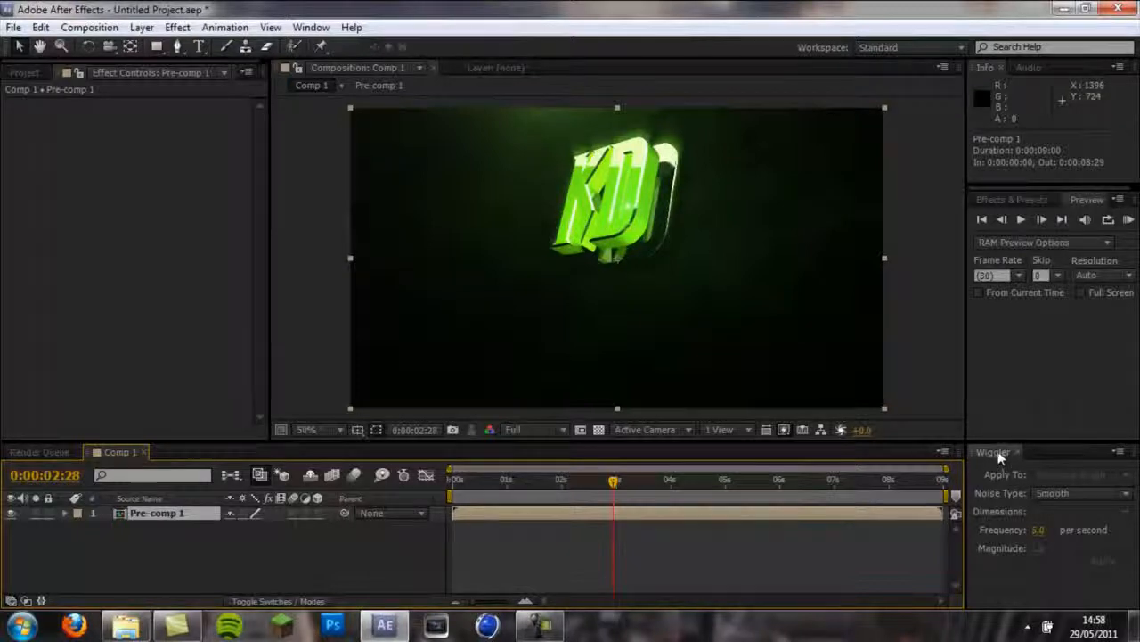
# Check that the Wiggler is enabled among the available windows, and move the current time to 0:00:02:20.
pyautogui.click(312, 27)
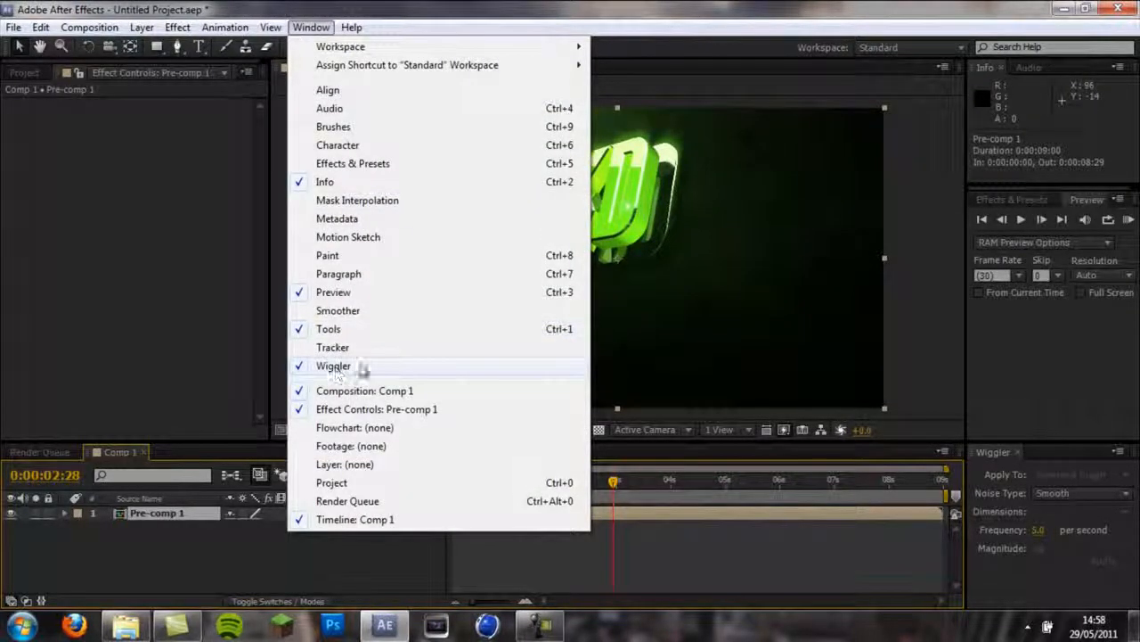
pyautogui.click(1047, 441)
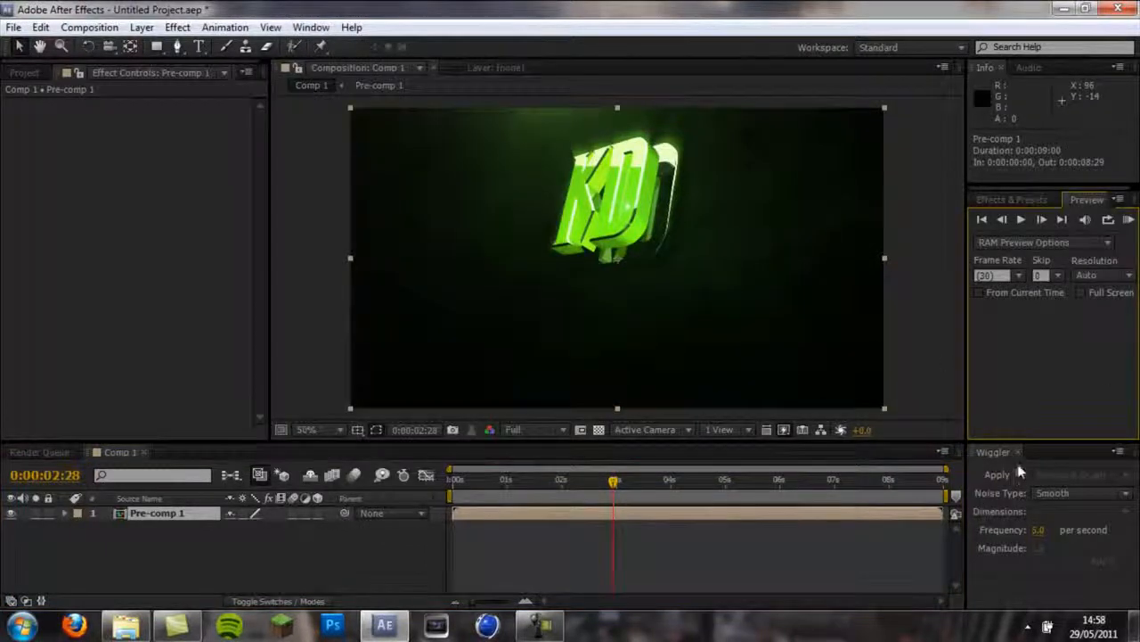
pyautogui.moveTo(570, 479); pyautogui.dragTo(601, 477)
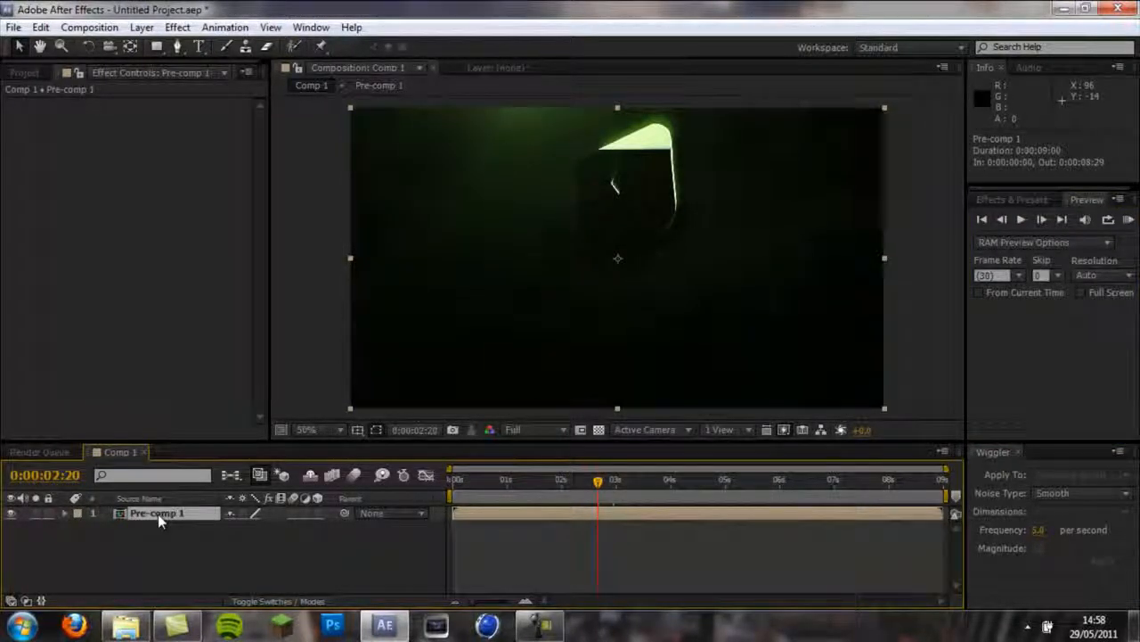
# Reveal Pre-comp 1's Position property and start animating it with a keyframe at 0:00:02:28.
pyautogui.press('p')
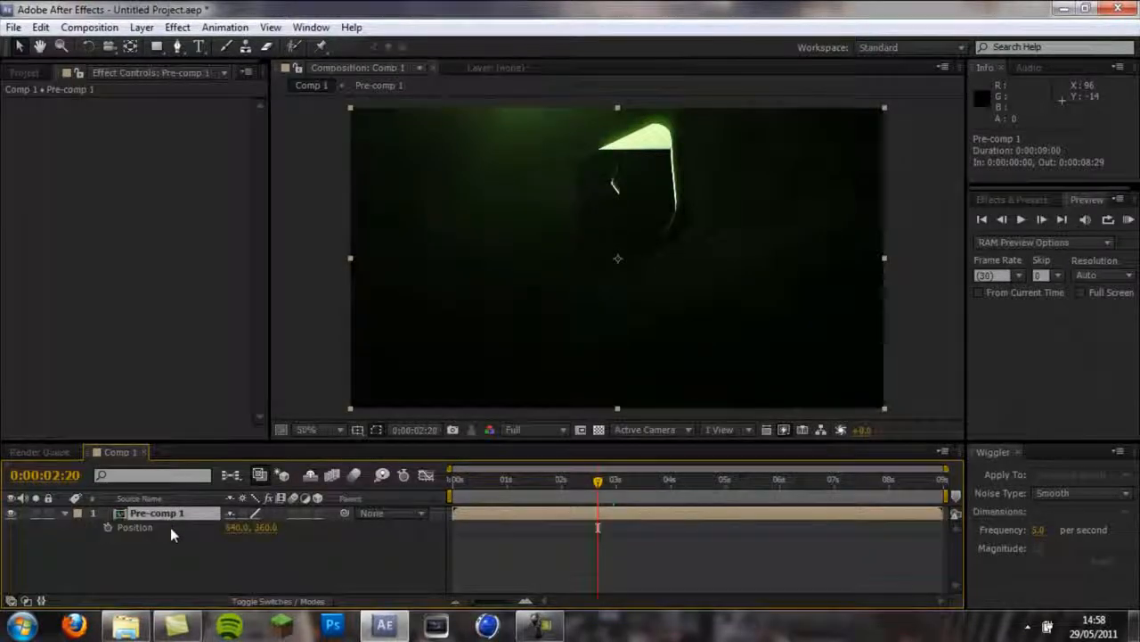
pyautogui.click(107, 527)
pyautogui.moveTo(598, 481)
pyautogui.mouseDown()
pyautogui.moveTo(565, 482)
pyautogui.moveTo(706, 505)
pyautogui.moveTo(756, 500)
pyautogui.moveTo(636, 504)
pyautogui.moveTo(612, 489)
pyautogui.mouseUp()
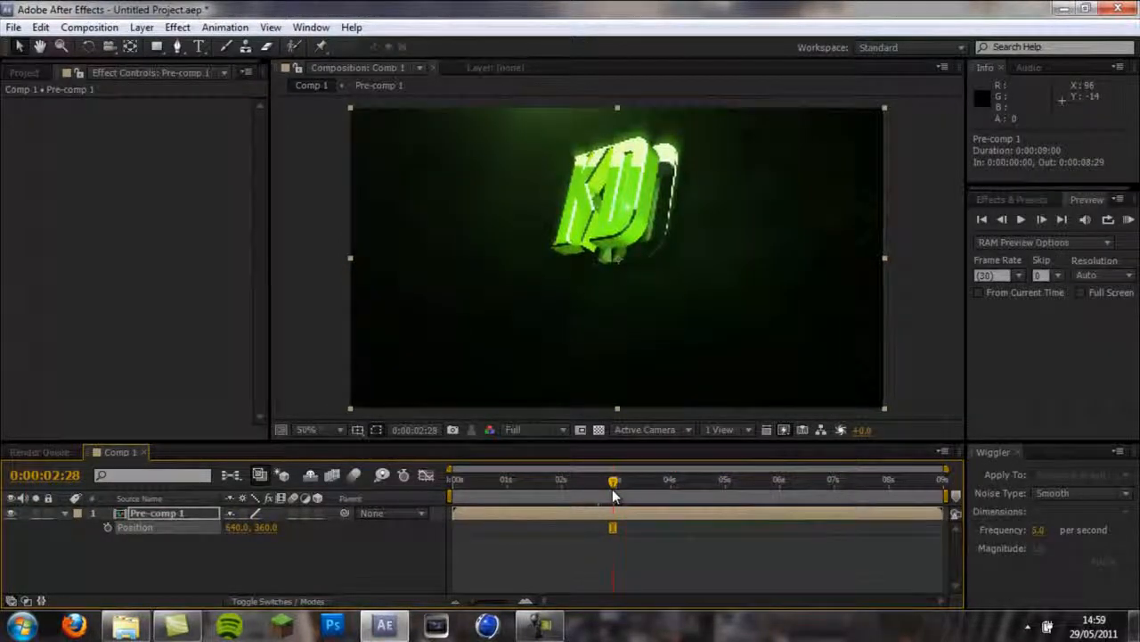
pyautogui.click(107, 527)
# Advance three frames to 0:00:03:01 and add a second Position keyframe to Pre-comp 1.
pyautogui.click(1044, 221)
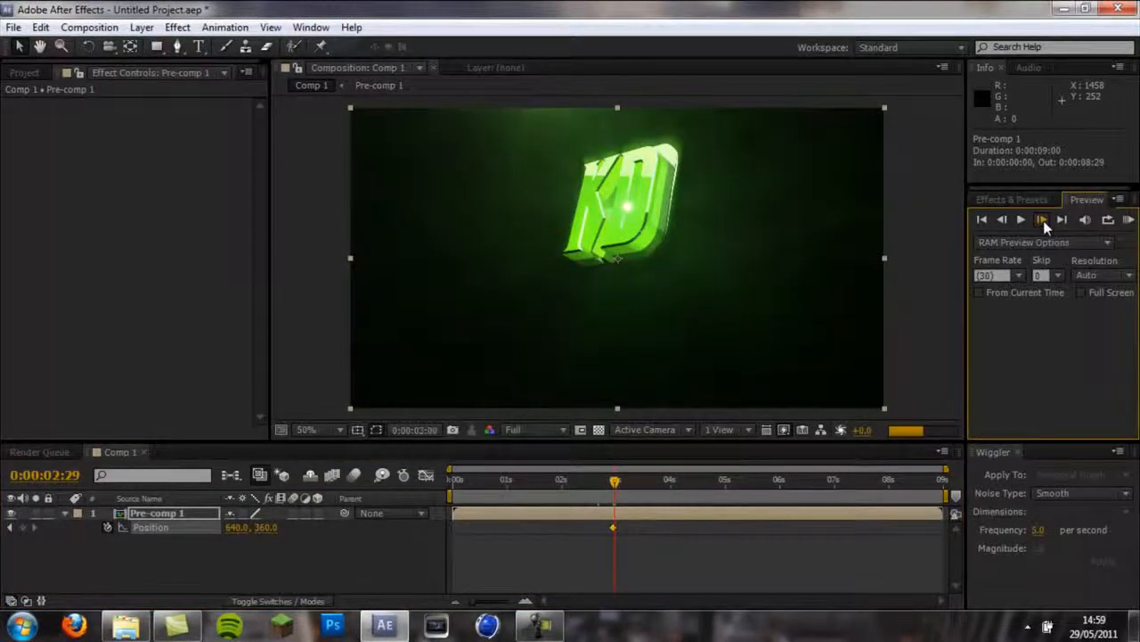
pyautogui.click(1043, 220)
pyautogui.click(1044, 220)
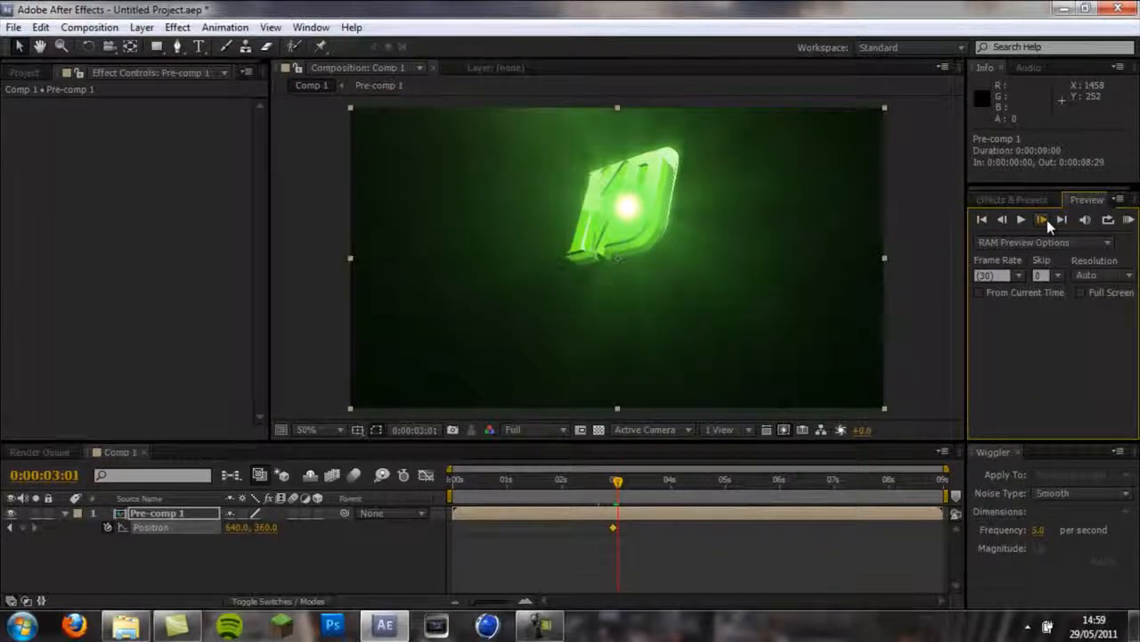
pyautogui.rightClick(149, 531)
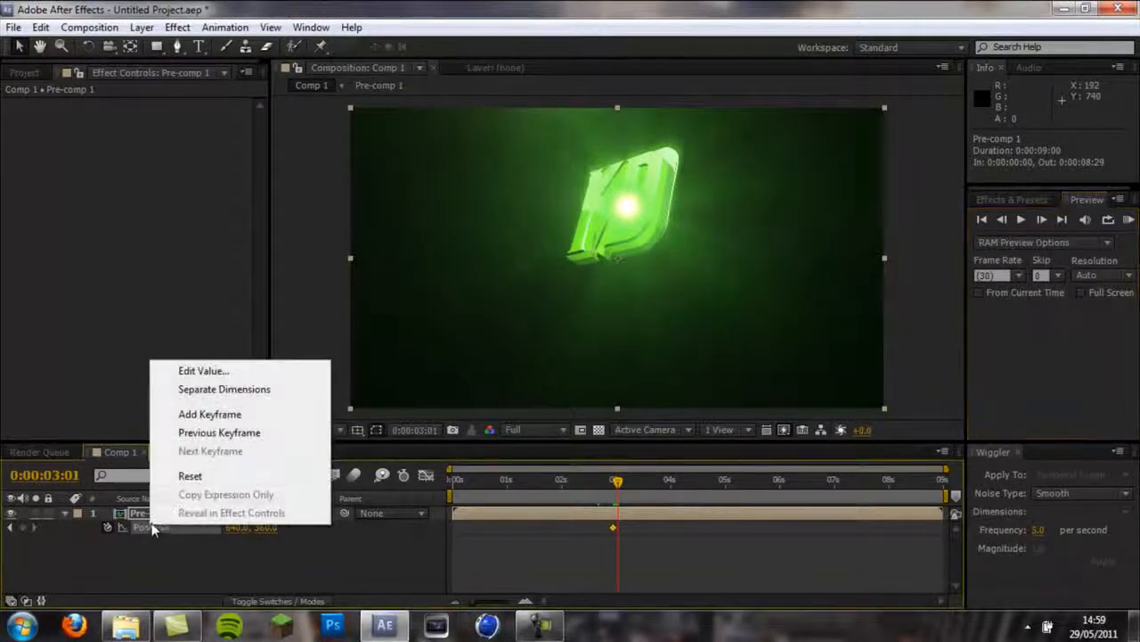
pyautogui.click(227, 414)
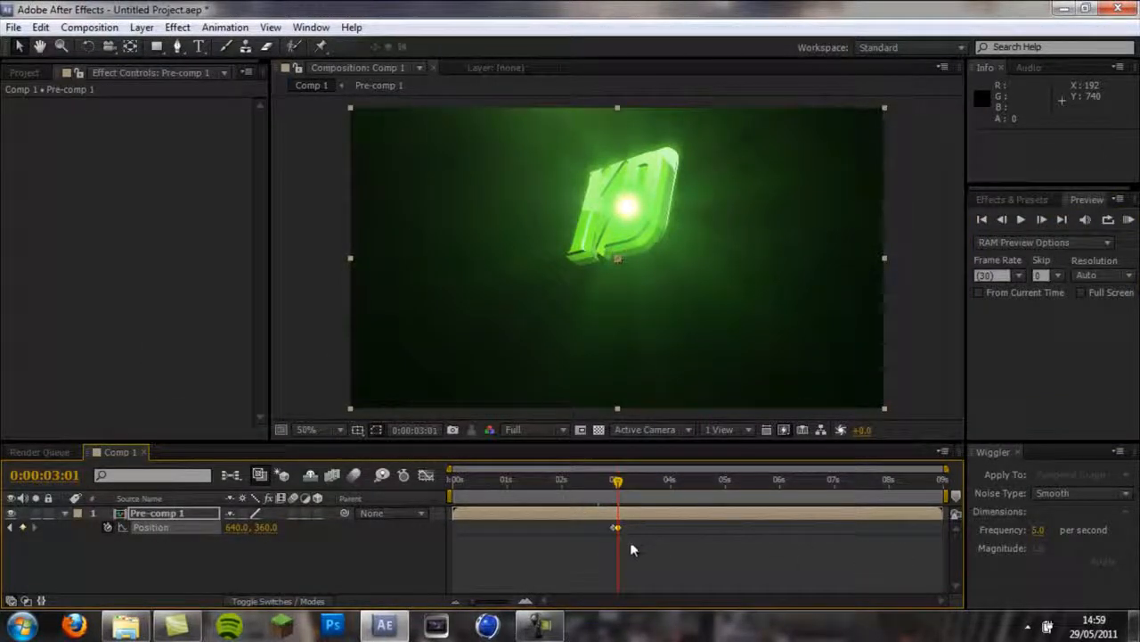
# Select both Position keyframes around three seconds and set the Wiggler's frequency to 15 per second and magnitude to 15.
pyautogui.click(626, 539)
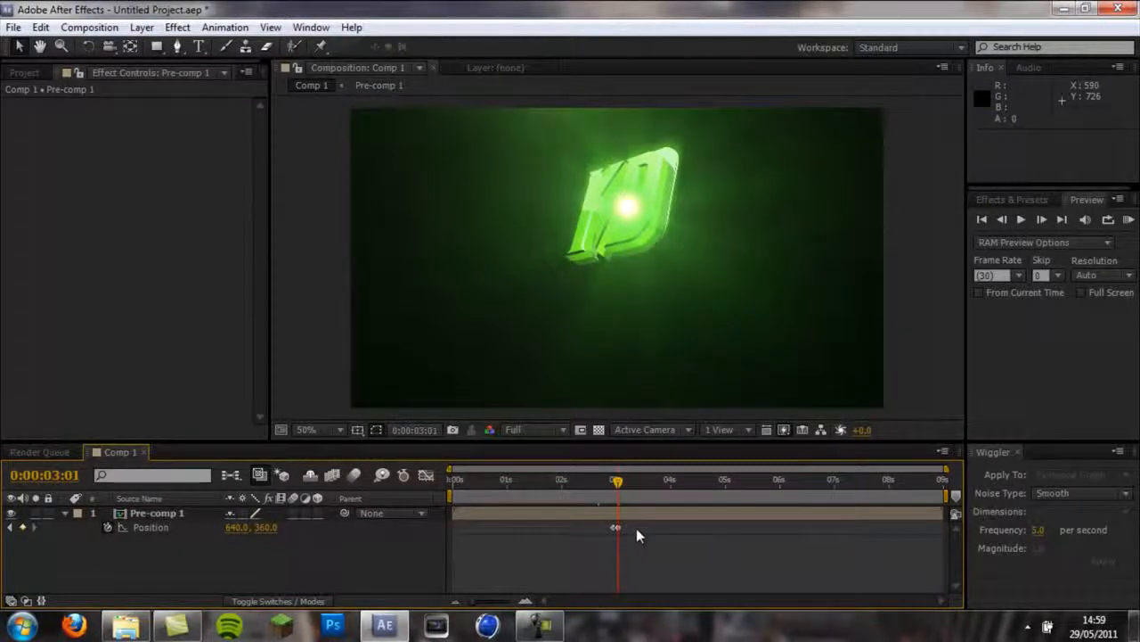
pyautogui.click(611, 525)
pyautogui.moveTo(595, 527); pyautogui.dragTo(593, 525)
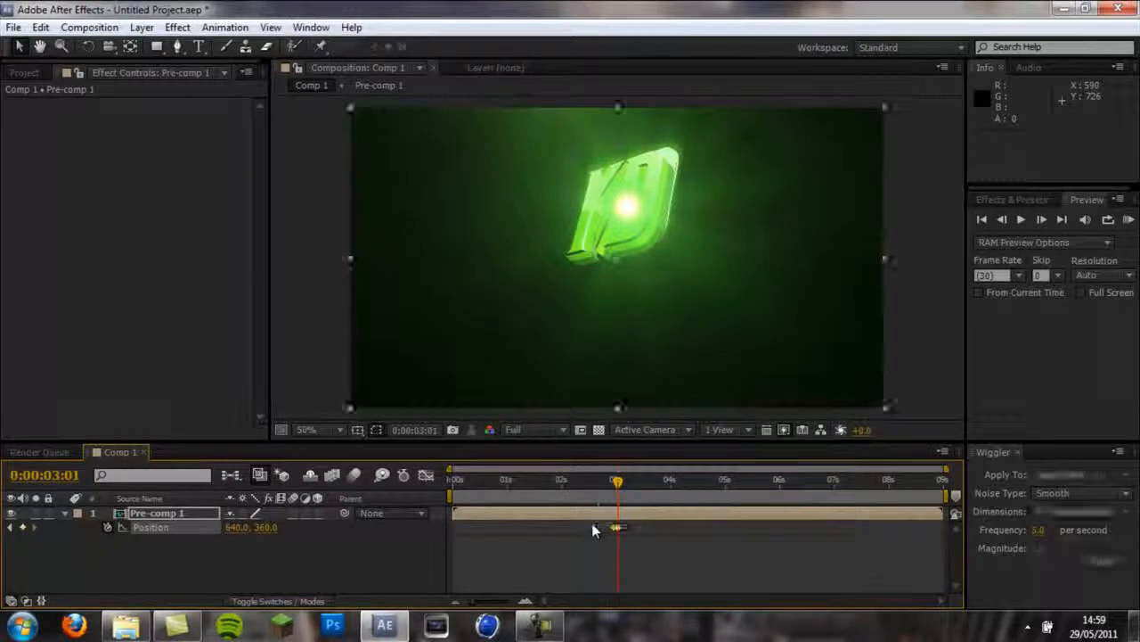
pyautogui.click(1036, 529)
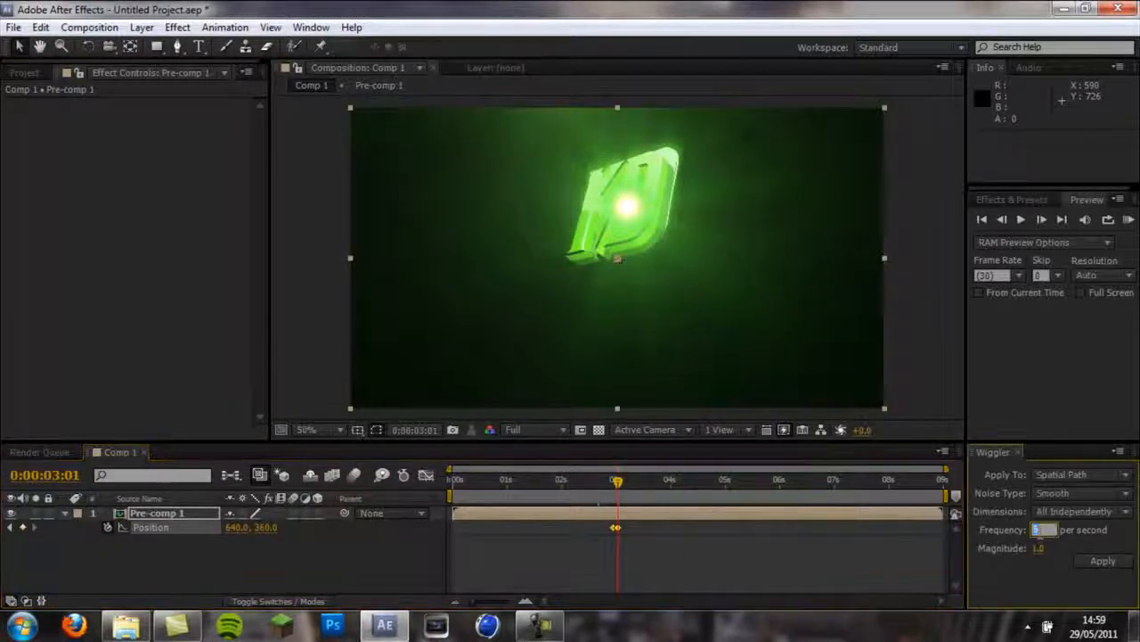
pyautogui.write('15')
pyautogui.click(1035, 547)
pyautogui.write('15')
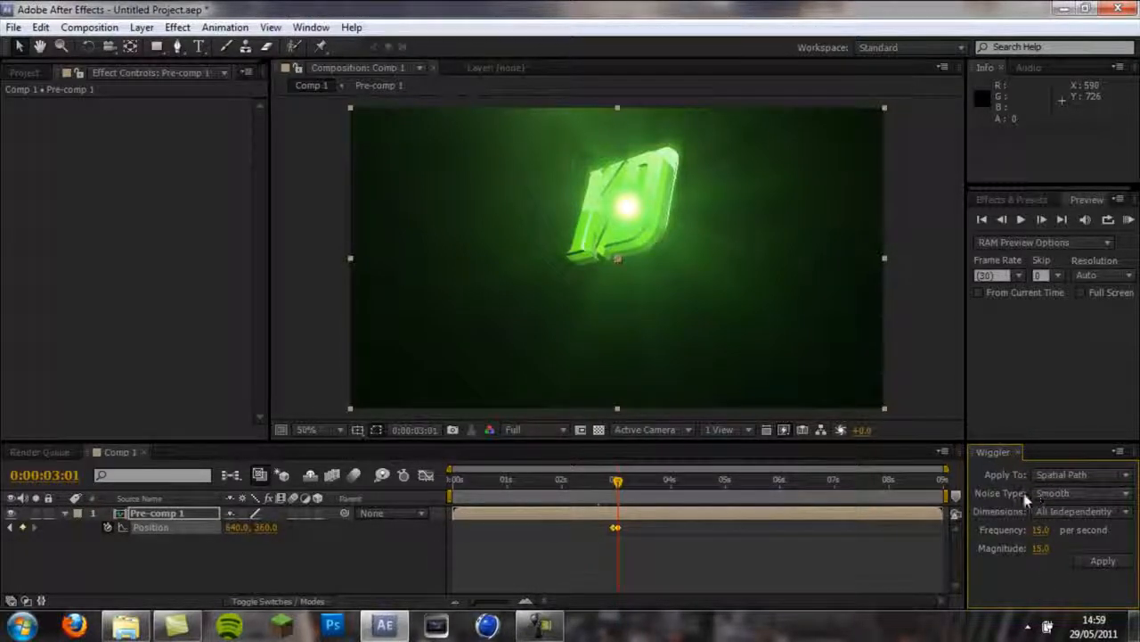
# Set the Wiggler's noise type to Jagged and apply the wiggle to the selected Position keyframes.
pyautogui.click(539, 625)
pyautogui.click(539, 624)
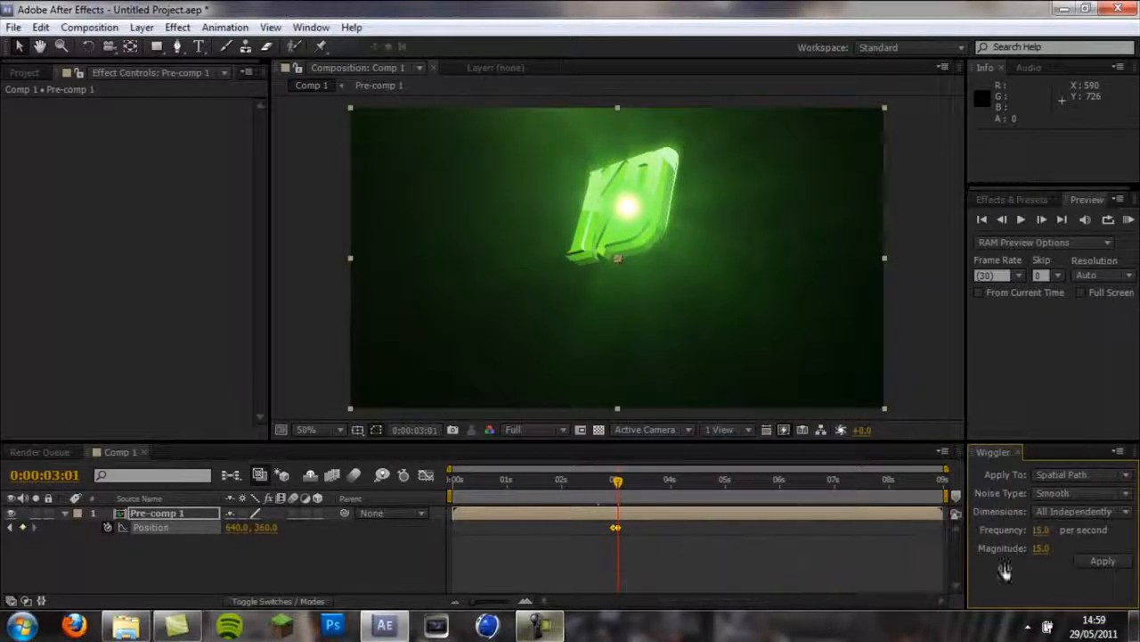
pyautogui.click(1126, 494)
pyautogui.click(1069, 532)
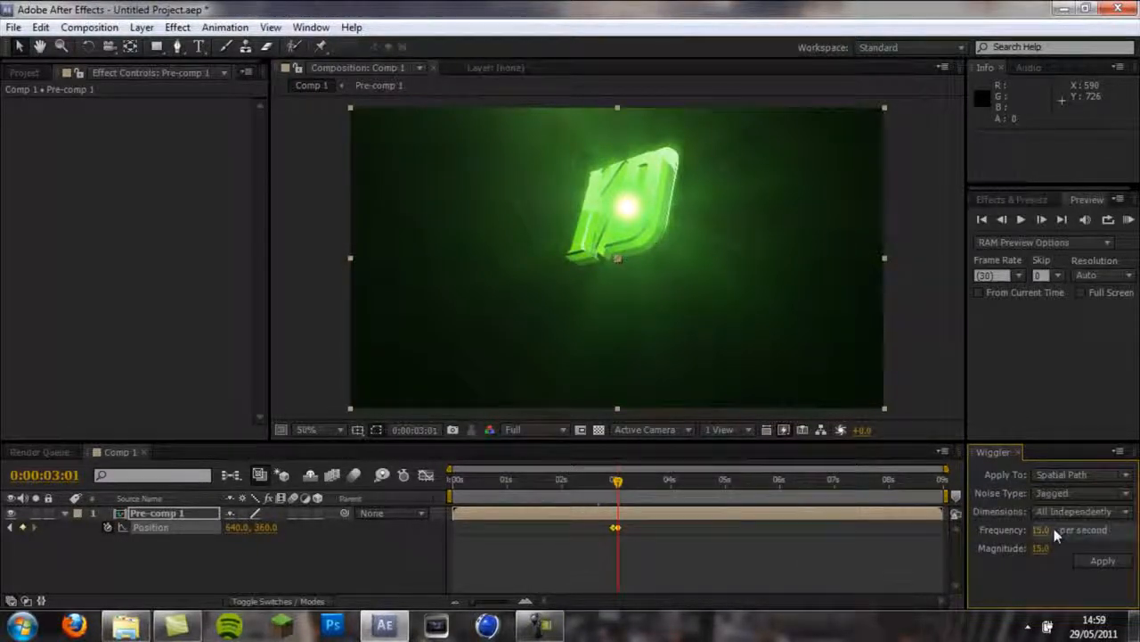
pyautogui.click(1100, 563)
# Play back the shake from shortly before the wiggled Position keyframes to check it.
pyautogui.moveTo(617, 488); pyautogui.dragTo(606, 483)
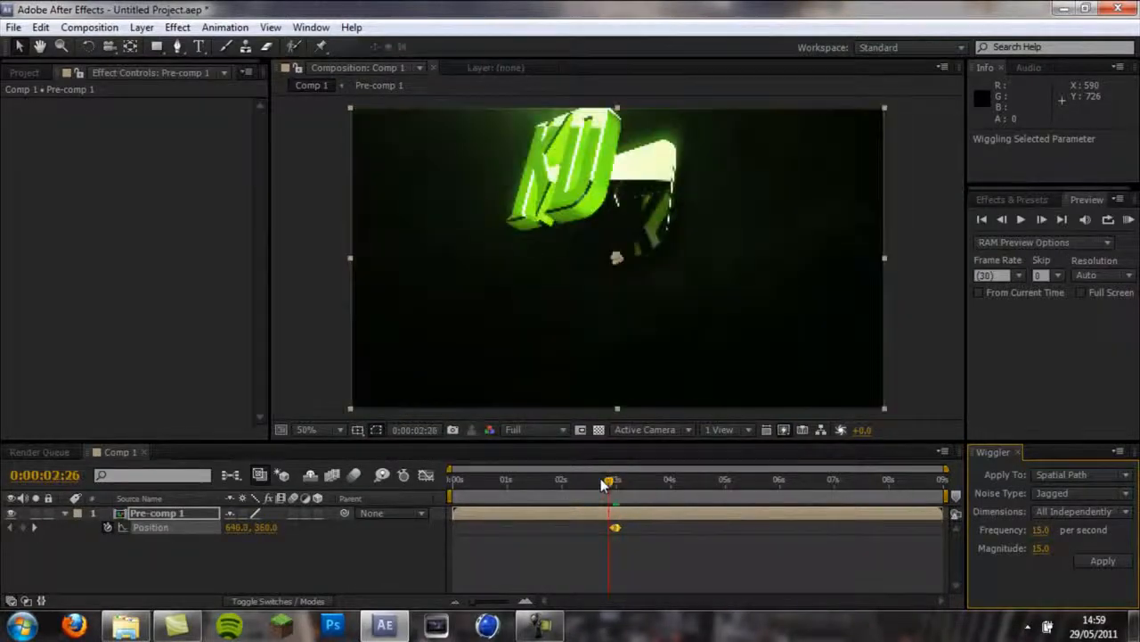
pyautogui.click(1022, 220)
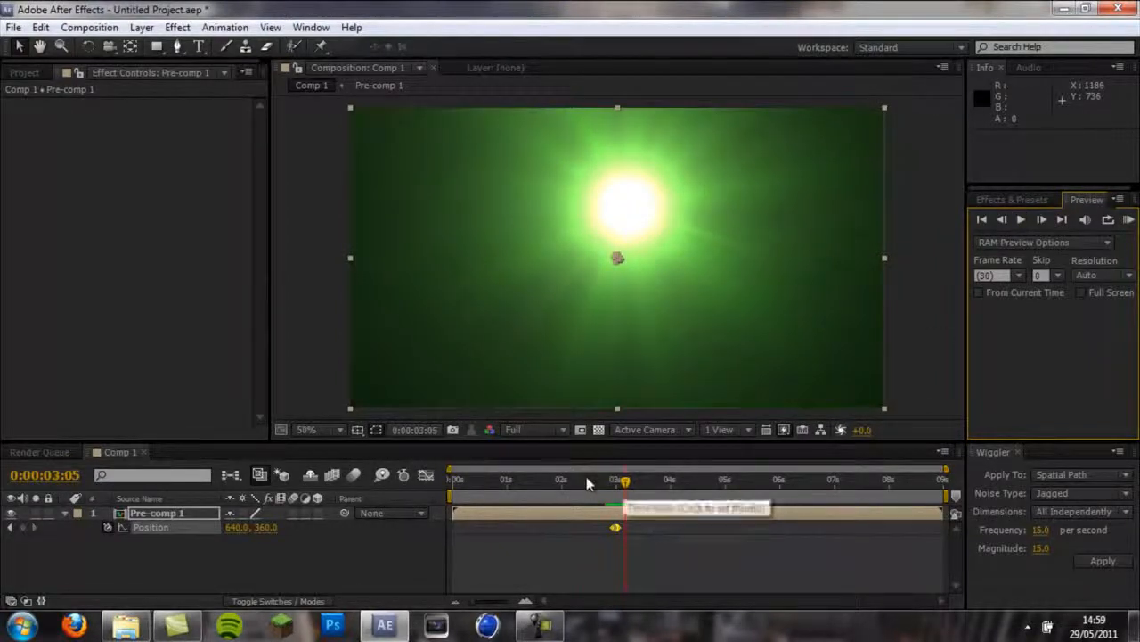
pyautogui.click(615, 483)
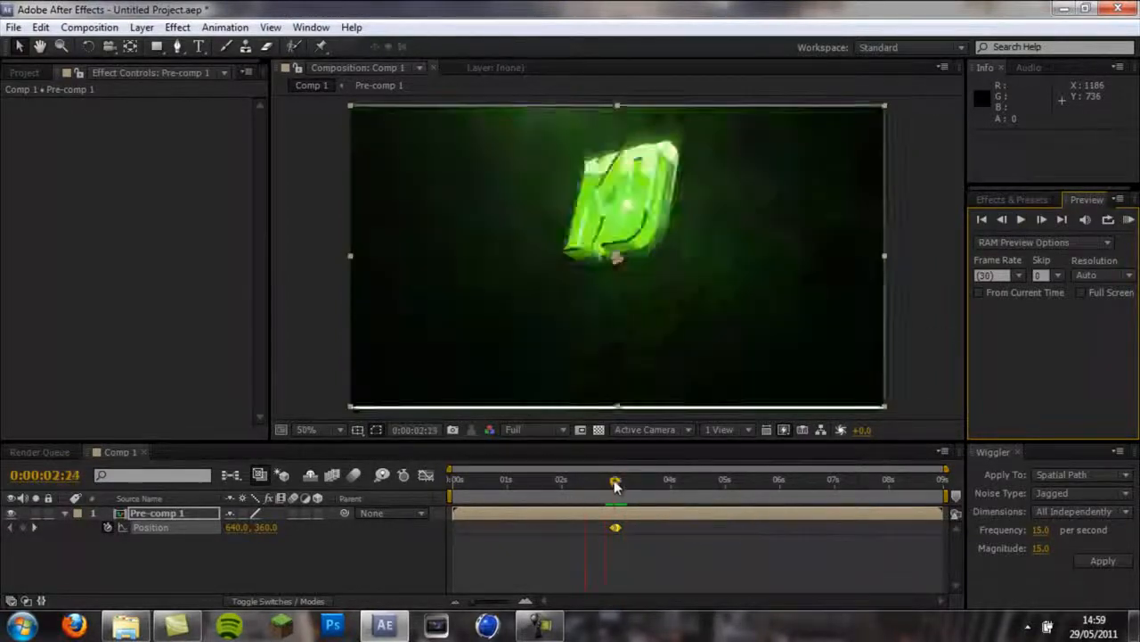
pyautogui.click(1021, 220)
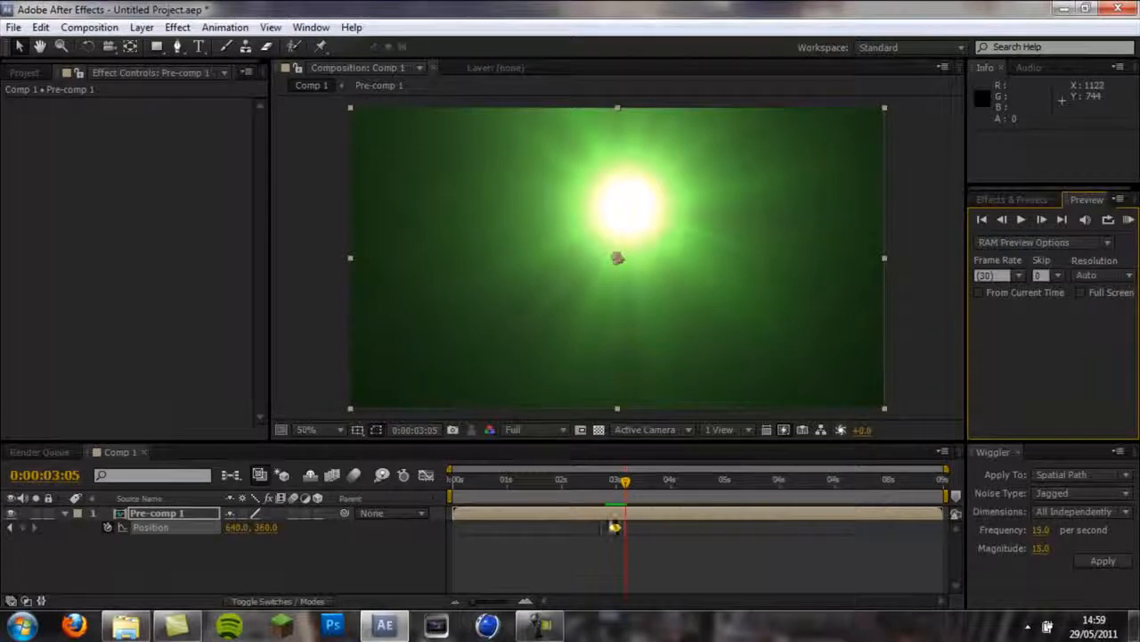
pyautogui.click(616, 529)
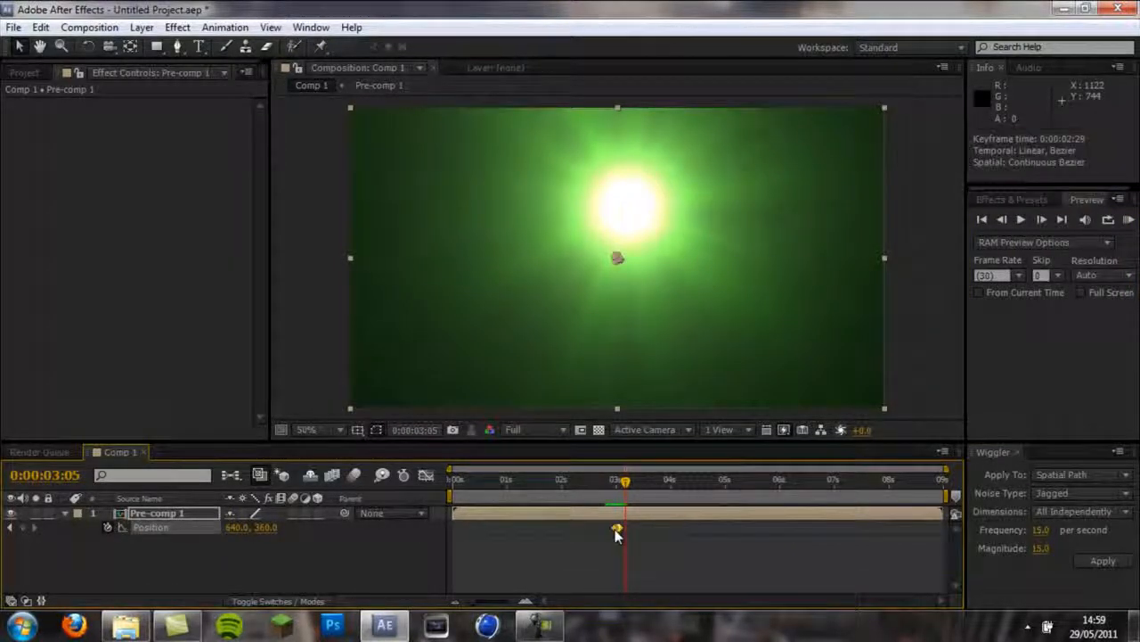
# Find the frame at 0:00:05:10 where the pieces break apart and add a Position keyframe to Pre-comp 1 there.
pyautogui.click(617, 483)
pyautogui.moveTo(617, 484); pyautogui.dragTo(744, 501)
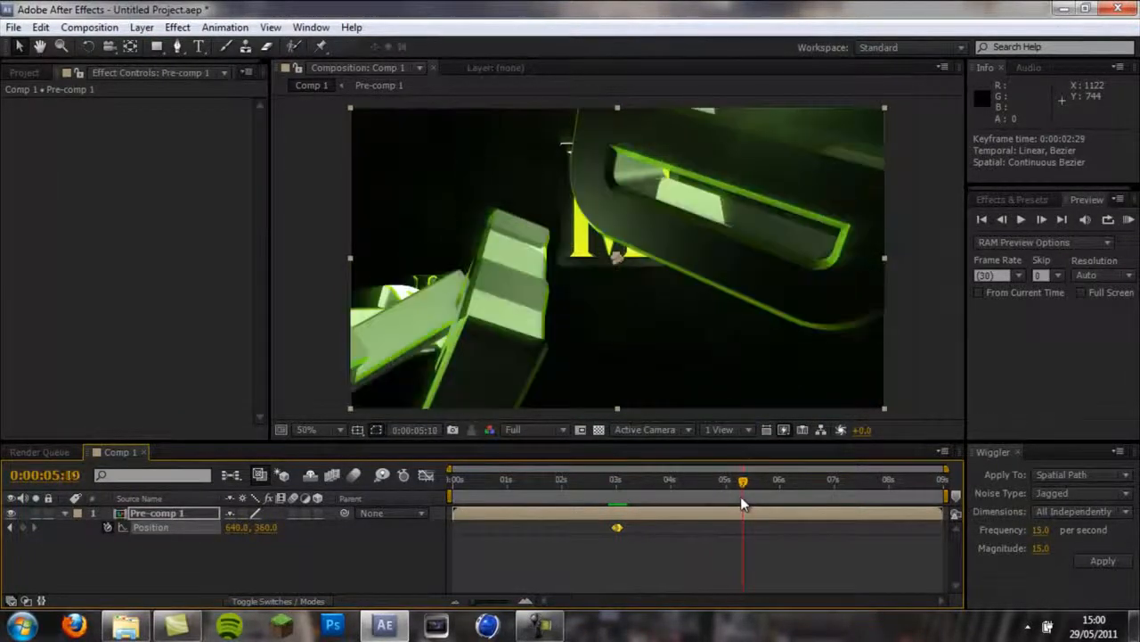
pyautogui.click(144, 513)
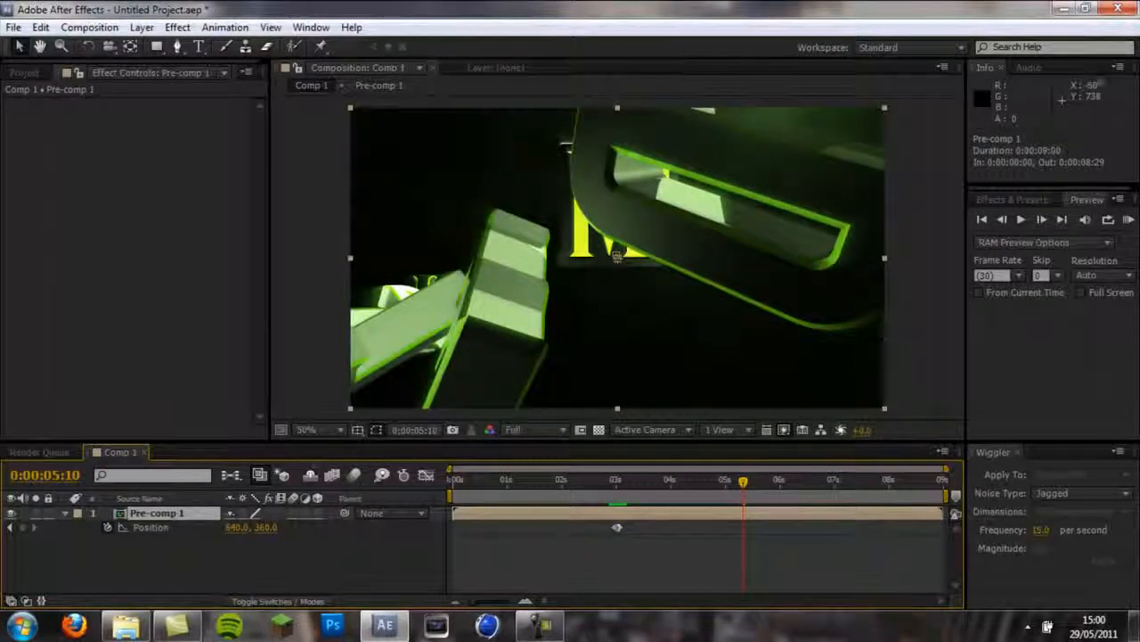
pyautogui.click(1002, 219)
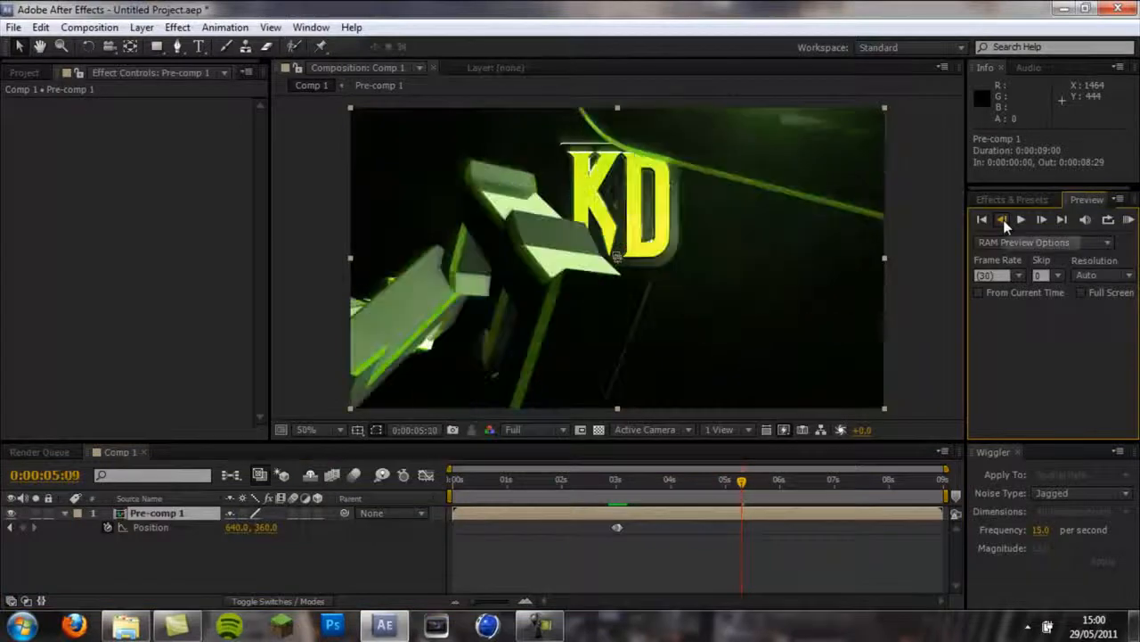
pyautogui.click(1041, 219)
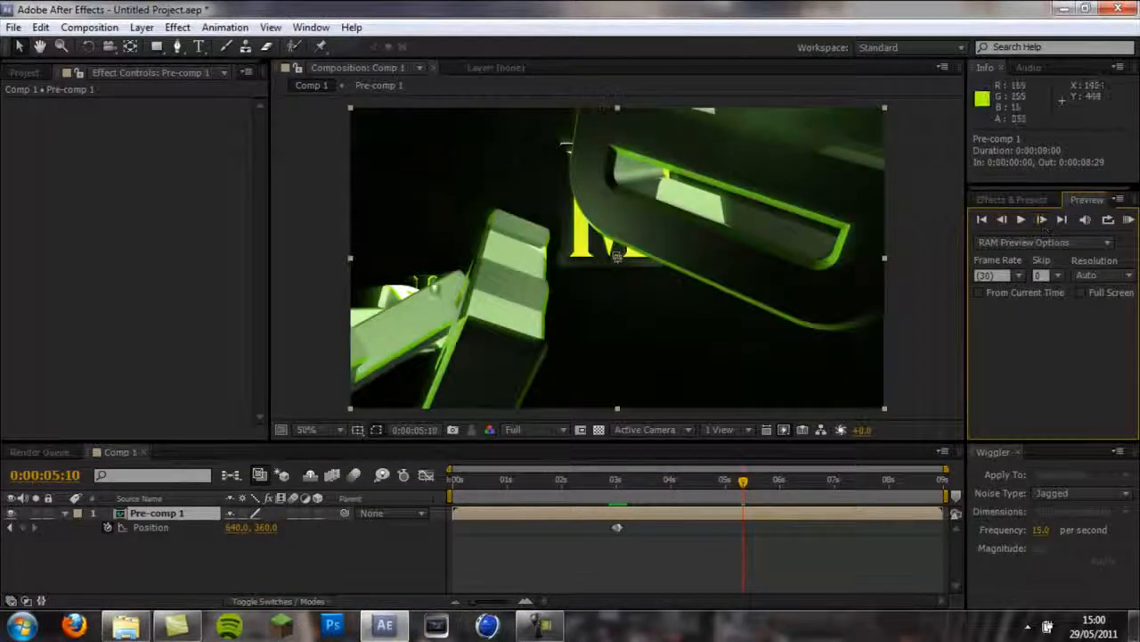
pyautogui.click(1002, 219)
pyautogui.click(1042, 220)
pyautogui.click(1042, 219)
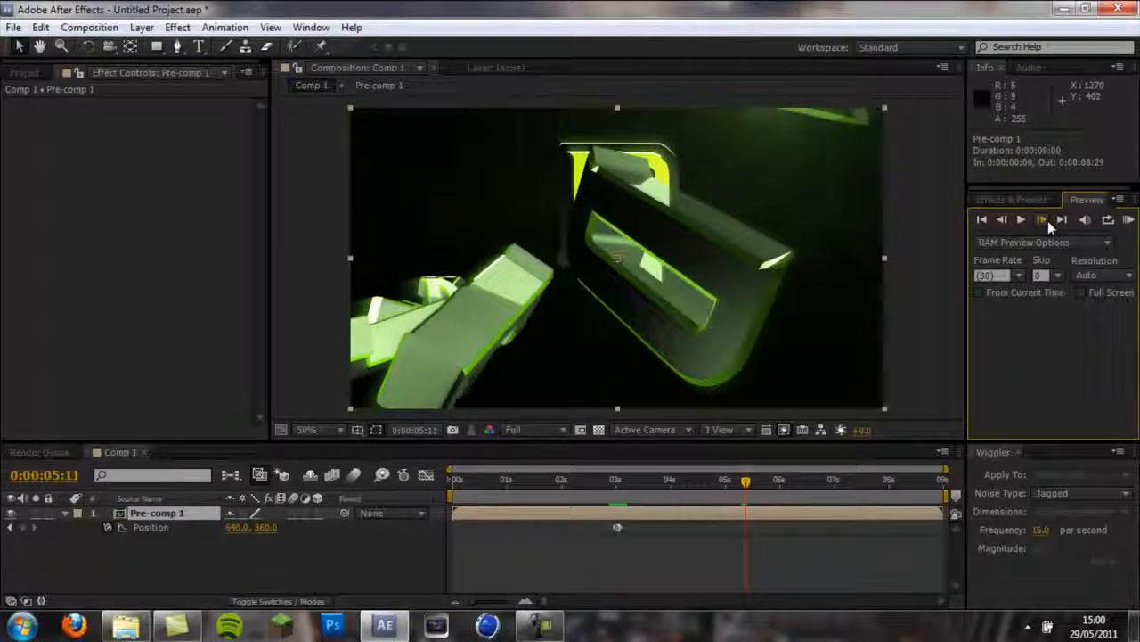
pyautogui.click(1002, 219)
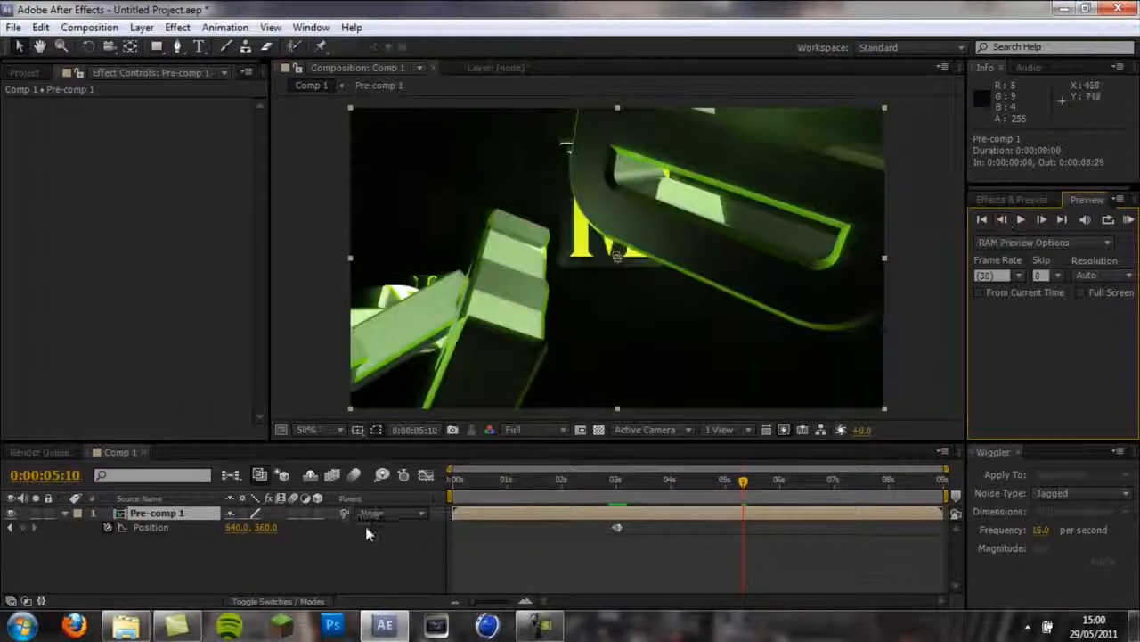
pyautogui.rightClick(154, 527)
pyautogui.click(215, 416)
# Add another Position keyframe to Pre-comp 1 one frame further on, at 0:00:05:11.
pyautogui.click(1041, 219)
pyautogui.click(1042, 220)
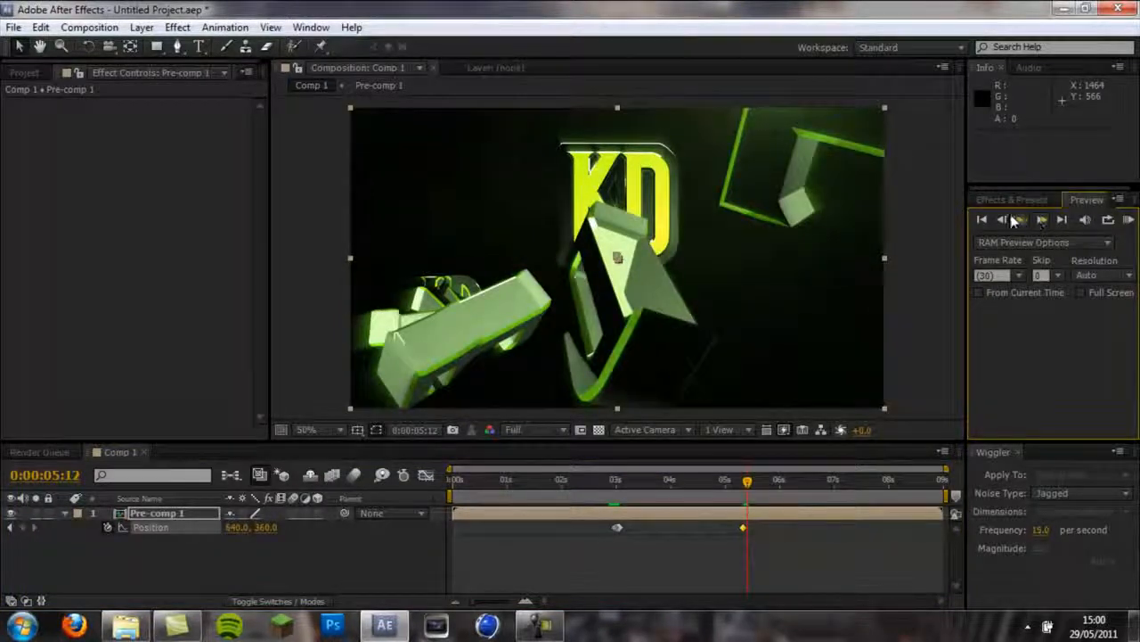
pyautogui.click(1001, 220)
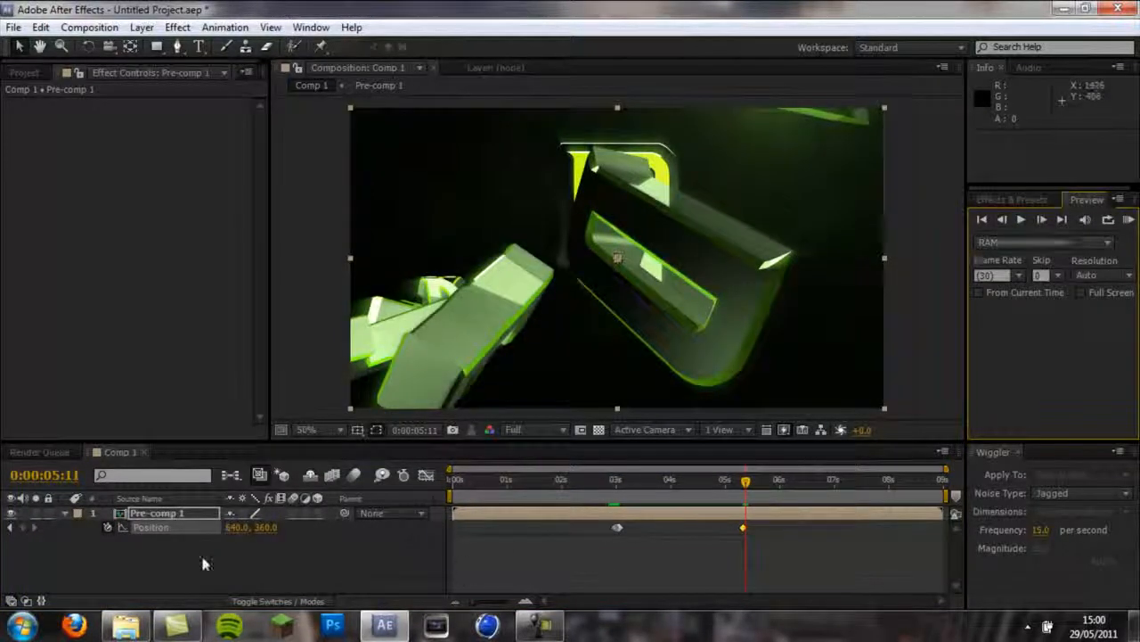
pyautogui.rightClick(172, 528)
pyautogui.click(215, 415)
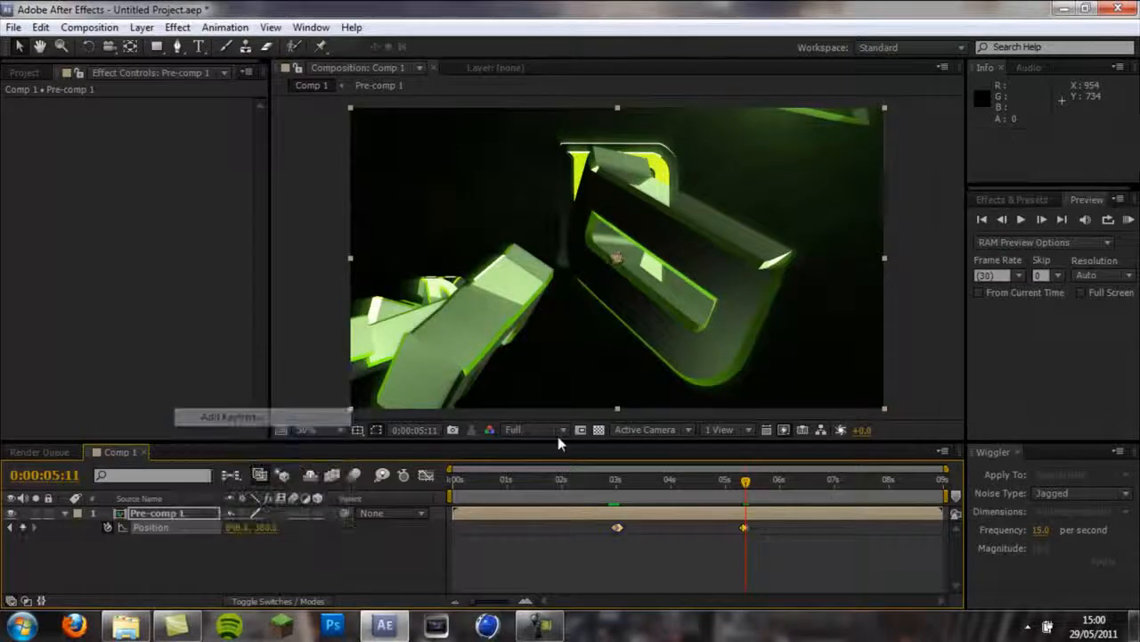
# Advance to 0:00:05:12 and add a Position keyframe to Pre-comp 1 there.
pyautogui.click(1042, 220)
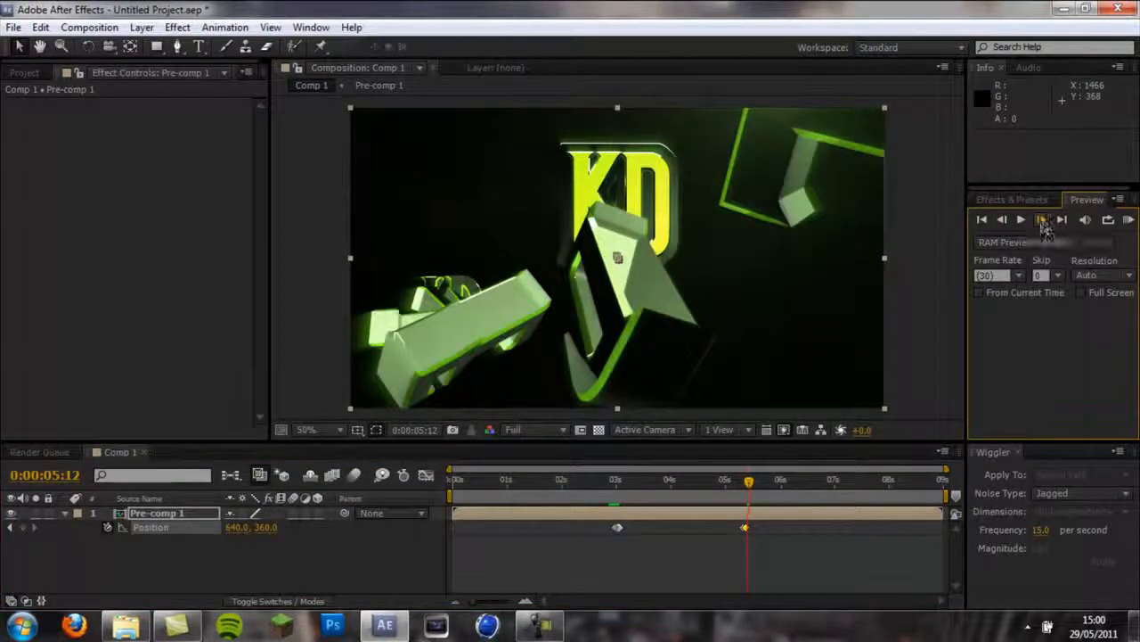
pyautogui.click(1042, 220)
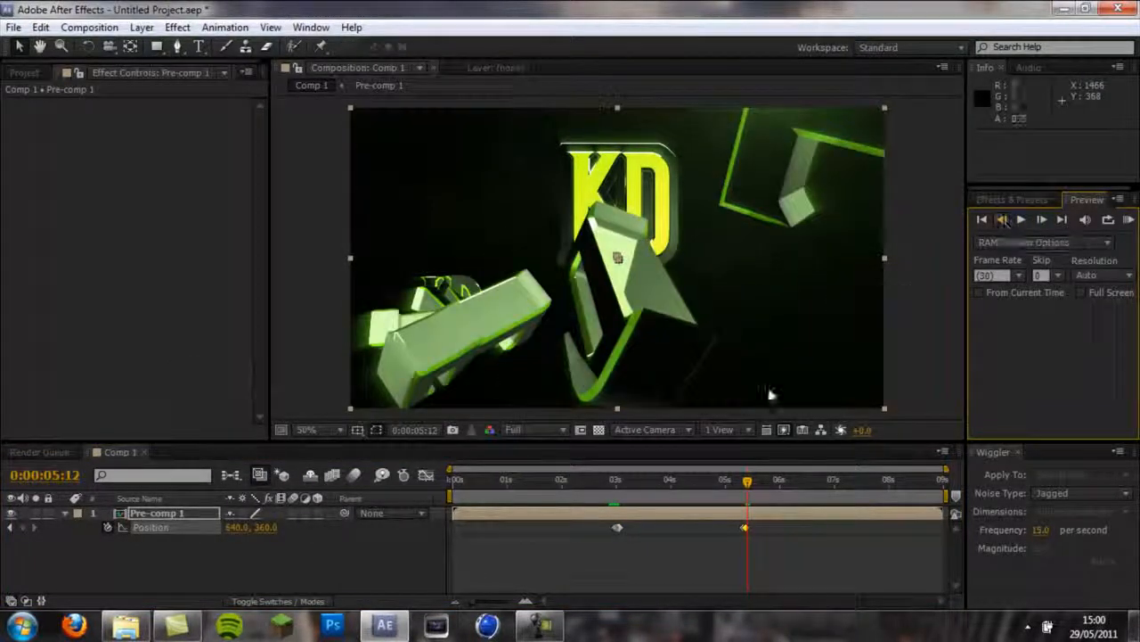
pyautogui.rightClick(194, 528)
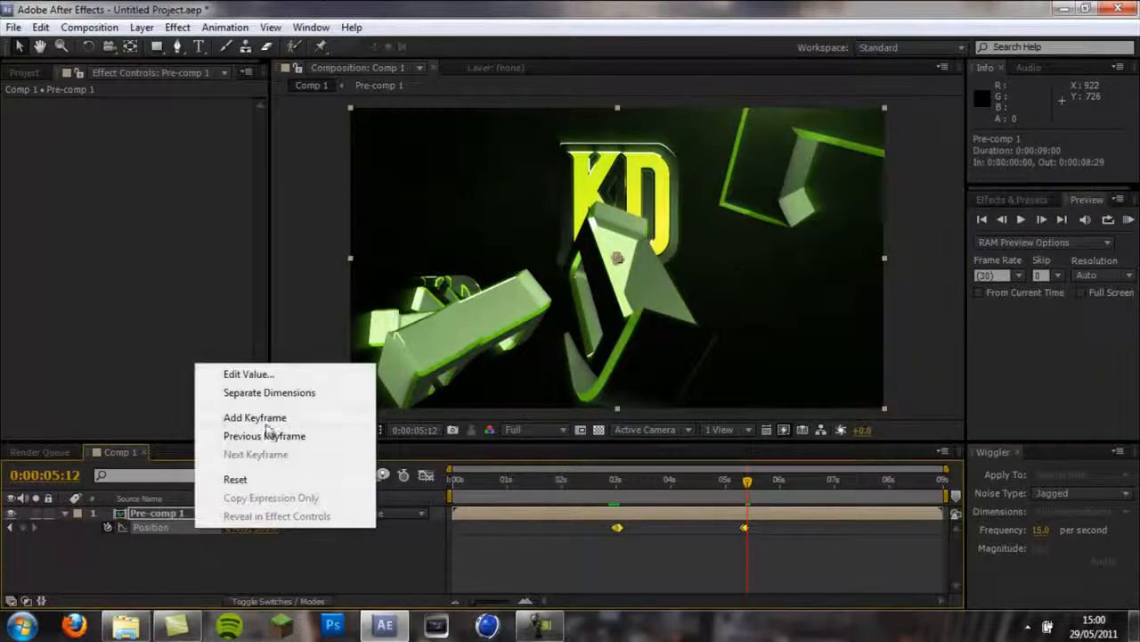
# Try adding a Position keyframe to Pre-comp 1 at 0:00:05:12, and undo it.
pyautogui.click(218, 418)
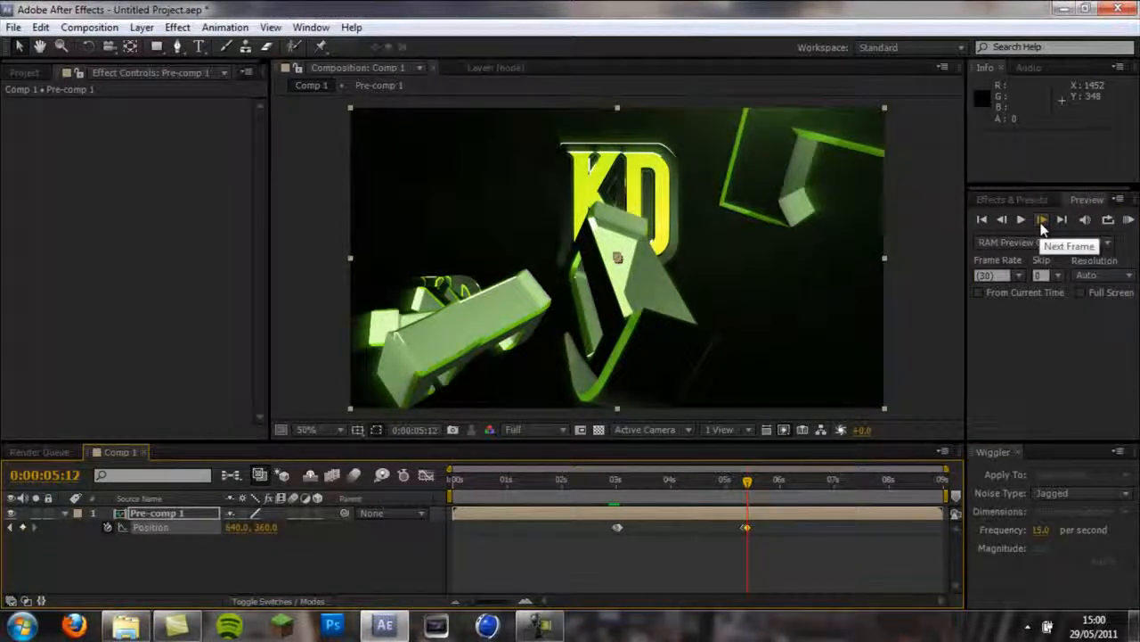
pyautogui.hotkey('ctrl', 'z')
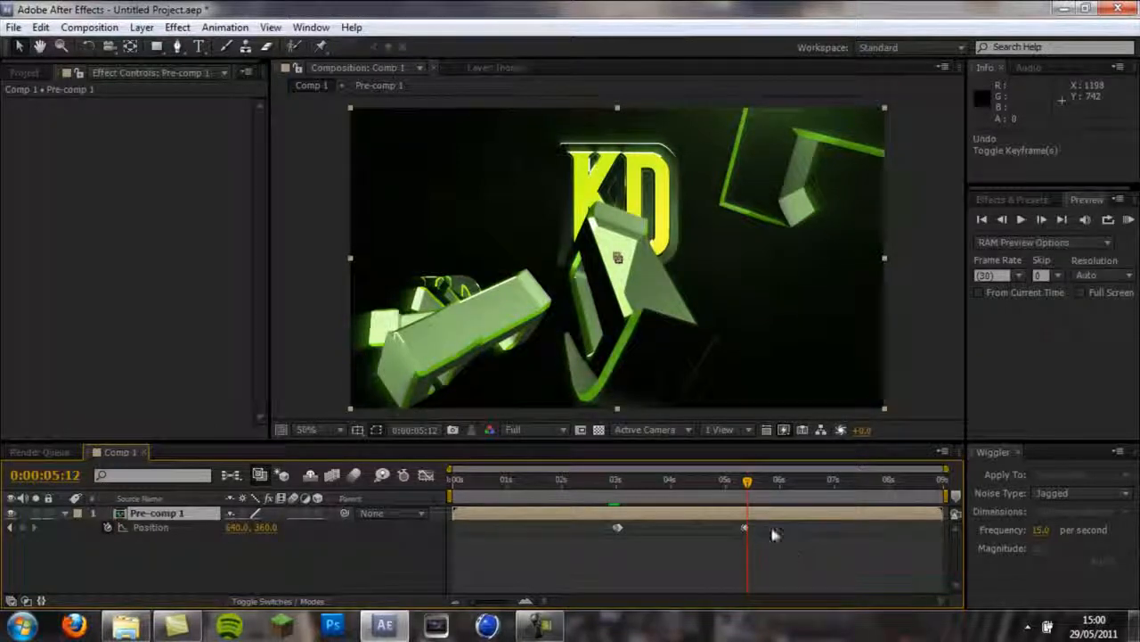
# At 0:00:05:11, select the last pair of Position keyframes of Pre-comp 1 and apply the Wiggler with magnitude 15.
pyautogui.moveTo(746, 484); pyautogui.dragTo(741, 485)
pyautogui.click(1042, 222)
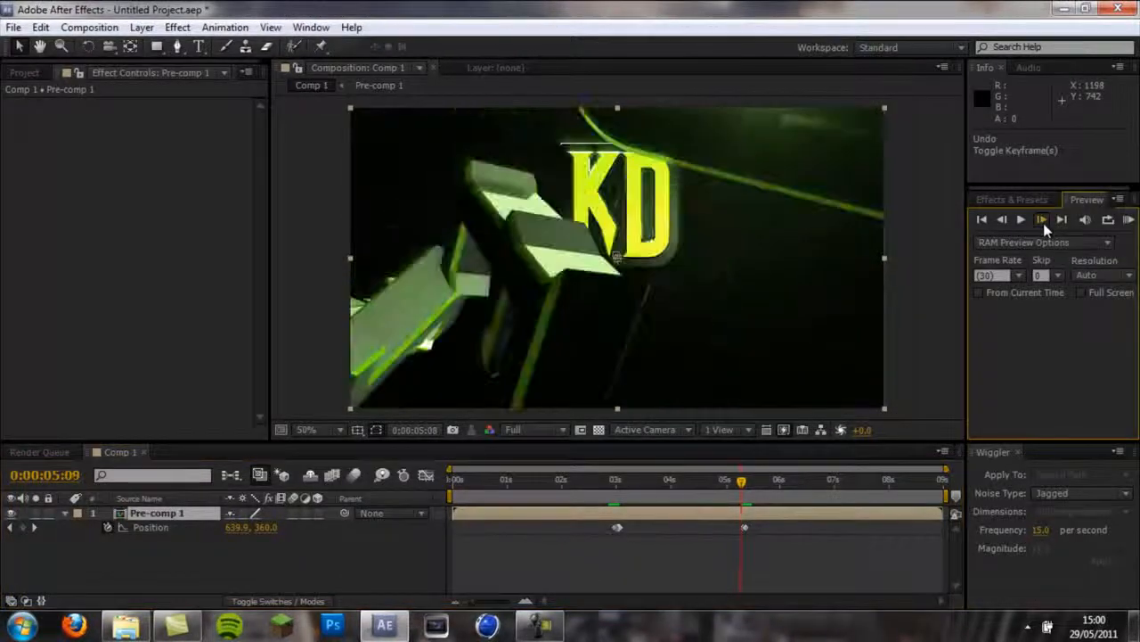
pyautogui.click(1042, 222)
pyautogui.click(1043, 222)
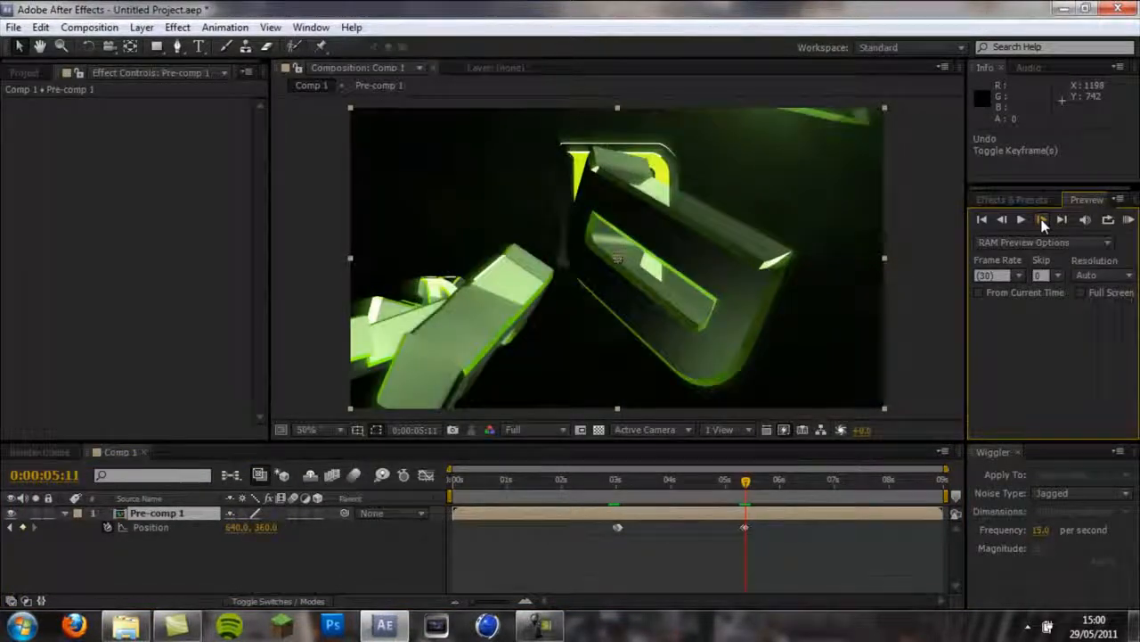
pyautogui.click(1043, 222)
pyautogui.click(1003, 220)
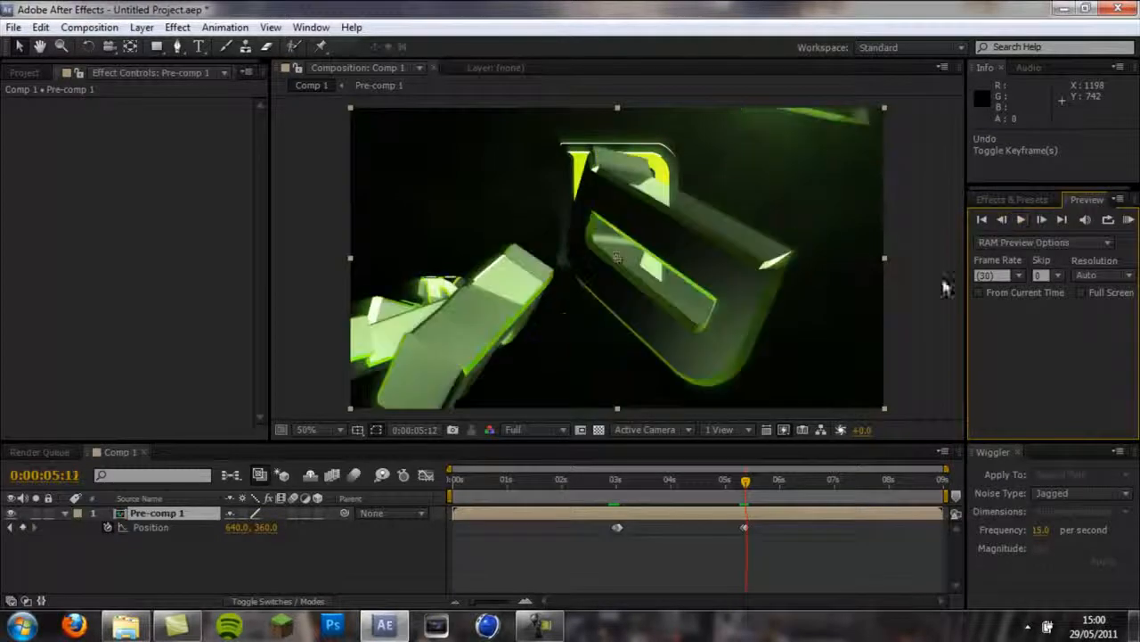
pyautogui.click(743, 527)
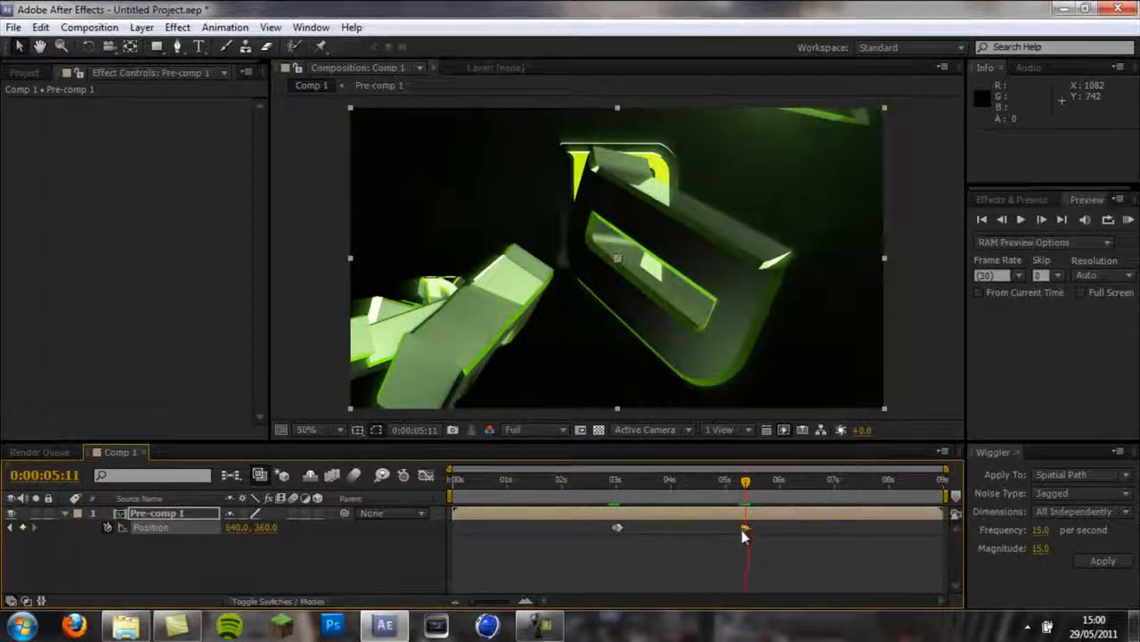
pyautogui.click(1099, 559)
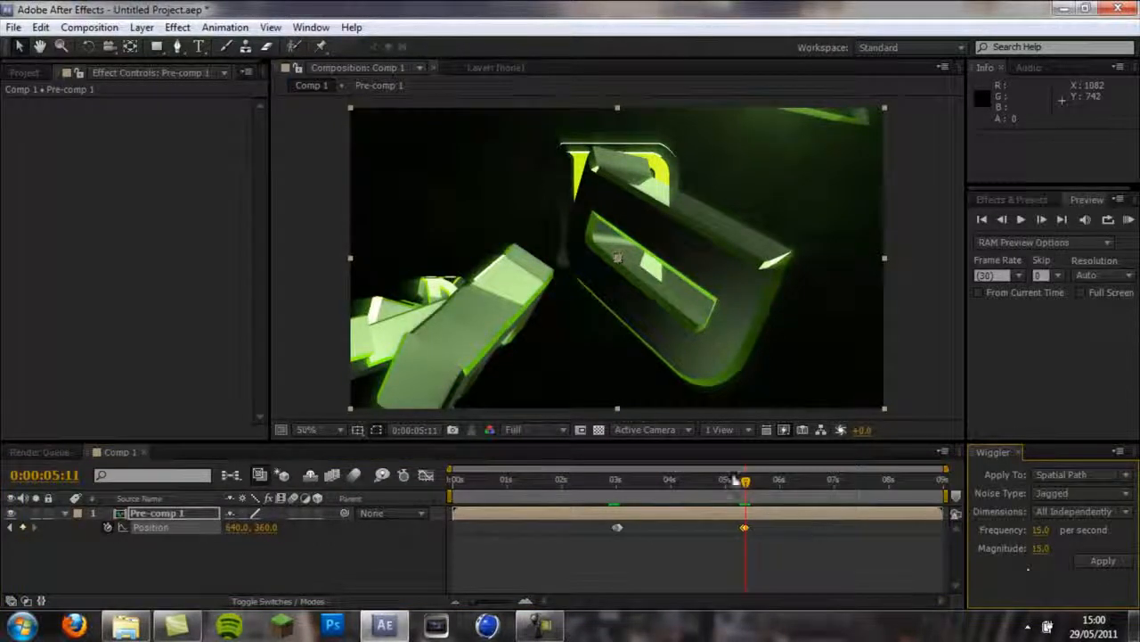
# Check the keyframes around 0:00:05:07 to 0:00:05:12 and undo the wiggle together with the last added Position keyframe.
pyautogui.moveTo(746, 485); pyautogui.dragTo(742, 489)
pyautogui.click(755, 533)
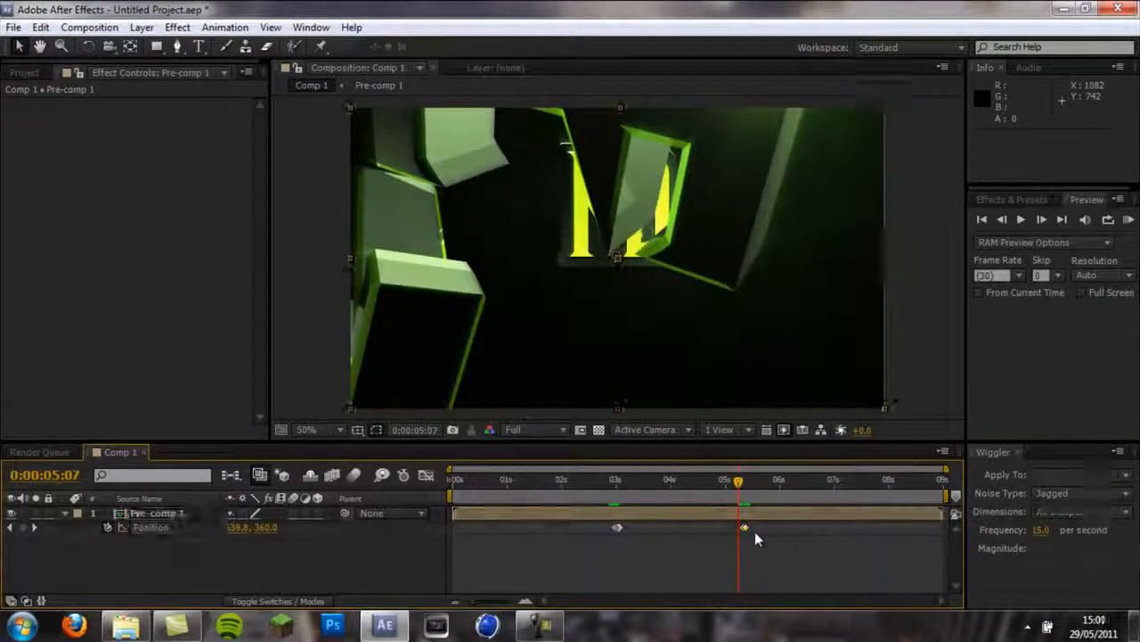
pyautogui.click(745, 528)
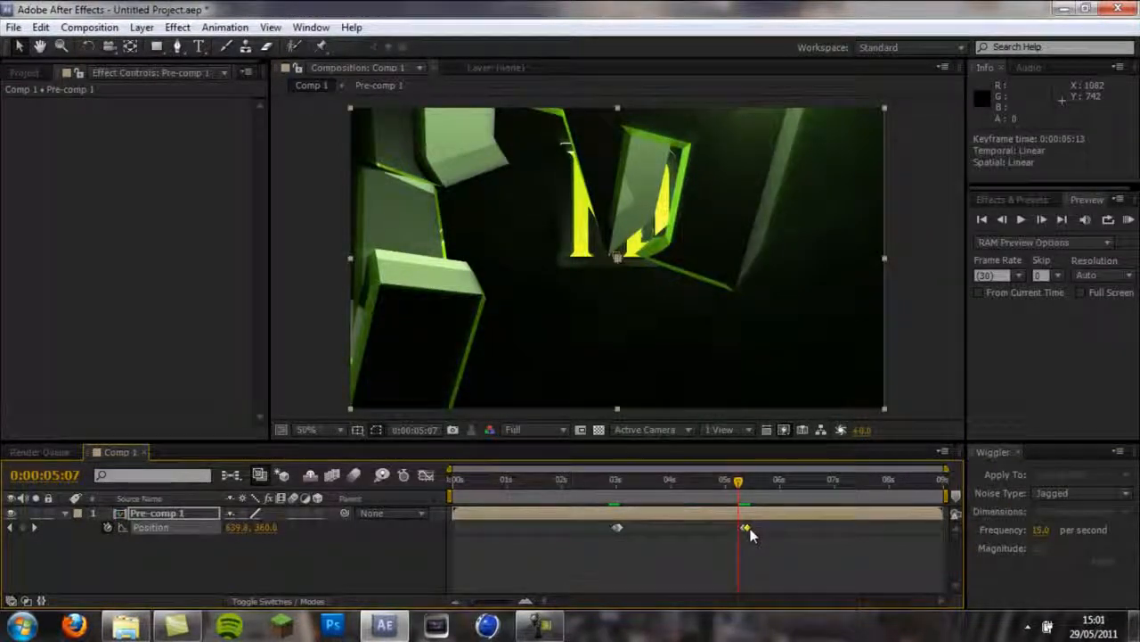
pyautogui.moveTo(738, 486)
pyautogui.mouseDown()
pyautogui.moveTo(756, 487)
pyautogui.moveTo(741, 529)
pyautogui.moveTo(749, 492)
pyautogui.mouseUp()
pyautogui.click(742, 528)
pyautogui.hotkey('ctrl', 'z')
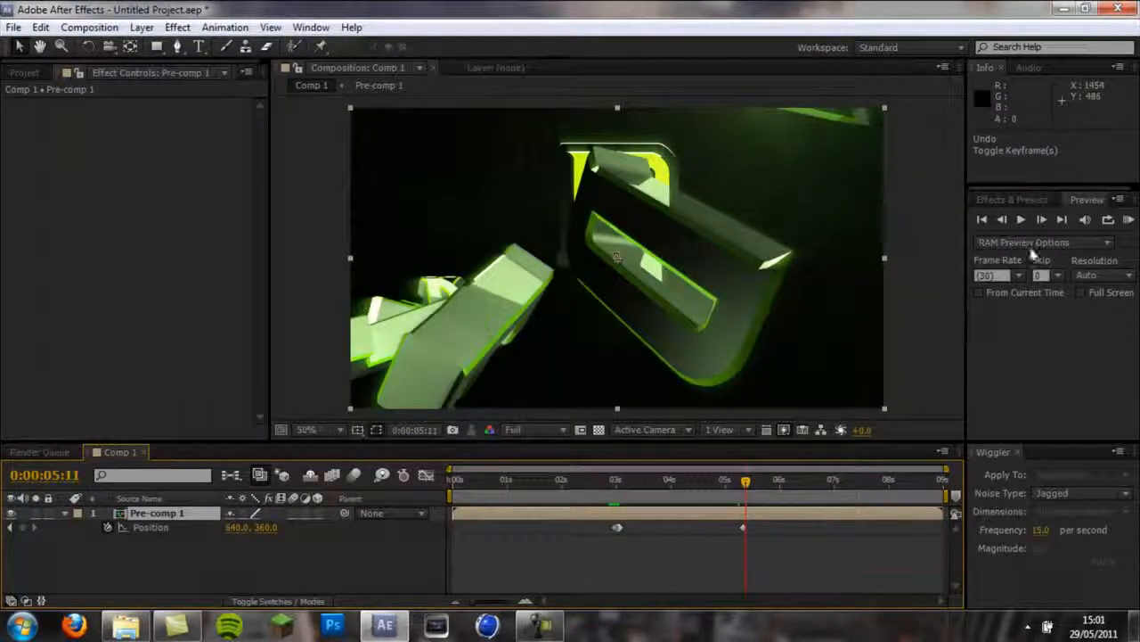
# Add a Position keyframe at 0:00:05:12, select the last two keyframes and apply the Wiggler with magnitude 15.
pyautogui.click(1042, 220)
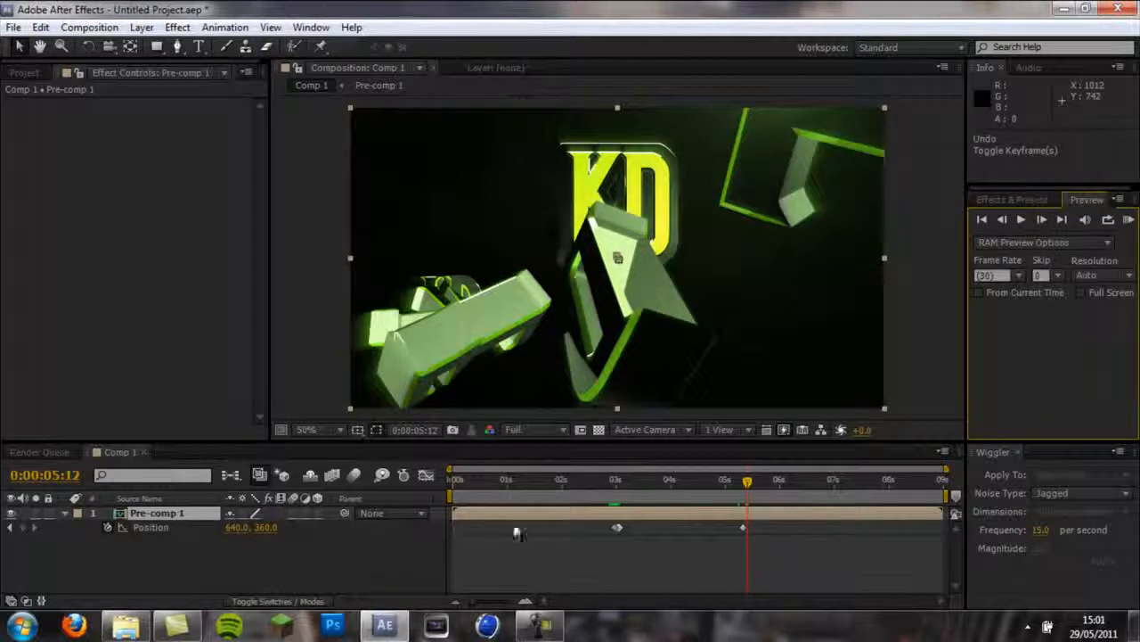
pyautogui.rightClick(160, 527)
pyautogui.click(231, 411)
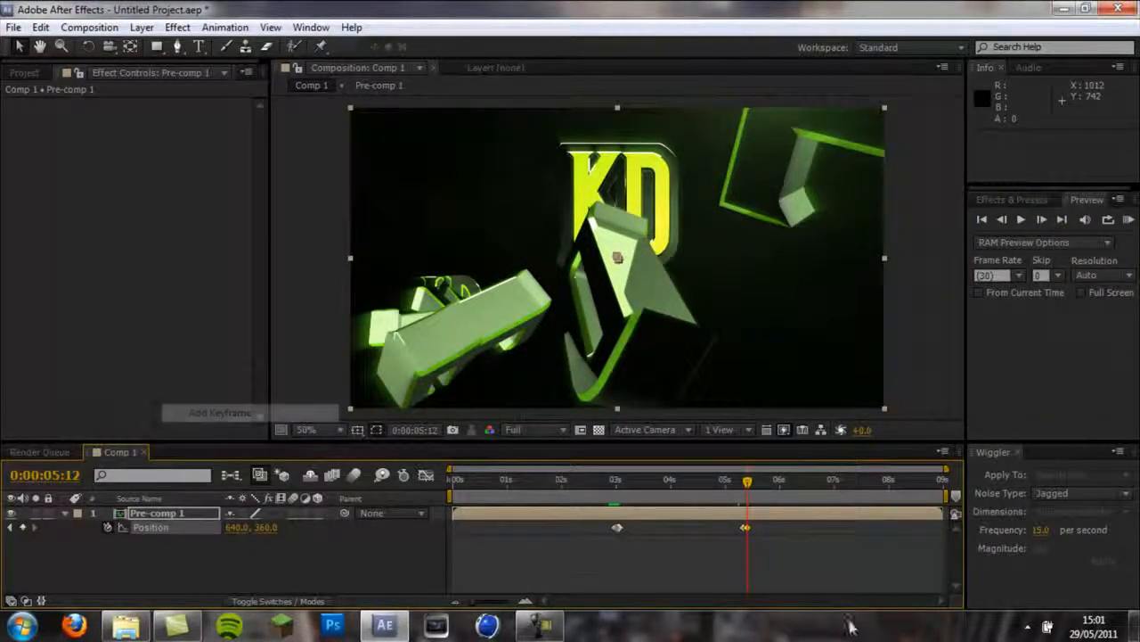
pyautogui.moveTo(735, 528); pyautogui.dragTo(738, 529)
pyautogui.click(1103, 562)
pyautogui.moveTo(753, 485)
pyautogui.mouseDown()
pyautogui.moveTo(736, 483)
pyautogui.moveTo(750, 483)
pyautogui.mouseUp()
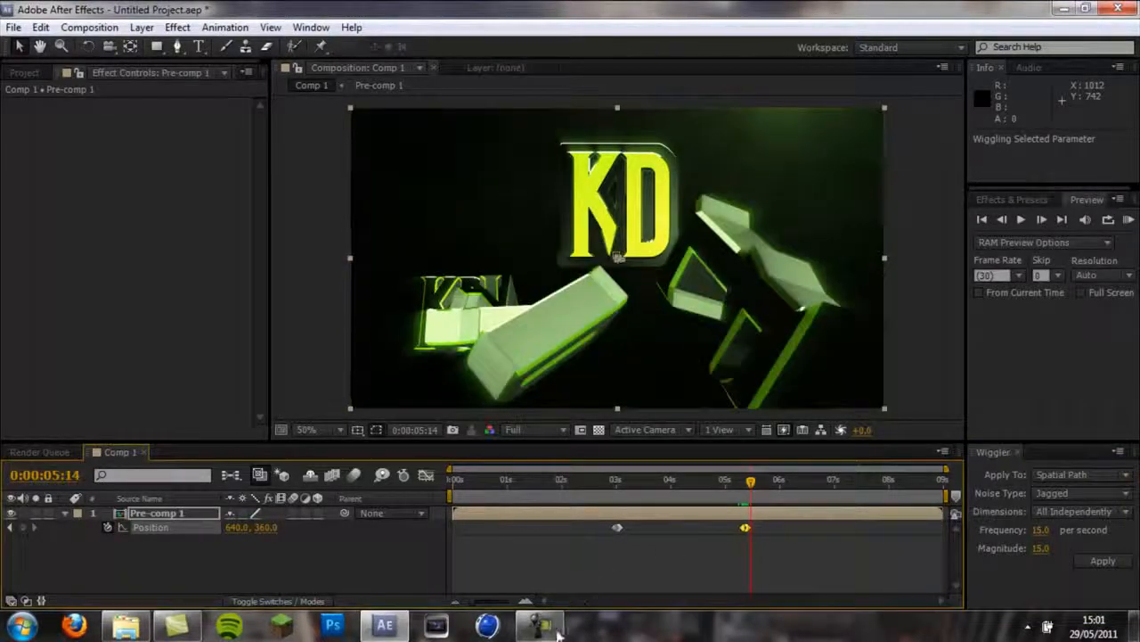
# Set the Wiggler magnitude to 50 and undo the Position keyframe added at 0:00:05:12.
pyautogui.click(557, 631)
pyautogui.click(1062, 548)
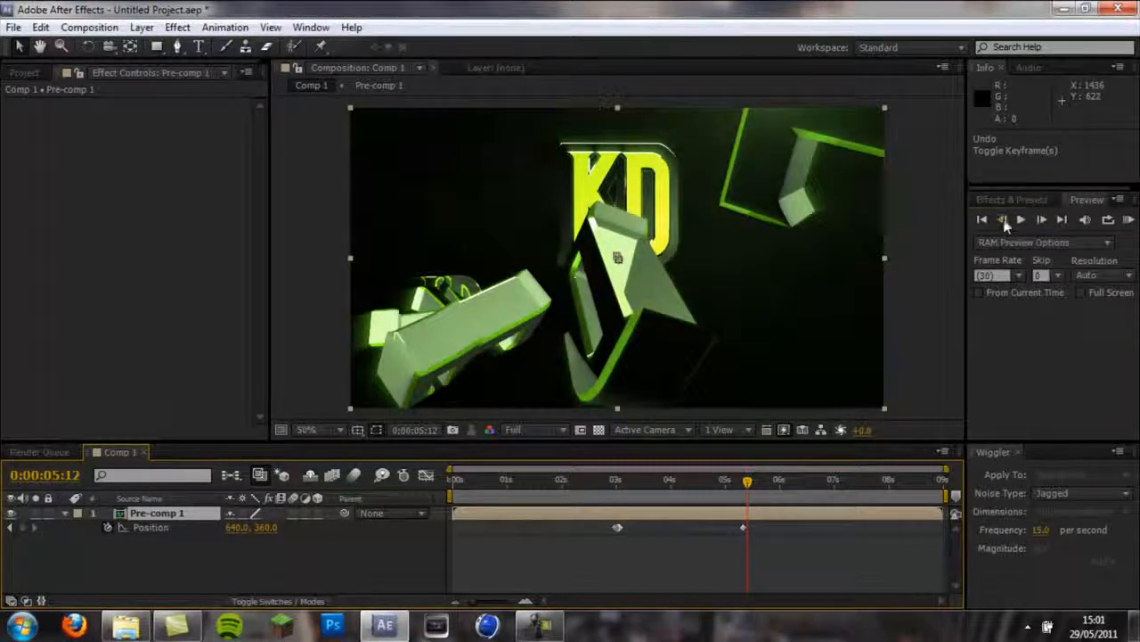
# Add a Position keyframe to Pre-comp 1 at 0:00:05:11 and select it with the keyframe just before it.
pyautogui.click(1003, 220)
pyautogui.click(1002, 221)
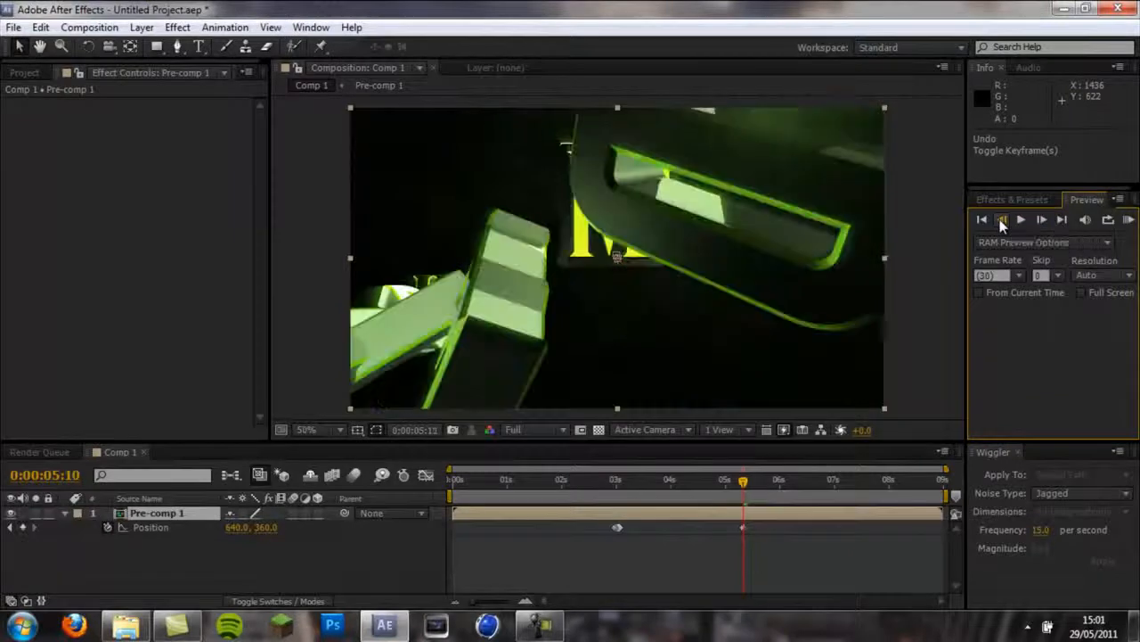
pyautogui.click(1044, 220)
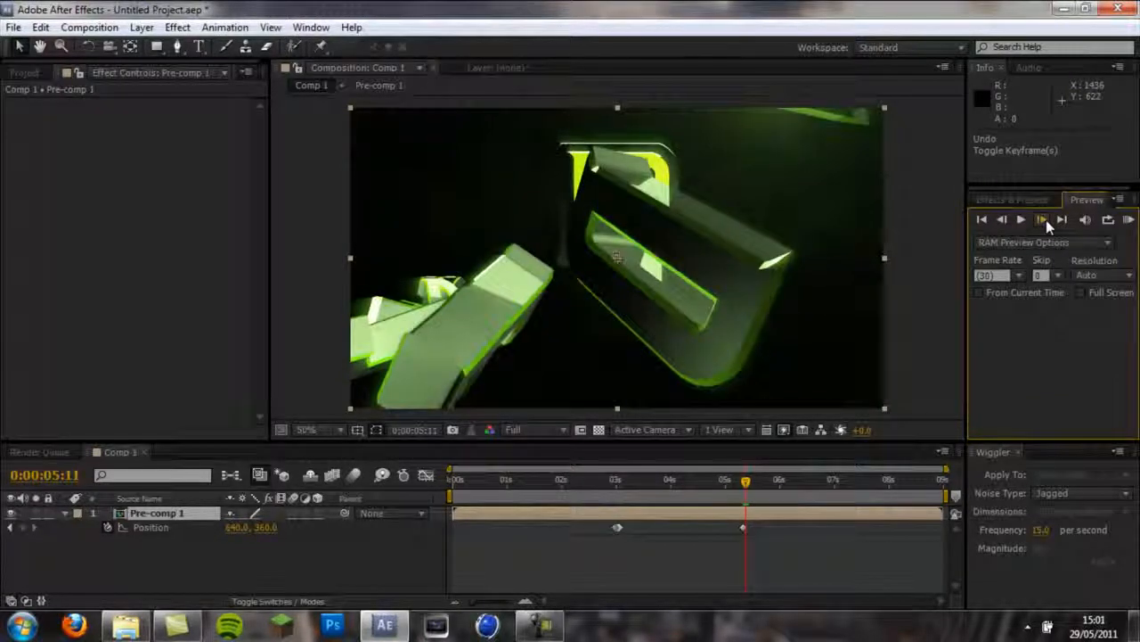
pyautogui.click(1044, 220)
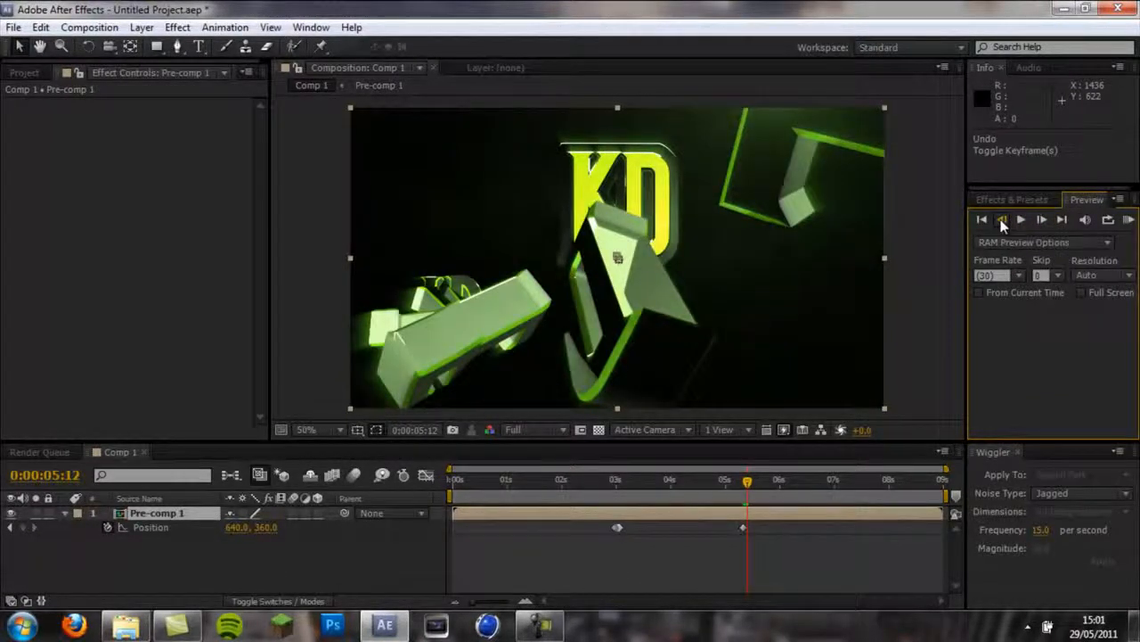
pyautogui.click(1002, 220)
pyautogui.rightClick(146, 525)
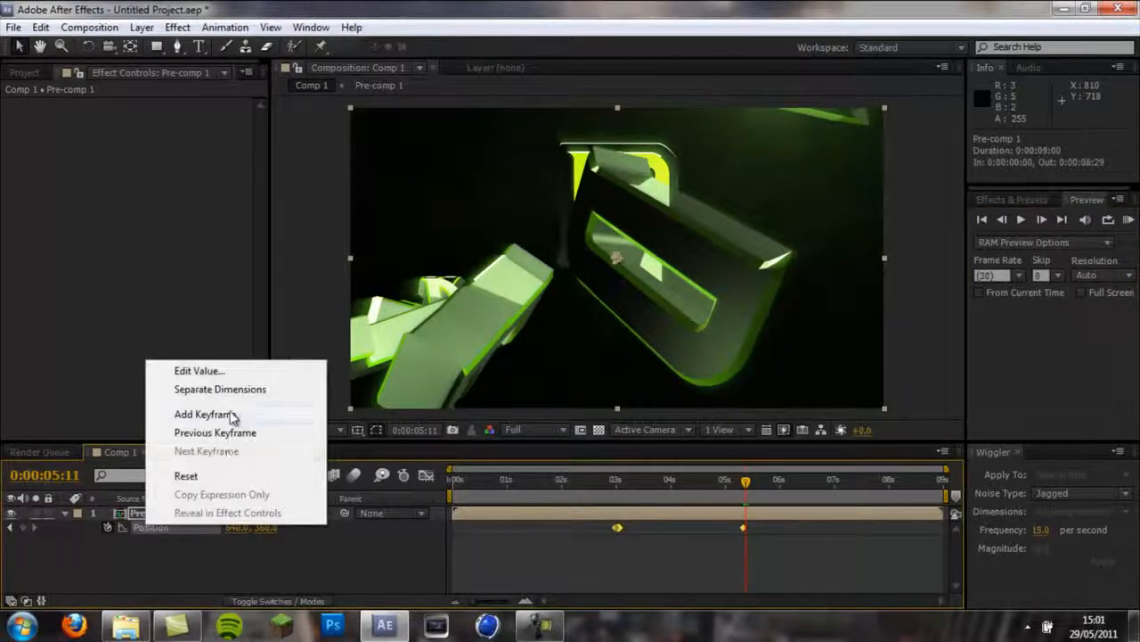
pyautogui.click(241, 411)
pyautogui.click(744, 531)
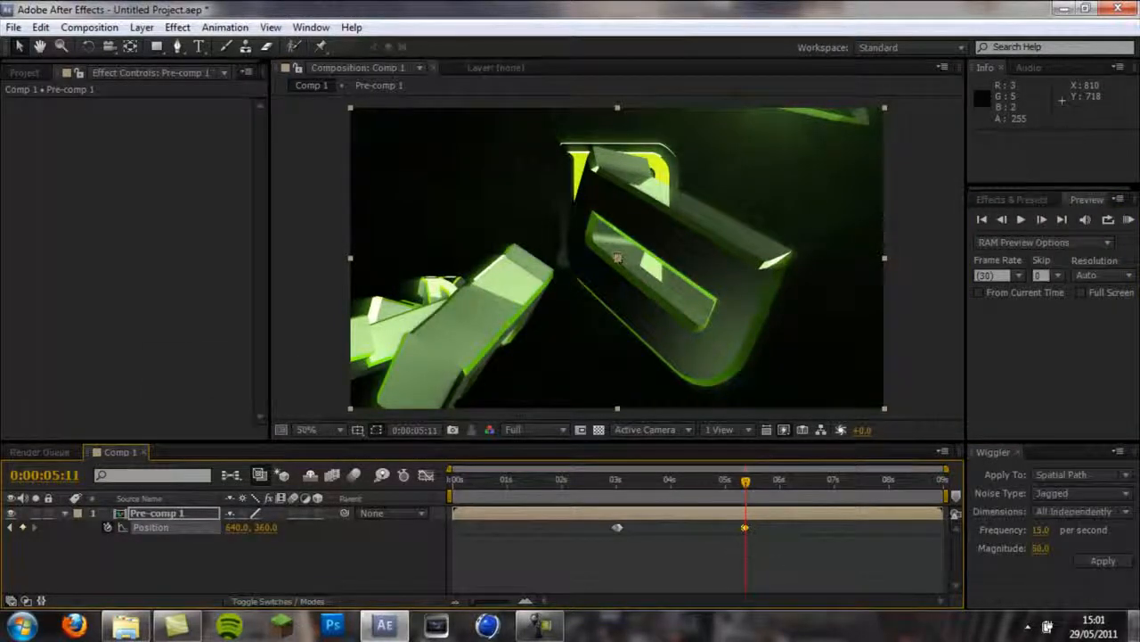
# Set the Wiggler magnitude to 30 and apply it to the selected Position keyframes.
pyautogui.click(1039, 548)
pyautogui.write('3')
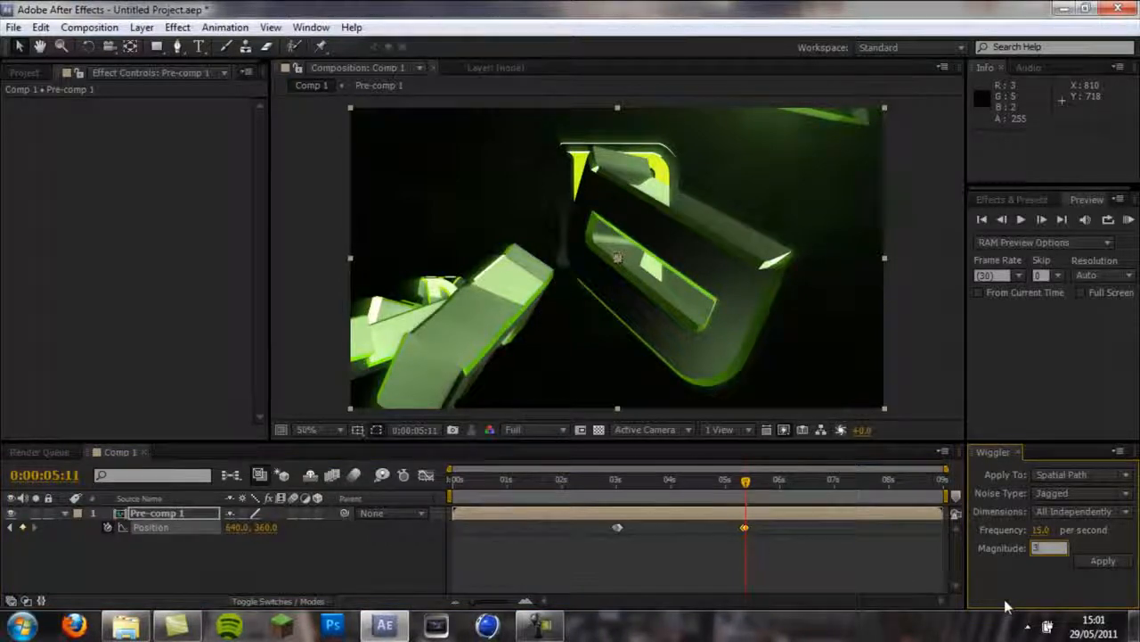
pyautogui.click(1103, 561)
# Check the frames around 0:00:05:11 and undo the wiggle and the Position keyframe added there.
pyautogui.moveTo(747, 490); pyautogui.dragTo(748, 490)
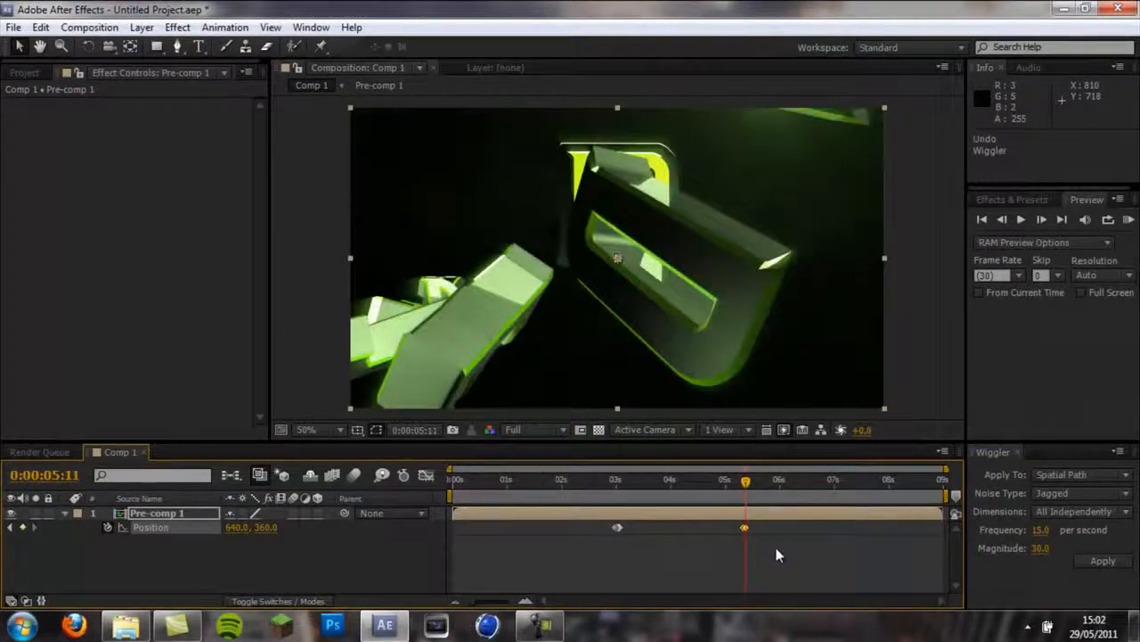
pyautogui.click(831, 550)
pyautogui.hotkey('ctrl', 'z')
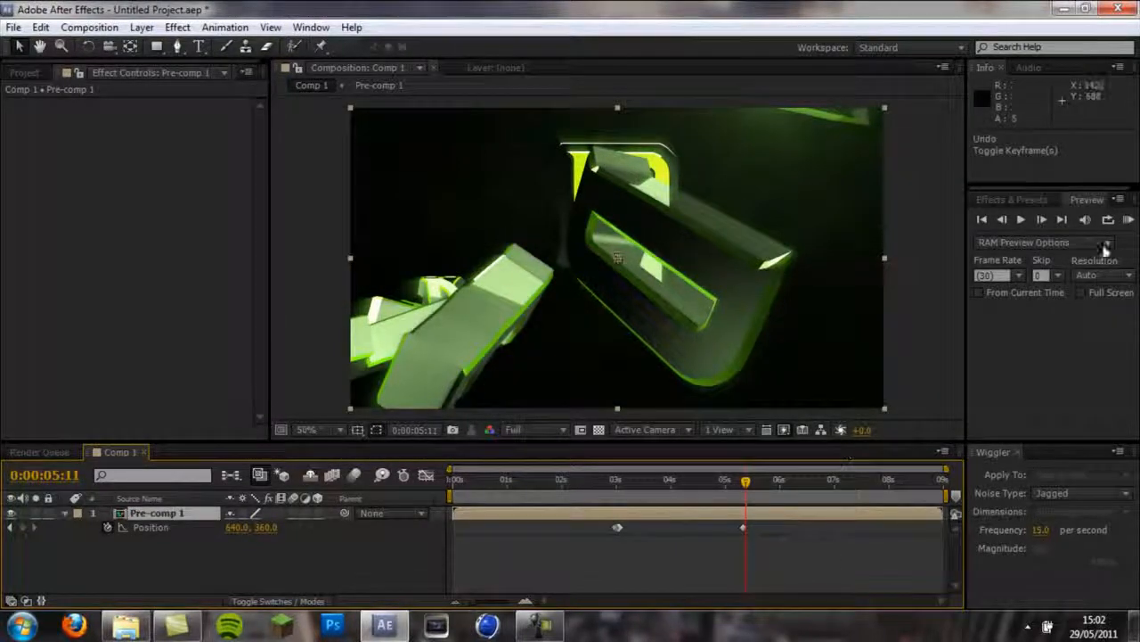
# Add a Position keyframe to Pre-comp 1 at 0:00:05:12 and select the last two Position keyframes.
pyautogui.click(1039, 220)
pyautogui.rightClick(157, 525)
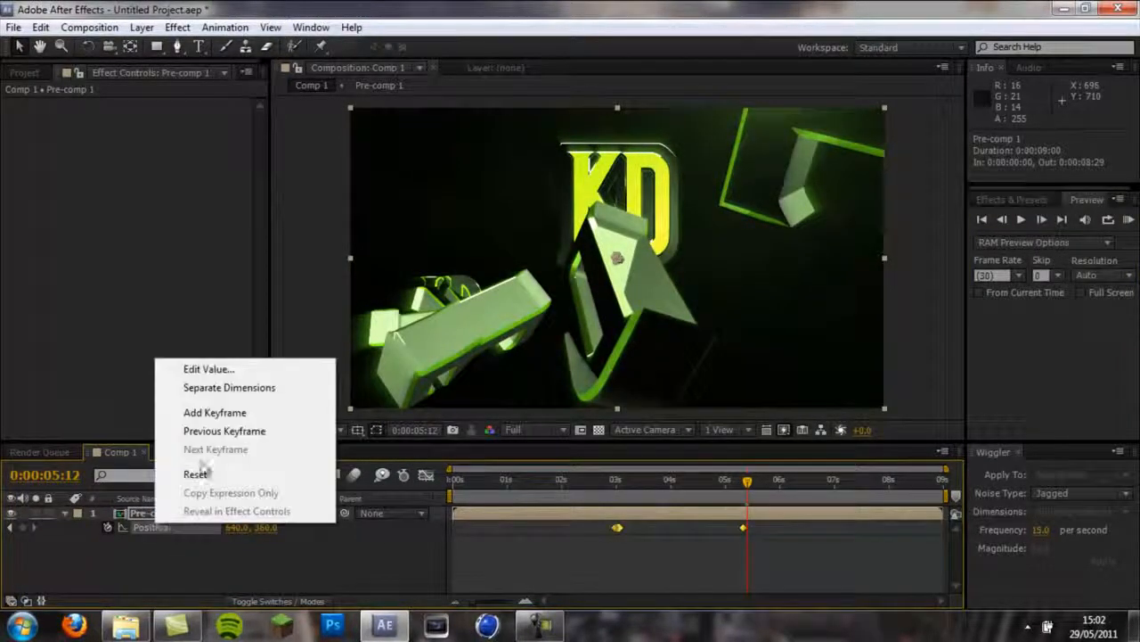
pyautogui.click(223, 410)
pyautogui.moveTo(760, 550); pyautogui.dragTo(736, 525)
# Try the Wiggler at magnitude 30 on the selected keyframes, check frame 0:00:05:11, and undo the wiggle.
pyautogui.click(1102, 563)
pyautogui.moveTo(747, 486); pyautogui.dragTo(745, 485)
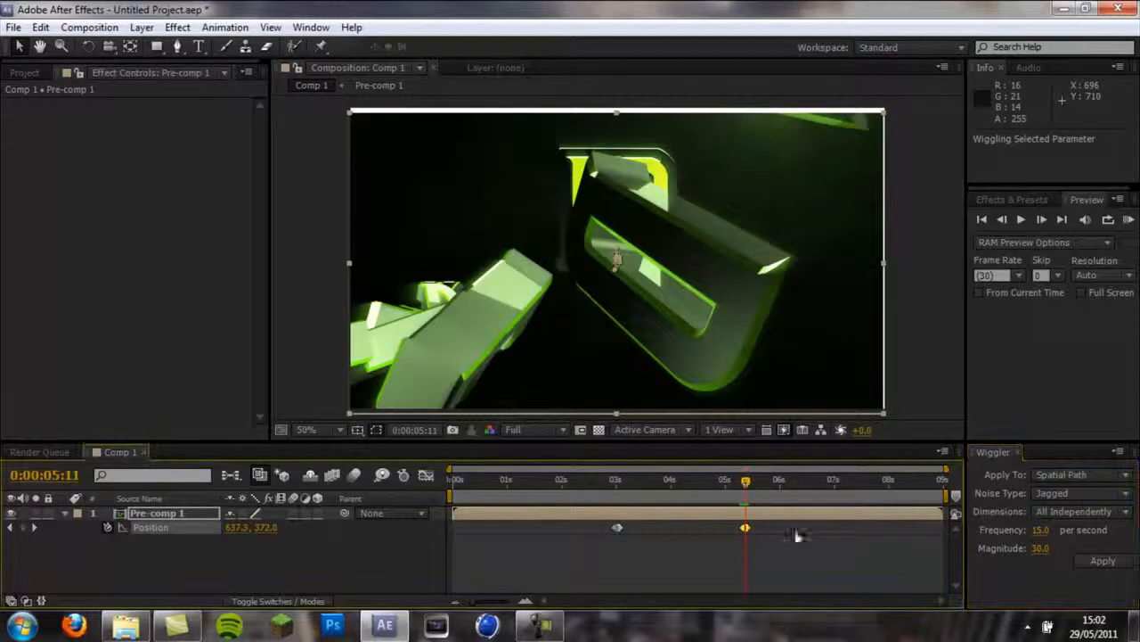
pyautogui.hotkey('ctrl', 'z')
# Set the Wiggler magnitude to 20, apply it to the selected Position keyframes and check the frames around 0:00:05:12.
pyautogui.click(1042, 549)
pyautogui.write('25')
pyautogui.click(1055, 588)
pyautogui.click(1101, 561)
pyautogui.moveTo(750, 482); pyautogui.dragTo(715, 518)
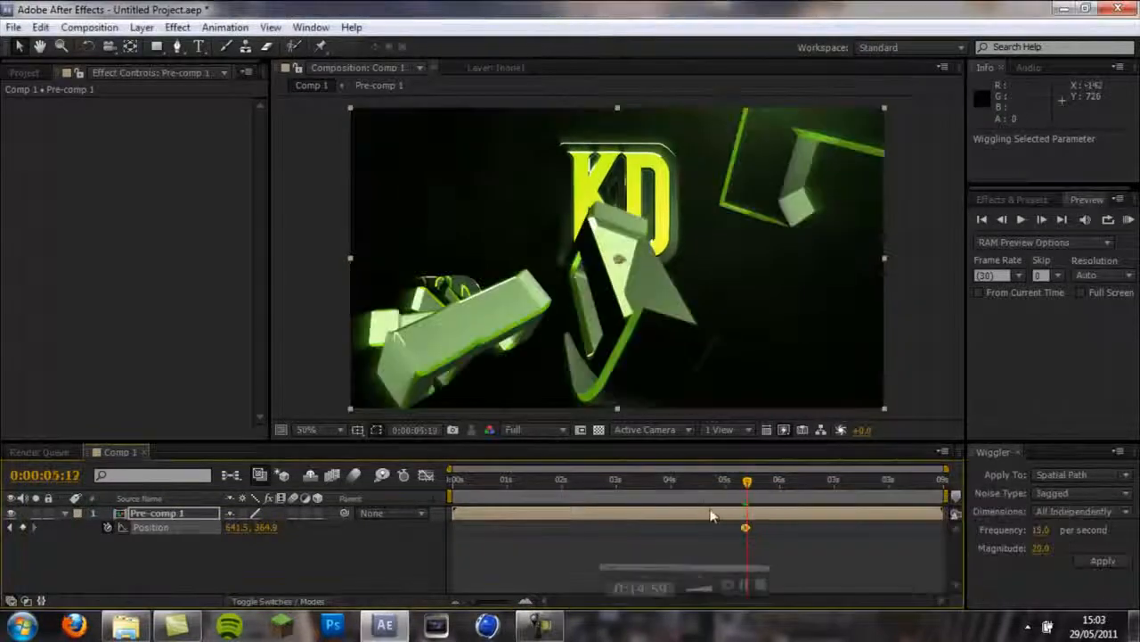
# Copy the two selected Position keyframes and paste them at 0:00:05:12.
pyautogui.moveTo(740, 496)
pyautogui.mouseDown()
pyautogui.moveTo(538, 507)
pyautogui.moveTo(820, 522)
pyautogui.moveTo(739, 534)
pyautogui.moveTo(741, 499)
pyautogui.moveTo(756, 515)
pyautogui.moveTo(748, 532)
pyautogui.moveTo(765, 532)
pyautogui.mouseUp()
pyautogui.hotkey('ctrl', 'c')
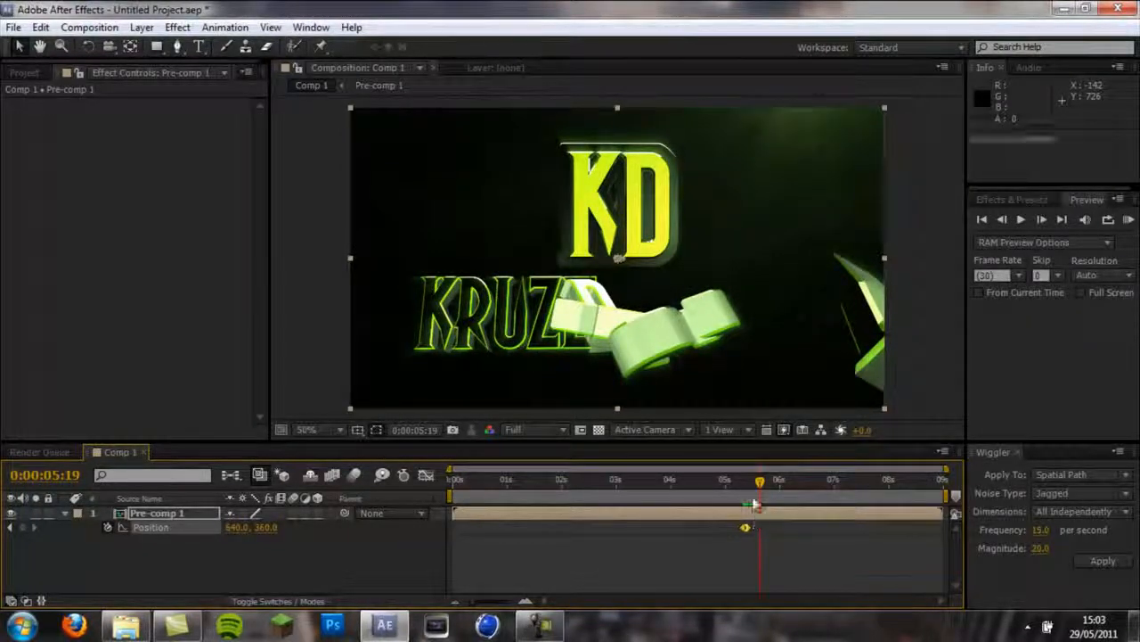
pyautogui.moveTo(759, 486)
pyautogui.mouseDown()
pyautogui.moveTo(792, 483)
pyautogui.moveTo(747, 490)
pyautogui.mouseUp()
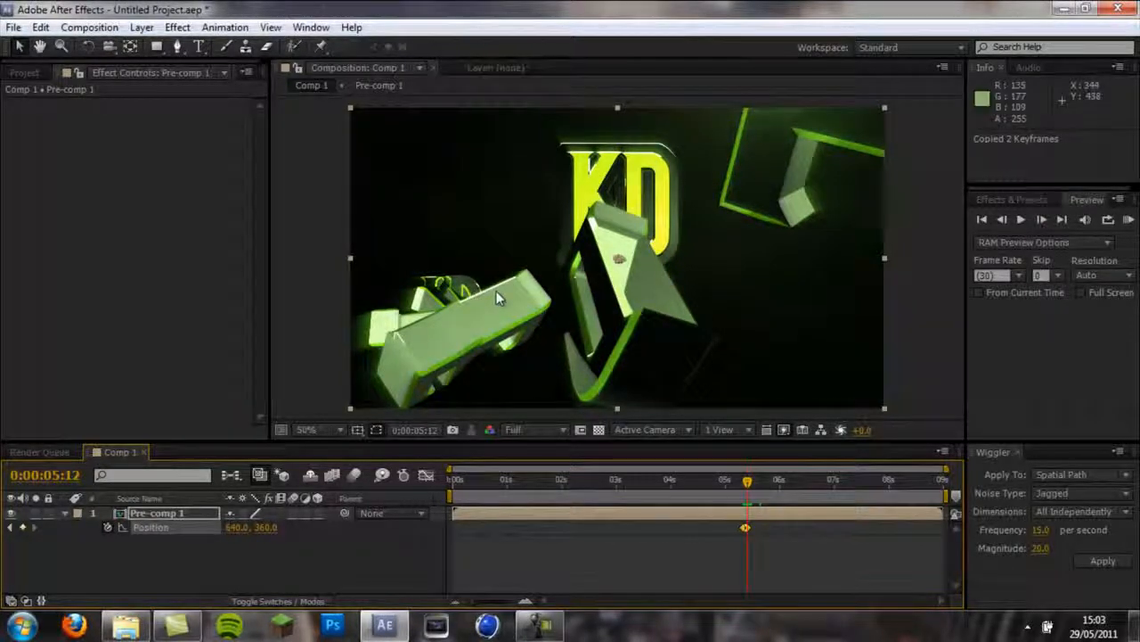
pyautogui.hotkey('ctrl', 'v')
# Paste the copied Position keyframes every two frames, at 0:00:05:14, 0:00:05:16 and 0:00:05:18.
pyautogui.click(1045, 219)
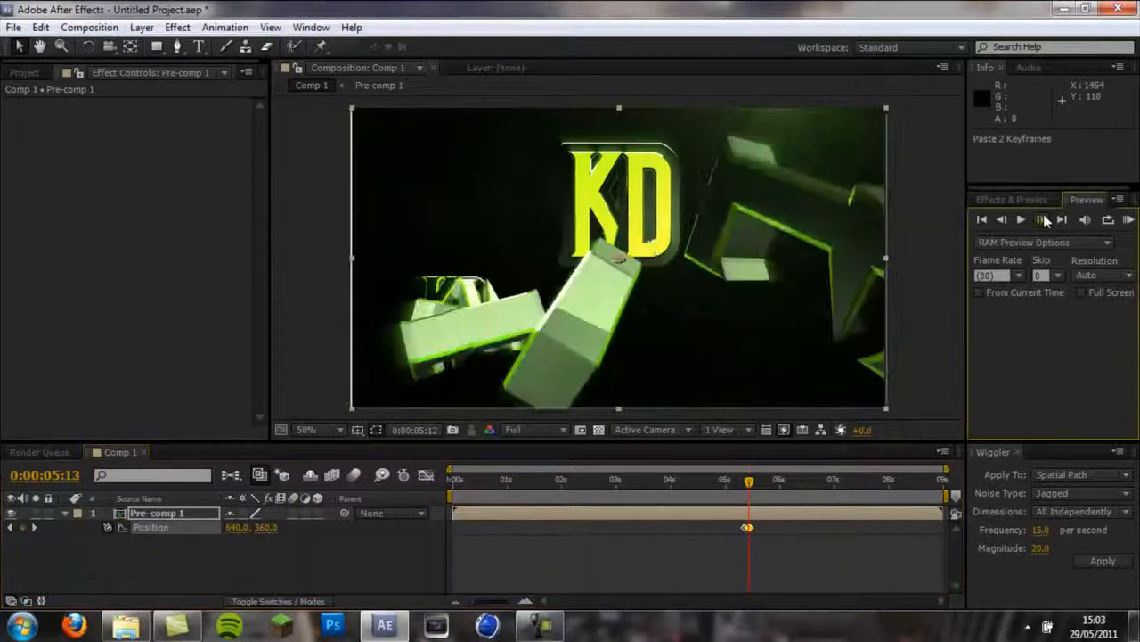
pyautogui.click(1046, 219)
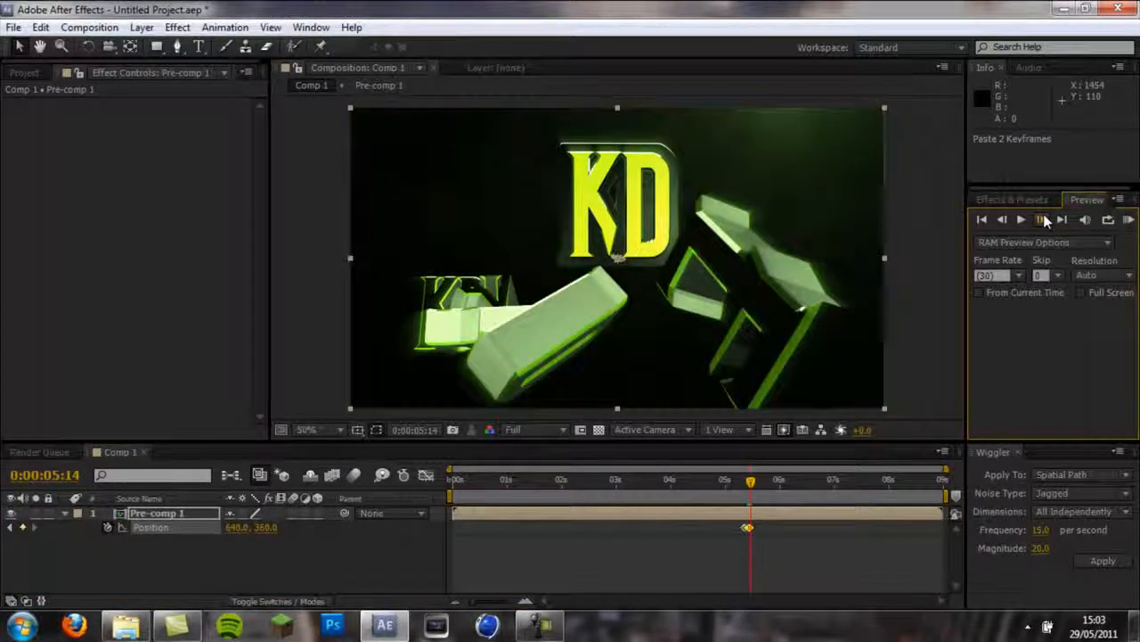
pyautogui.hotkey('ctrl', 'v')
pyautogui.click(1042, 219)
pyautogui.click(1042, 219)
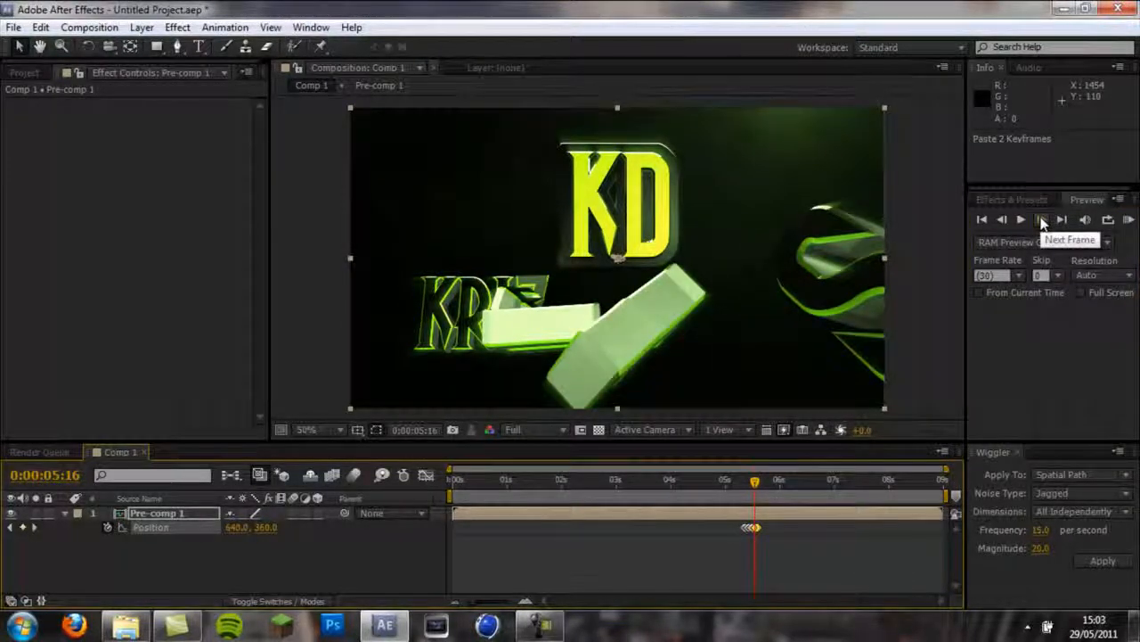
pyautogui.click(1043, 219)
pyautogui.click(1042, 220)
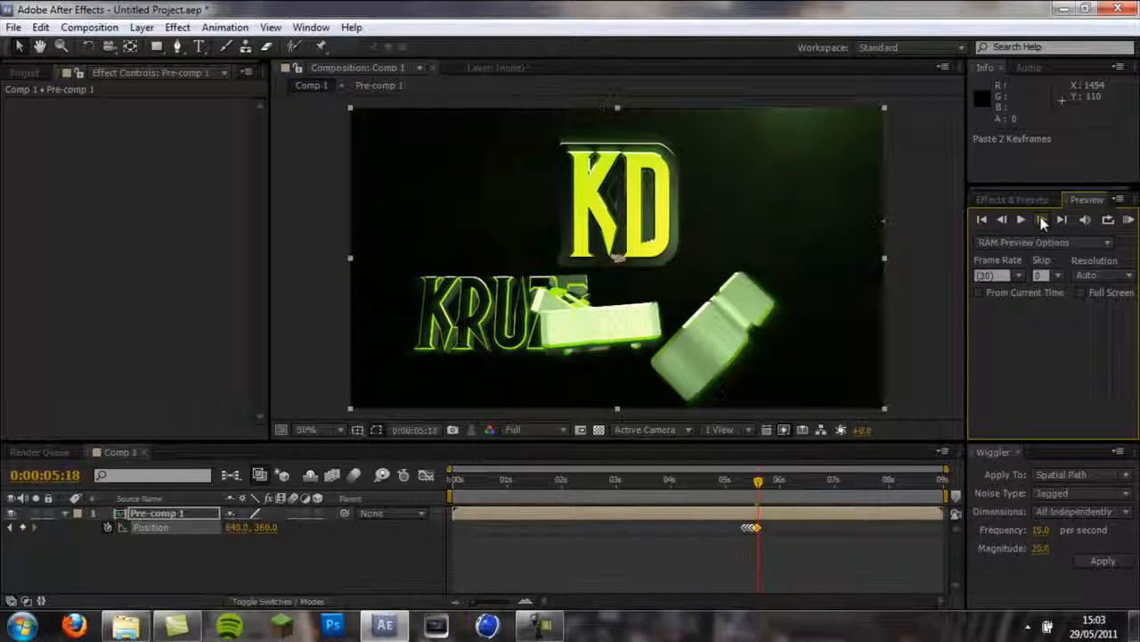
# Continue the shake by pasting the copied Position keyframes at 0:00:05:20 and 0:00:05:22.
pyautogui.click(1043, 220)
pyautogui.click(1042, 219)
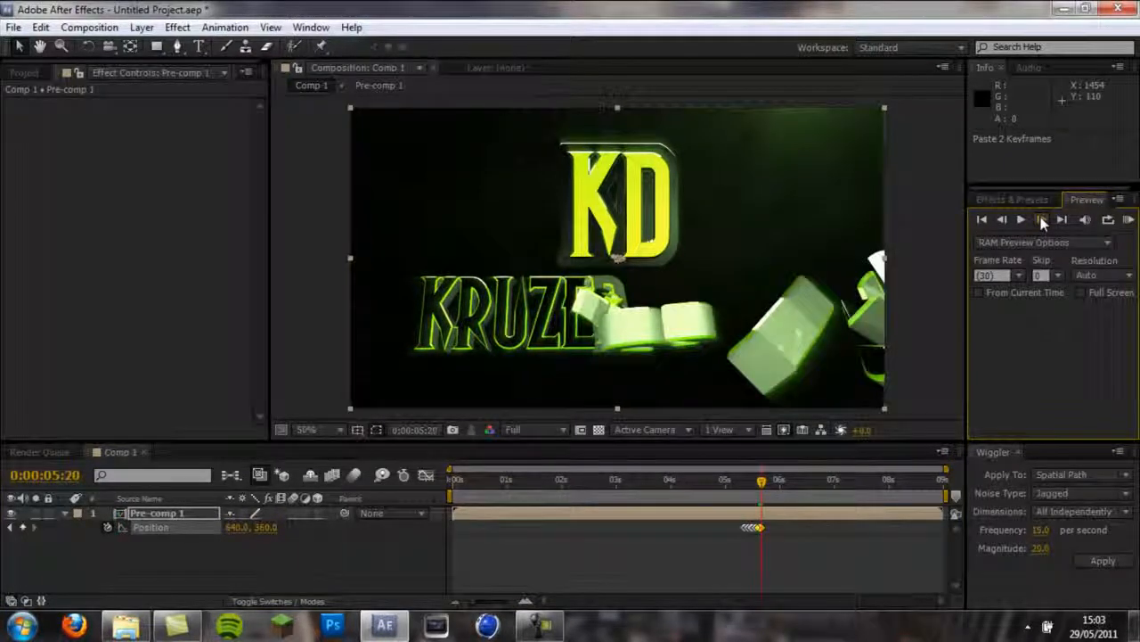
pyautogui.click(1042, 219)
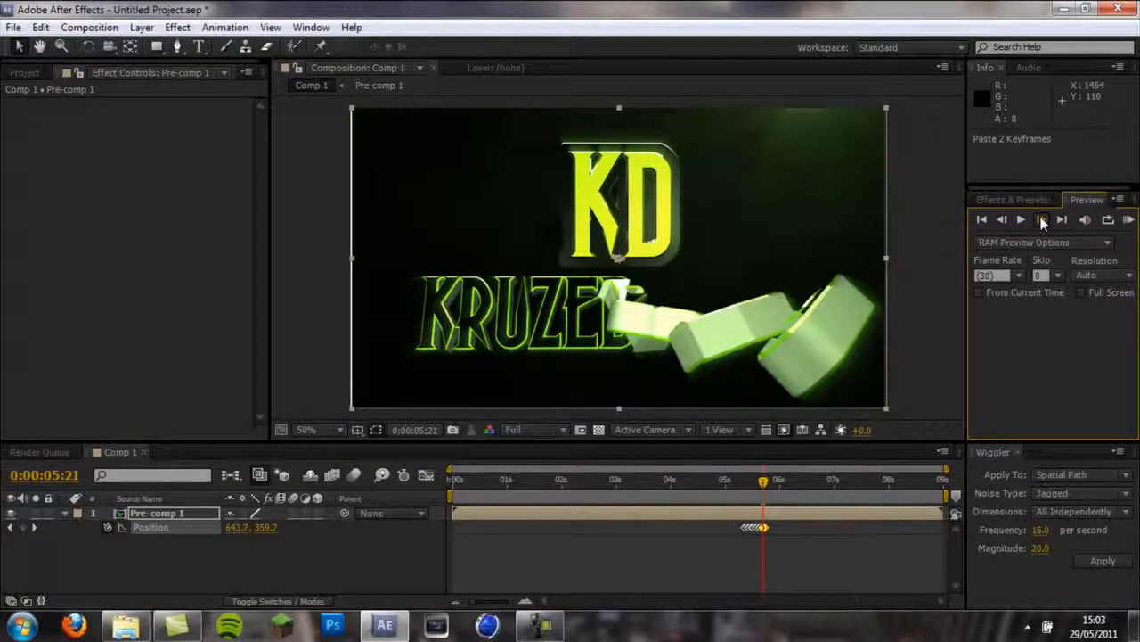
pyautogui.click(1042, 219)
pyautogui.click(1043, 219)
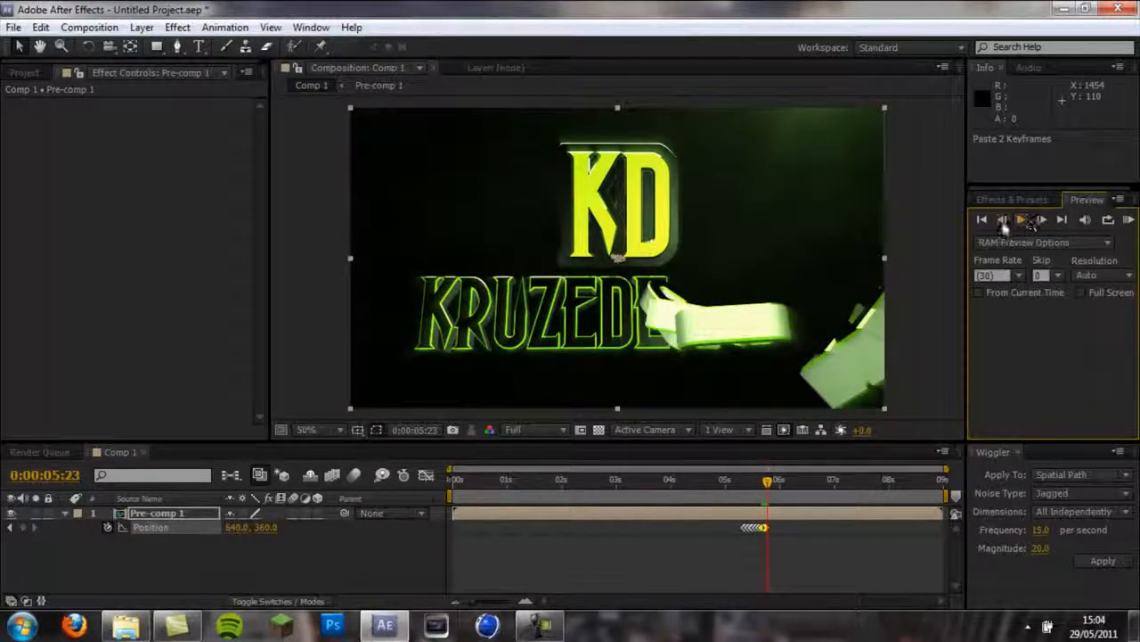
pyautogui.click(1002, 220)
pyautogui.click(1045, 220)
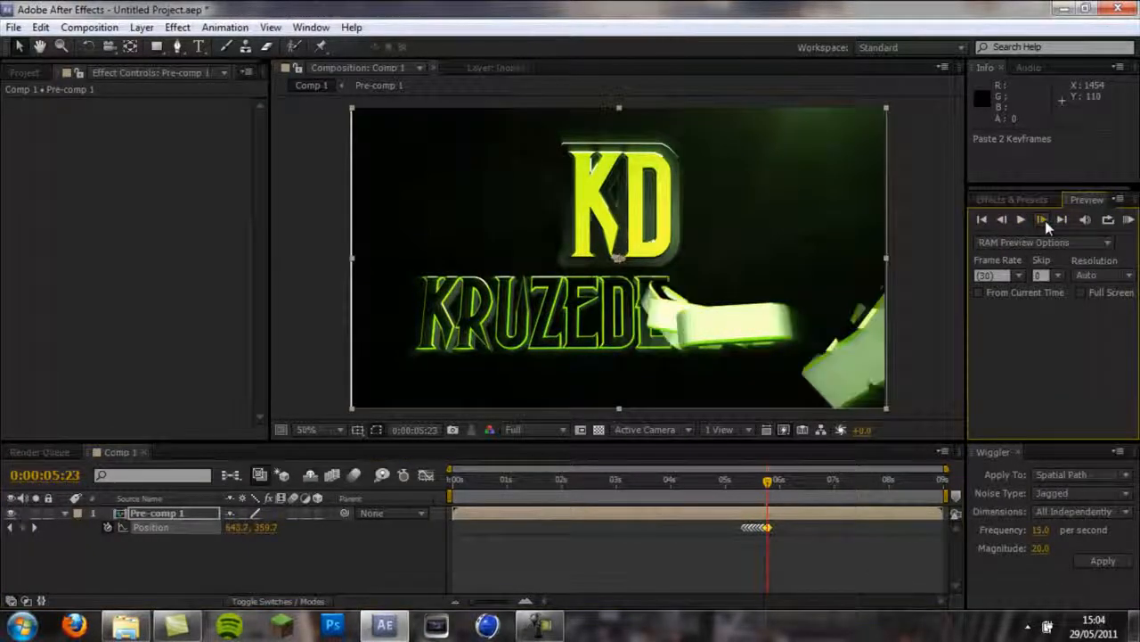
# Continue the shake by pasting the copied Position keyframes at short intervals up to 0:00:06:02.
pyautogui.click(1045, 220)
pyautogui.click(1045, 220)
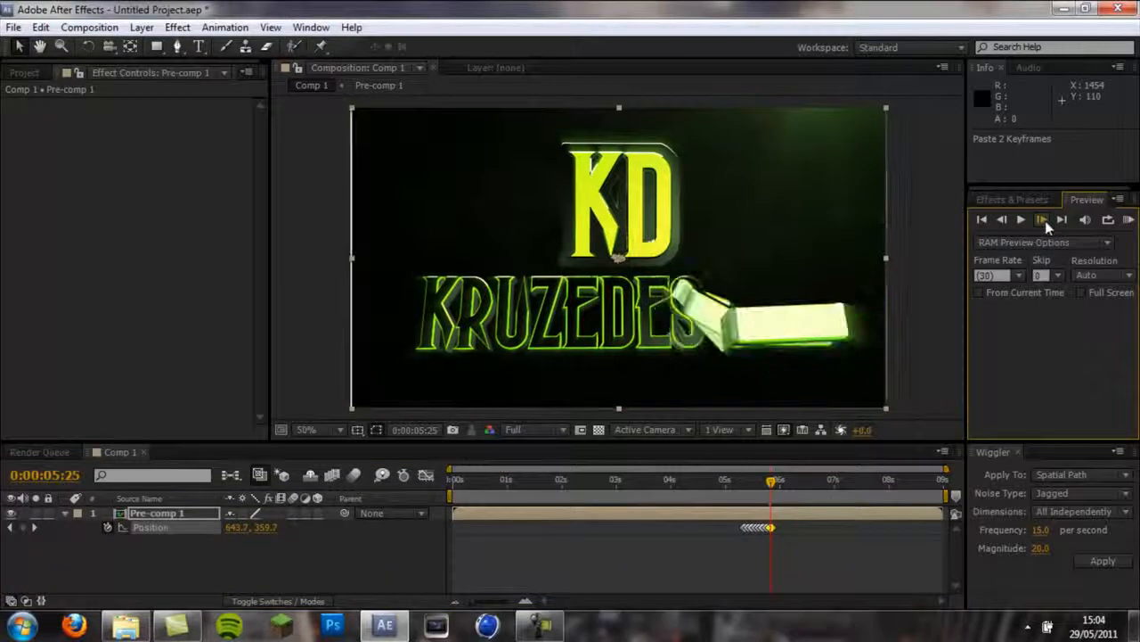
pyautogui.click(1045, 220)
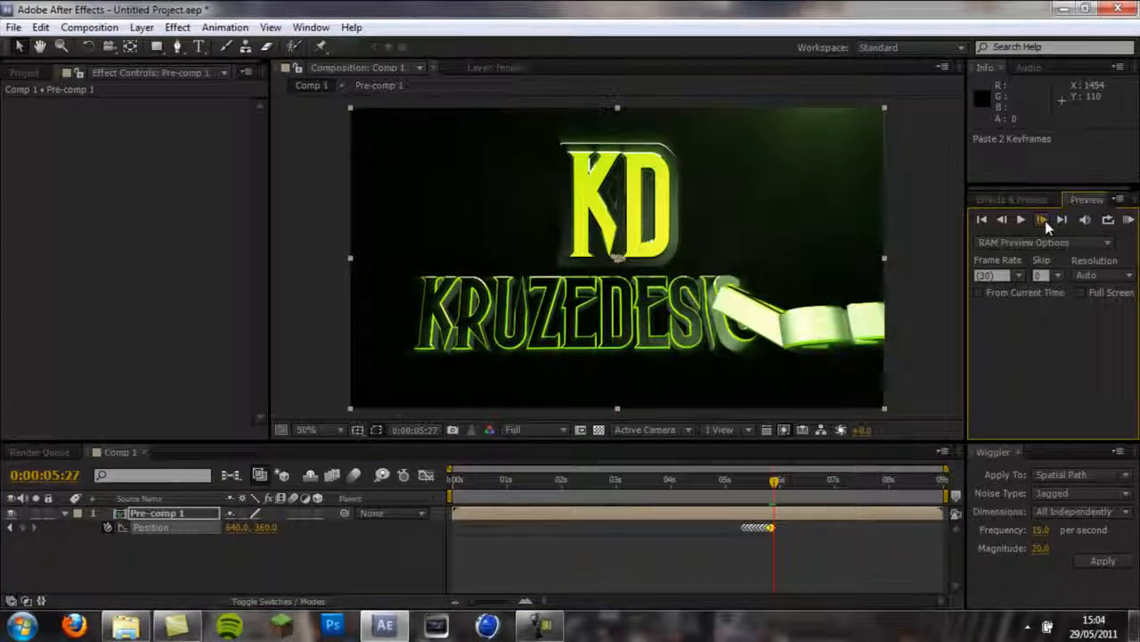
pyautogui.click(1045, 220)
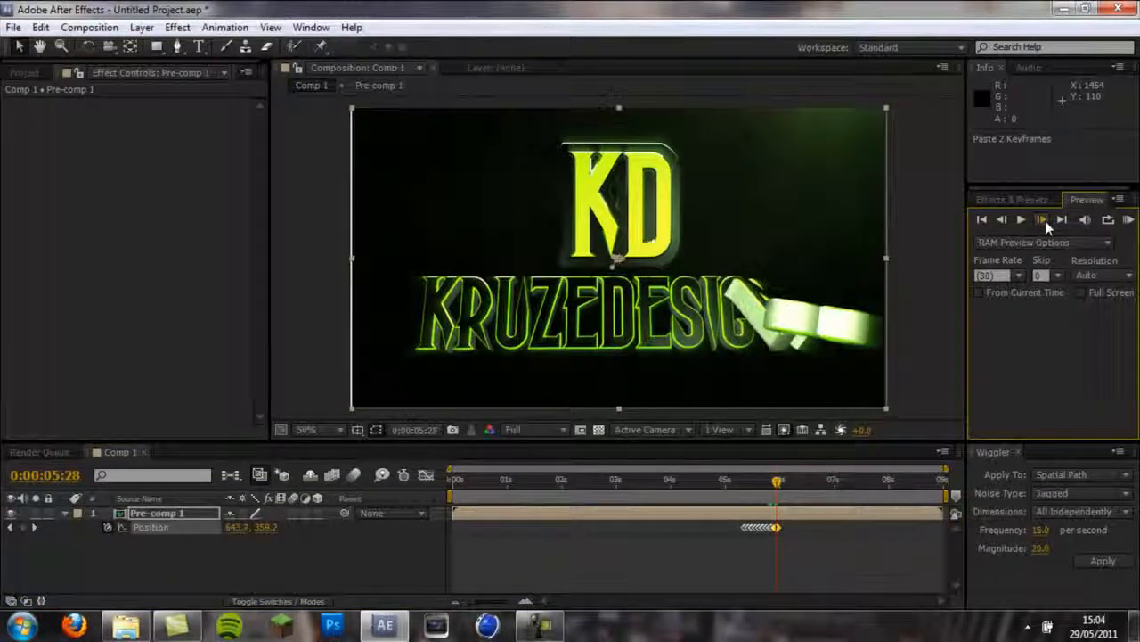
pyautogui.click(1046, 220)
pyautogui.click(1045, 220)
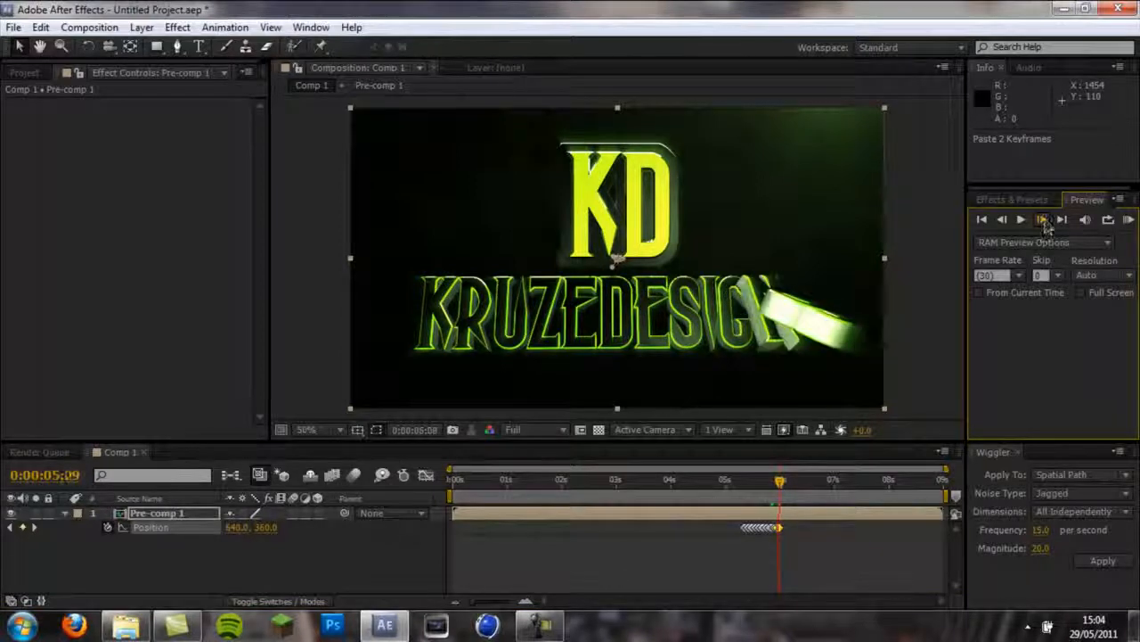
pyautogui.click(1045, 220)
pyautogui.click(1045, 221)
pyautogui.click(1045, 221)
pyautogui.hotkey('ctrl', 'v')
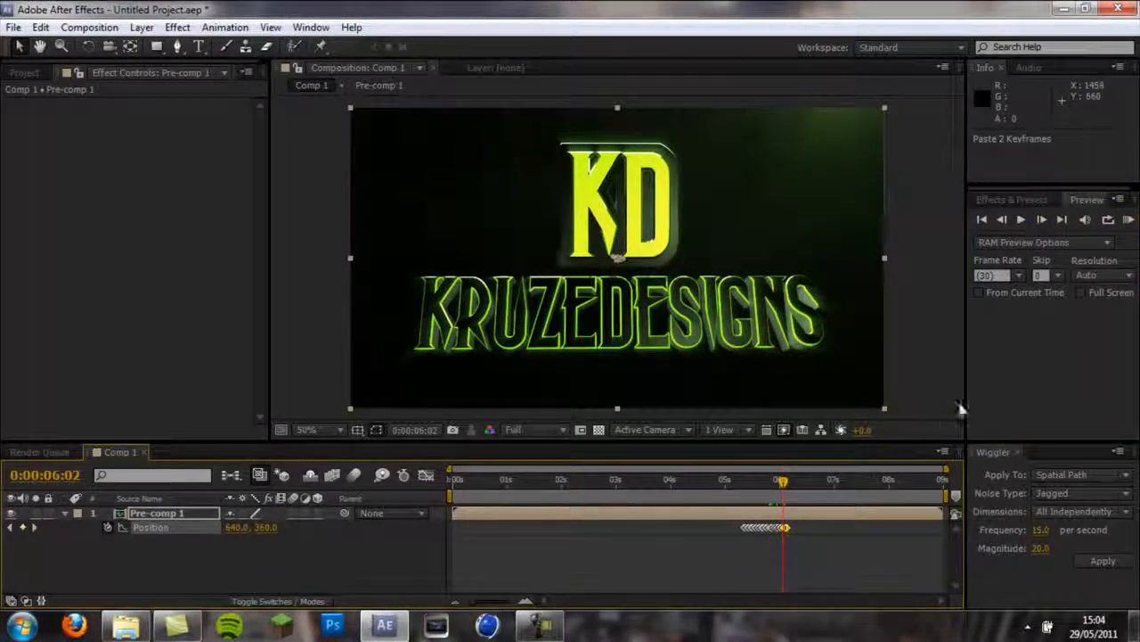
pyautogui.hotkey('ctrl', 'x')
pyautogui.click(1002, 220)
pyautogui.click(1003, 223)
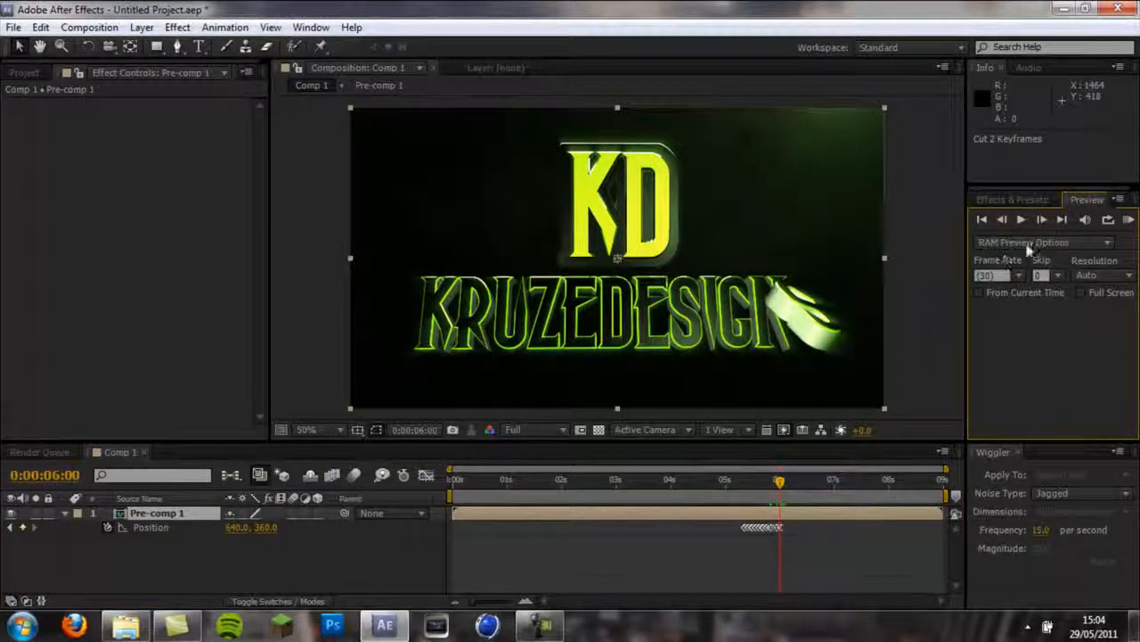
pyautogui.hotkey('ctrl', 'c')
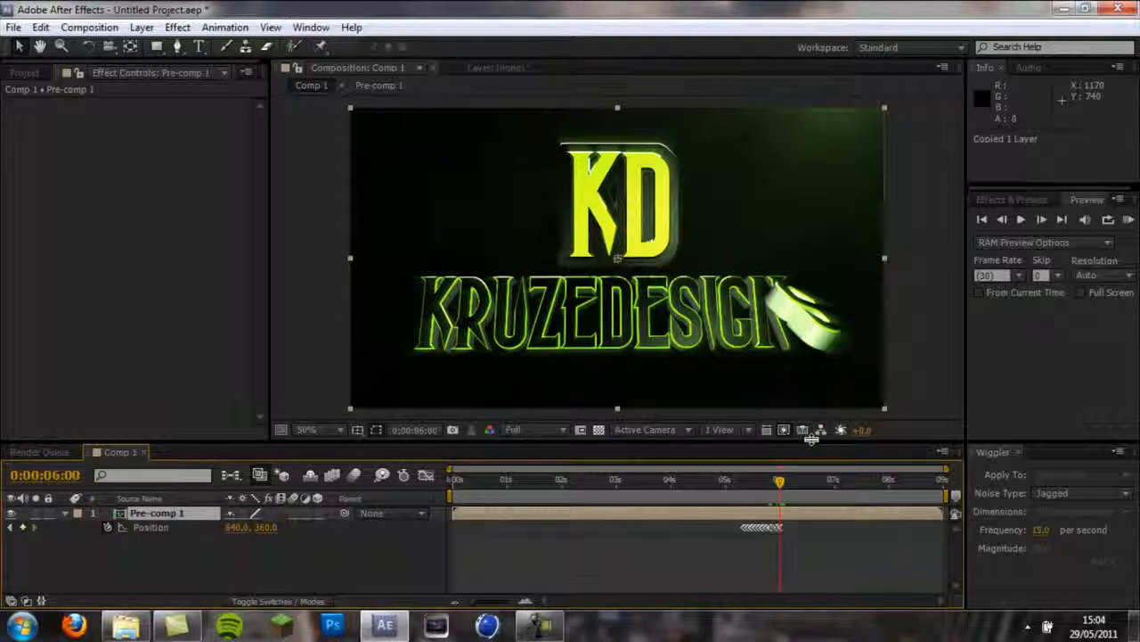
pyautogui.hotkey('ctrl', 'v')
pyautogui.hotkey('ctrl', 'z')
pyautogui.hotkey('ctrl', 'z')
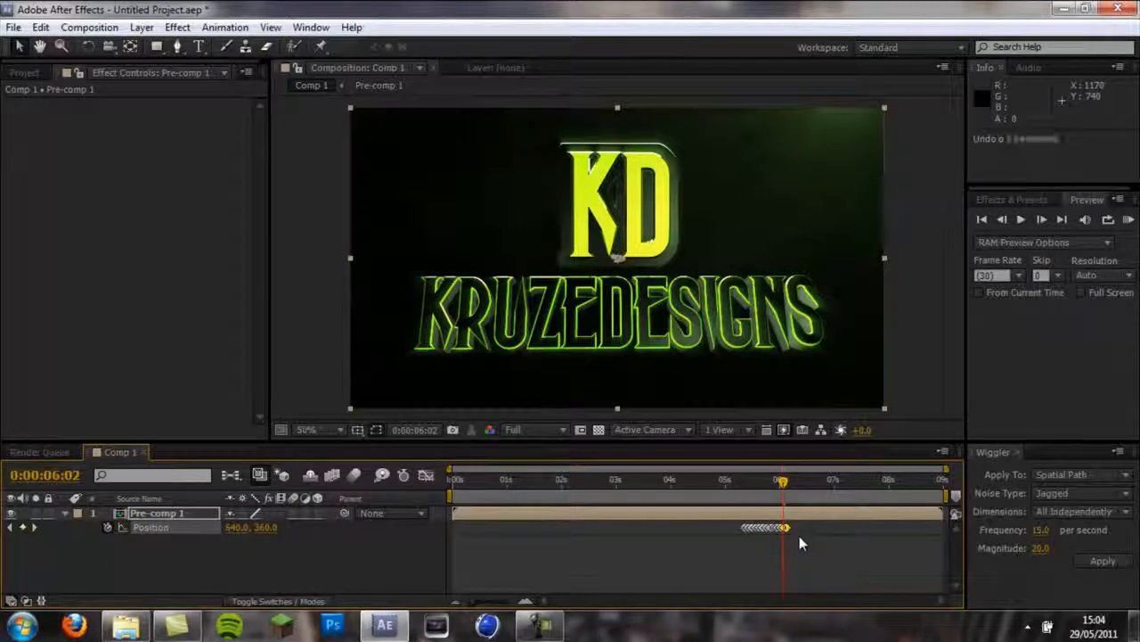
# Delete the keyframe pair at 0:00:06:02 and paste the copied Position keyframes at 0:00:06:01 instead.
pyautogui.press('Delete')
pyautogui.click(1008, 218)
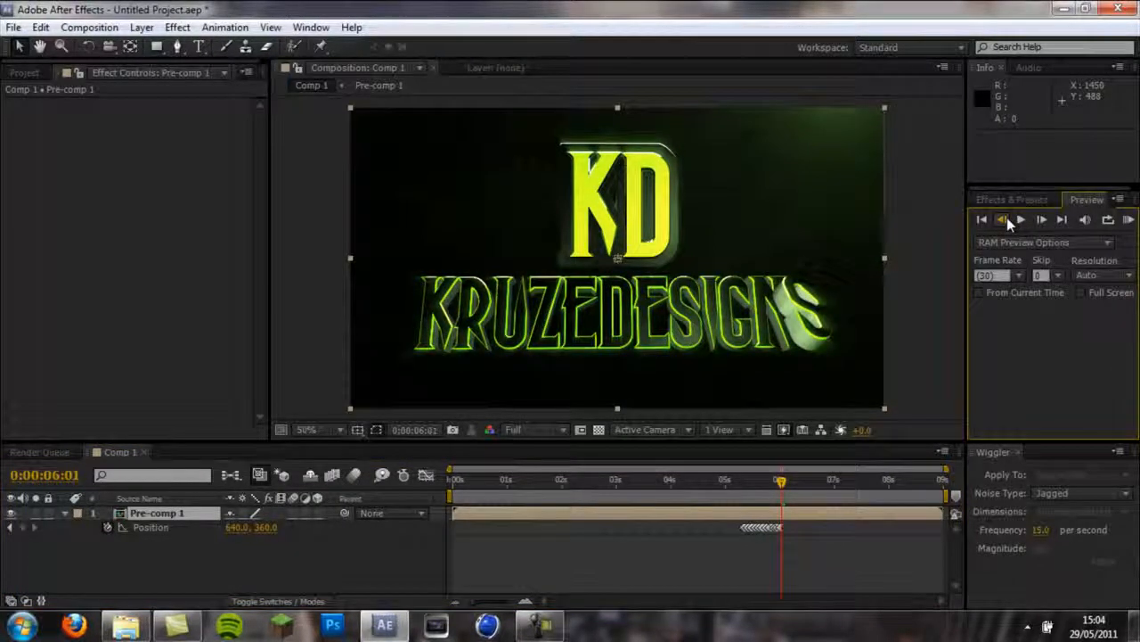
pyautogui.hotkey('ctrl', 'v')
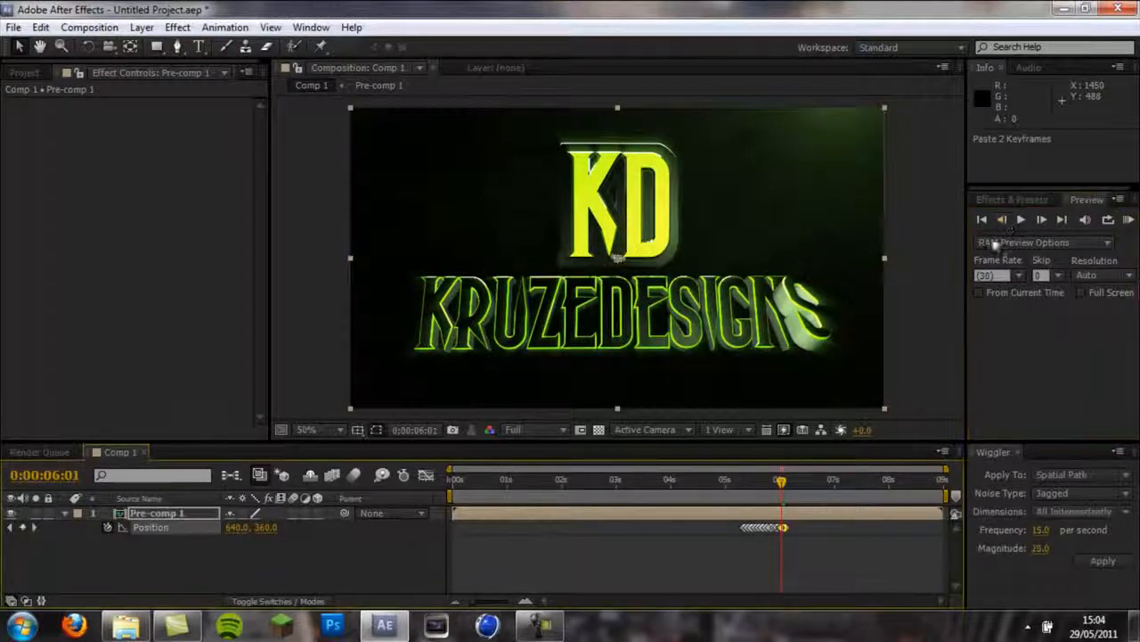
pyautogui.moveTo(781, 488); pyautogui.dragTo(788, 531)
pyautogui.click(788, 532)
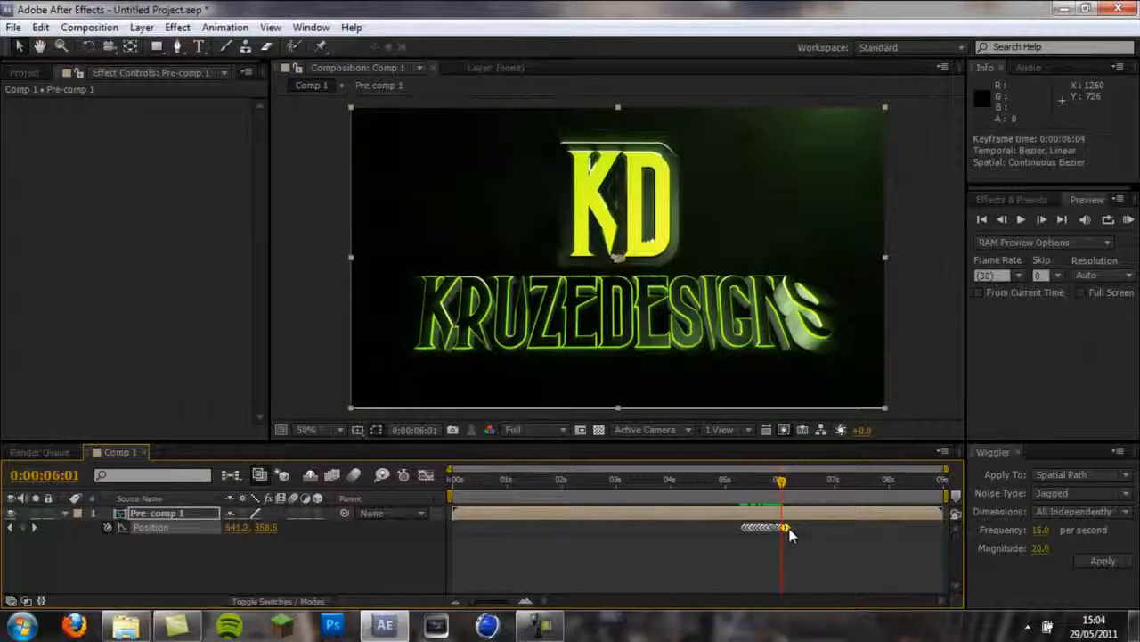
# Play back the shake section several times, starting between 0:00:05:04 and 0:00:05:08, to check the camera movement.
pyautogui.moveTo(782, 487); pyautogui.dragTo(732, 490)
pyautogui.click(1021, 223)
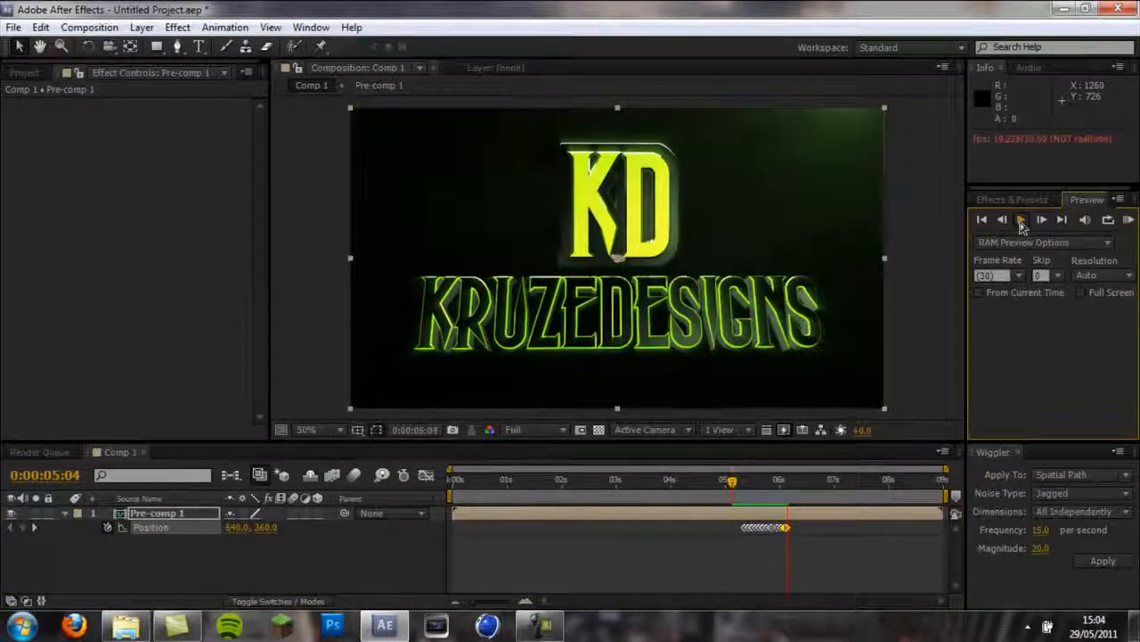
pyautogui.click(1009, 221)
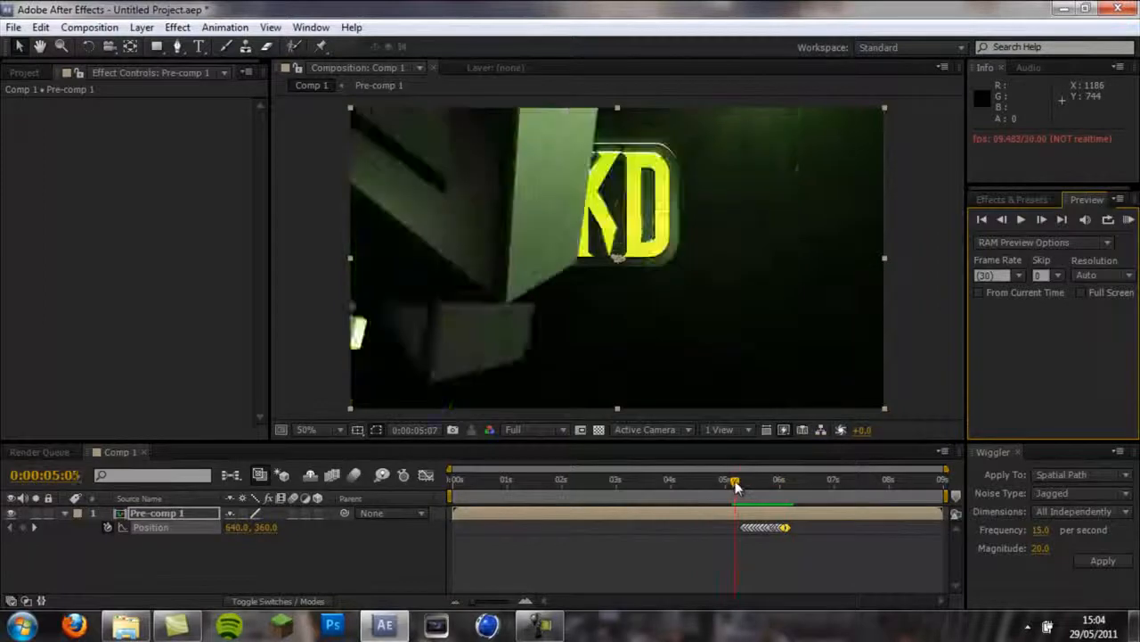
pyautogui.click(1021, 219)
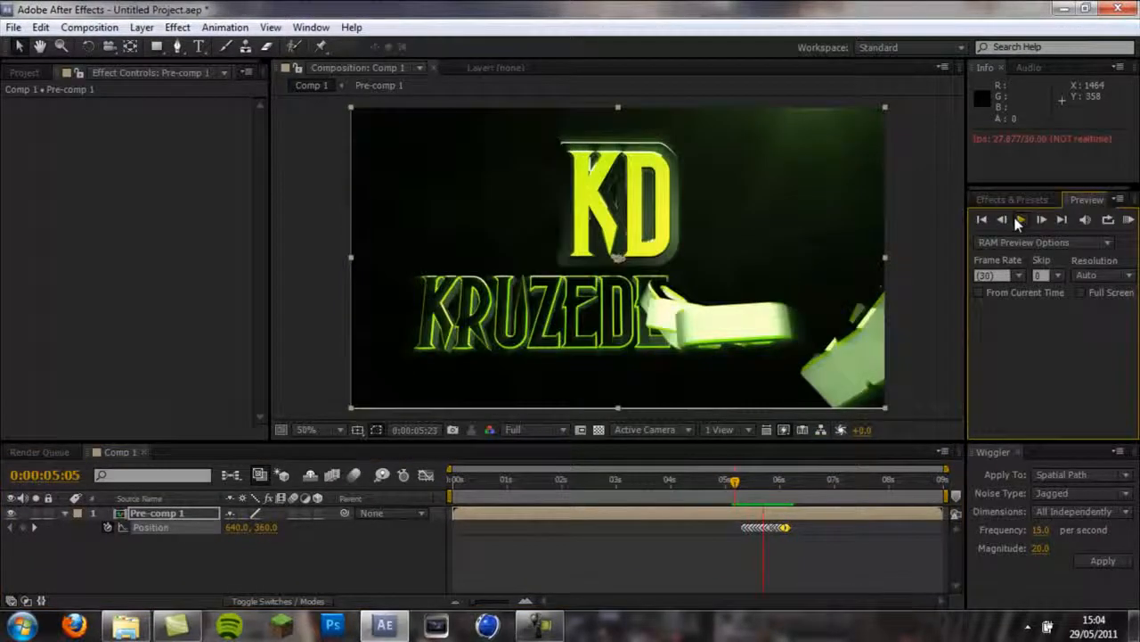
pyautogui.click(745, 482)
pyautogui.moveTo(740, 481)
pyautogui.mouseDown()
pyautogui.moveTo(770, 486)
pyautogui.moveTo(757, 488)
pyautogui.moveTo(768, 505)
pyautogui.moveTo(739, 496)
pyautogui.mouseUp()
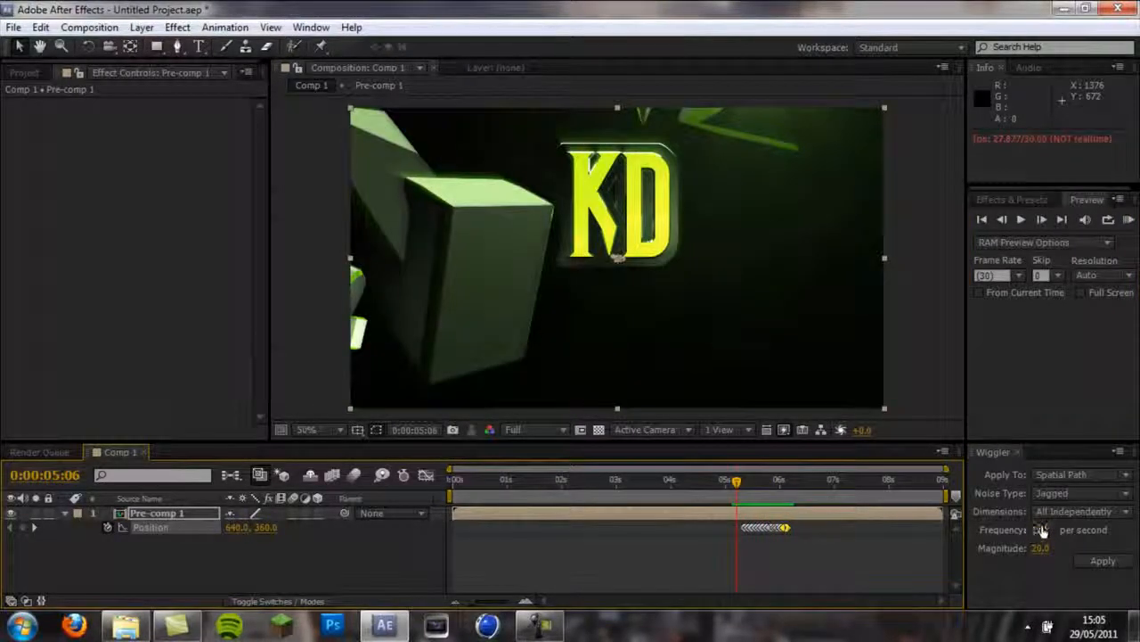
pyautogui.click(1020, 219)
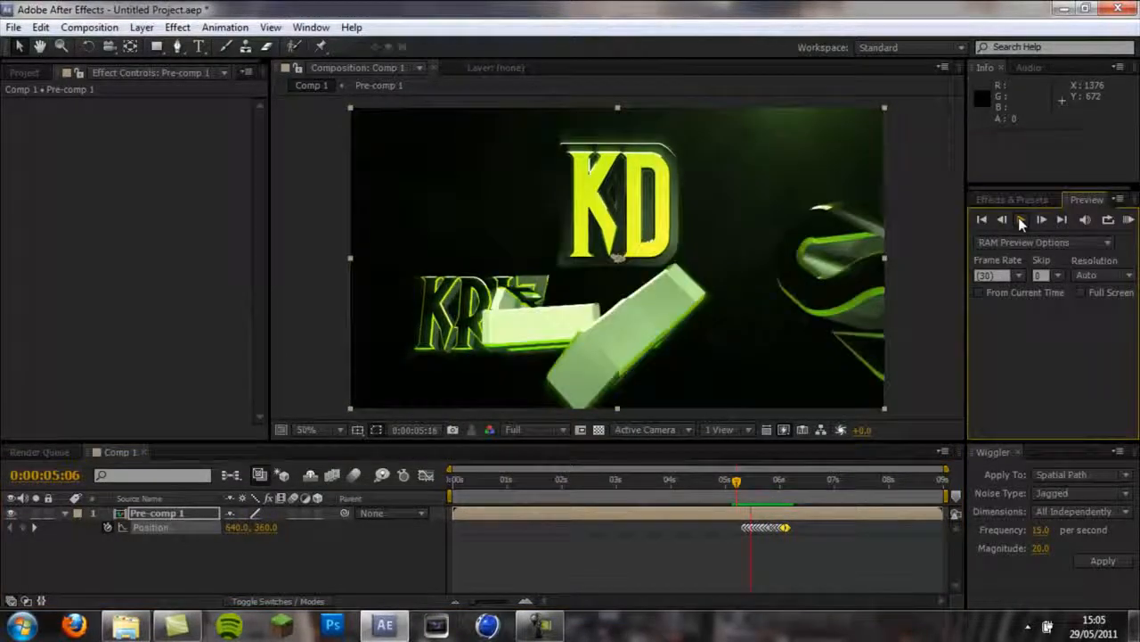
pyautogui.click(751, 486)
pyautogui.moveTo(751, 486); pyautogui.dragTo(740, 487)
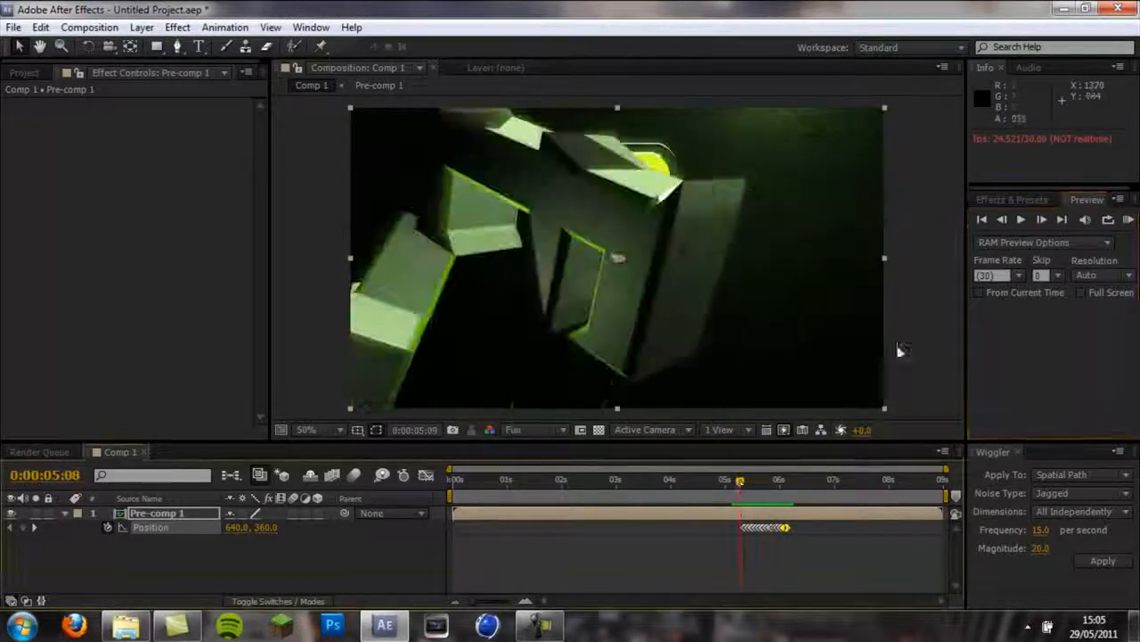
pyautogui.click(1020, 219)
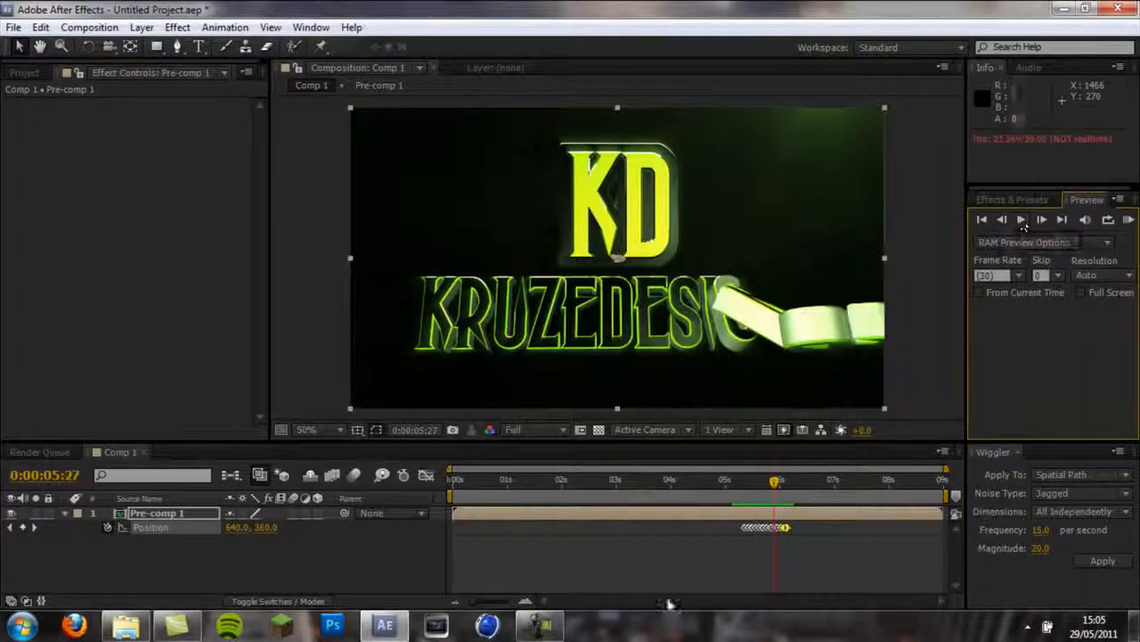
# Add Position keyframes to Pre-comp 1 at 0:00:02:27 and 0:00:03:01, around the logo's light flash.
pyautogui.moveTo(747, 482); pyautogui.dragTo(611, 509)
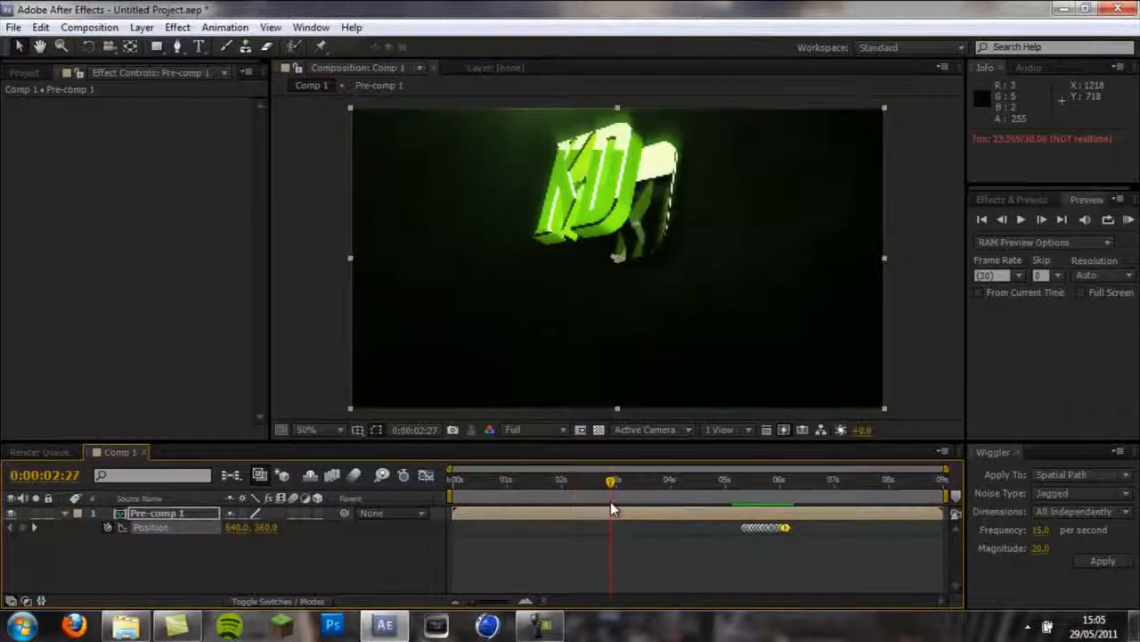
pyautogui.click(169, 514)
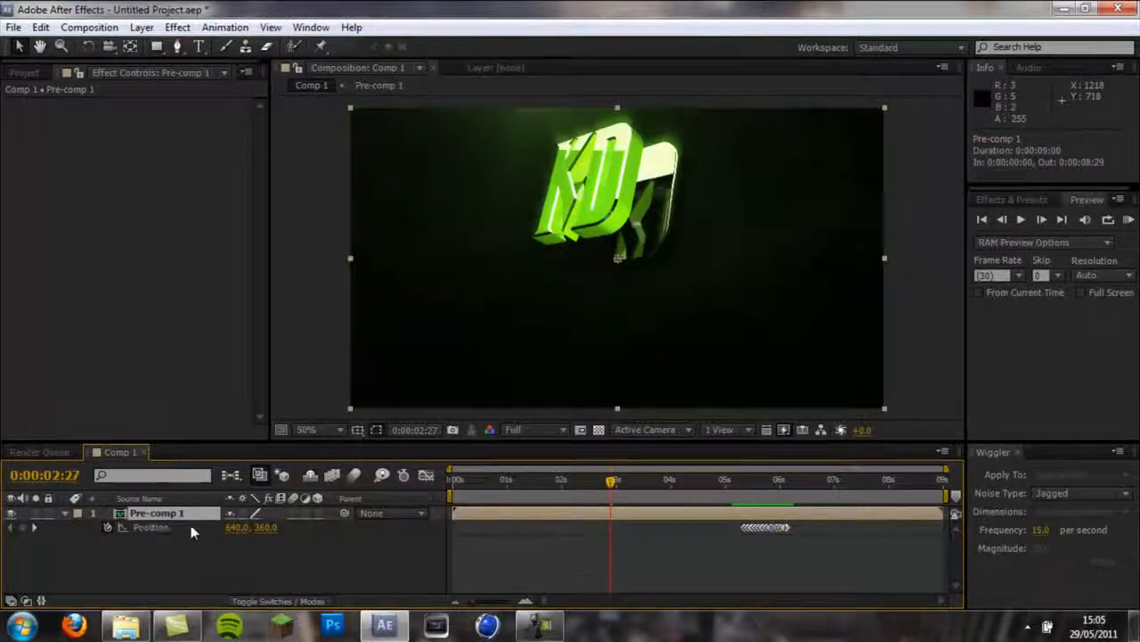
pyautogui.click(156, 525)
pyautogui.rightClick(158, 527)
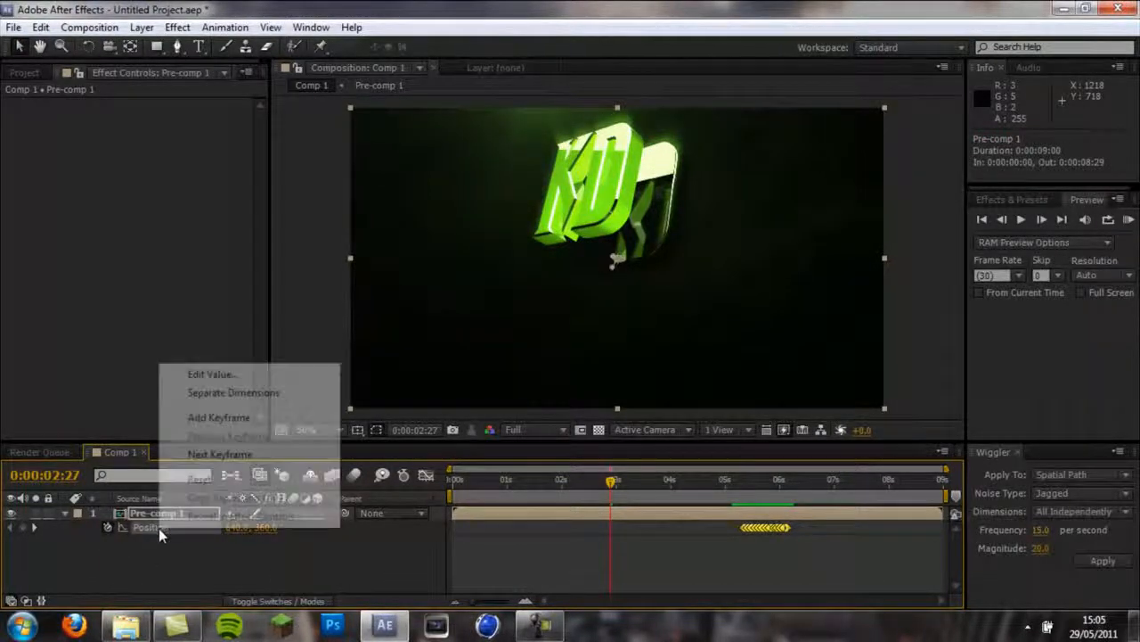
pyautogui.click(223, 419)
pyautogui.click(1043, 221)
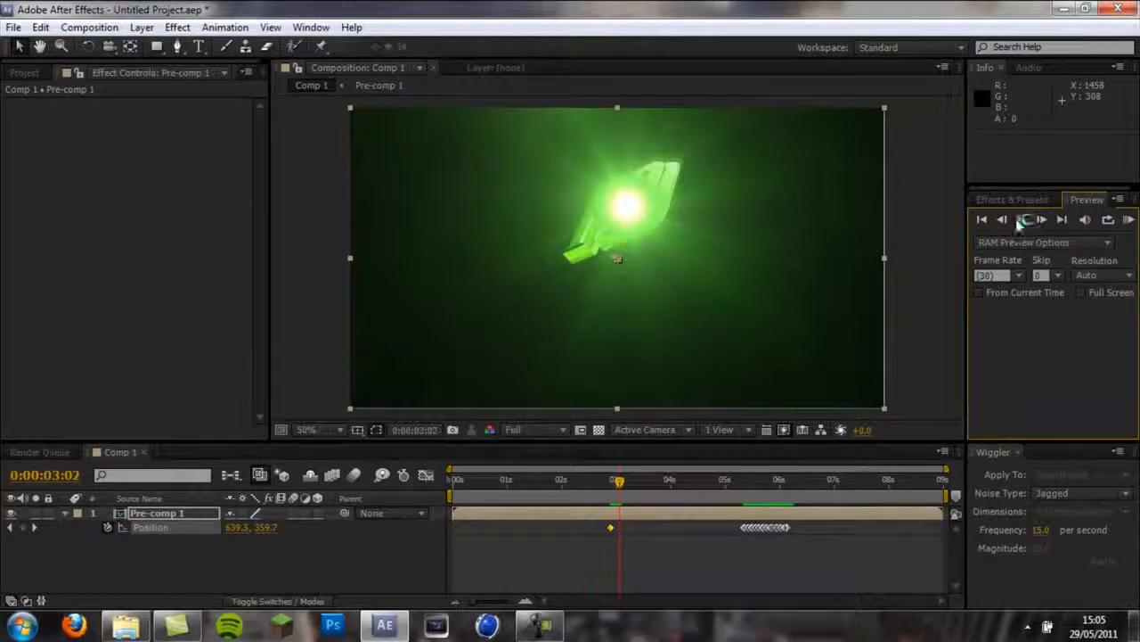
pyautogui.click(1003, 221)
pyautogui.rightClick(171, 530)
pyautogui.click(232, 416)
# Try applying the Wiggler at magnitude 20 to the two Position keyframes around 0:00:03:00.
pyautogui.click(609, 528)
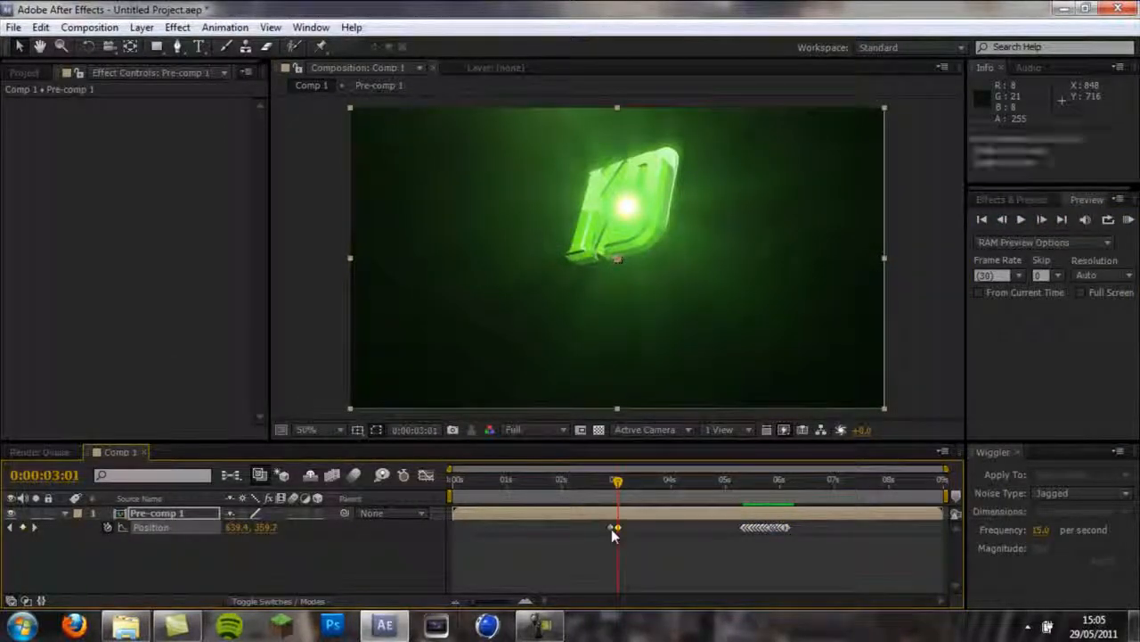
pyautogui.moveTo(632, 540); pyautogui.dragTo(594, 527)
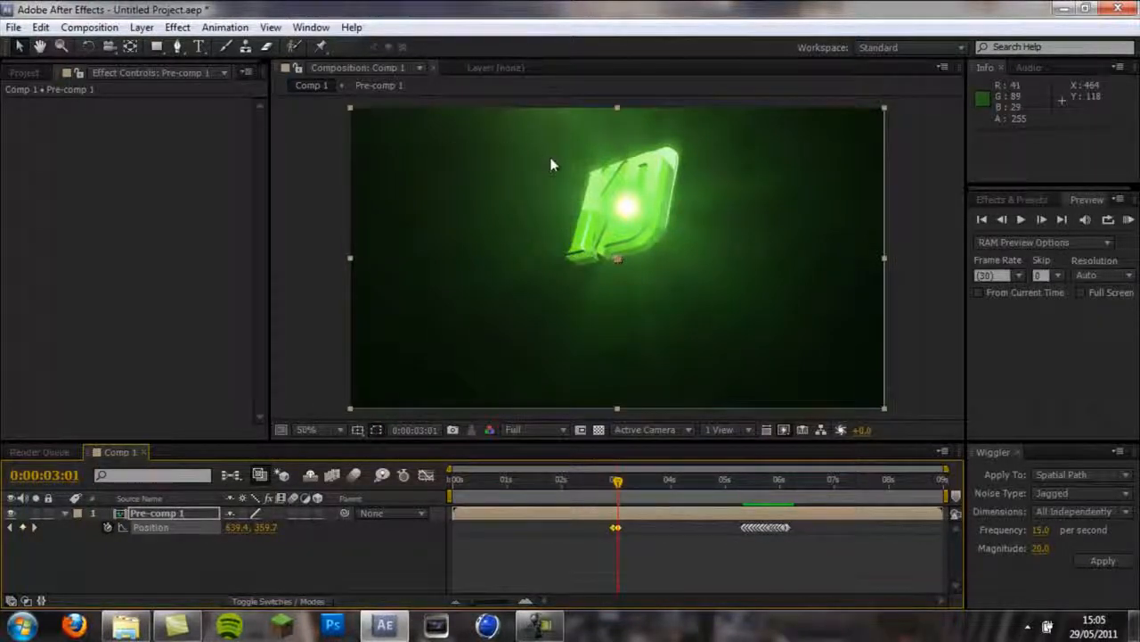
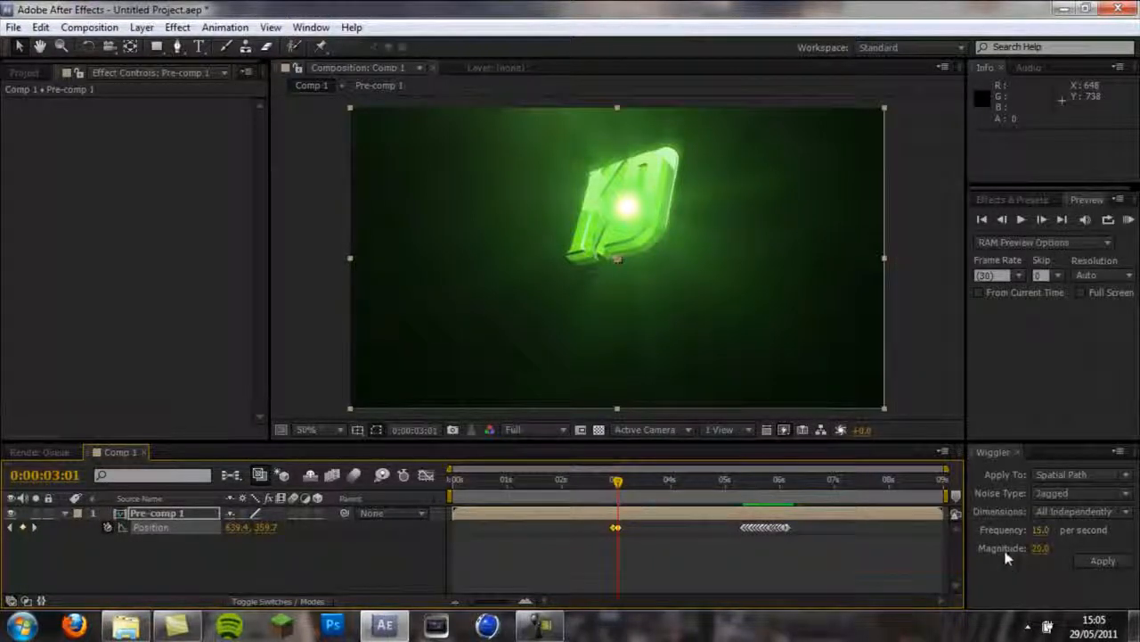
pyautogui.click(1105, 561)
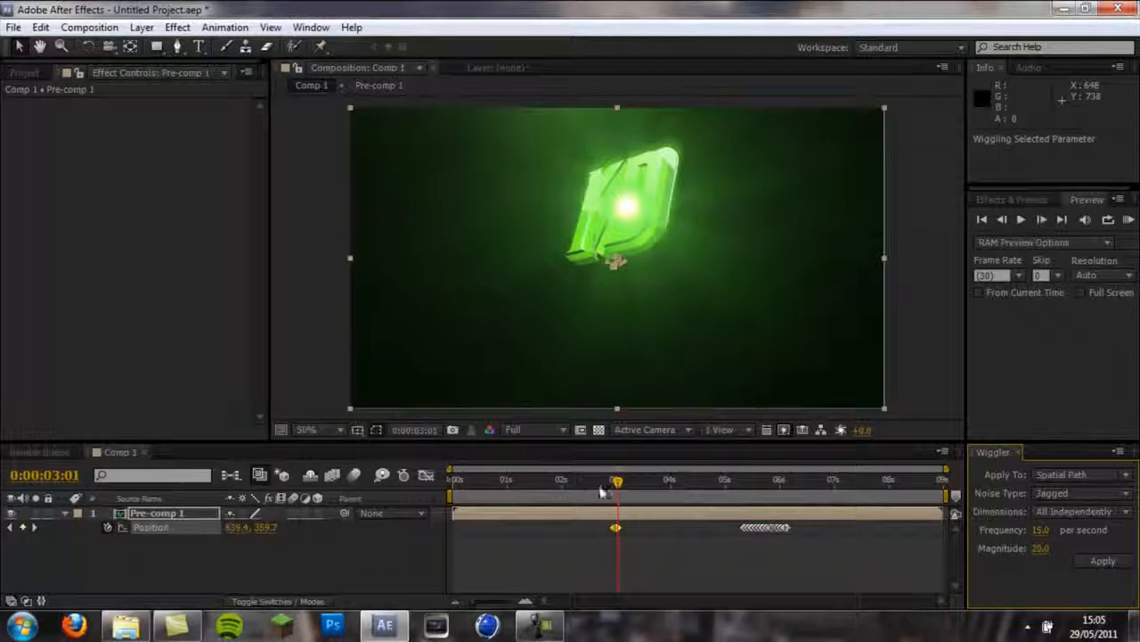
pyautogui.moveTo(622, 484)
pyautogui.mouseDown()
pyautogui.moveTo(751, 489)
pyautogui.moveTo(598, 484)
pyautogui.moveTo(625, 480)
pyautogui.mouseUp()
# Set the Wiggler magnitude to 15, apply it to the two Position keyframes around 0:00:03:00 and check the frames there.
pyautogui.moveTo(628, 546); pyautogui.dragTo(605, 533)
pyautogui.click(1040, 548)
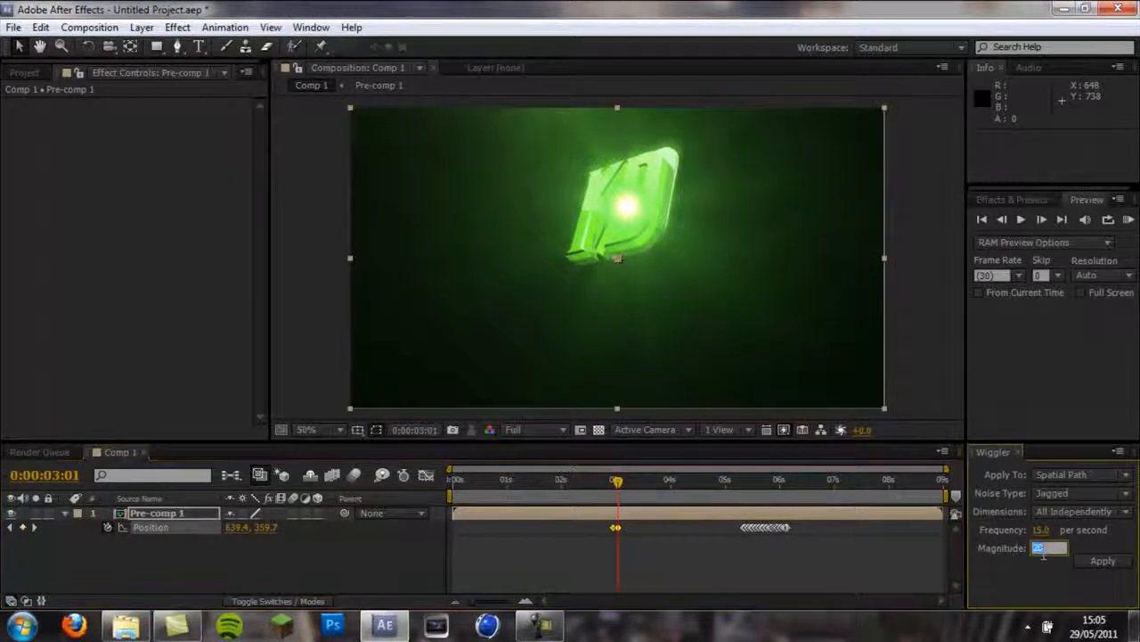
pyautogui.click(1107, 563)
pyautogui.moveTo(615, 481)
pyautogui.mouseDown()
pyautogui.moveTo(622, 494)
pyautogui.moveTo(639, 488)
pyautogui.moveTo(618, 497)
pyautogui.mouseUp()
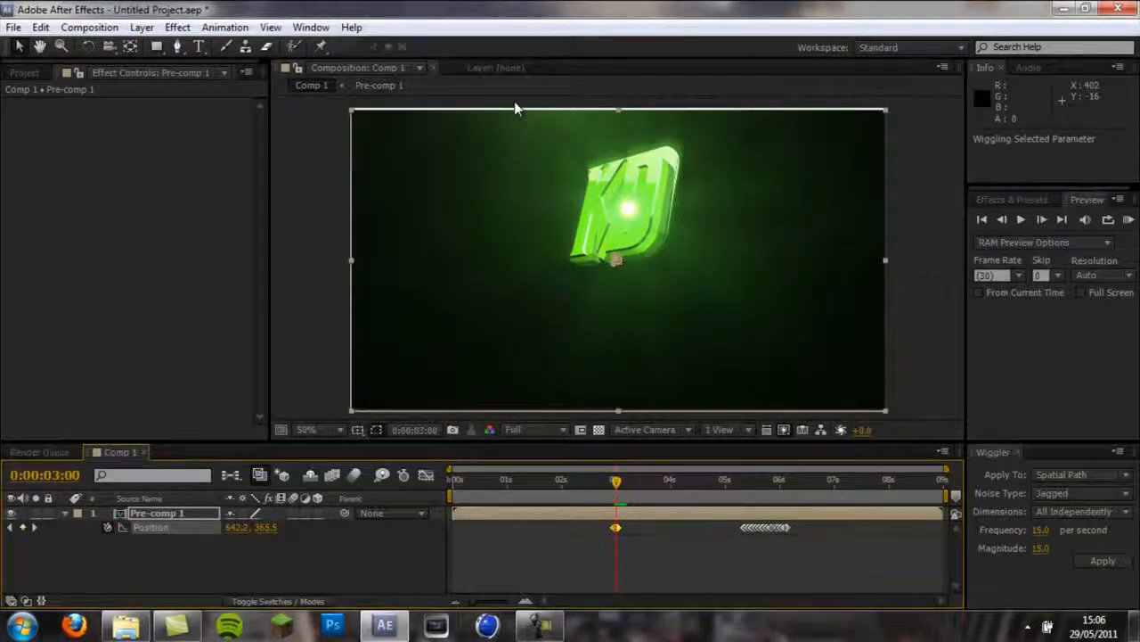
# Set Pre-comp 1's Scale to 104% and check along the timeline that the layer covers the frame edges.
pyautogui.click(166, 515)
pyautogui.click(160, 499)
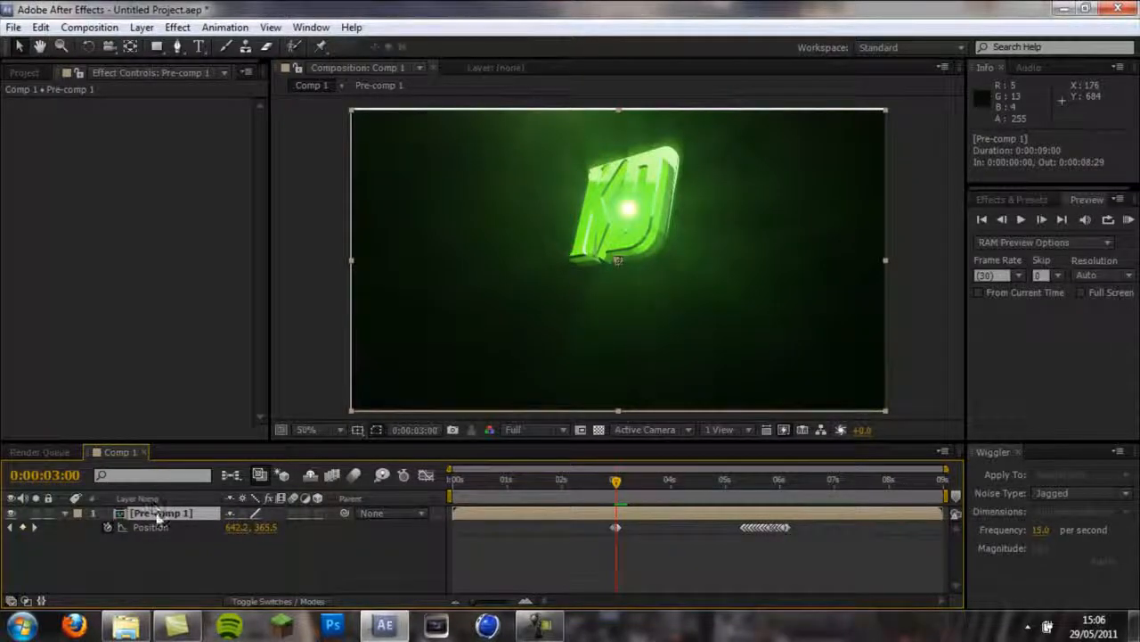
pyautogui.press('s')
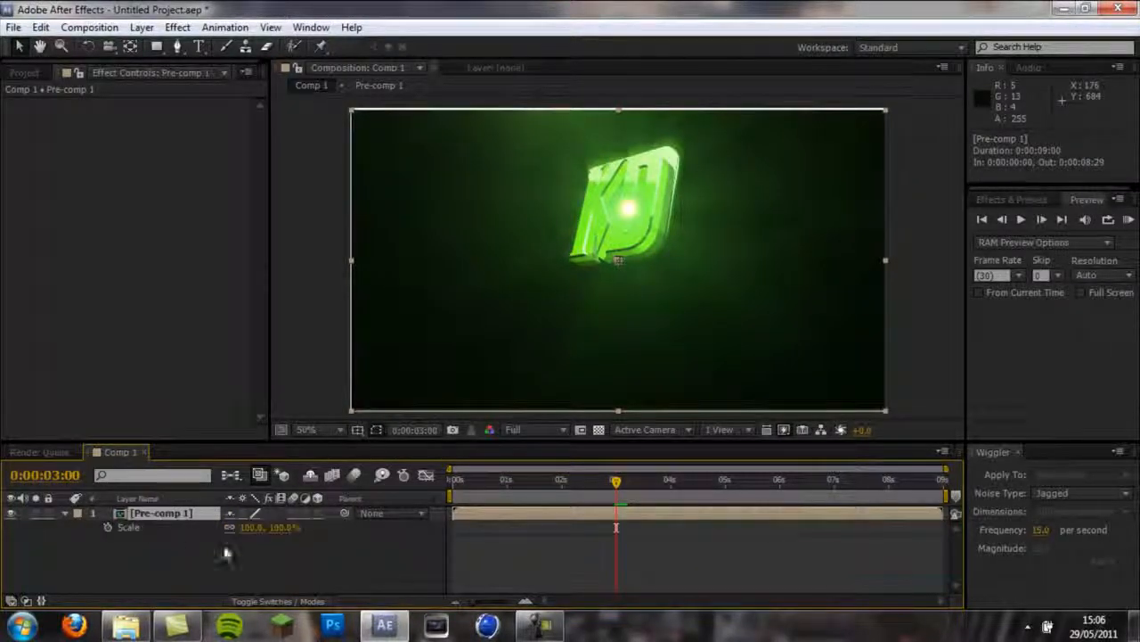
pyautogui.click(285, 529)
pyautogui.moveTo(280, 527); pyautogui.dragTo(284, 526)
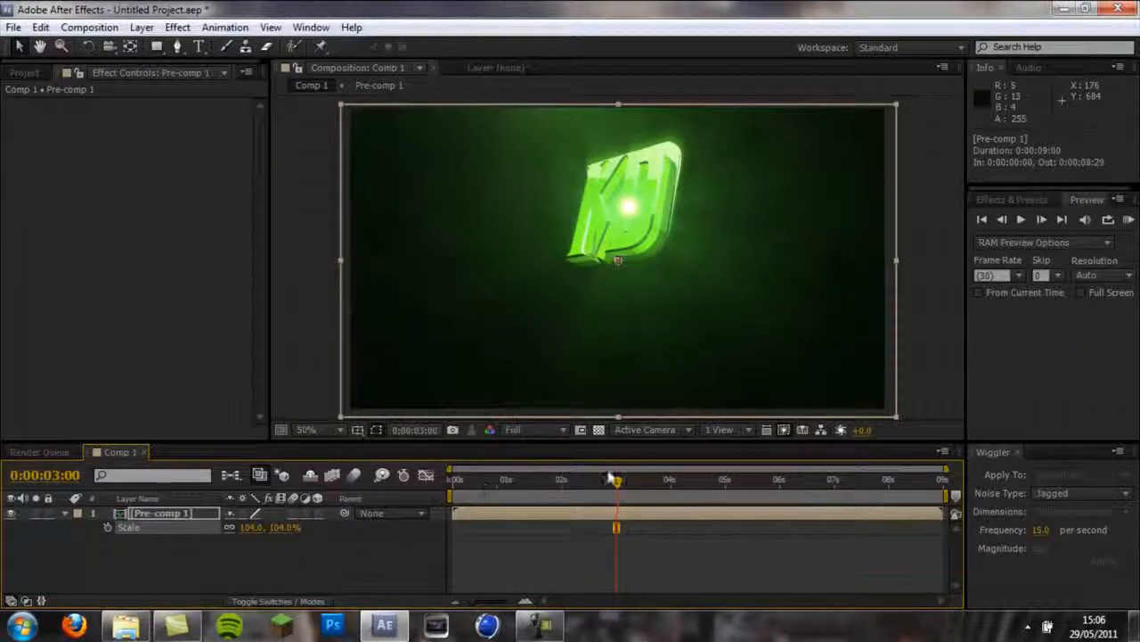
pyautogui.moveTo(617, 482)
pyautogui.mouseDown()
pyautogui.moveTo(603, 482)
pyautogui.moveTo(617, 488)
pyautogui.mouseUp()
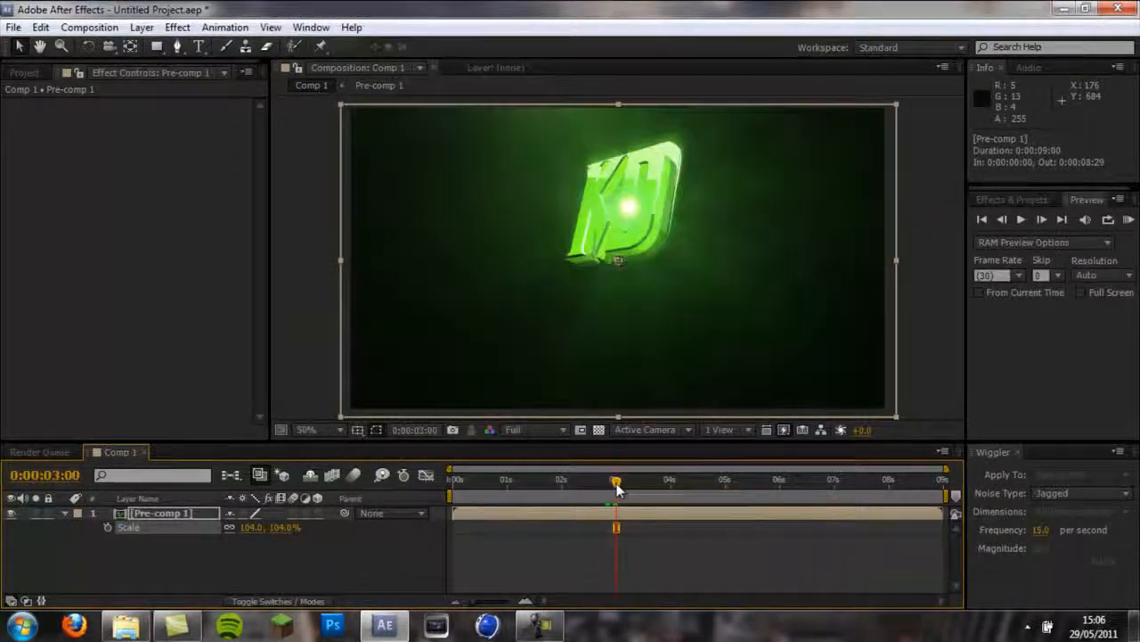
pyautogui.click(341, 322)
pyautogui.moveTo(618, 489); pyautogui.dragTo(858, 477)
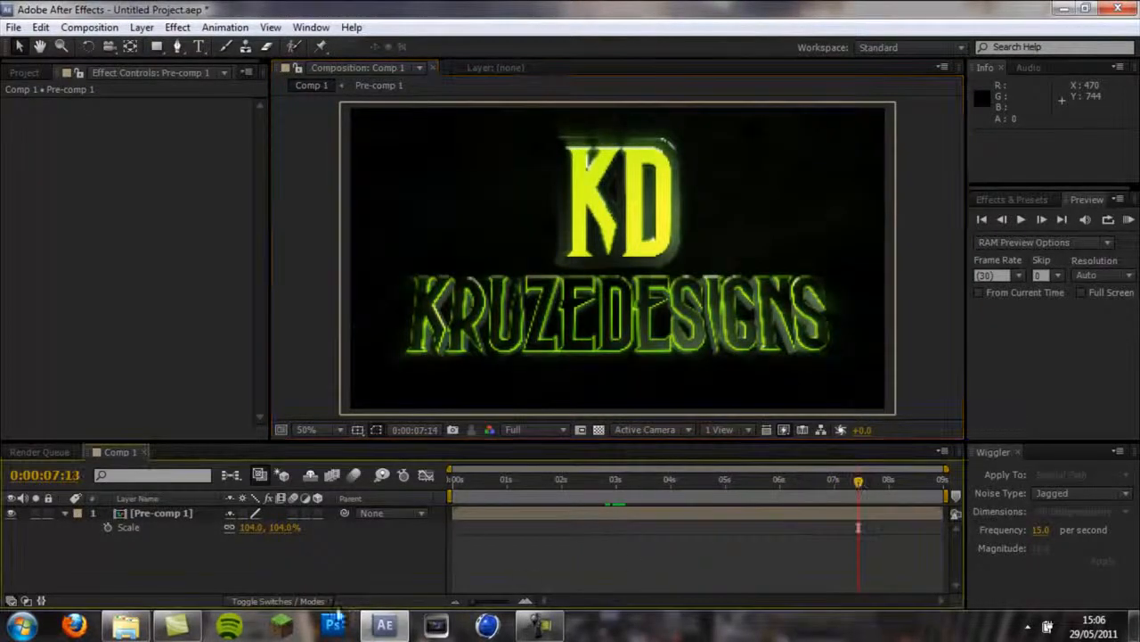
# Collapse Pre-comp 1's properties and move the current time to 0:00:06:23.
pyautogui.click(156, 513)
pyautogui.click(65, 515)
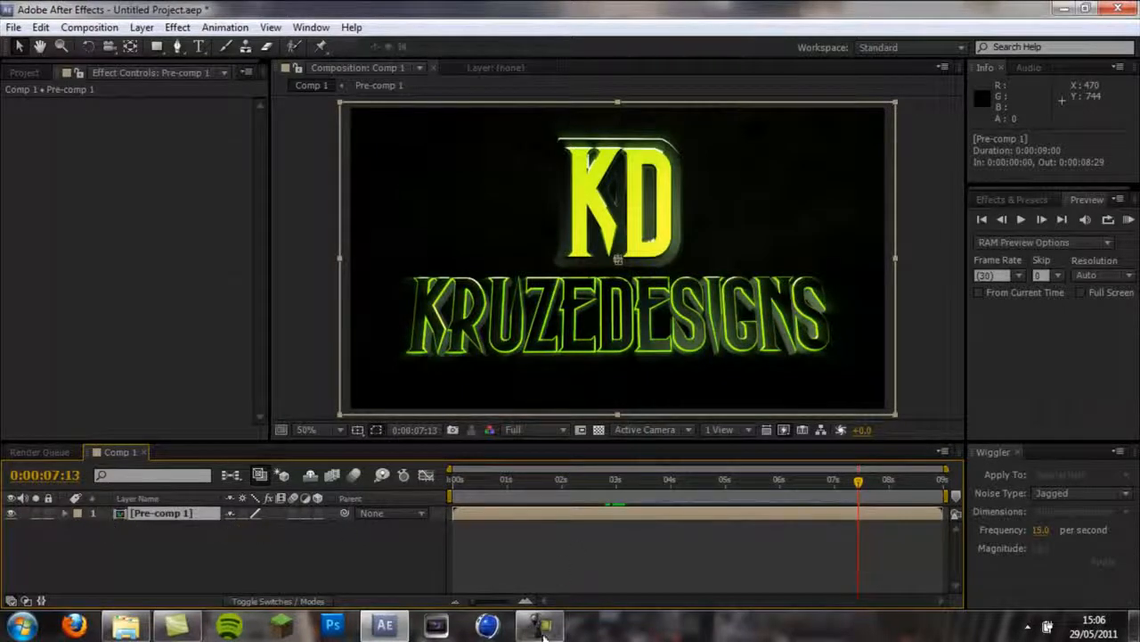
pyautogui.click(798, 471)
pyautogui.moveTo(794, 478); pyautogui.dragTo(821, 477)
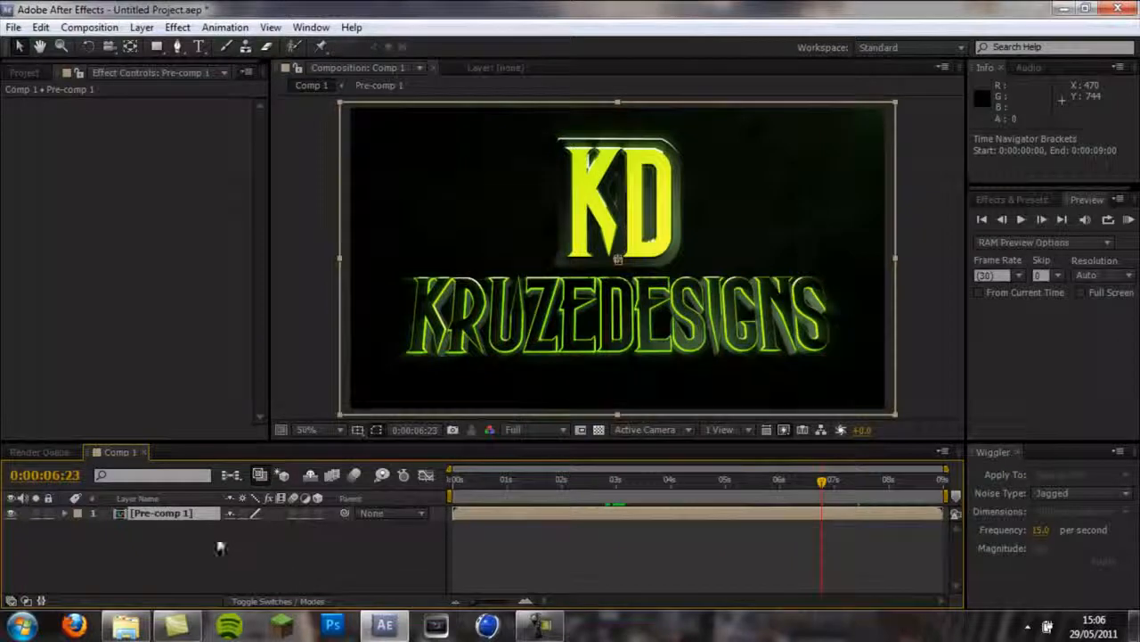
# Add a black solid of 1280 × 720 px to Comp 1 and place it beneath the Pre-comp 1 layer.
pyautogui.press('Return')
pyautogui.click(143, 27)
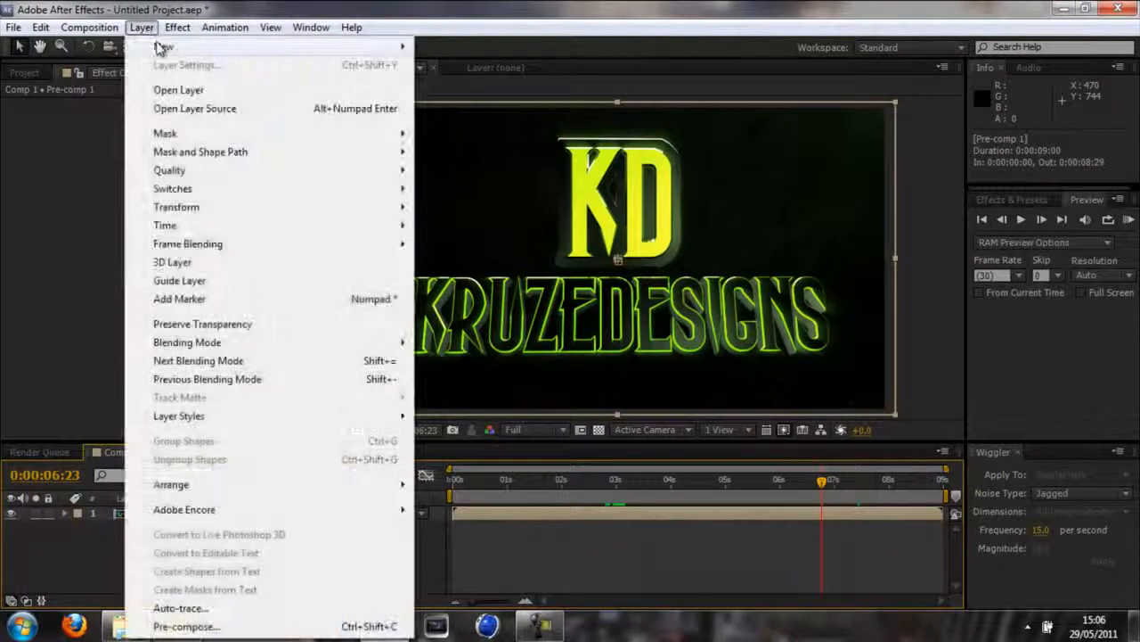
pyautogui.moveTo(160, 46)
pyautogui.click(539, 61)
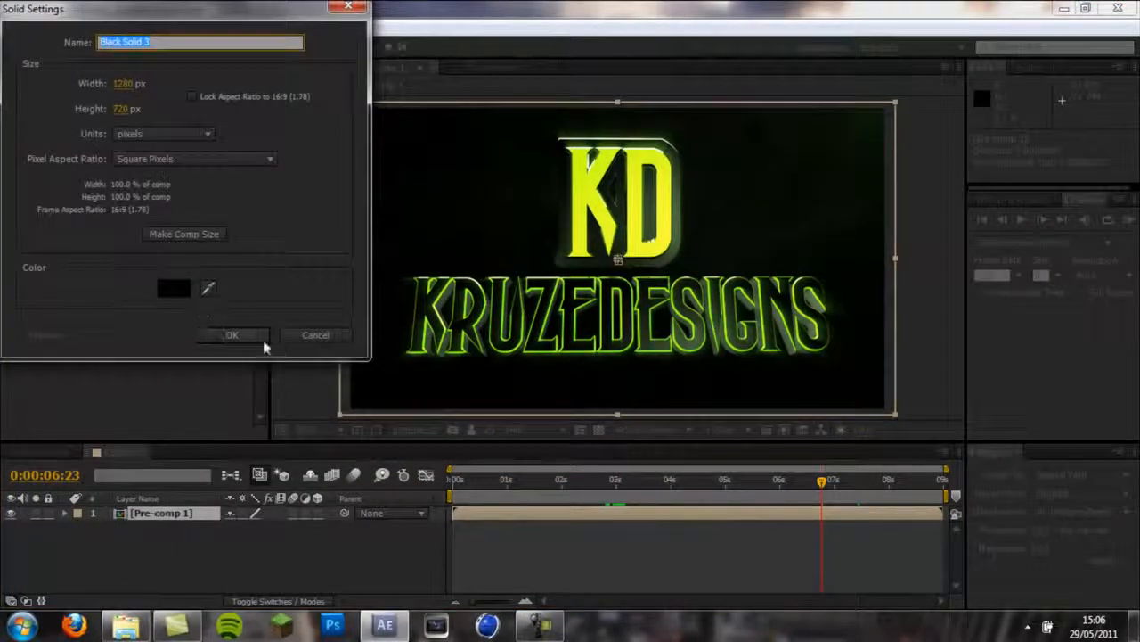
pyautogui.click(237, 336)
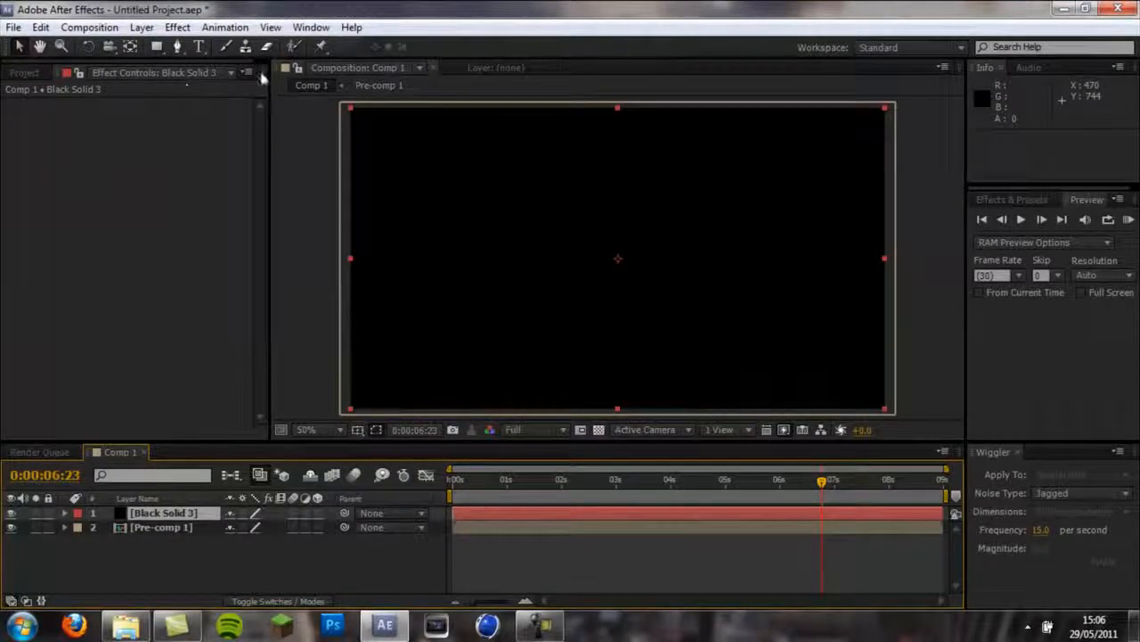
pyautogui.click(170, 534)
pyautogui.moveTo(170, 537); pyautogui.dragTo(170, 512)
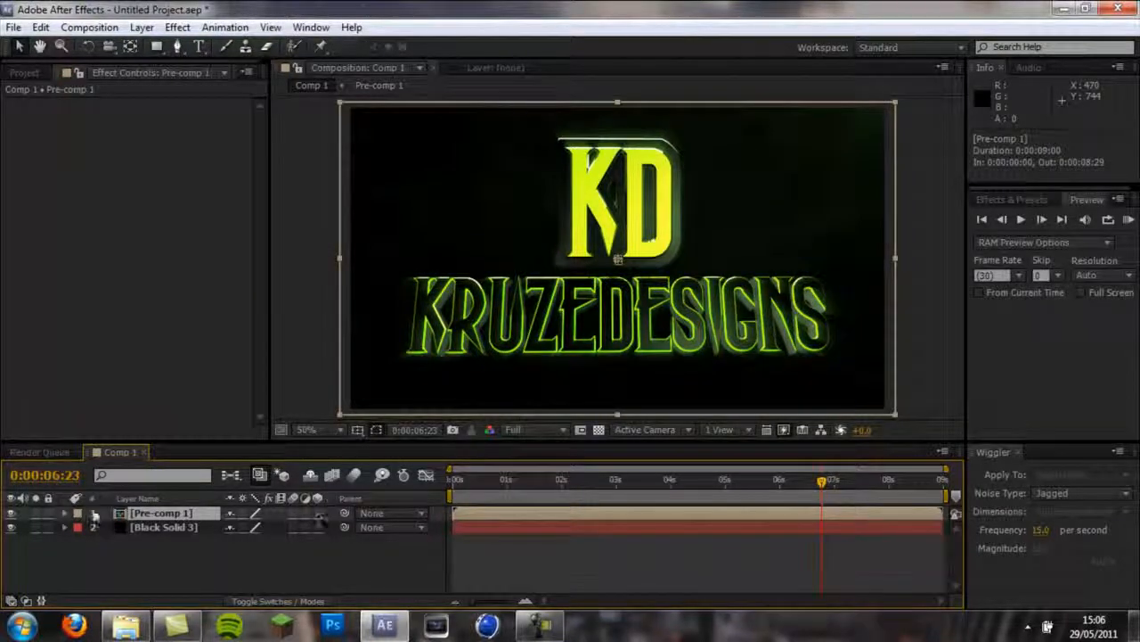
# Reveal Pre-comp 1's Opacity and start keyframing it at 0:00:07:00.
pyautogui.press('t')
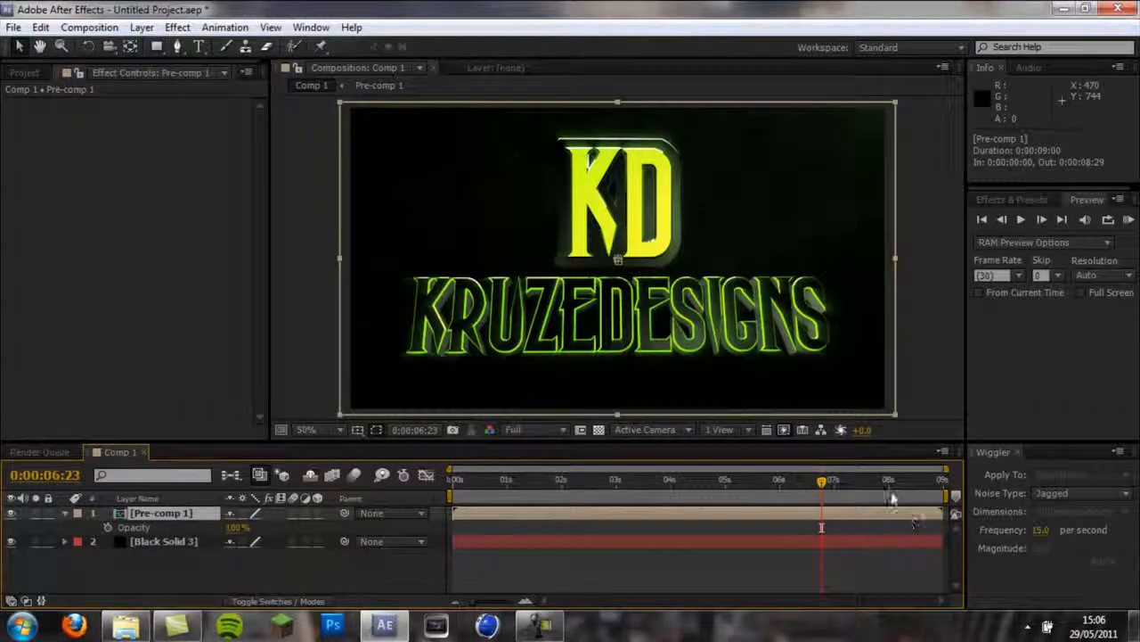
pyautogui.moveTo(839, 483)
pyautogui.mouseDown()
pyautogui.moveTo(876, 484)
pyautogui.moveTo(764, 487)
pyautogui.moveTo(844, 489)
pyautogui.mouseUp()
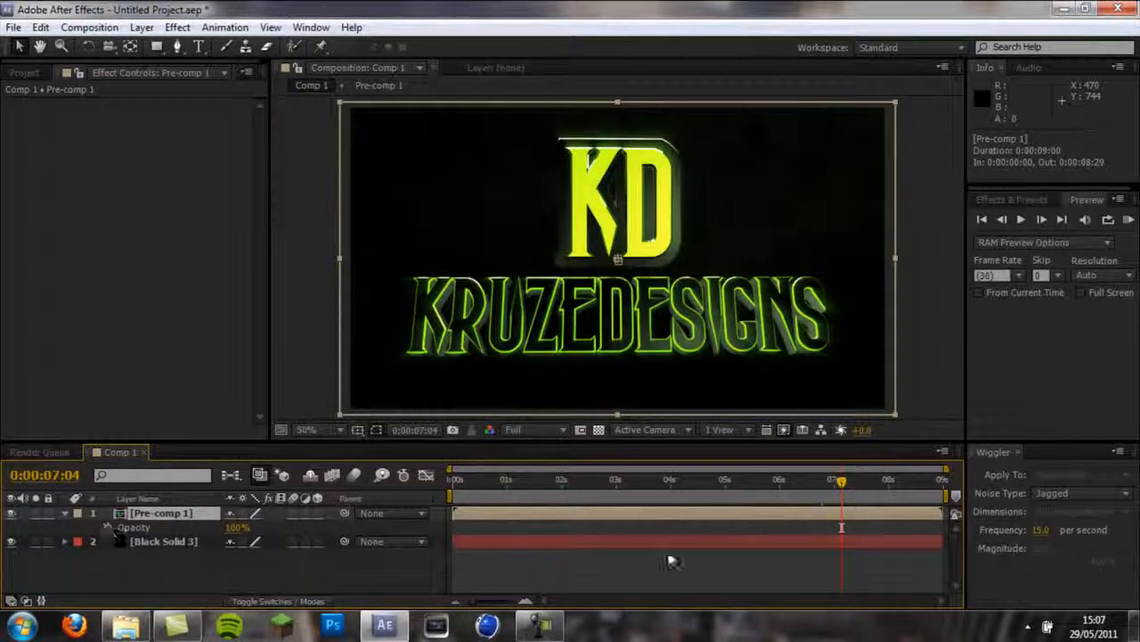
pyautogui.moveTo(835, 484); pyautogui.dragTo(833, 482)
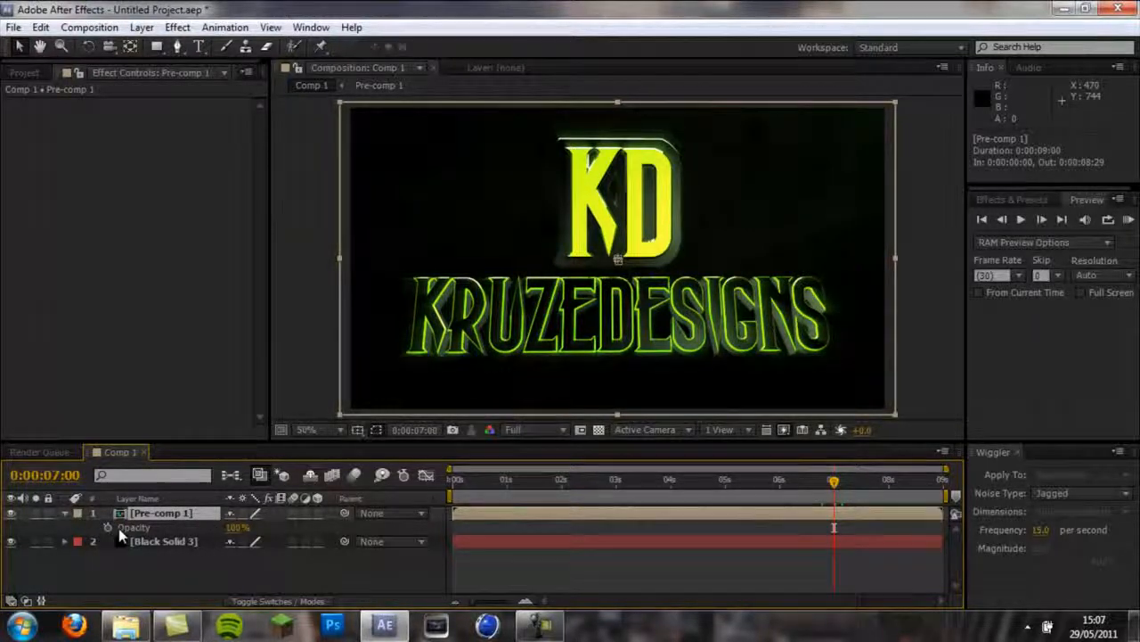
pyautogui.click(107, 527)
# Add a lowered Opacity keyframe after 0:00:07:00 for Pre-comp 1's fade-out and place it at 0:00:07:14.
pyautogui.moveTo(841, 487); pyautogui.dragTo(870, 481)
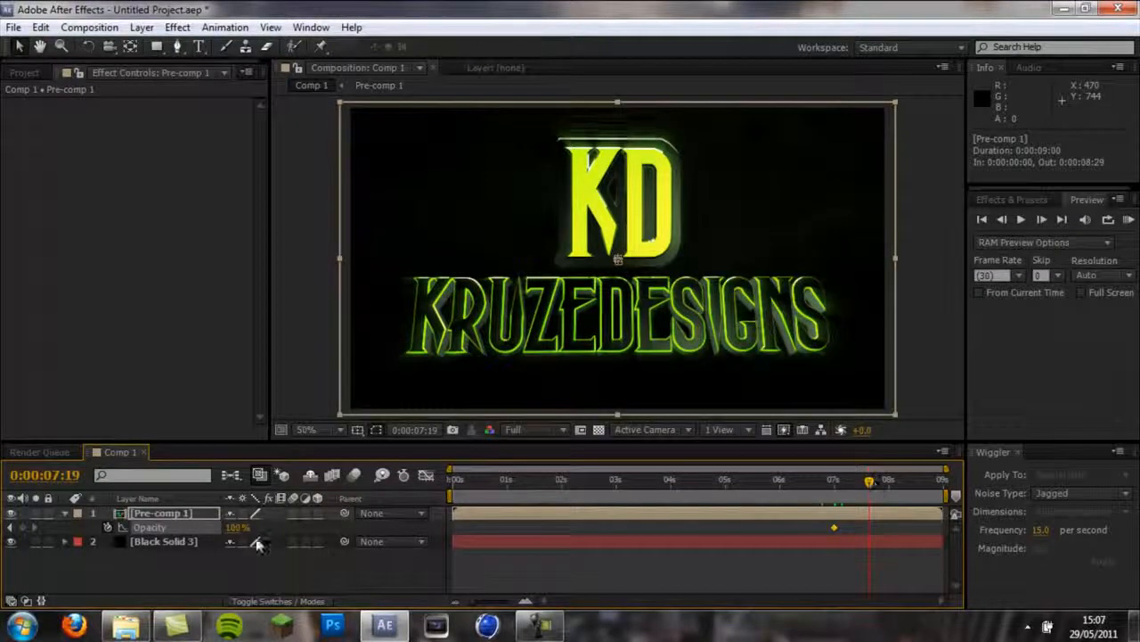
pyautogui.moveTo(239, 527); pyautogui.dragTo(76, 533)
pyautogui.moveTo(870, 486); pyautogui.dragTo(775, 489)
pyautogui.moveTo(869, 528); pyautogui.dragTo(860, 528)
# Keyframe Pre-comp 1's Opacity at 0% at 0:00:00:00 and remove the stray keyframe at 0:00:00:04.
pyautogui.moveTo(775, 481); pyautogui.dragTo(354, 489)
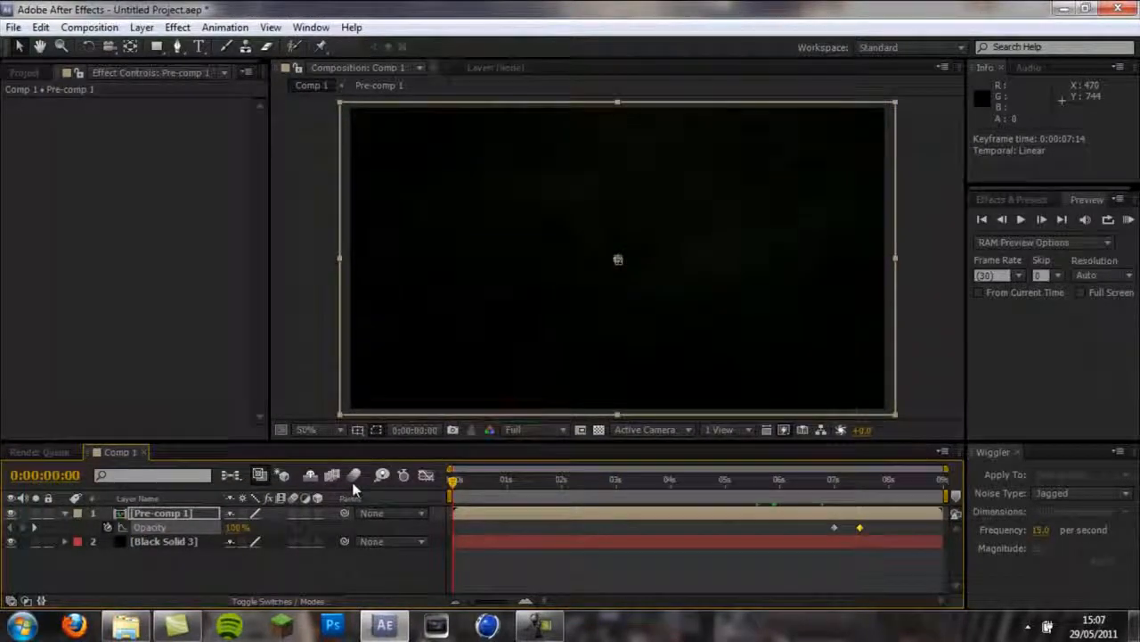
pyautogui.moveTo(471, 489); pyautogui.dragTo(434, 489)
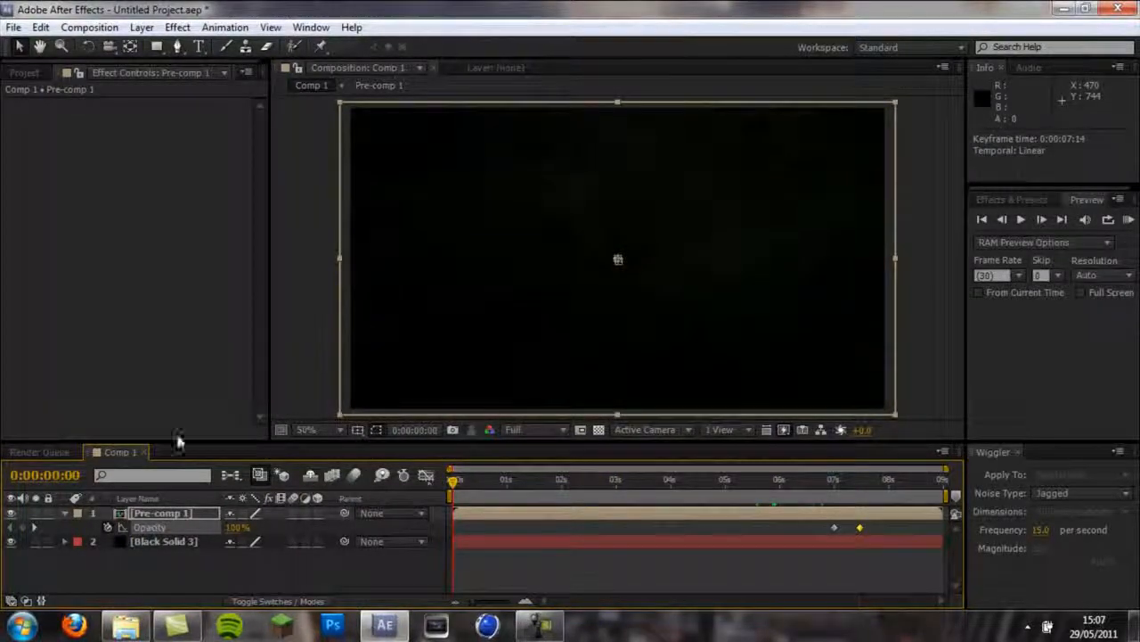
pyautogui.click(169, 520)
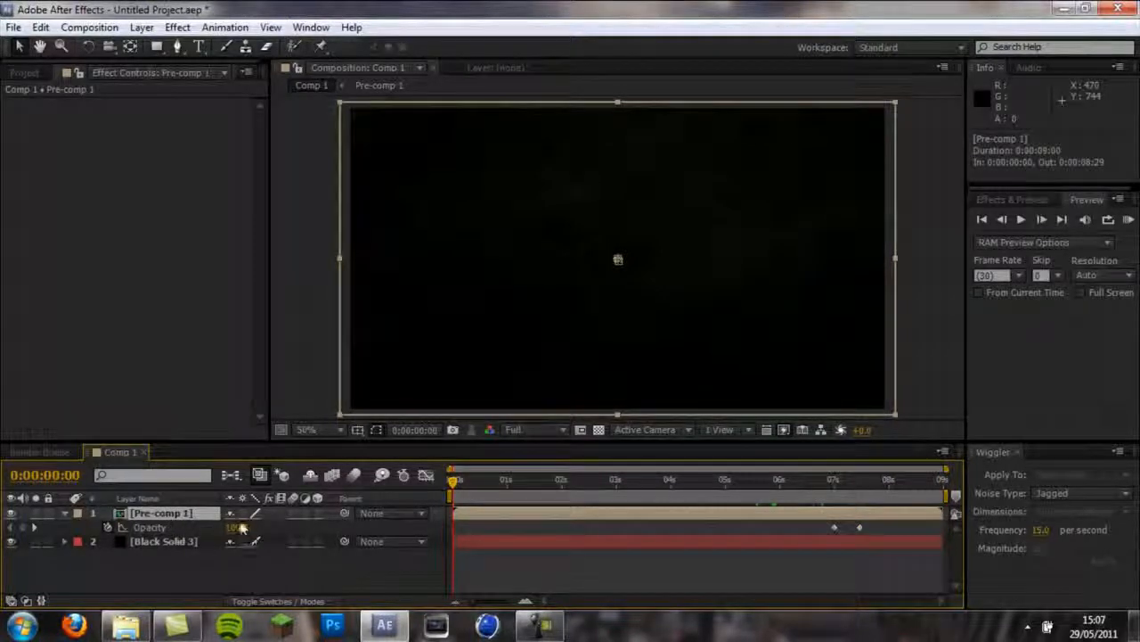
pyautogui.moveTo(239, 528); pyautogui.dragTo(176, 531)
pyautogui.press('Return')
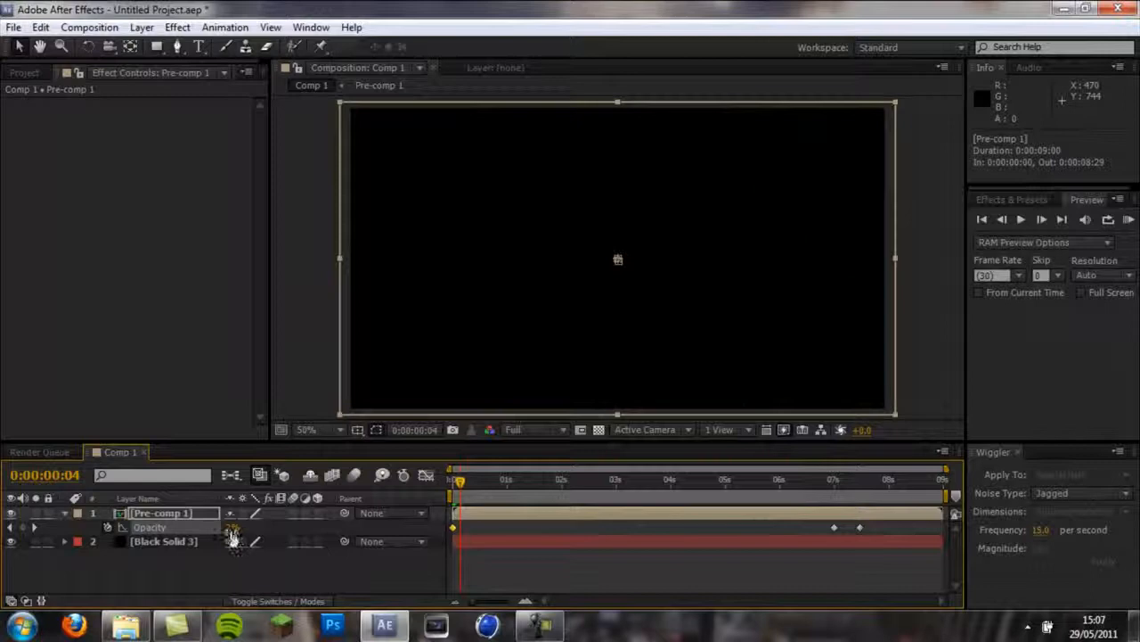
pyautogui.moveTo(235, 529); pyautogui.dragTo(215, 529)
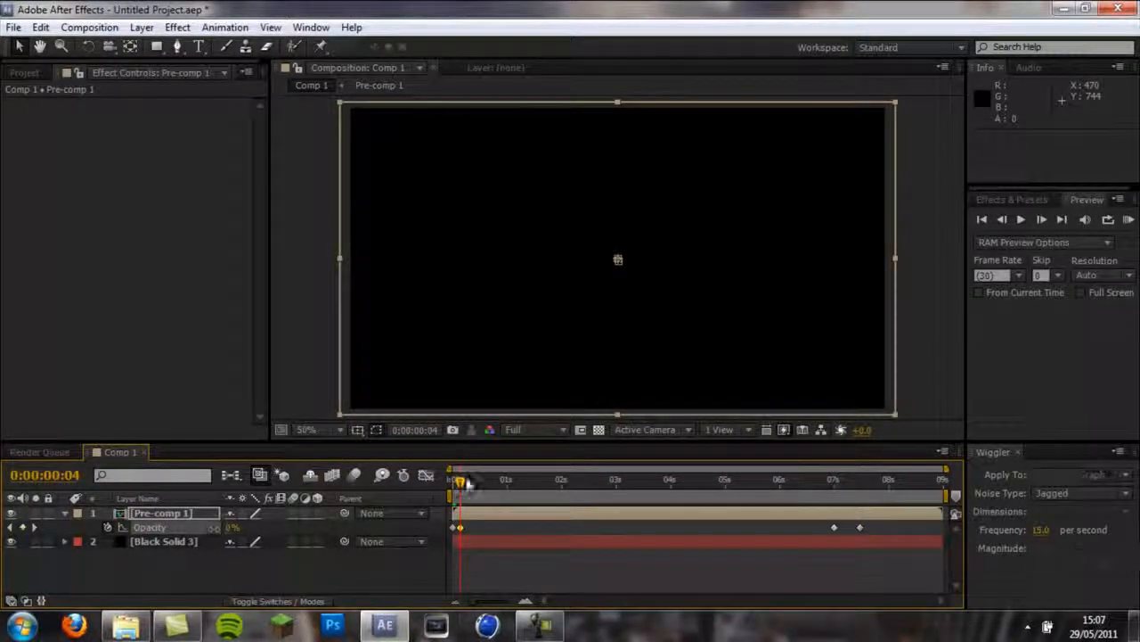
pyautogui.press('Delete')
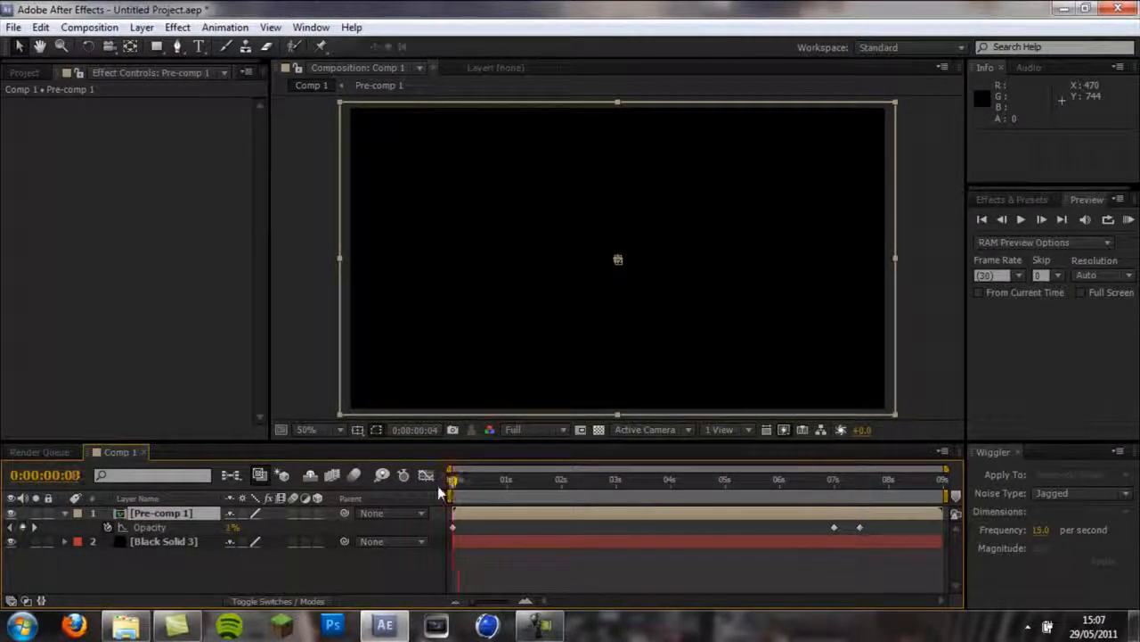
# Set Pre-comp 1's Opacity to 100% at 0:00:00:06 and check the fade-in over the first frames.
pyautogui.moveTo(458, 489); pyautogui.dragTo(464, 487)
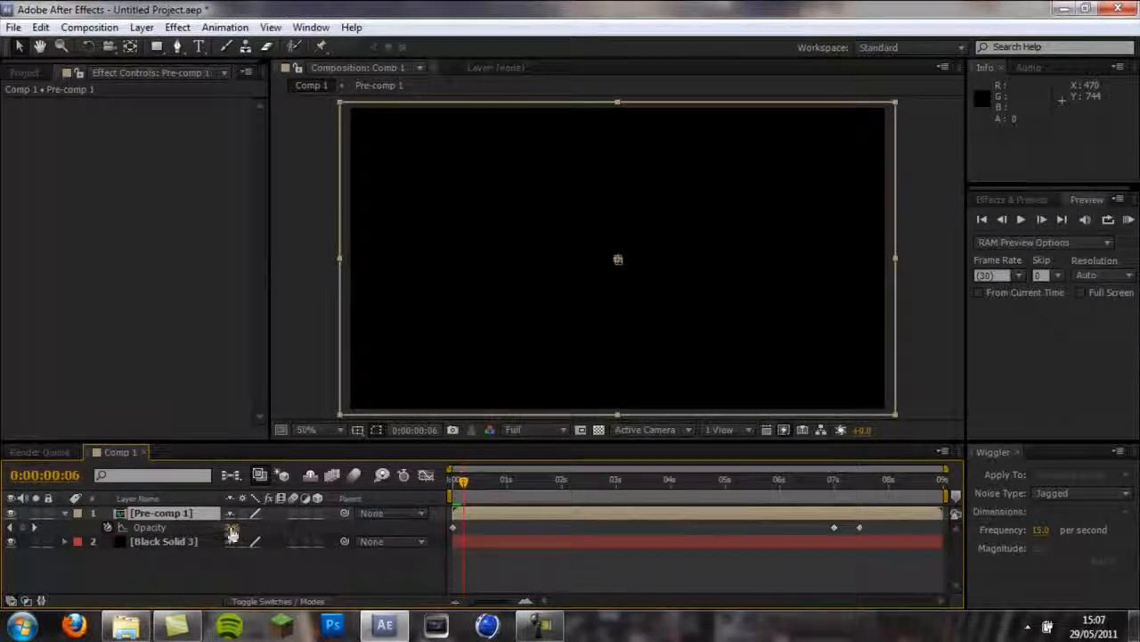
pyautogui.moveTo(232, 533); pyautogui.dragTo(356, 534)
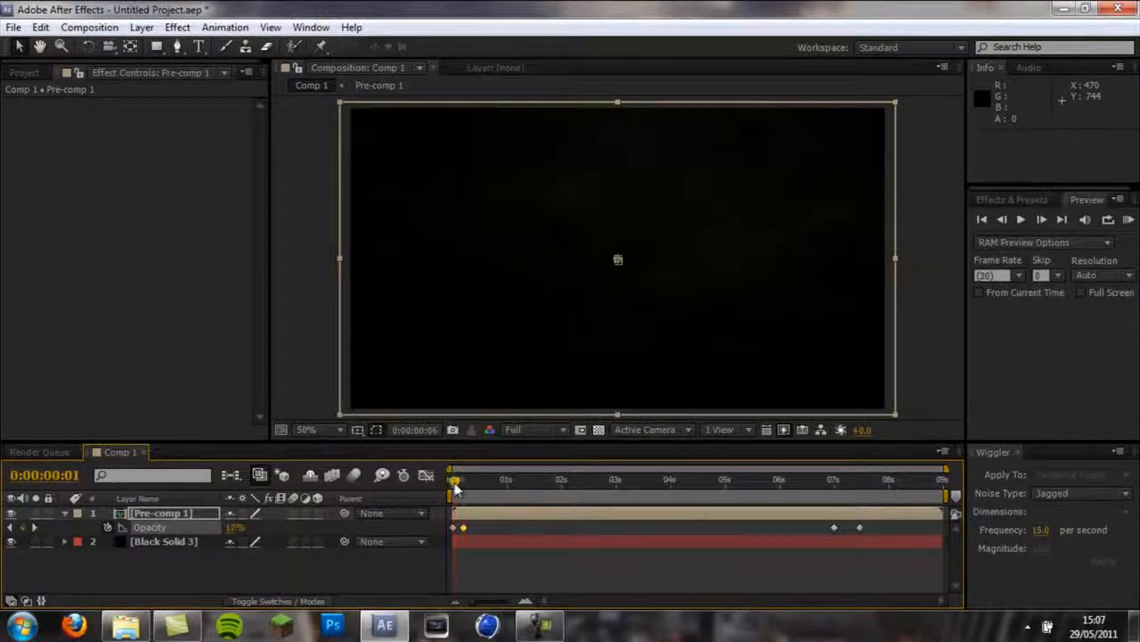
pyautogui.moveTo(512, 485); pyautogui.dragTo(410, 514)
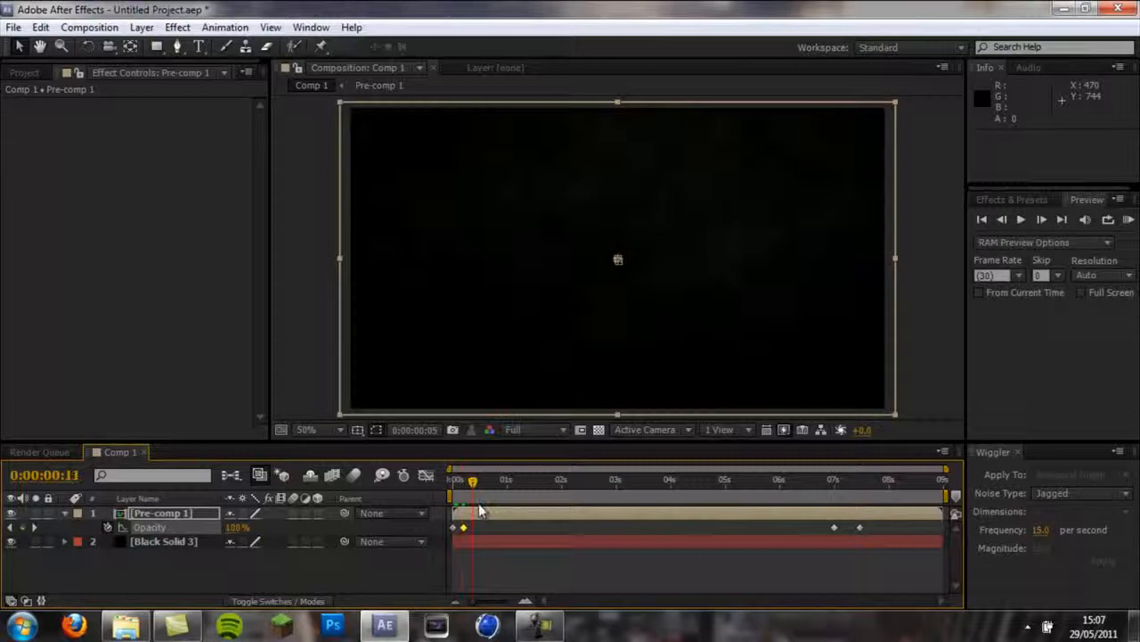
pyautogui.moveTo(527, 508); pyautogui.dragTo(433, 578)
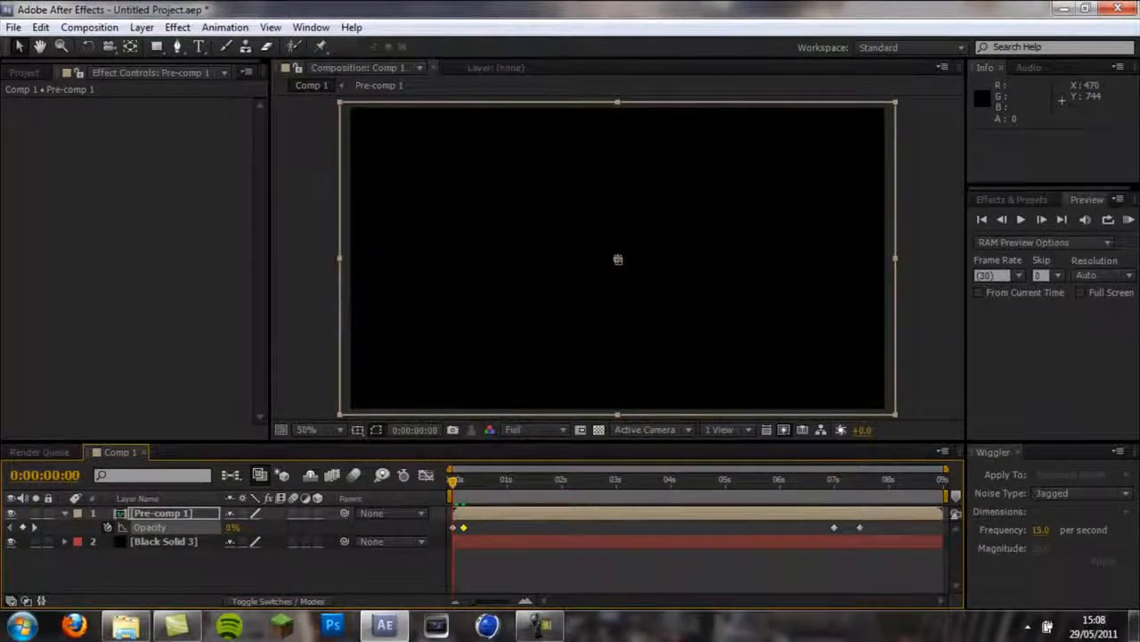
# Collapse Pre-comp 1's properties and select the Comp 1 composition among the project items.
pyautogui.click(65, 514)
pyautogui.moveTo(170, 541)
pyautogui.mouseDown()
pyautogui.moveTo(173, 514)
pyautogui.moveTo(171, 557)
pyautogui.mouseUp()
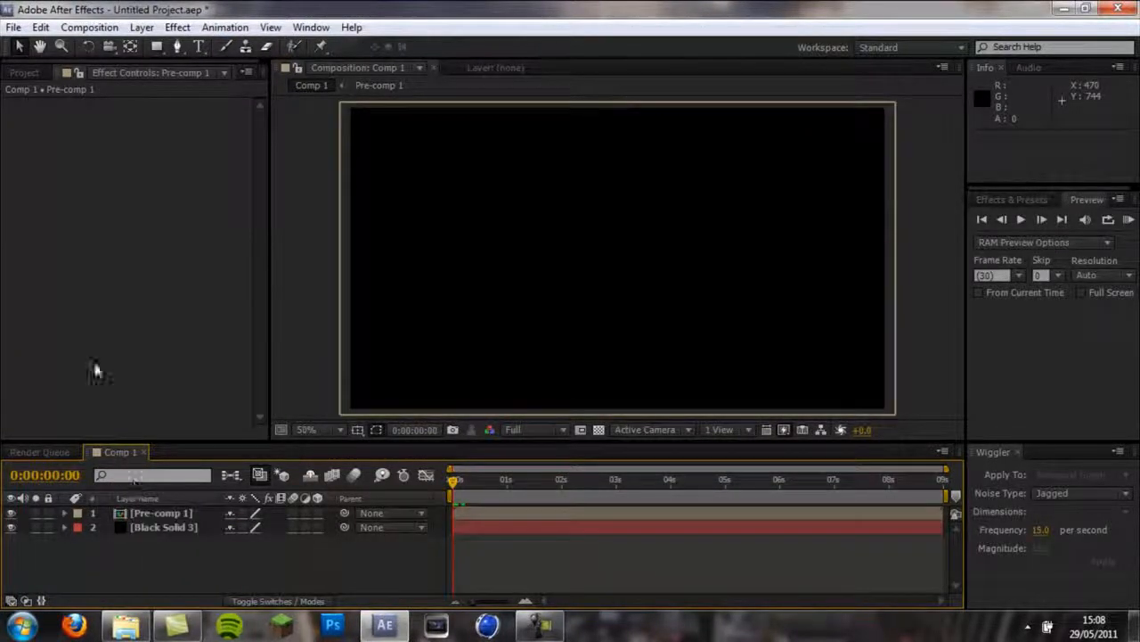
pyautogui.click(31, 72)
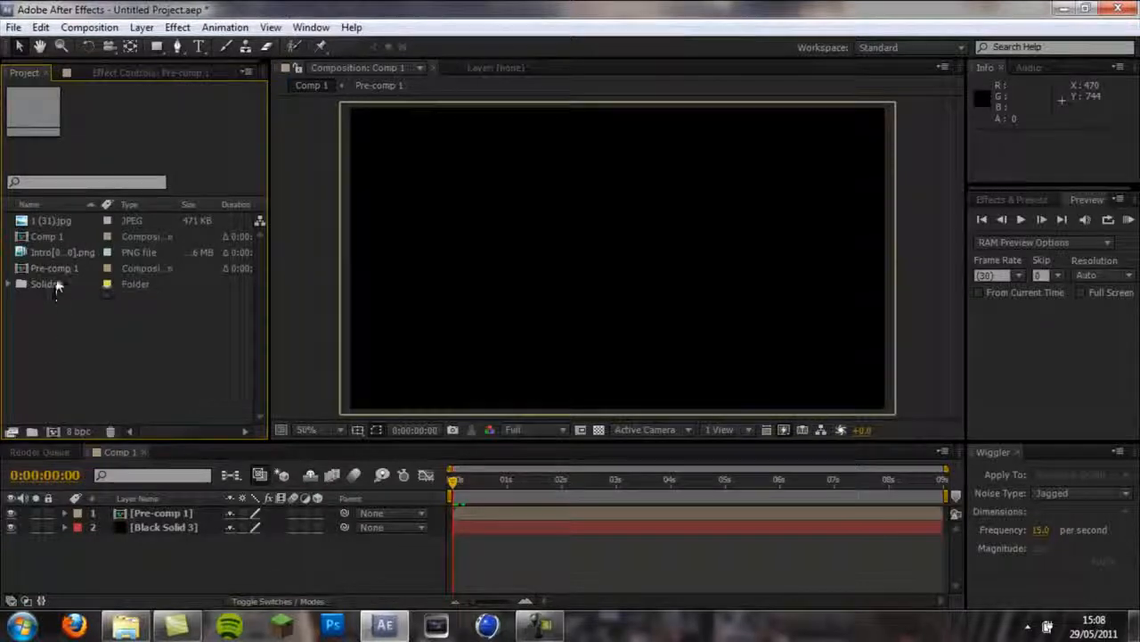
pyautogui.click(47, 237)
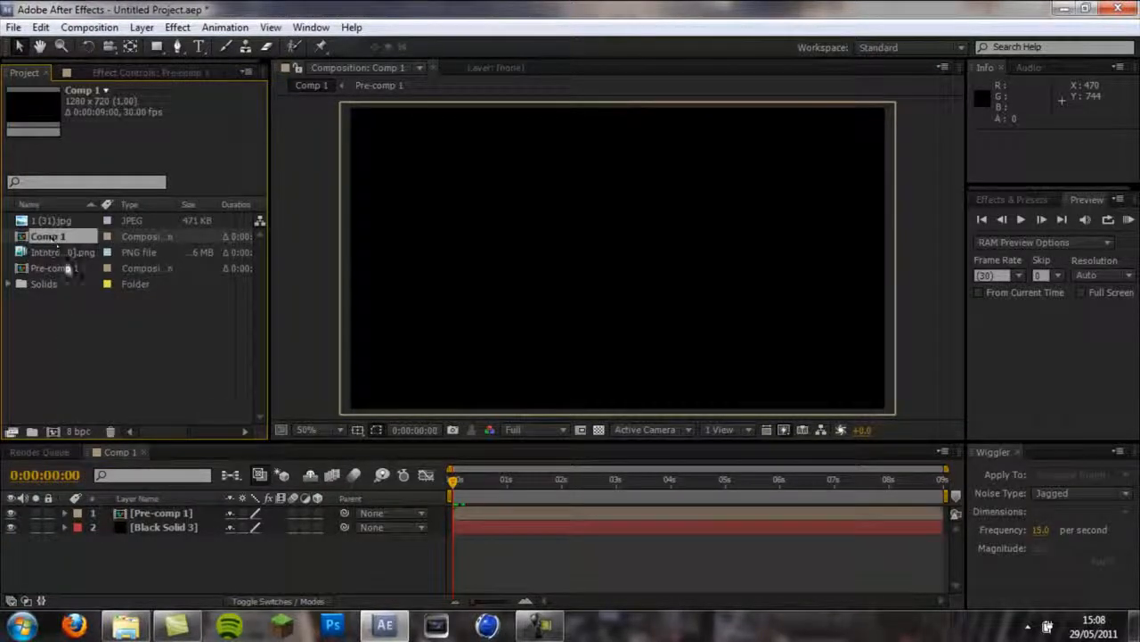
pyautogui.press('Return')
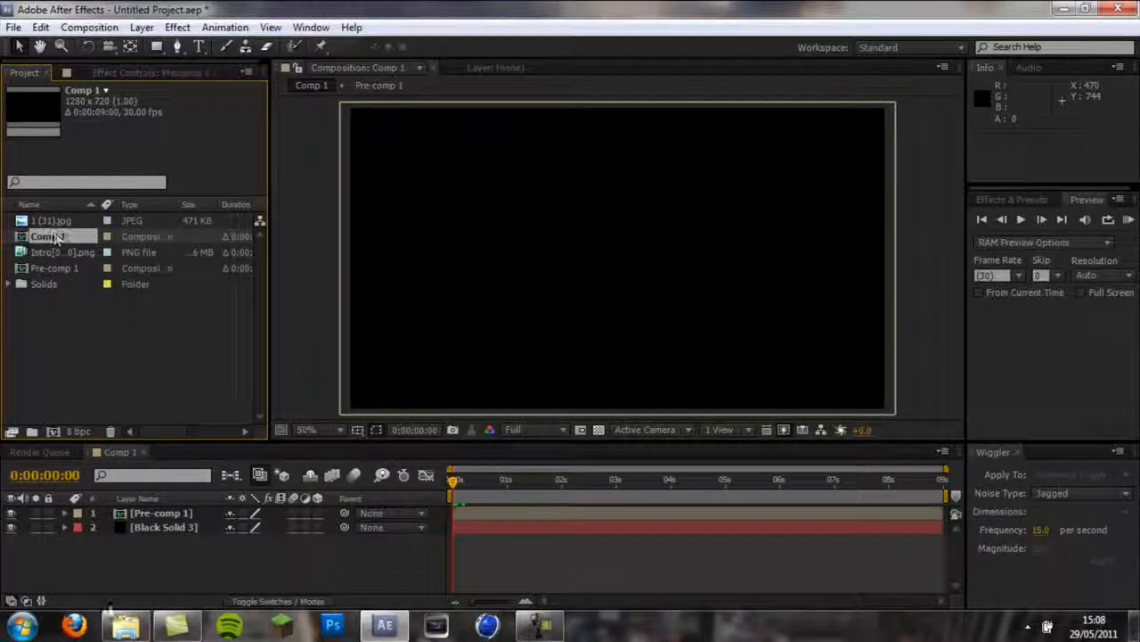
# Bring up the Render Queue and add Comp 1 to it.
pyautogui.click(125, 453)
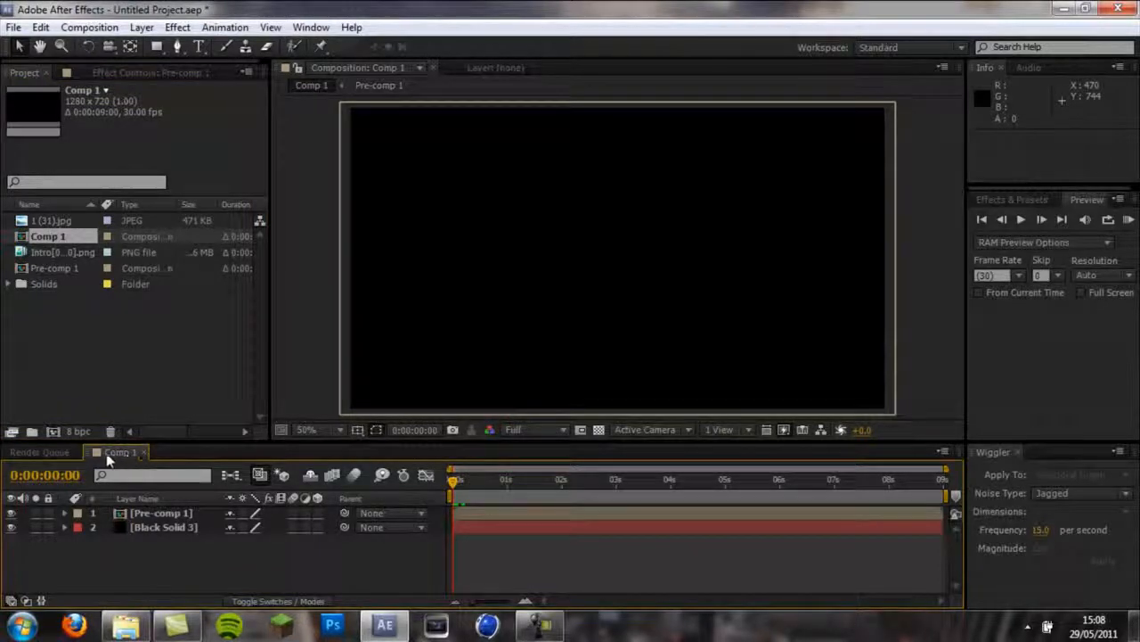
pyautogui.click(37, 452)
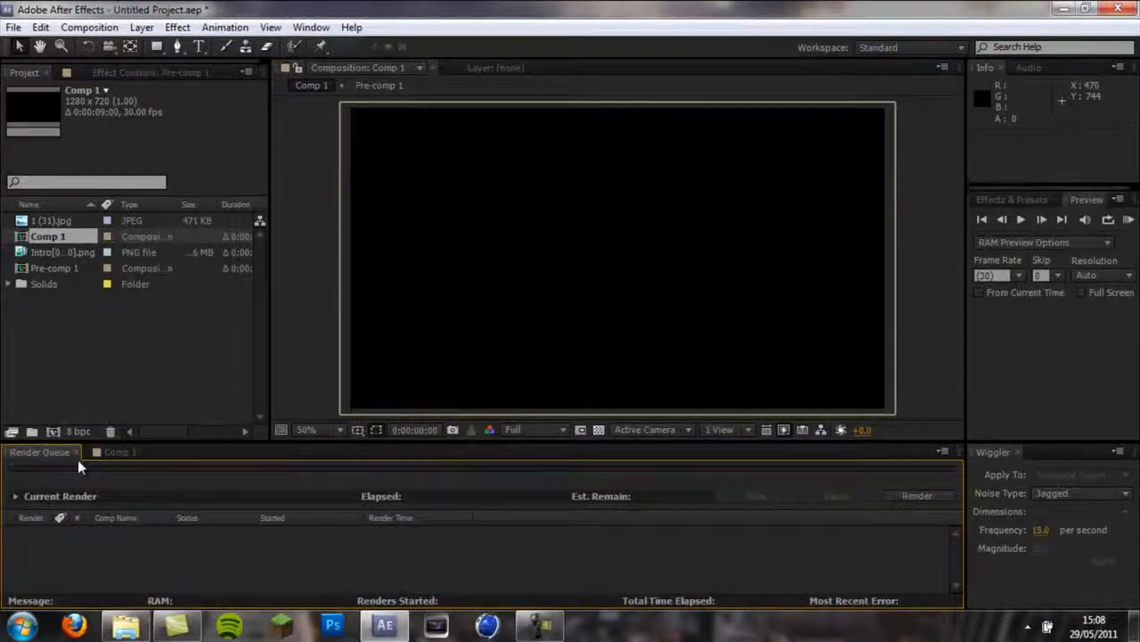
pyautogui.click(314, 27)
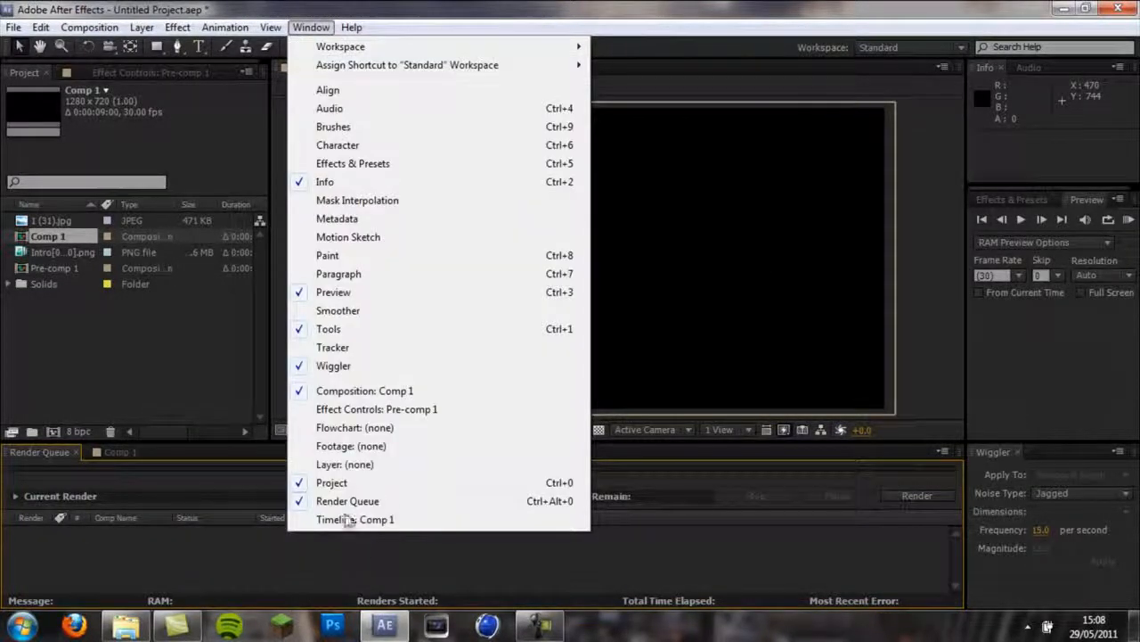
pyautogui.click(57, 453)
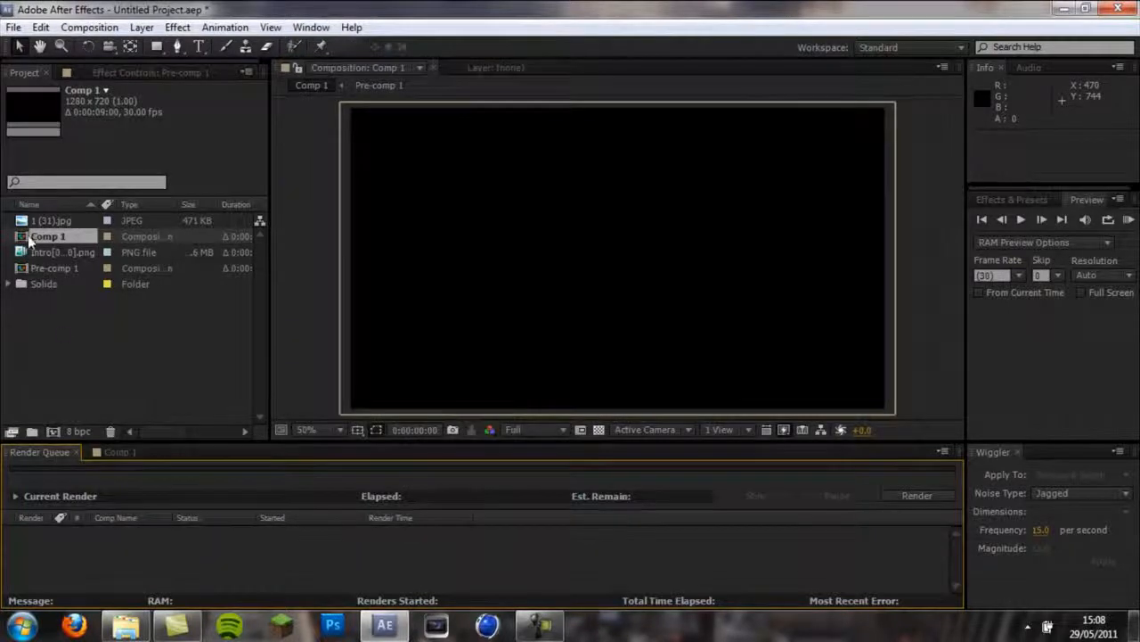
pyautogui.moveTo(42, 236); pyautogui.dragTo(87, 546)
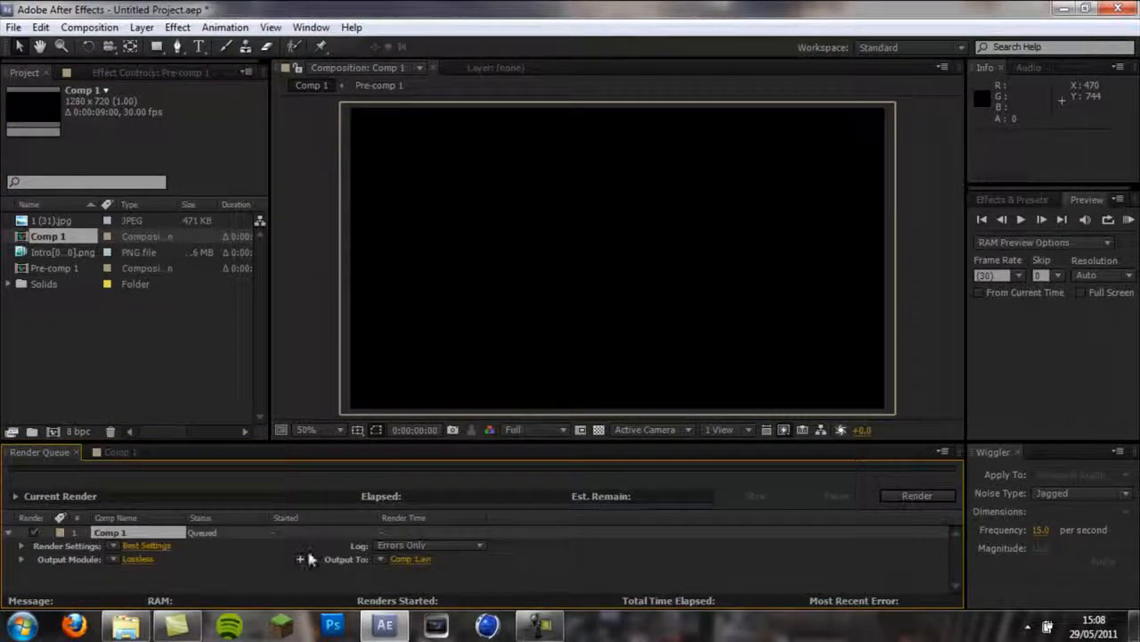
# Set Comp 1's render output to an AVI file named "kruze intro ae" on the Desktop.
pyautogui.click(409, 559)
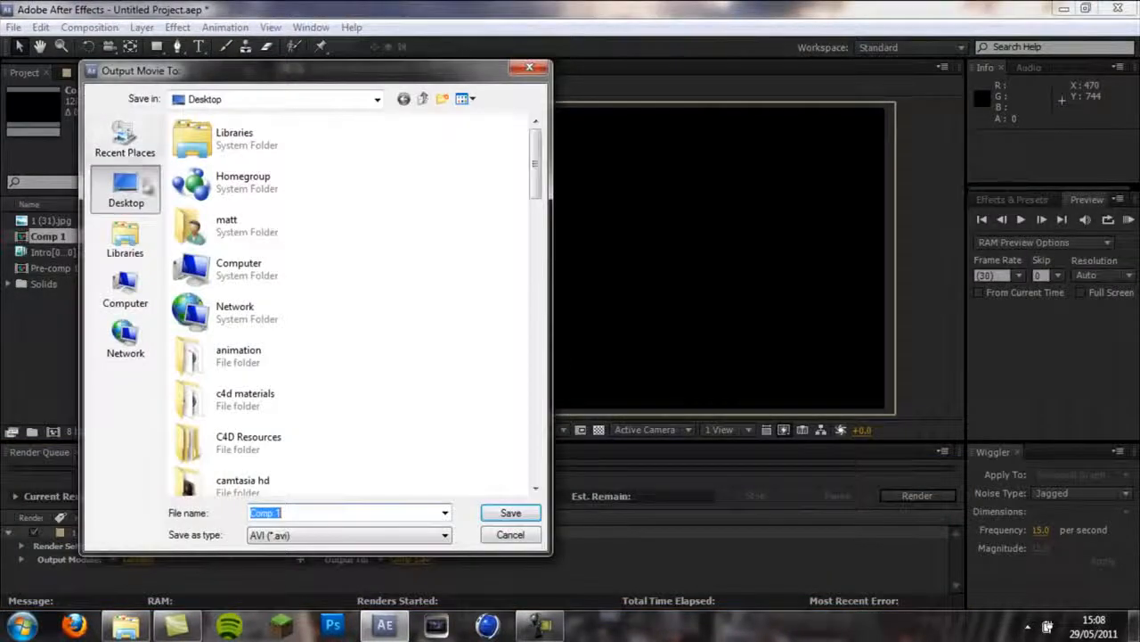
pyautogui.write('kruz')
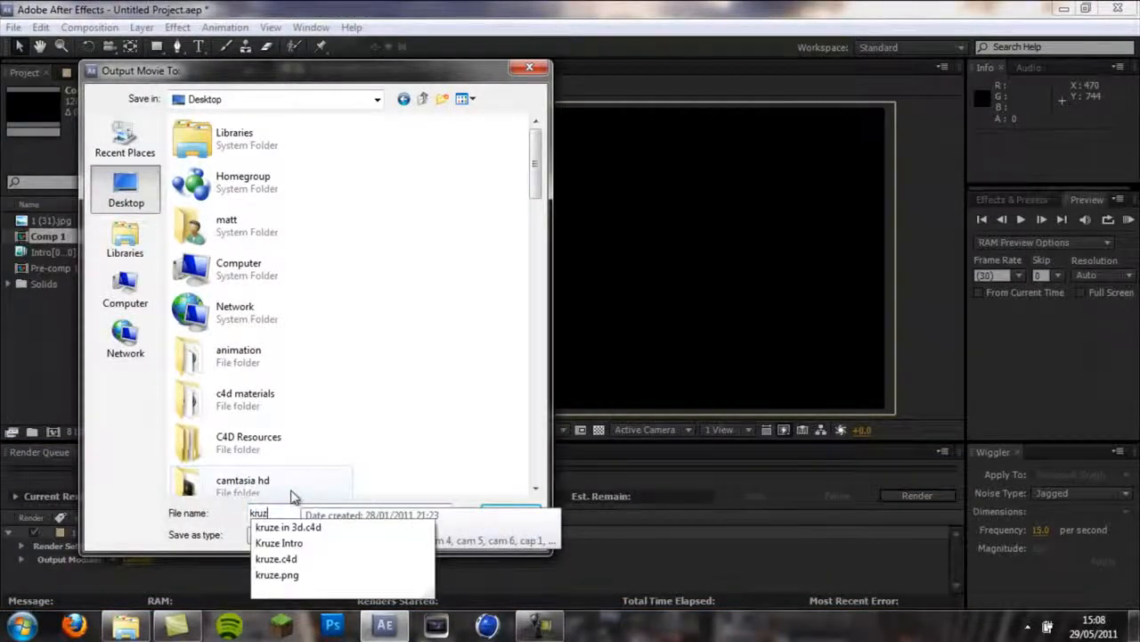
pyautogui.write('e intro ')
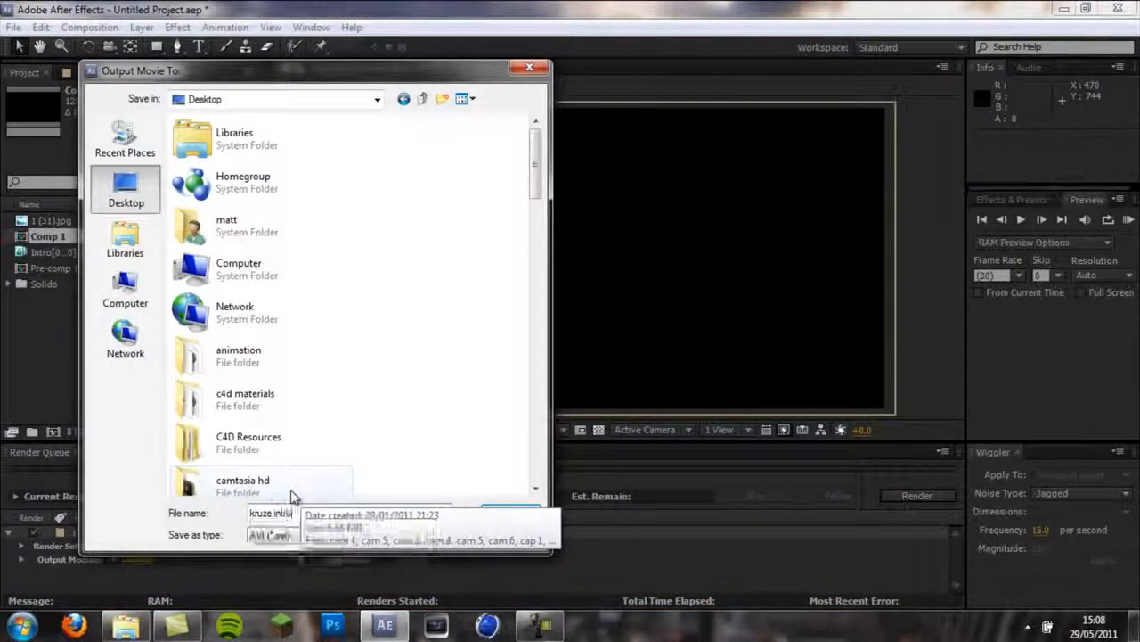
pyautogui.write('a')
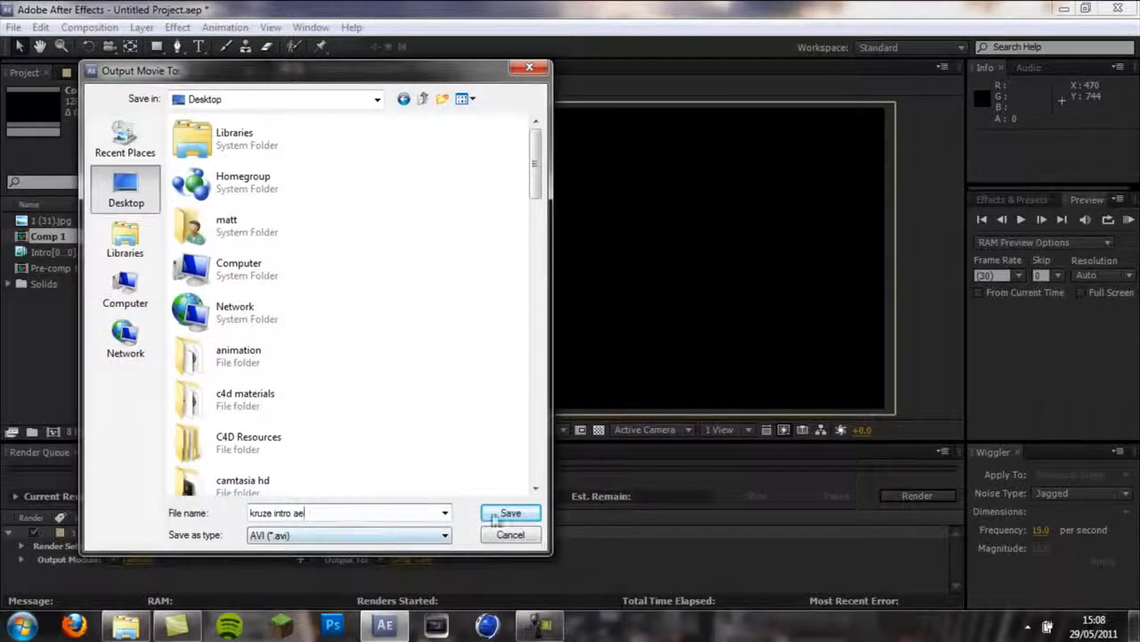
pyautogui.write('e')
pyautogui.press('Tab')
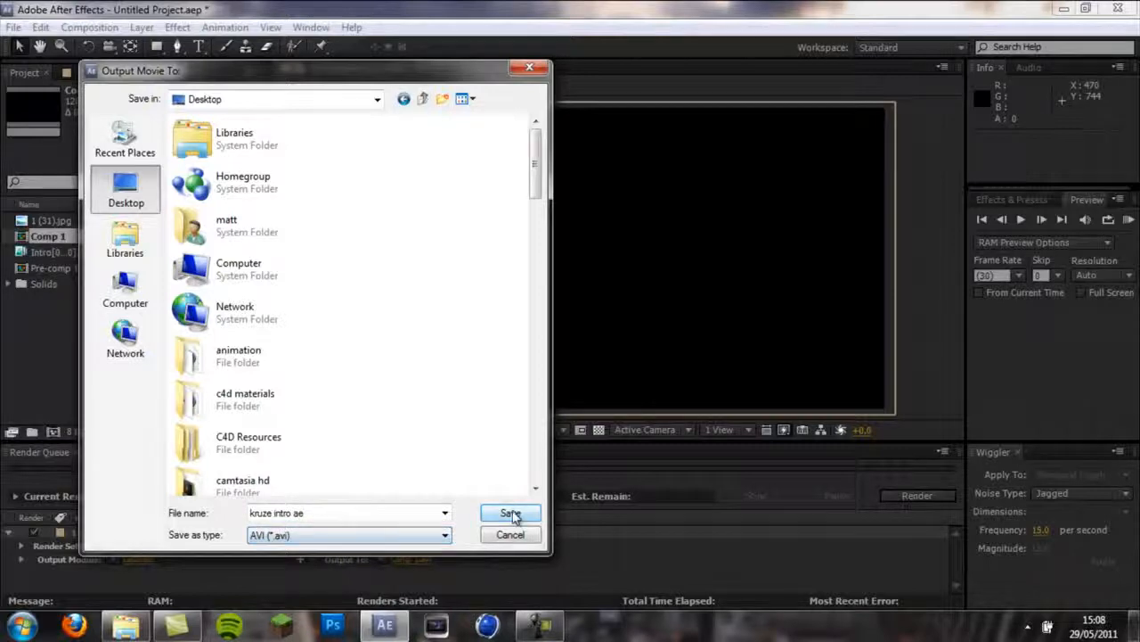
pyautogui.click(511, 515)
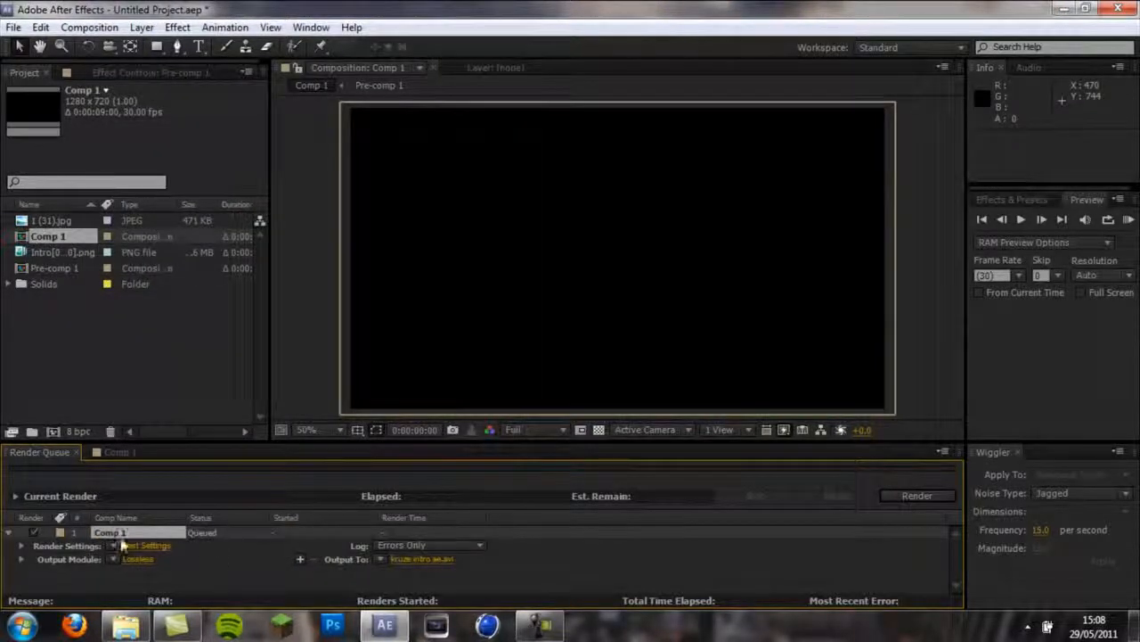
# Set Comp 1's render quality to Best and start the render.
pyautogui.click(141, 547)
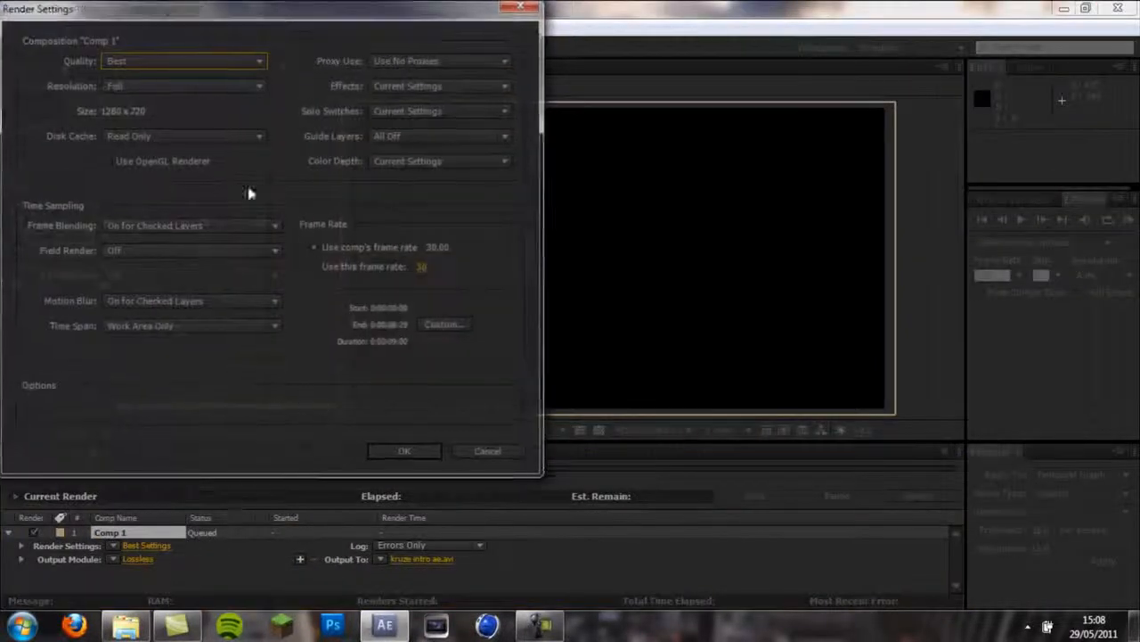
pyautogui.click(130, 62)
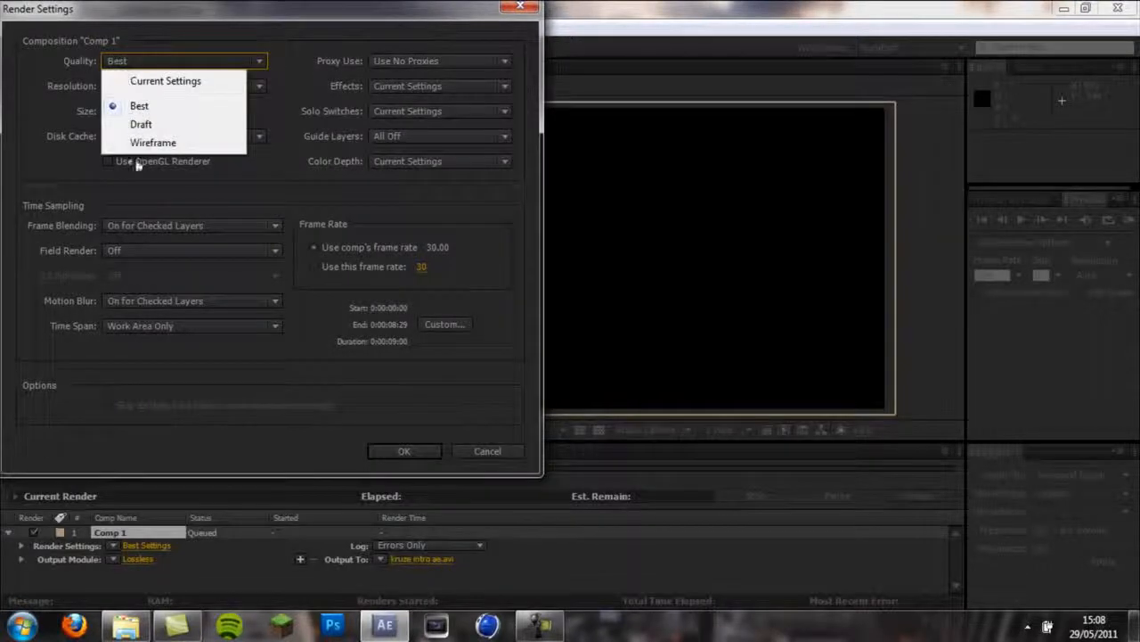
pyautogui.click(153, 105)
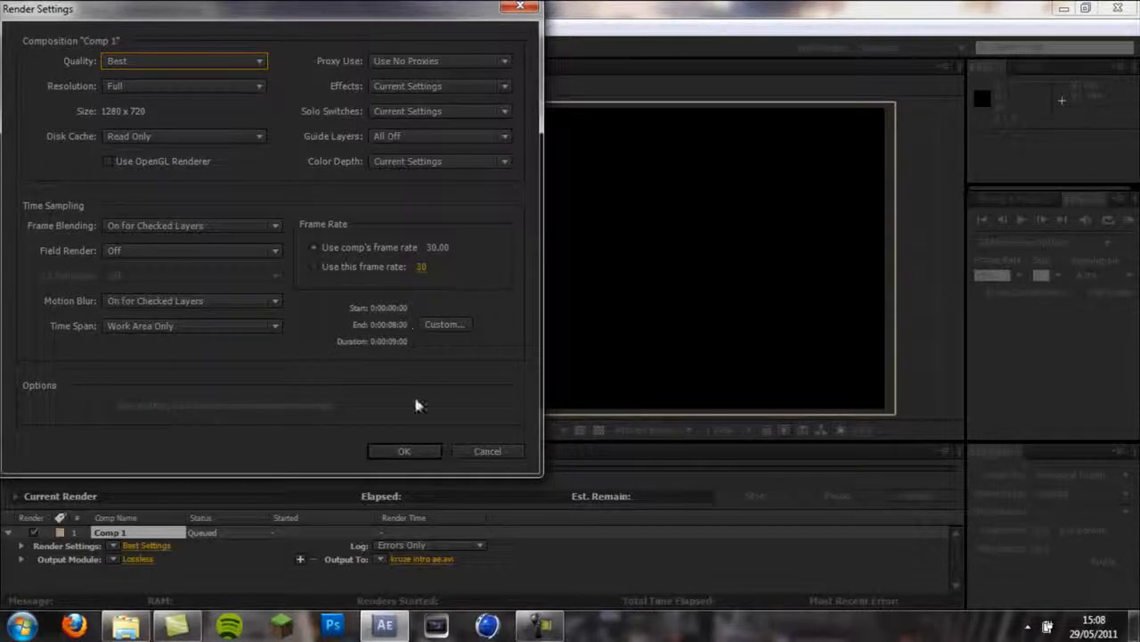
pyautogui.click(387, 453)
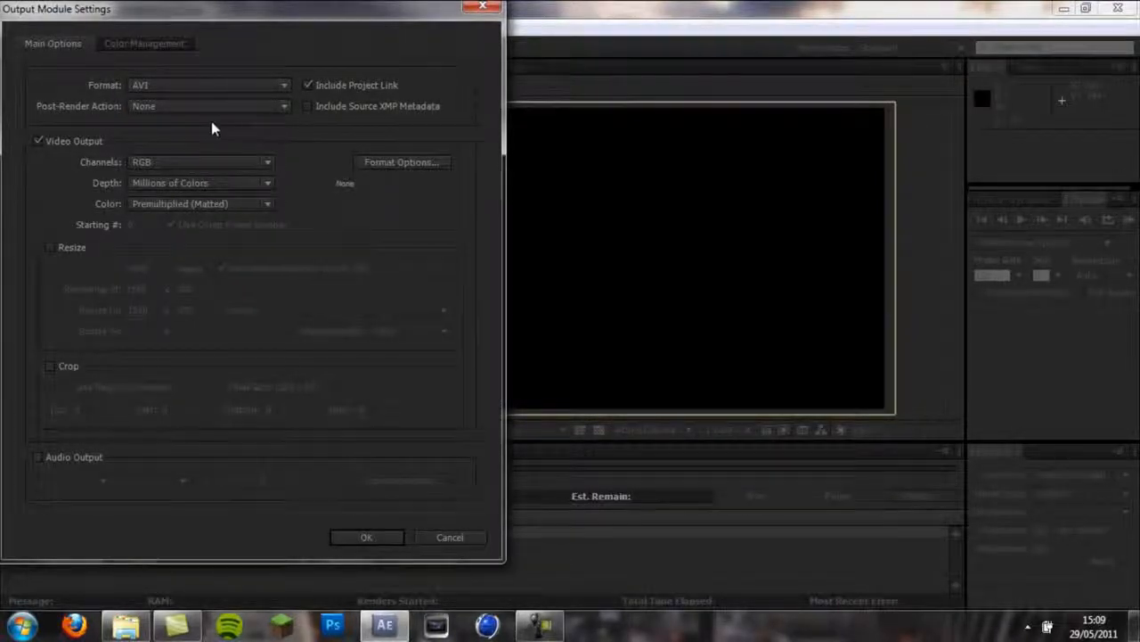
pyautogui.click(497, 8)
pyautogui.click(902, 496)
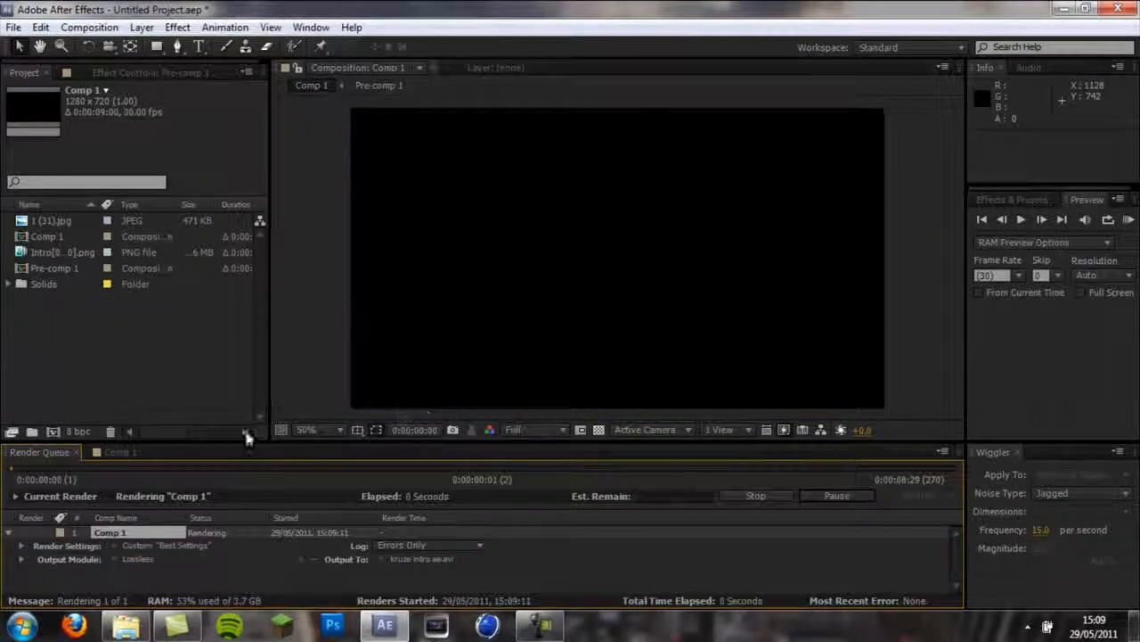
pyautogui.moveTo(534, 624)
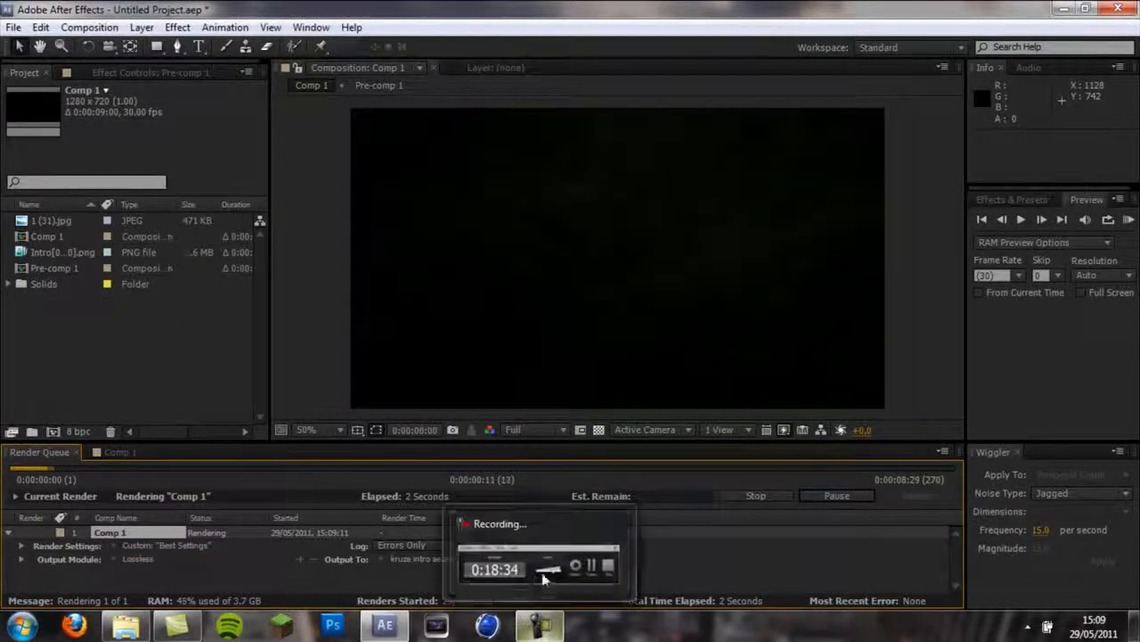
pyautogui.click(538, 628)
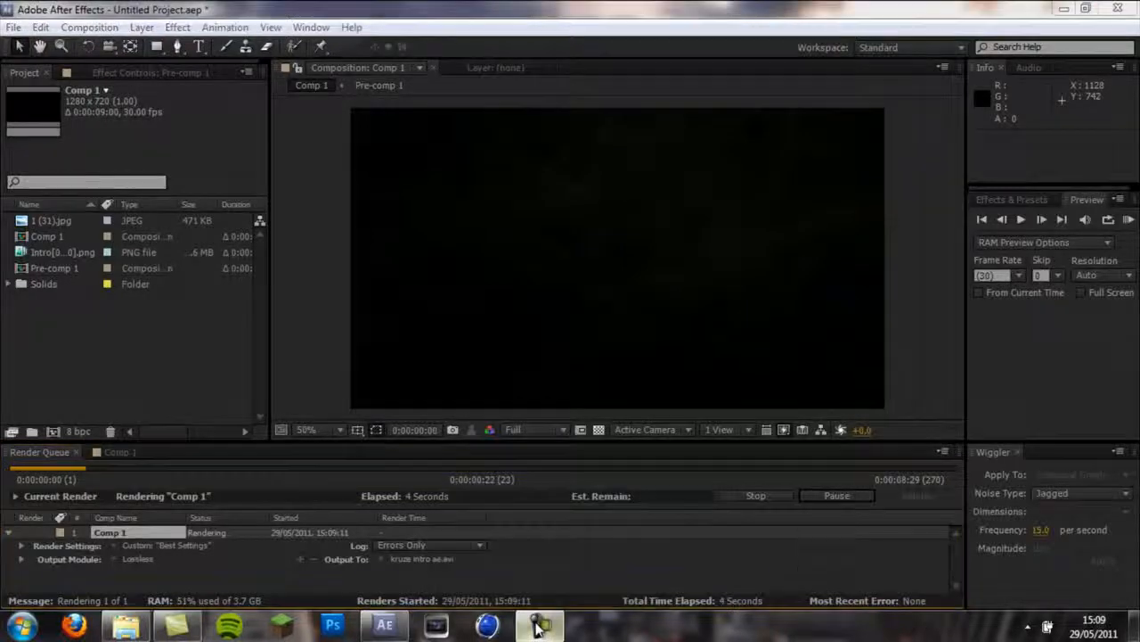
pyautogui.click(1060, 551)
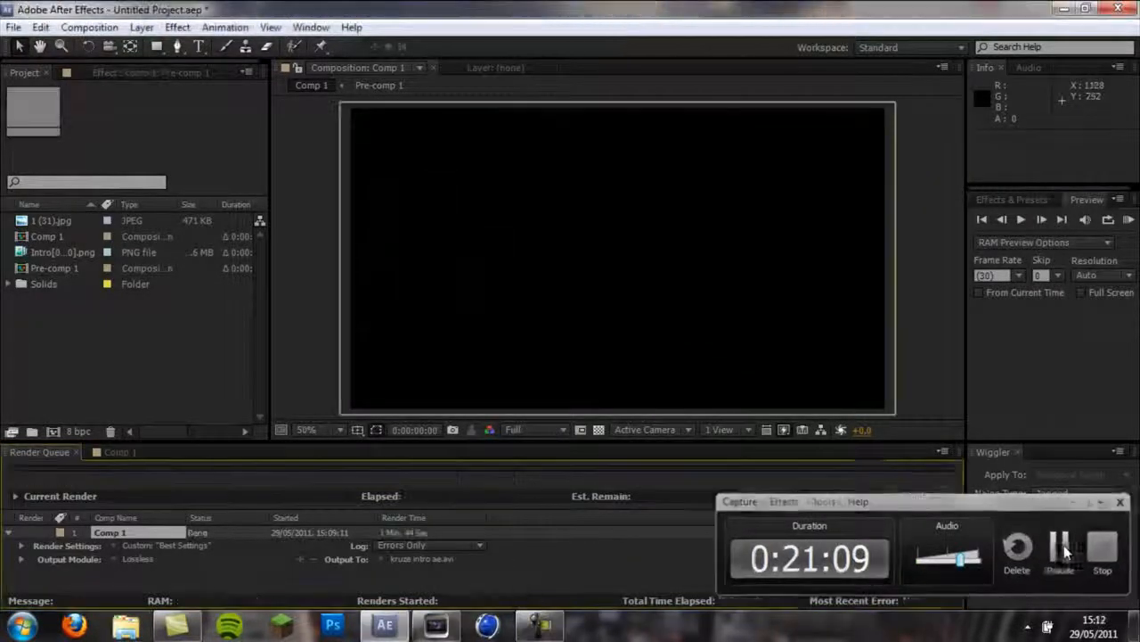
pyautogui.click(1061, 551)
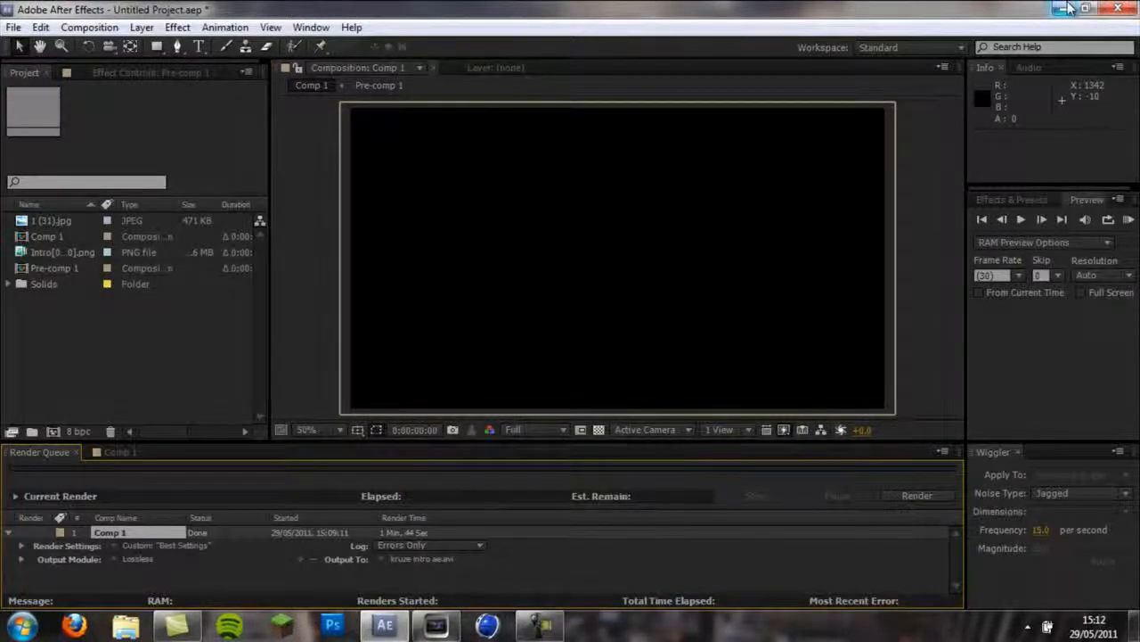
# Switch to Vegas Pro and import the "kruze intro ae" video from the Desktop into the project media.
pyautogui.click(1067, 8)
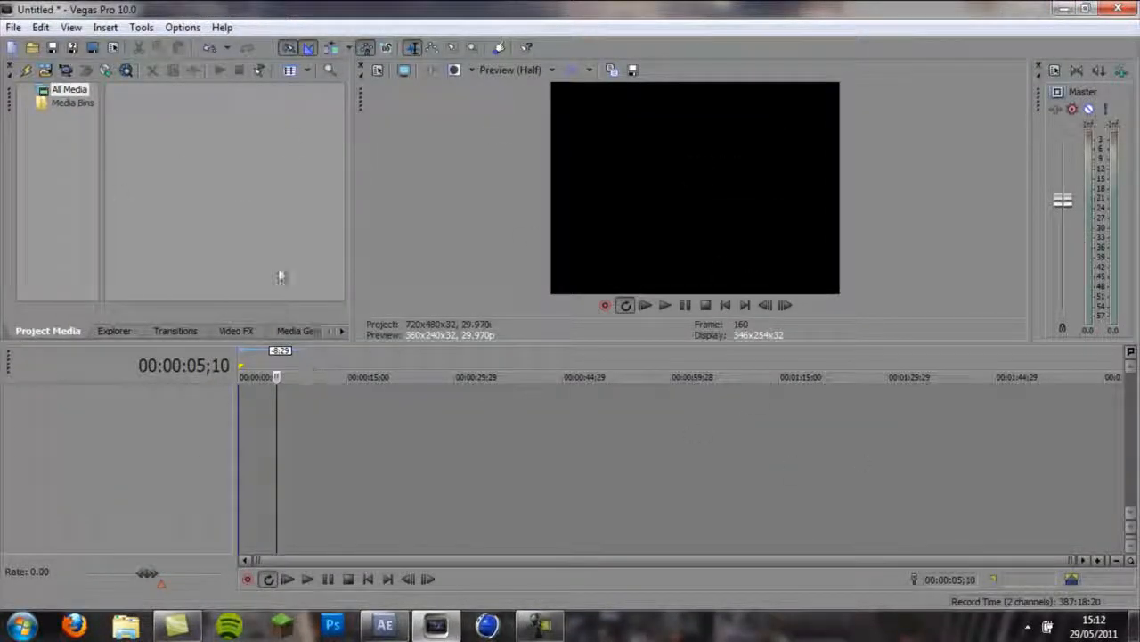
pyautogui.moveTo(307, 366); pyautogui.dragTo(894, 366)
pyautogui.click(370, 377)
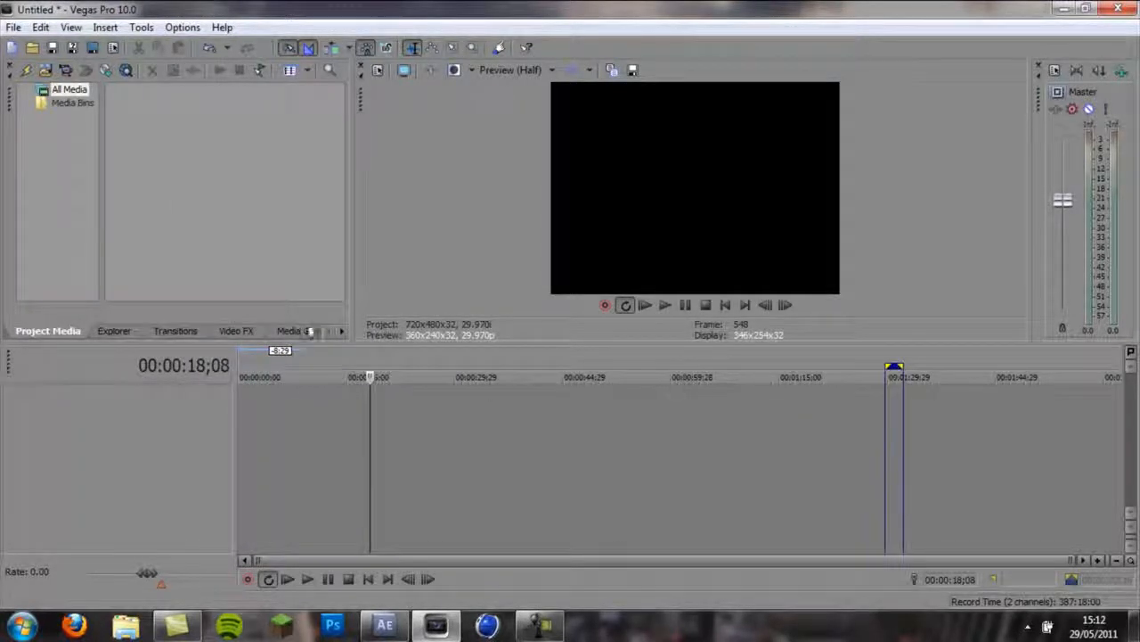
pyautogui.click(49, 74)
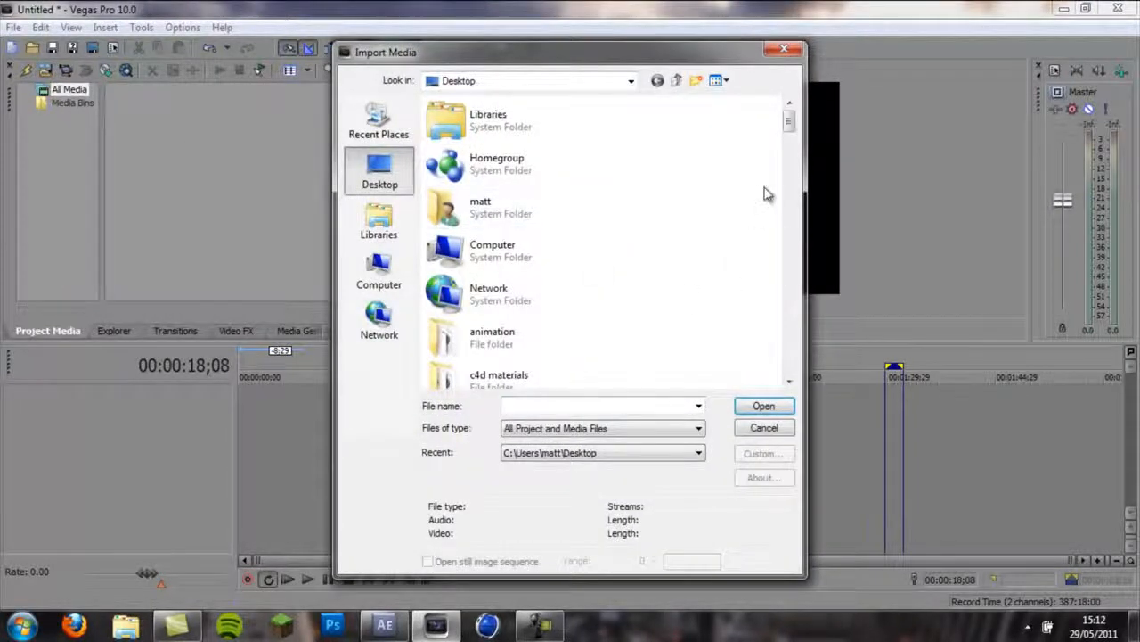
pyautogui.scroll(-3, 770, 183)
pyautogui.moveTo(790, 148); pyautogui.dragTo(789, 115)
pyautogui.scroll(-1, 638, 231)
pyautogui.scroll(-12, 638, 230)
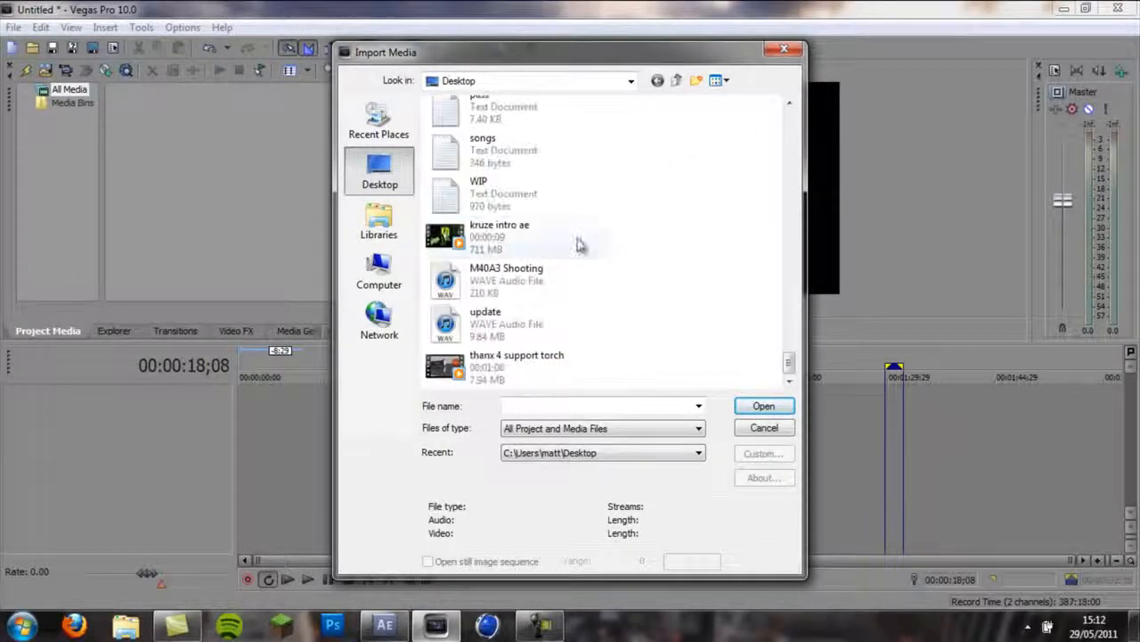
pyautogui.doubleClick(578, 245)
# Place the kruze intro ae.avi clip on a new video track at the start of the timeline.
pyautogui.moveTo(149, 116); pyautogui.dragTo(241, 428)
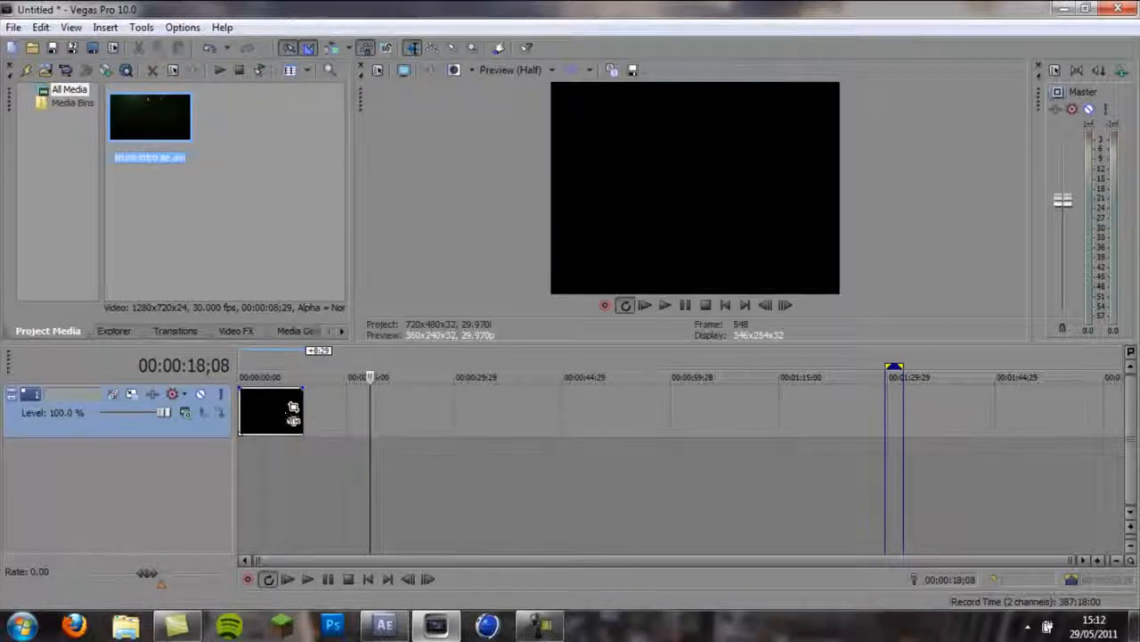
pyautogui.click(286, 472)
pyautogui.scroll(4, 287, 472)
# Split the intro clip at about 00:00:07;18, after its fade to black, and delete the leftover black end.
pyautogui.click(488, 420)
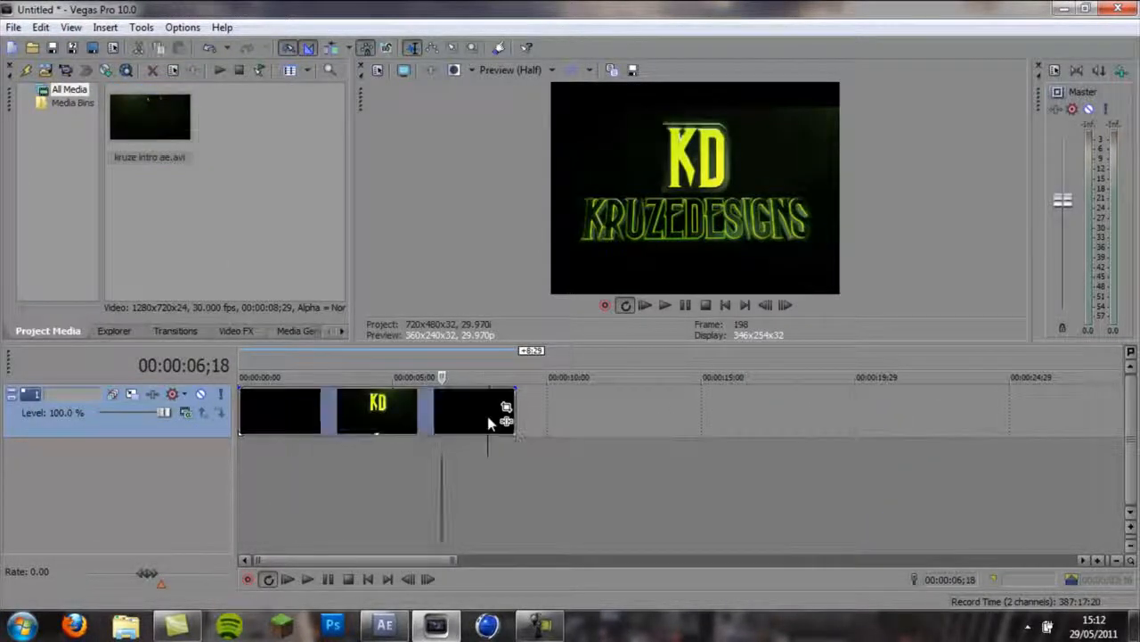
pyautogui.moveTo(489, 416); pyautogui.dragTo(488, 415)
pyautogui.press('Left')
pyautogui.press('Left')
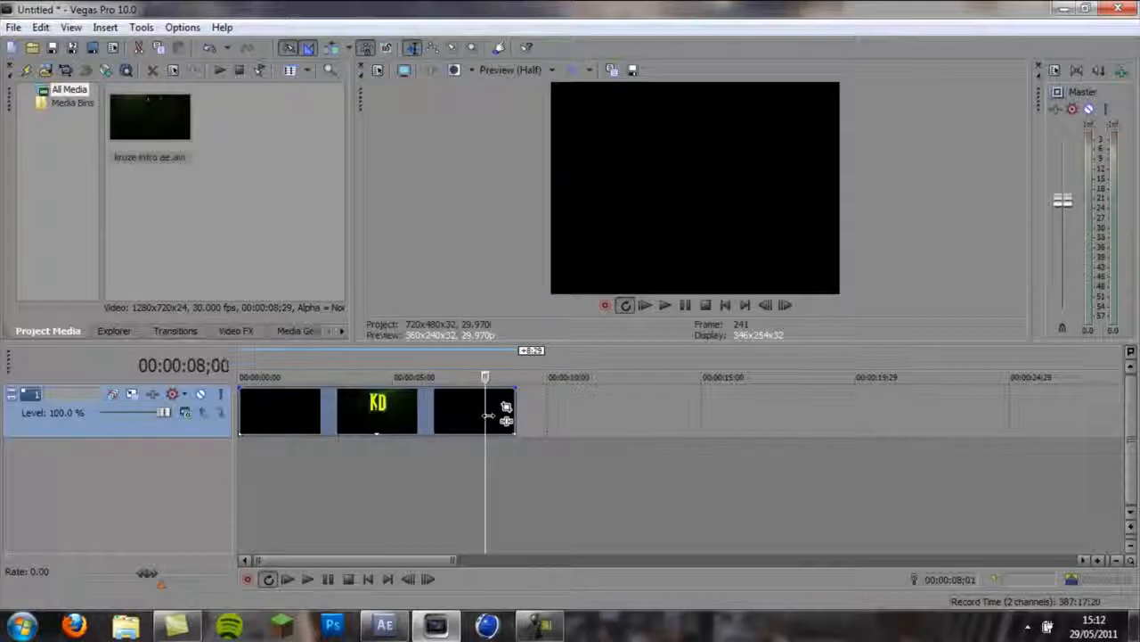
pyautogui.press('Left')
pyautogui.press('Left')
pyautogui.press('Left')
pyautogui.press('Left')
pyautogui.press('Left')
pyautogui.press('Left')
pyautogui.press('Left')
pyautogui.press('Left')
pyautogui.press('Left')
pyautogui.press('Left')
pyautogui.press('Left')
pyautogui.press('Left')
pyautogui.press('Left')
pyautogui.press('Left')
pyautogui.press('Left')
pyautogui.press('Left')
pyautogui.press('Left')
pyautogui.press('Left')
pyautogui.press('Left')
pyautogui.press('Left')
pyautogui.press('Right')
pyautogui.press('Right')
pyautogui.press('Right')
pyautogui.press('Right')
pyautogui.press('Right')
pyautogui.press('Right')
pyautogui.press('Right')
pyautogui.press('Right')
pyautogui.press('Right')
pyautogui.press('Right')
pyautogui.press('Right')
pyautogui.press('Right')
pyautogui.press('Right')
pyautogui.press('Right')
pyautogui.press('Right')
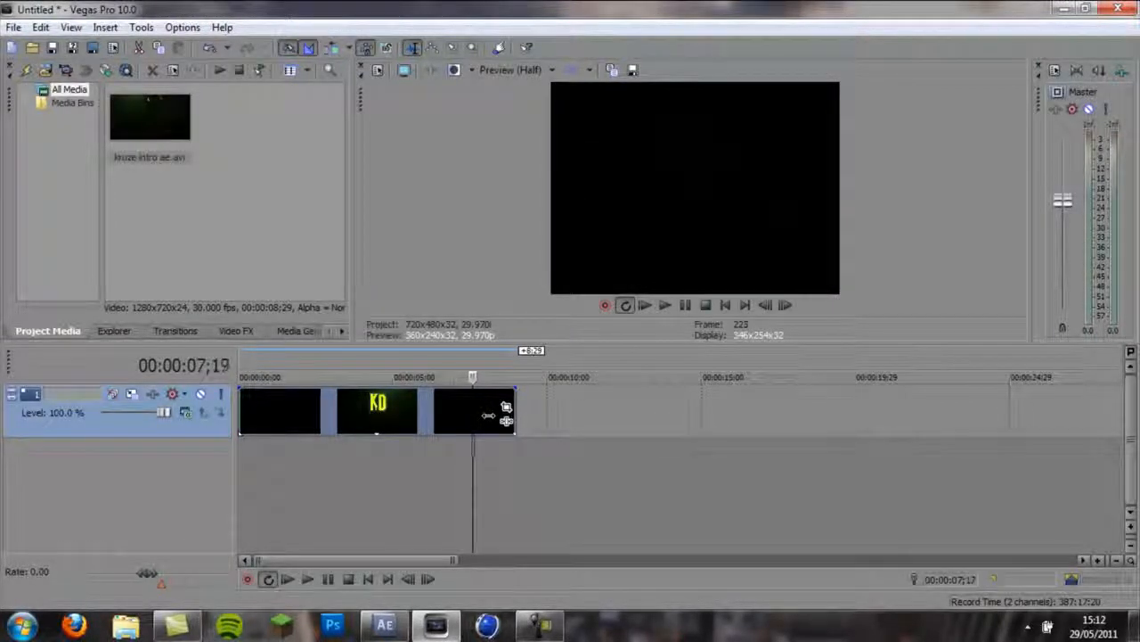
pyautogui.moveTo(506, 413); pyautogui.dragTo(466, 412)
pyautogui.press('Right')
pyautogui.press('Right')
pyautogui.press('Right')
pyautogui.press('Right')
pyautogui.press('Right')
pyautogui.press('Right')
pyautogui.press('Right')
pyautogui.press('Right')
pyautogui.press('Right')
pyautogui.press('Right')
pyautogui.press('Right')
pyautogui.press('Right')
pyautogui.press('Right')
pyautogui.press('Right')
pyautogui.press('Right')
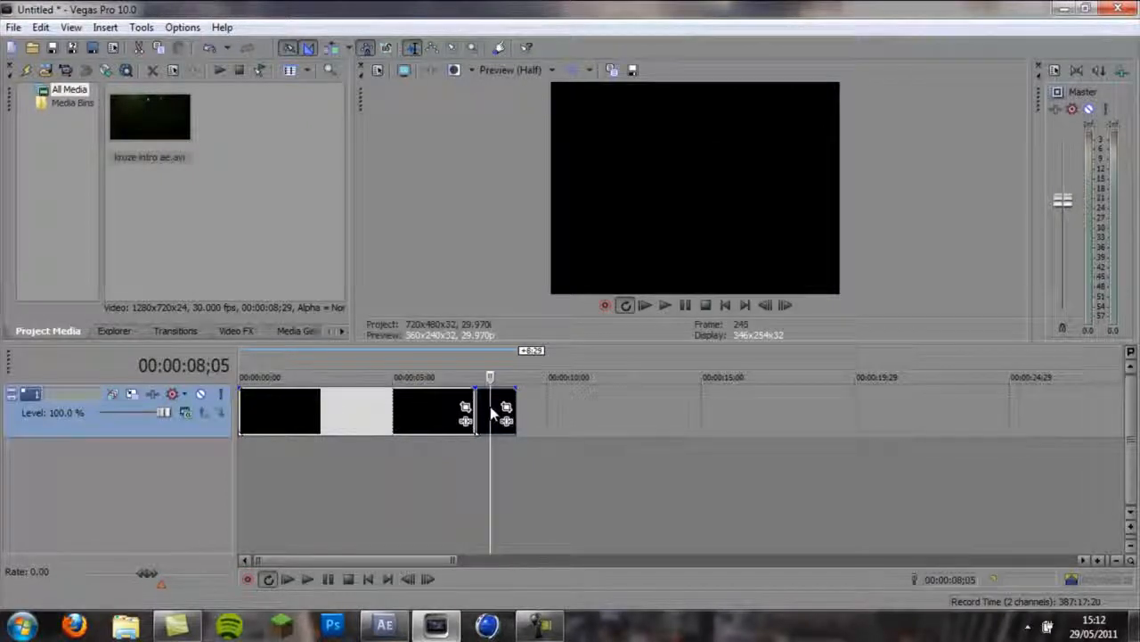
pyautogui.click(282, 416)
pyautogui.click(339, 485)
pyautogui.click(276, 400)
pyautogui.click(351, 409)
pyautogui.click(292, 400)
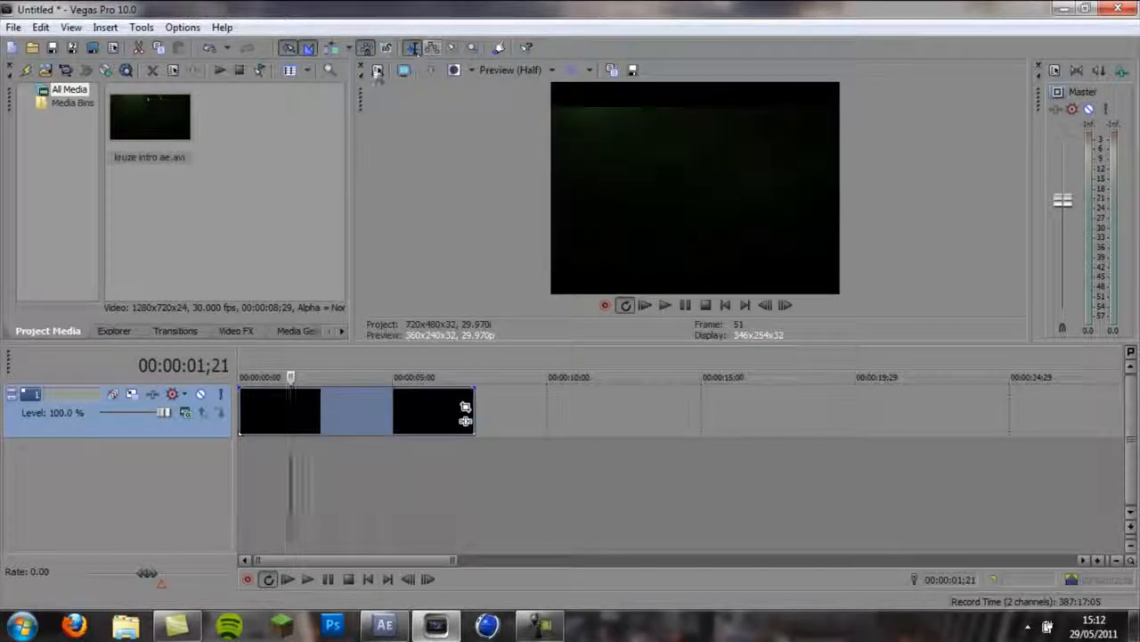
# Set the project's video template to HDV 720-30p (1280x720, 29.970 fps) and its full-resolution rendering quality to Best.
pyautogui.click(376, 72)
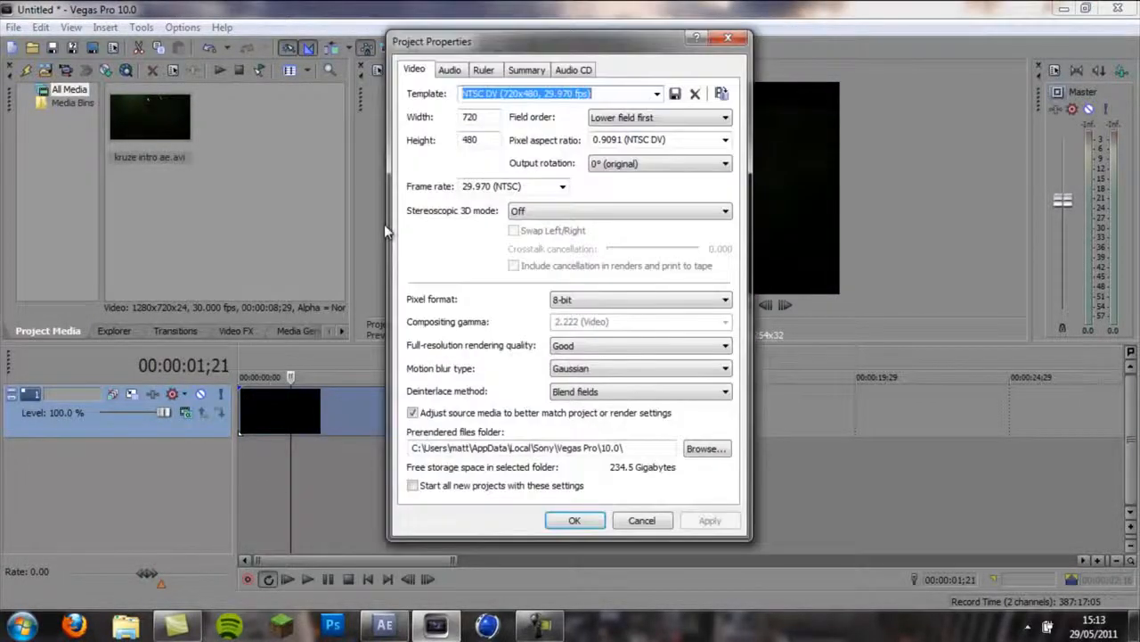
pyautogui.click(657, 95)
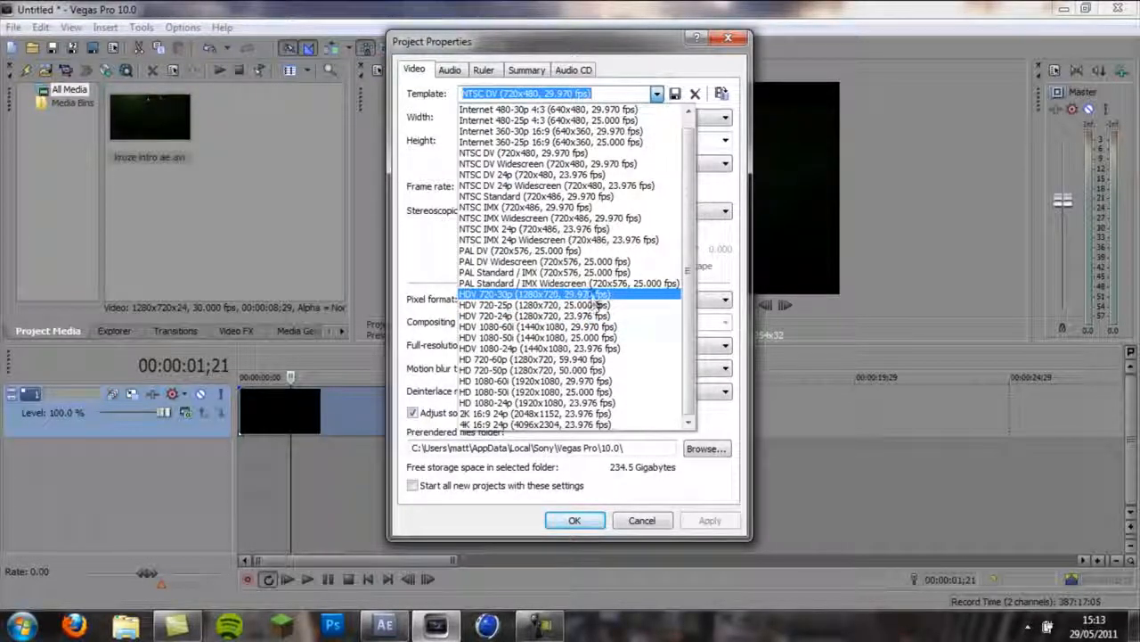
pyautogui.click(593, 295)
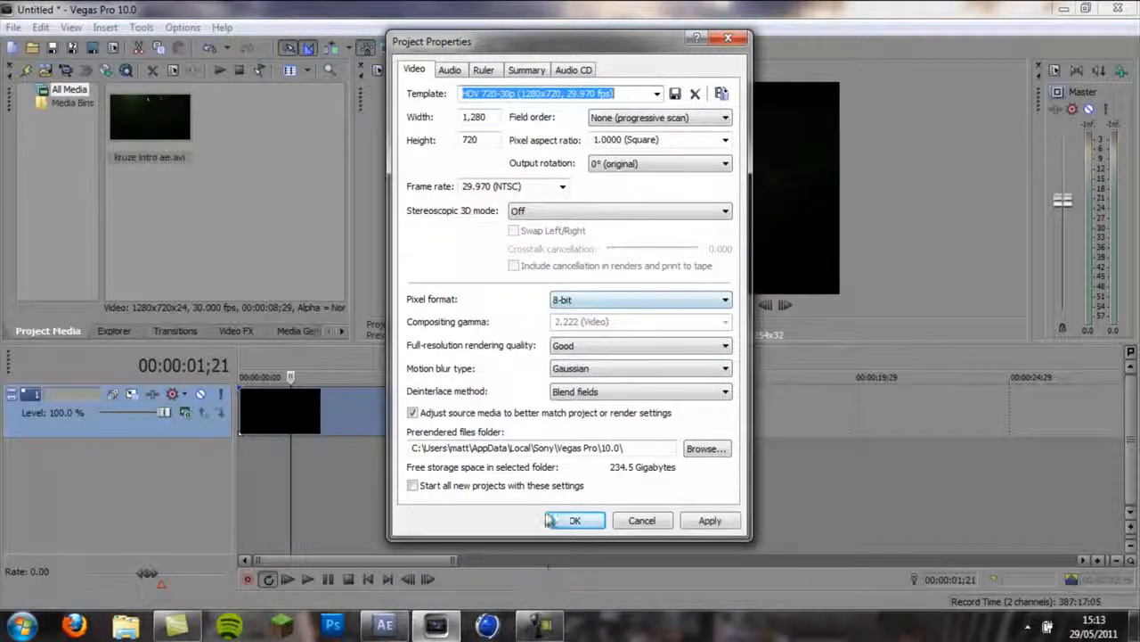
pyautogui.click(567, 347)
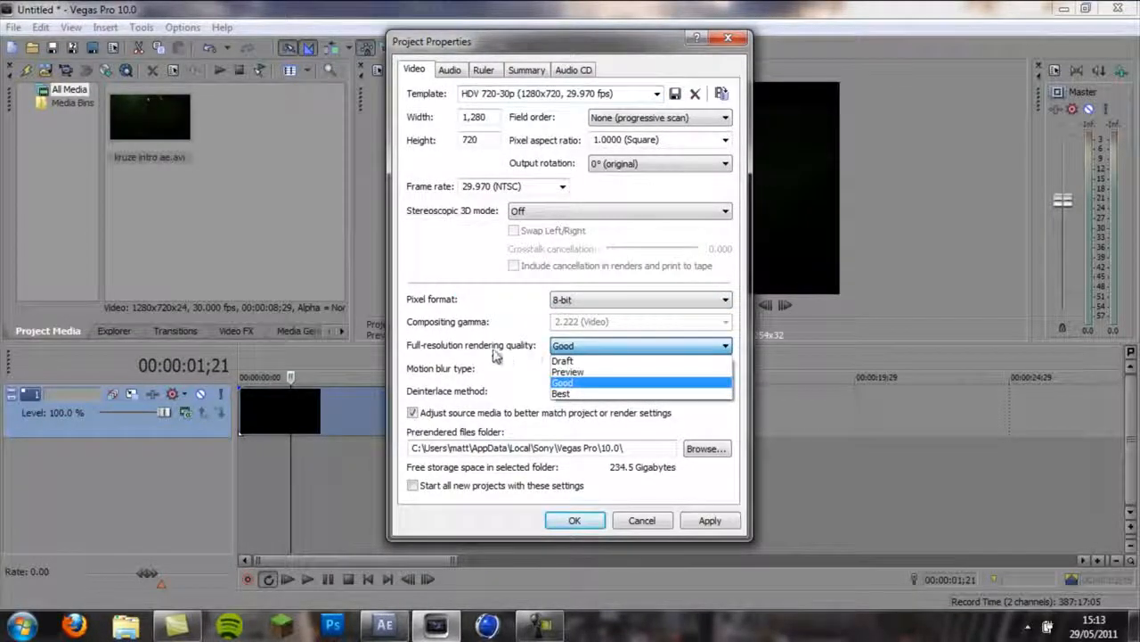
pyautogui.click(566, 393)
pyautogui.click(578, 369)
pyautogui.click(578, 374)
pyautogui.click(579, 392)
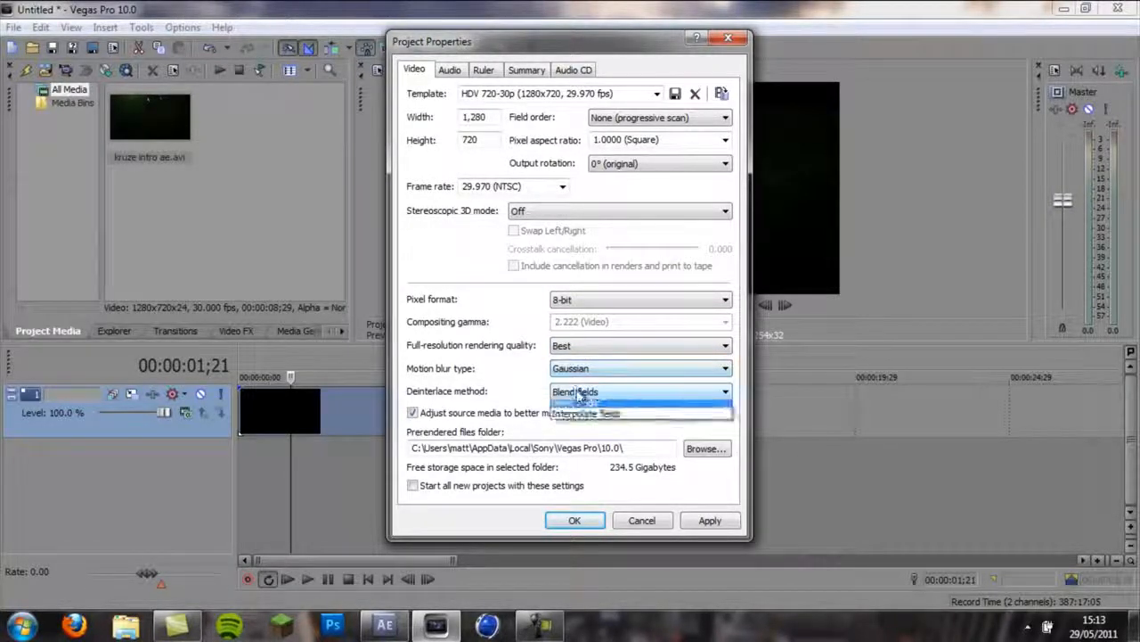
pyautogui.click(579, 396)
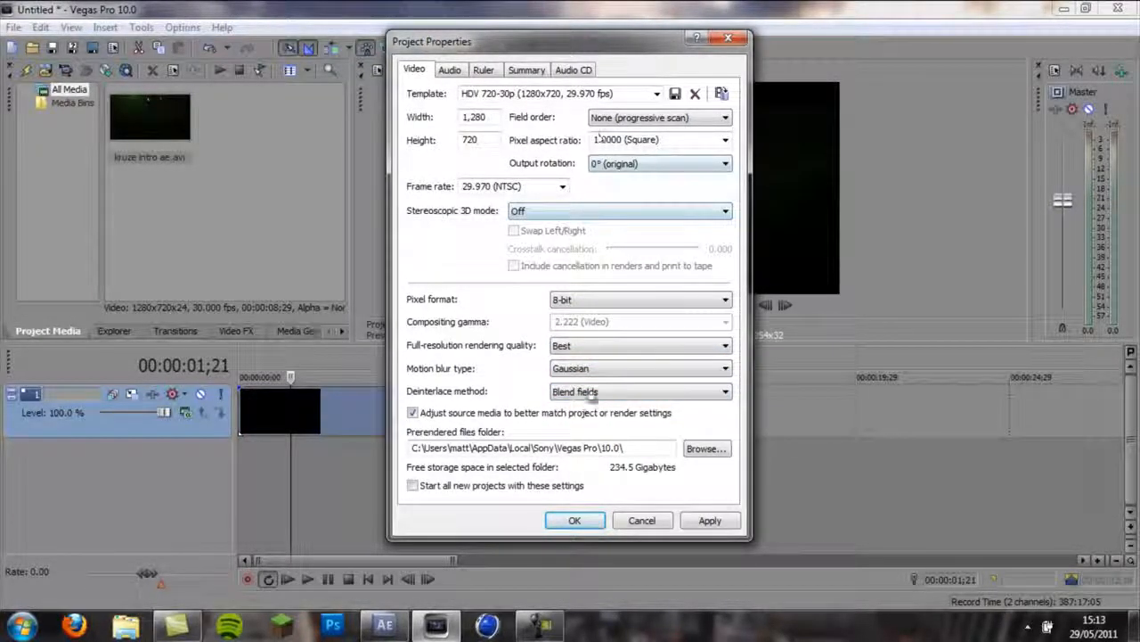
pyautogui.click(575, 522)
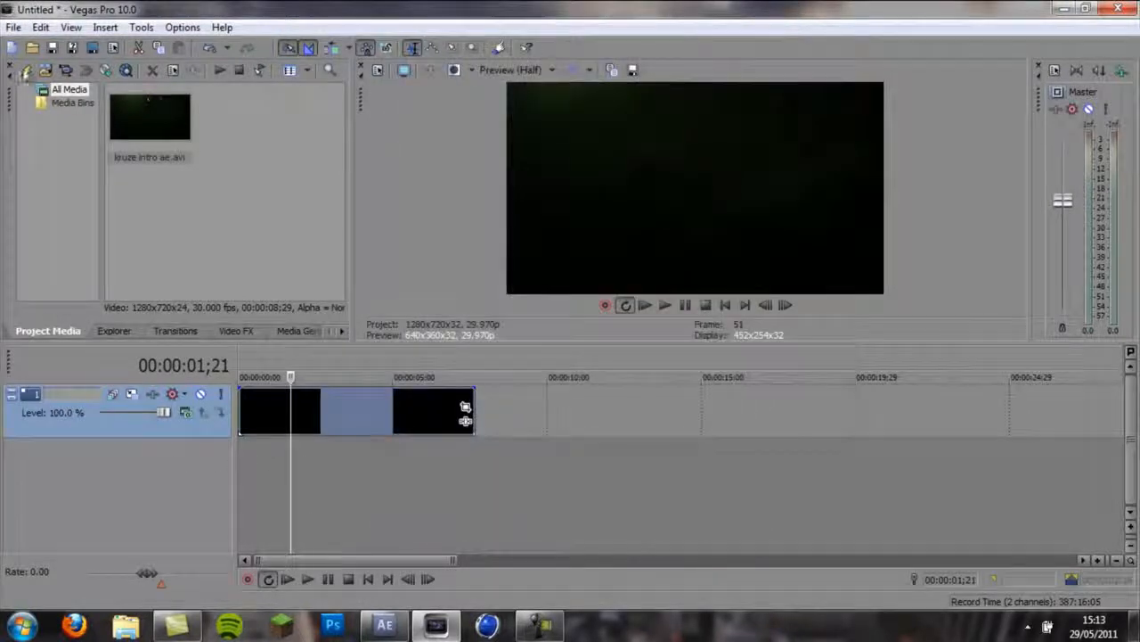
# Start a media import and browse through My Documents and Editing to the inner Designer Sound FX folder.
pyautogui.click(530, 499)
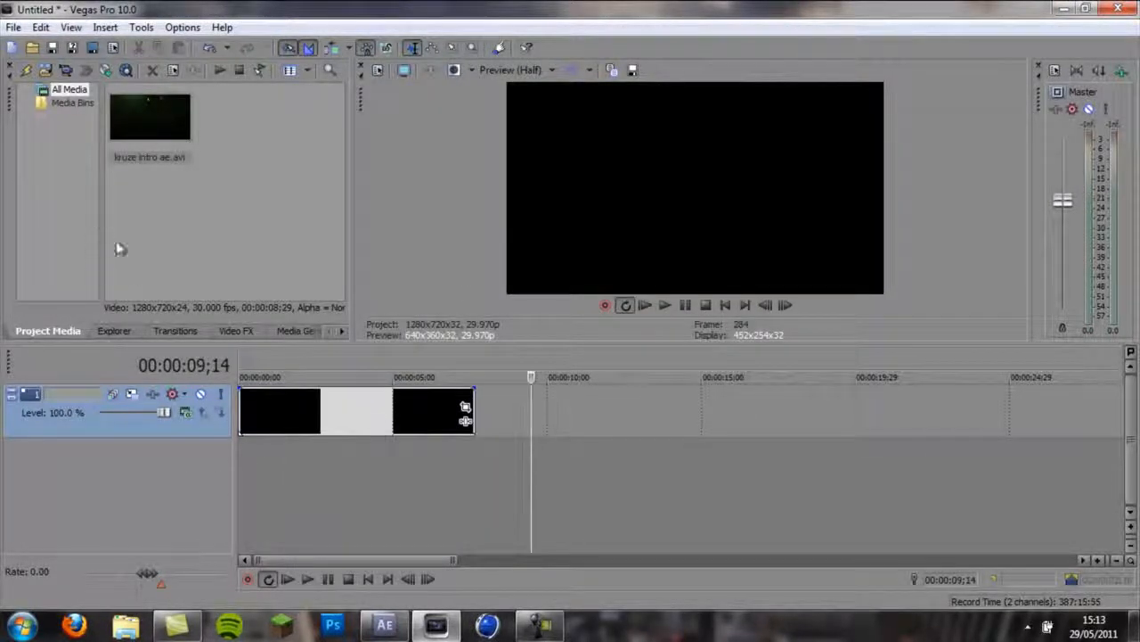
pyautogui.click(319, 529)
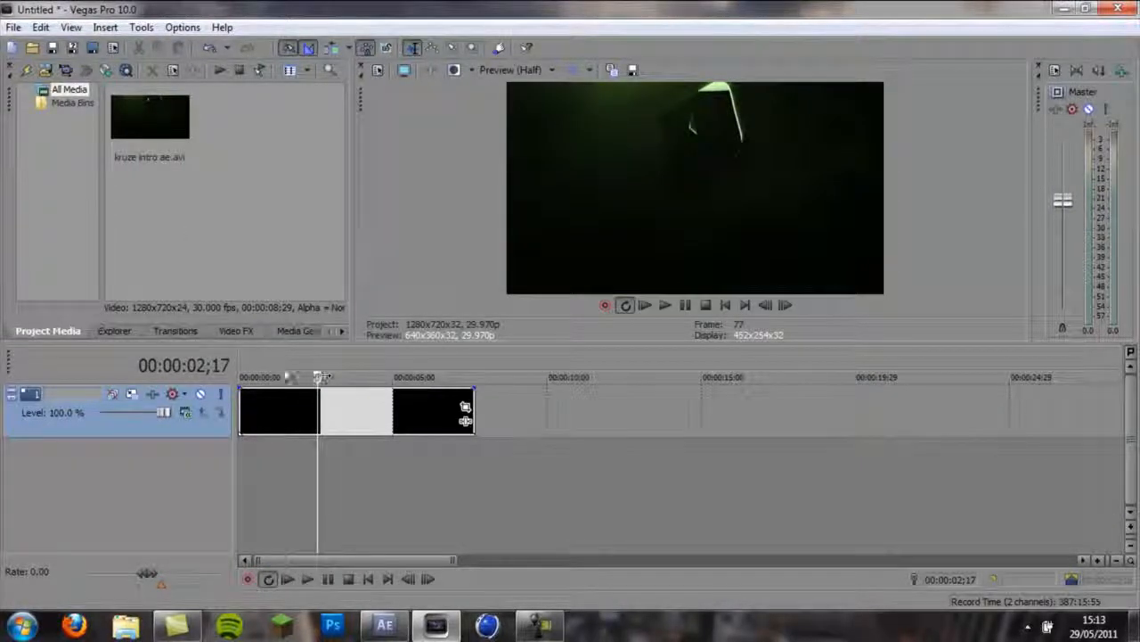
pyautogui.click(46, 71)
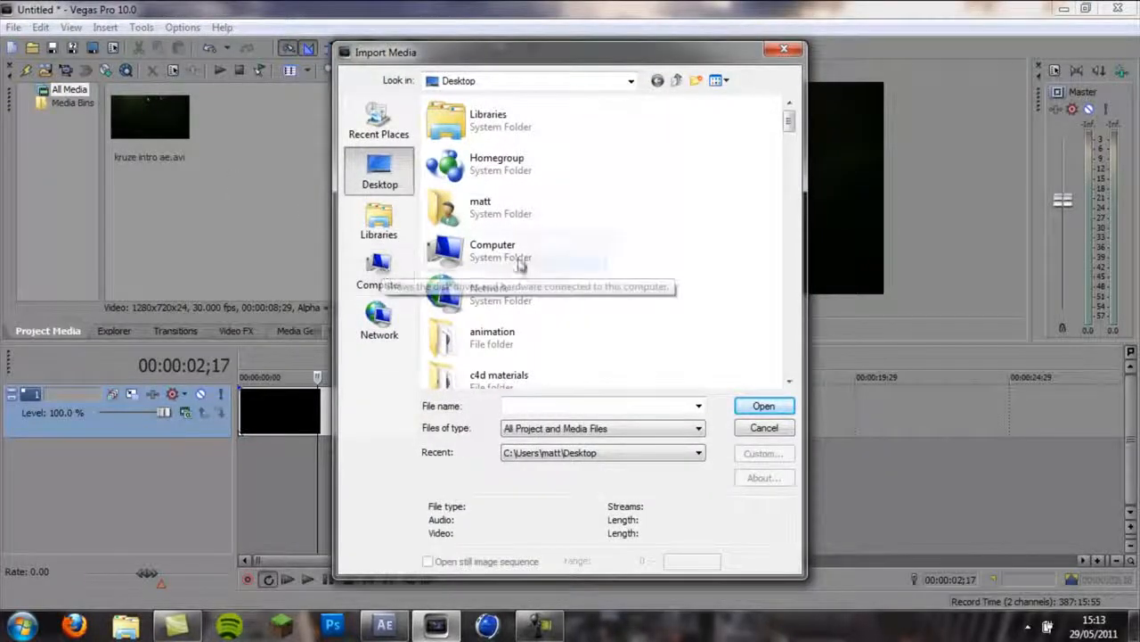
pyautogui.doubleClick(485, 207)
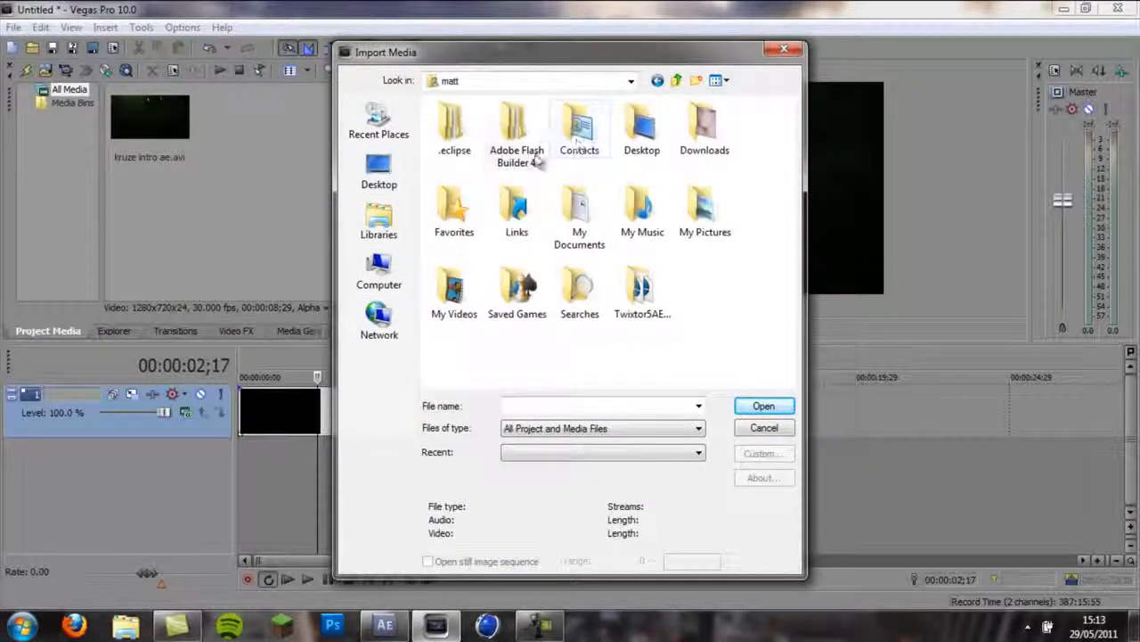
pyautogui.doubleClick(578, 227)
pyautogui.doubleClick(468, 171)
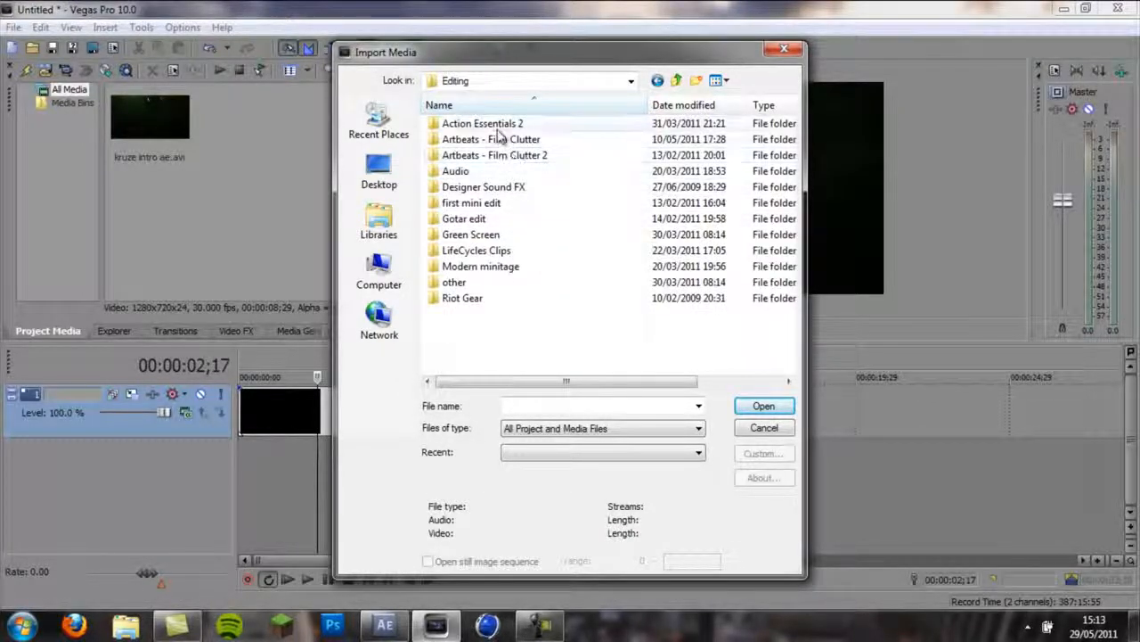
pyautogui.doubleClick(490, 189)
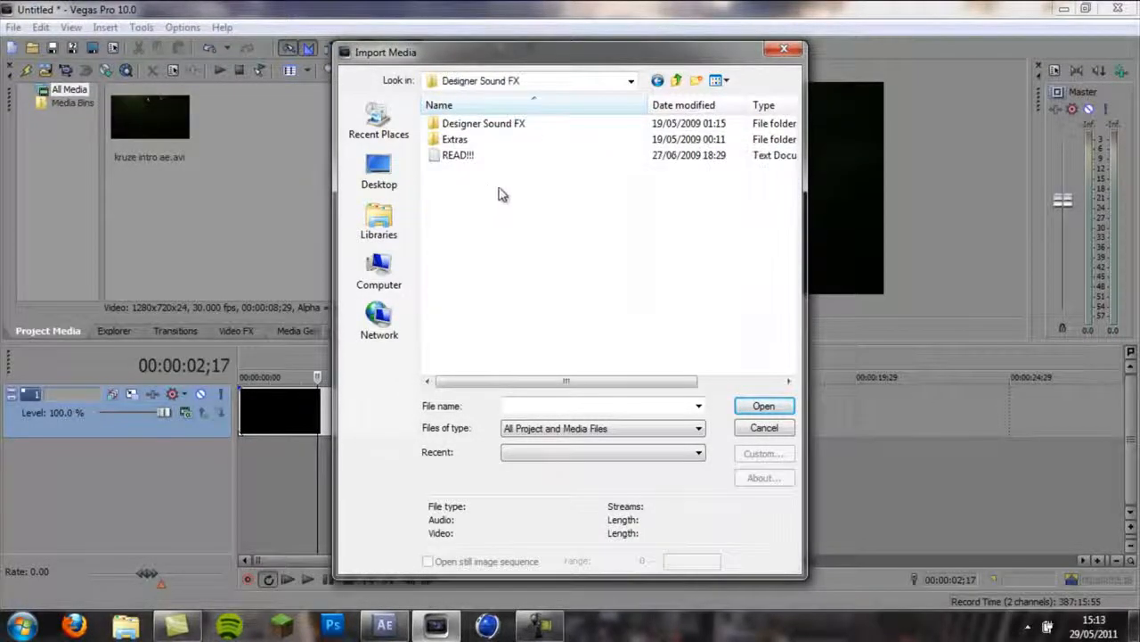
pyautogui.doubleClick(483, 127)
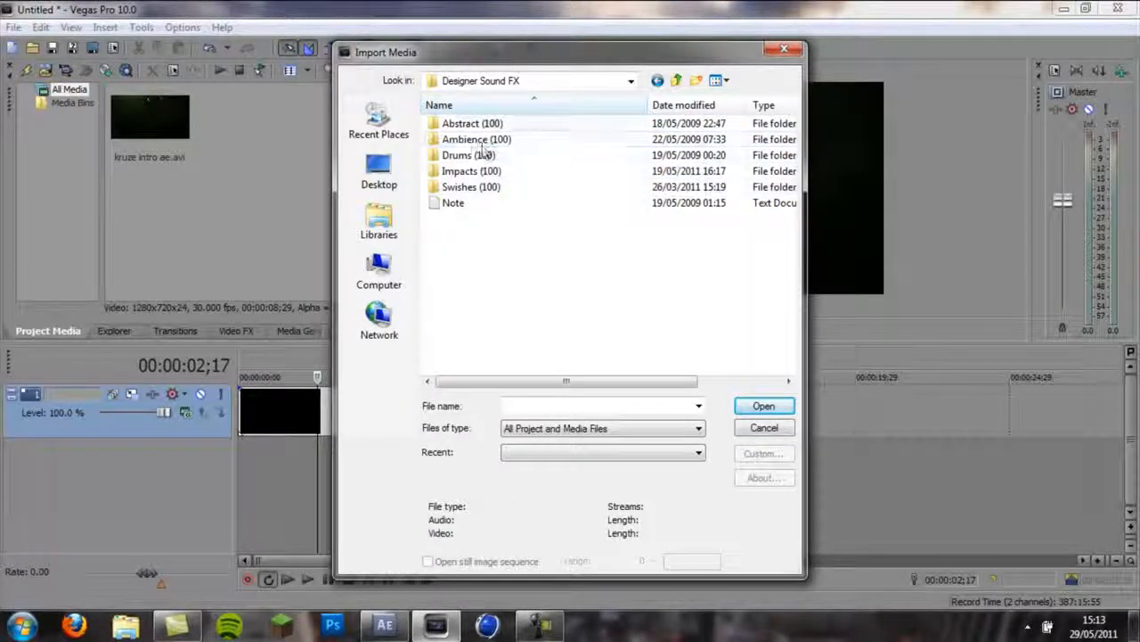
# Look through the Abstract and Ambience folders of the Designer Sound FX library for suitable sounds.
pyautogui.moveTo(488, 56); pyautogui.dragTo(684, 68)
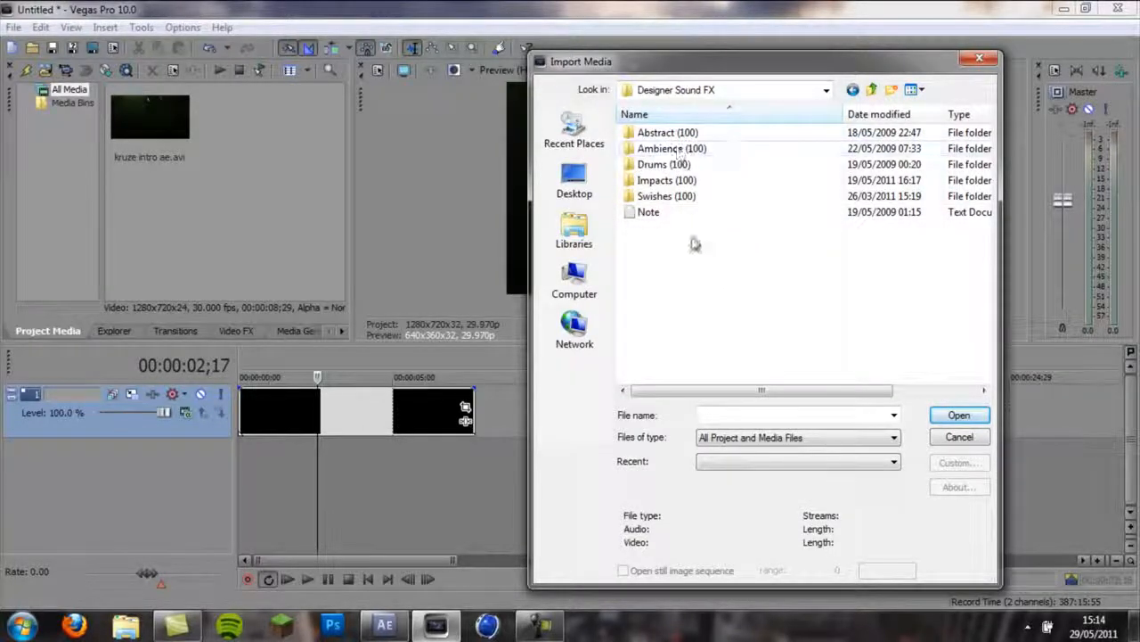
pyautogui.moveTo(649, 223); pyautogui.dragTo(698, 274)
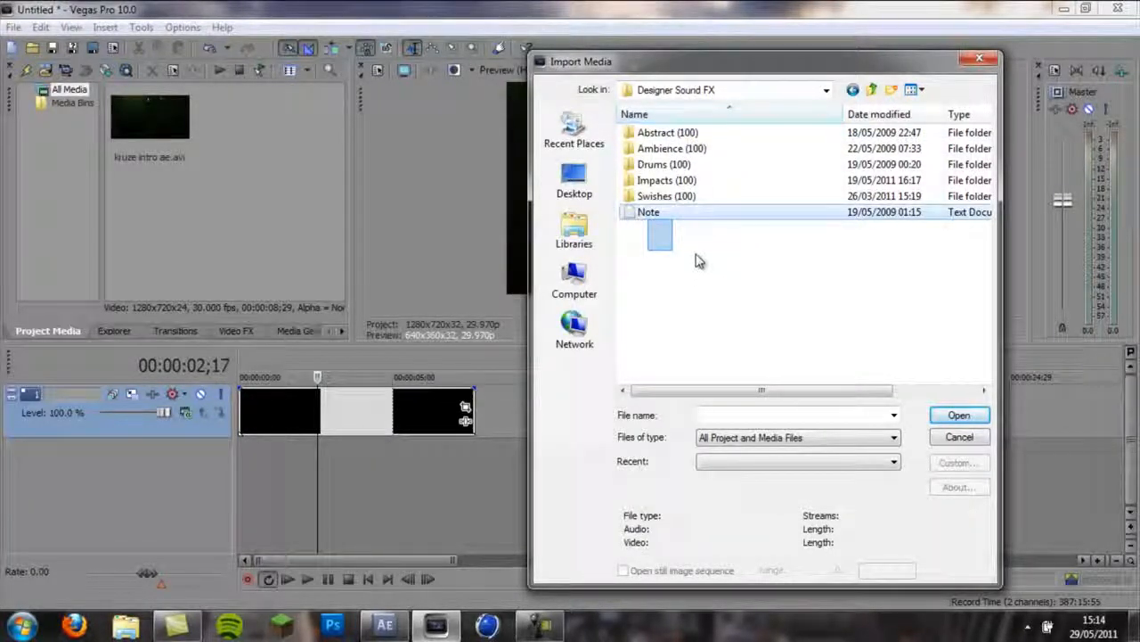
pyautogui.moveTo(678, 265); pyautogui.dragTo(677, 299)
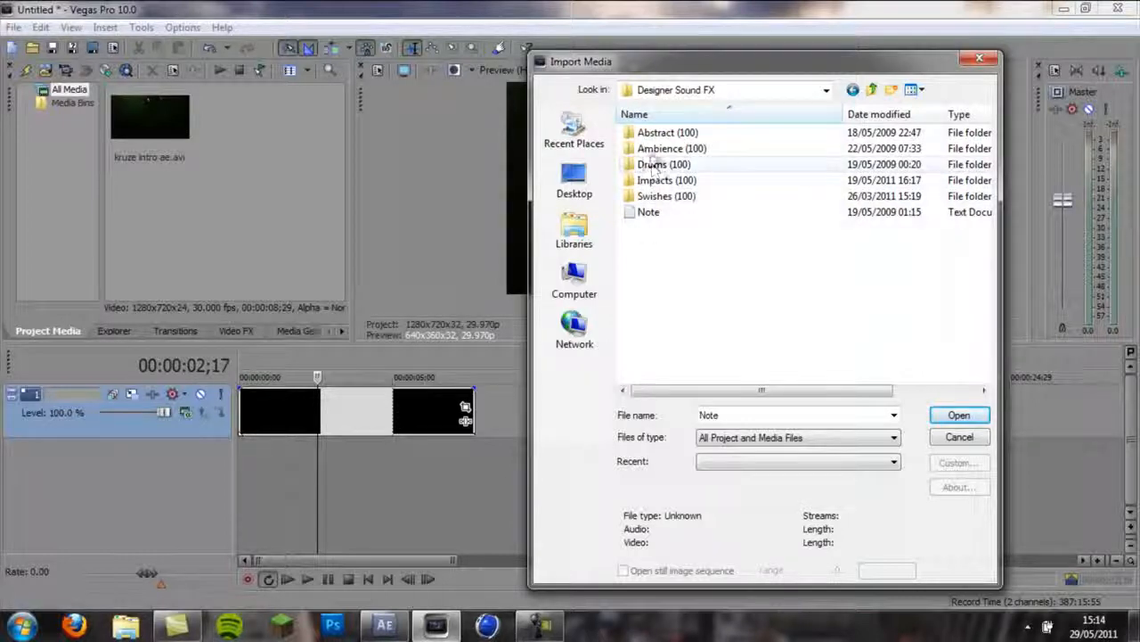
pyautogui.doubleClick(649, 131)
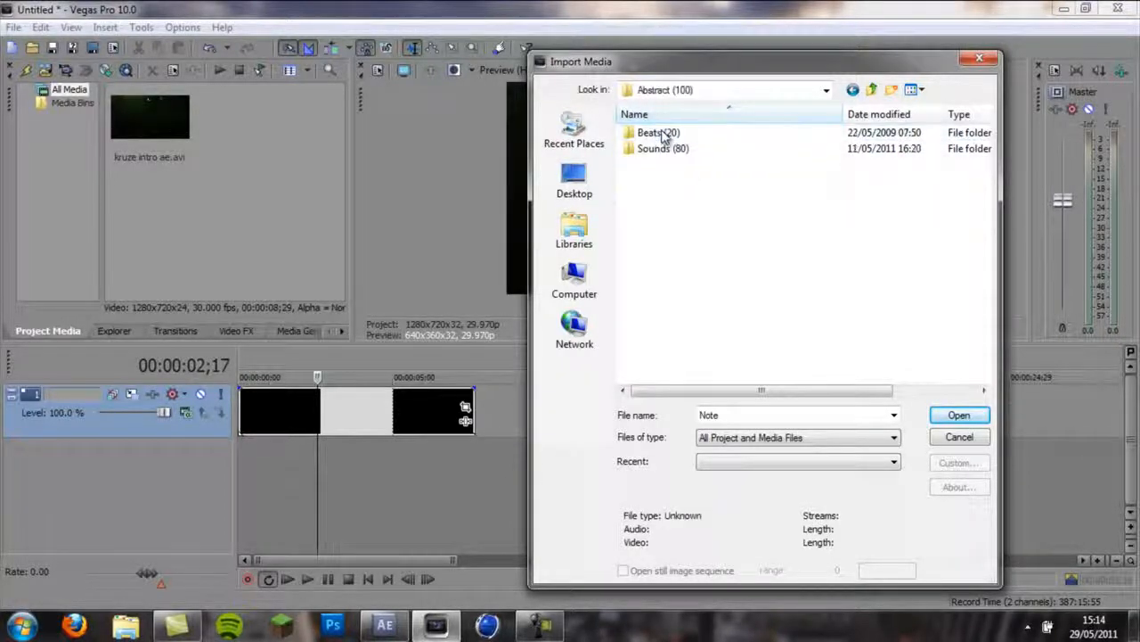
pyautogui.click(853, 89)
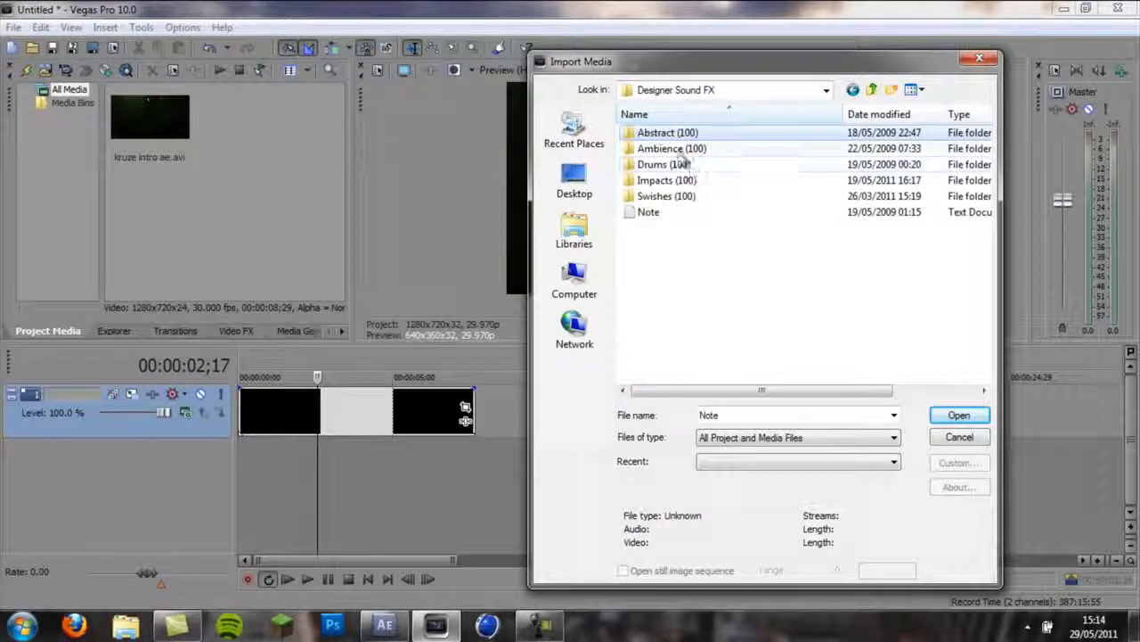
pyautogui.doubleClick(673, 148)
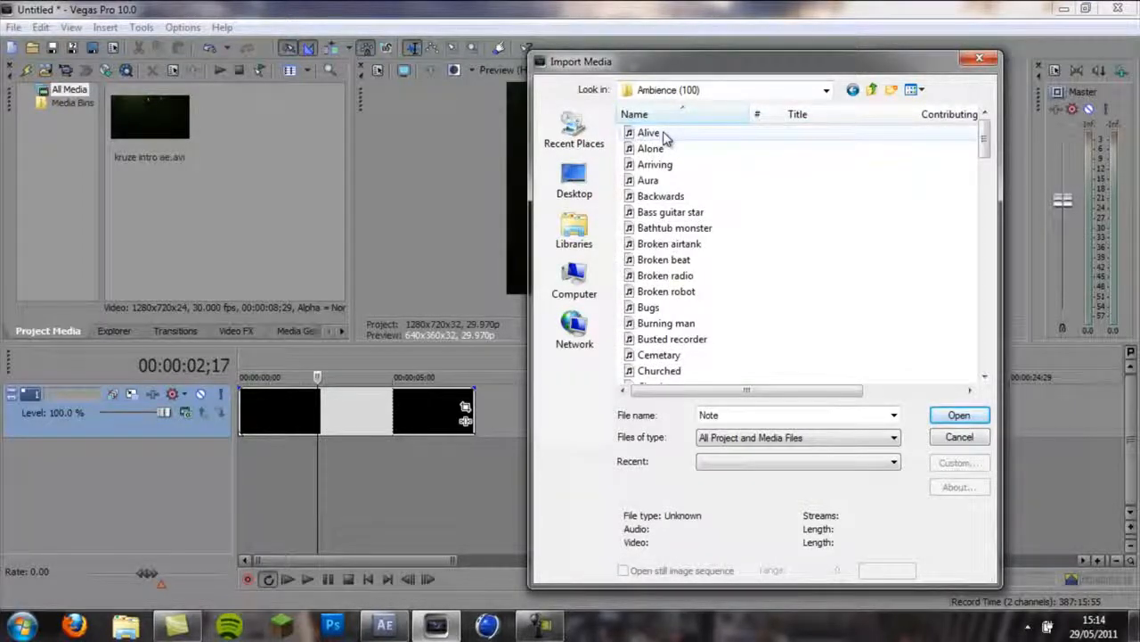
pyautogui.scroll(-9, 703, 299)
pyautogui.scroll(7, 711, 294)
pyautogui.scroll(2, 711, 294)
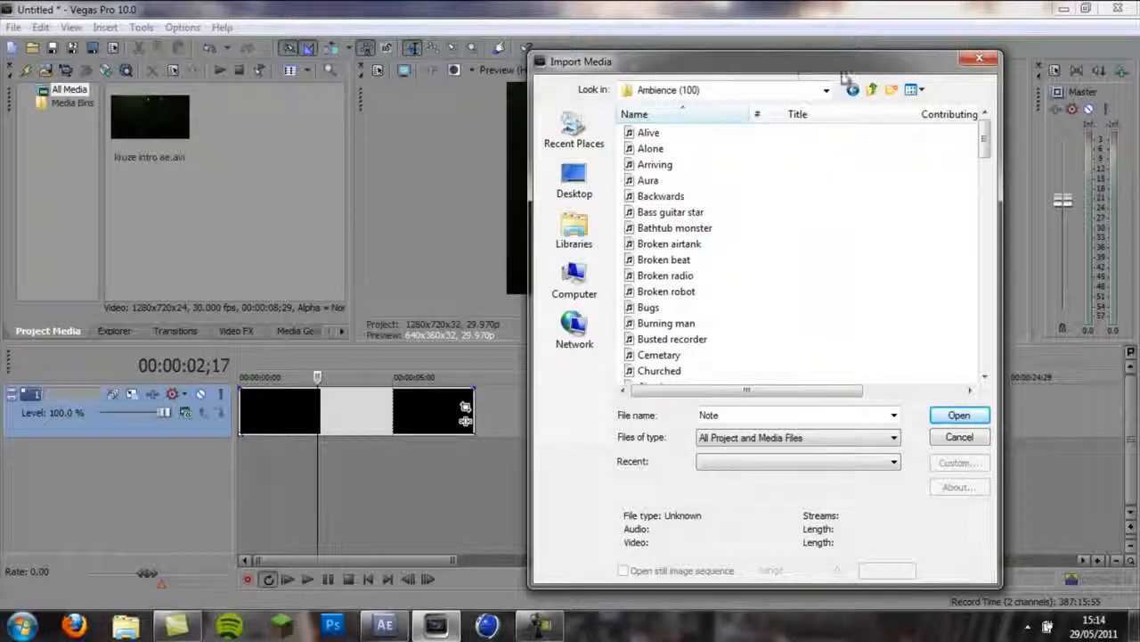
pyautogui.moveTo(987, 131); pyautogui.dragTo(961, 125)
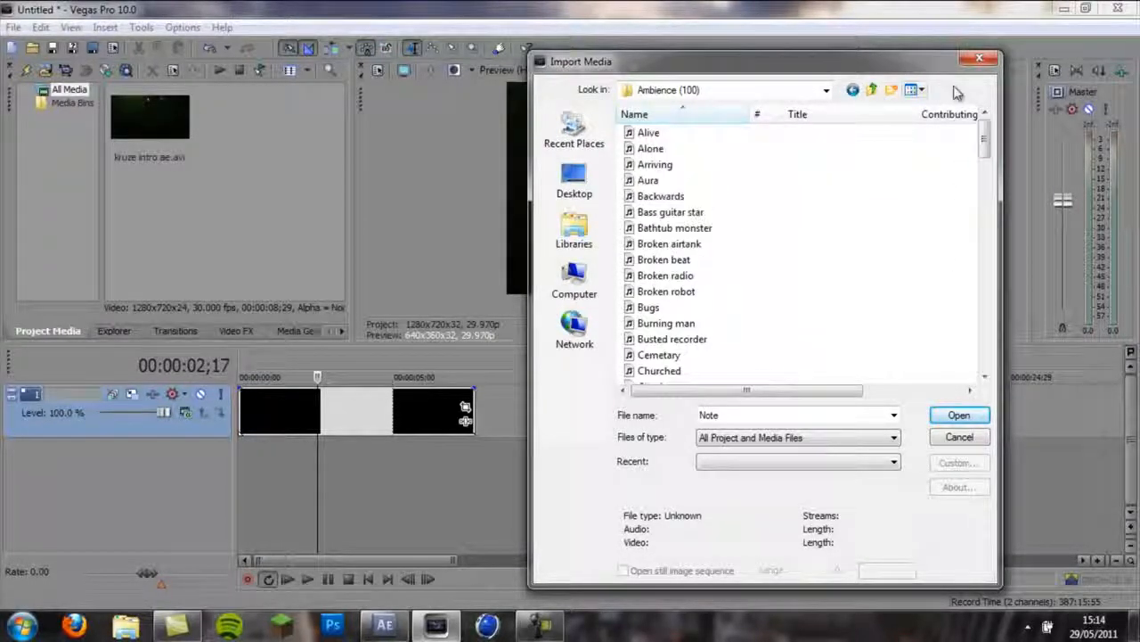
pyautogui.moveTo(891, 64); pyautogui.dragTo(922, 69)
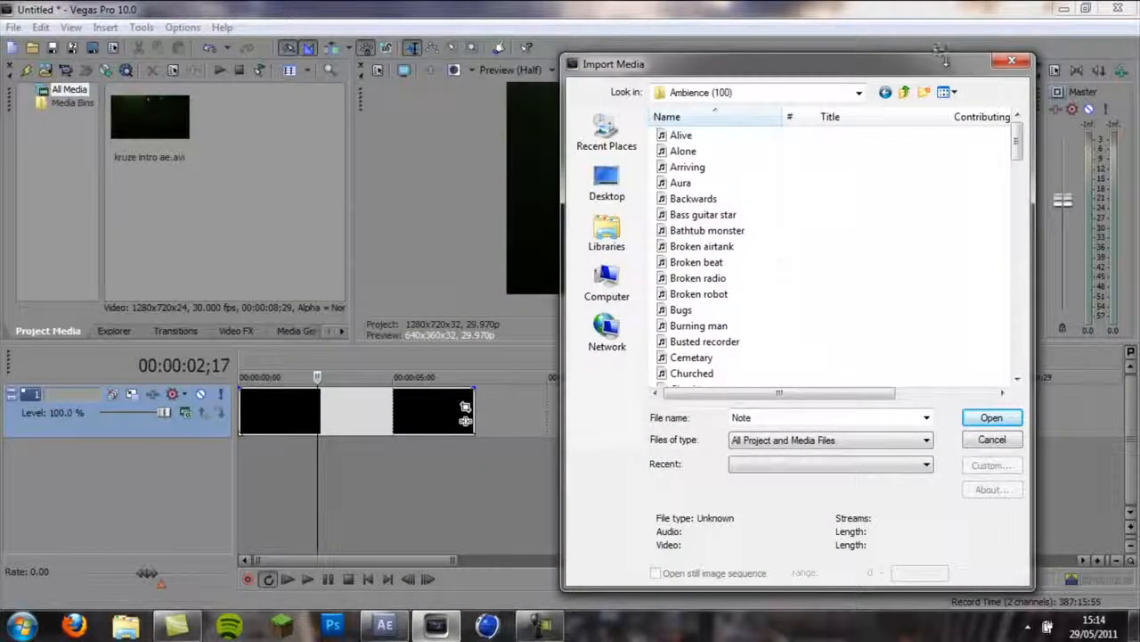
pyautogui.moveTo(934, 69); pyautogui.dragTo(923, 66)
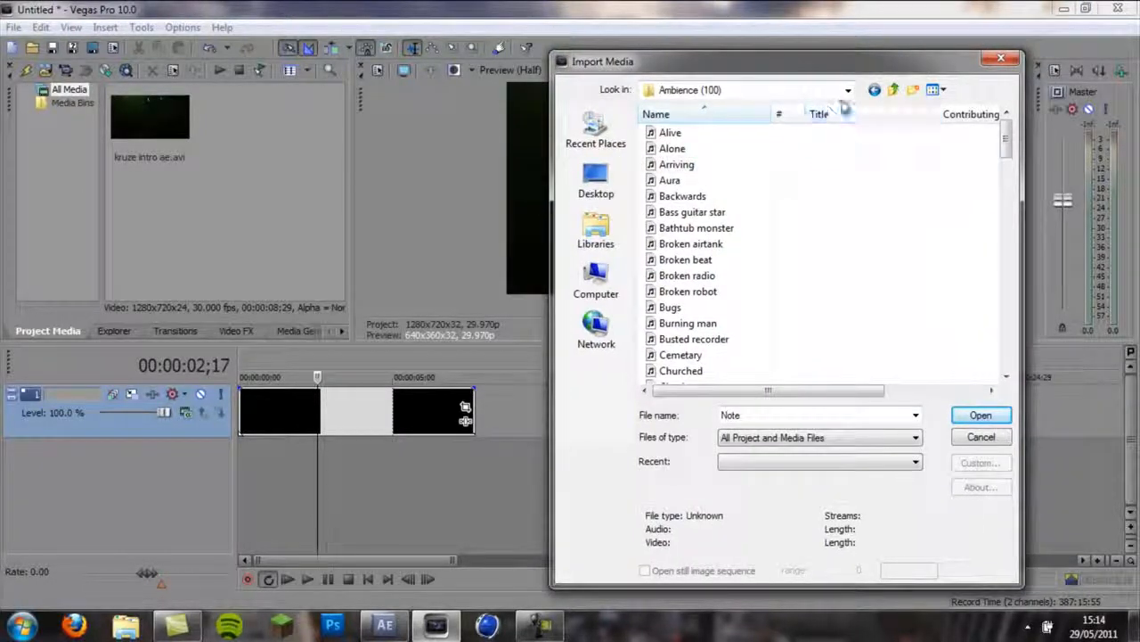
pyautogui.click(874, 89)
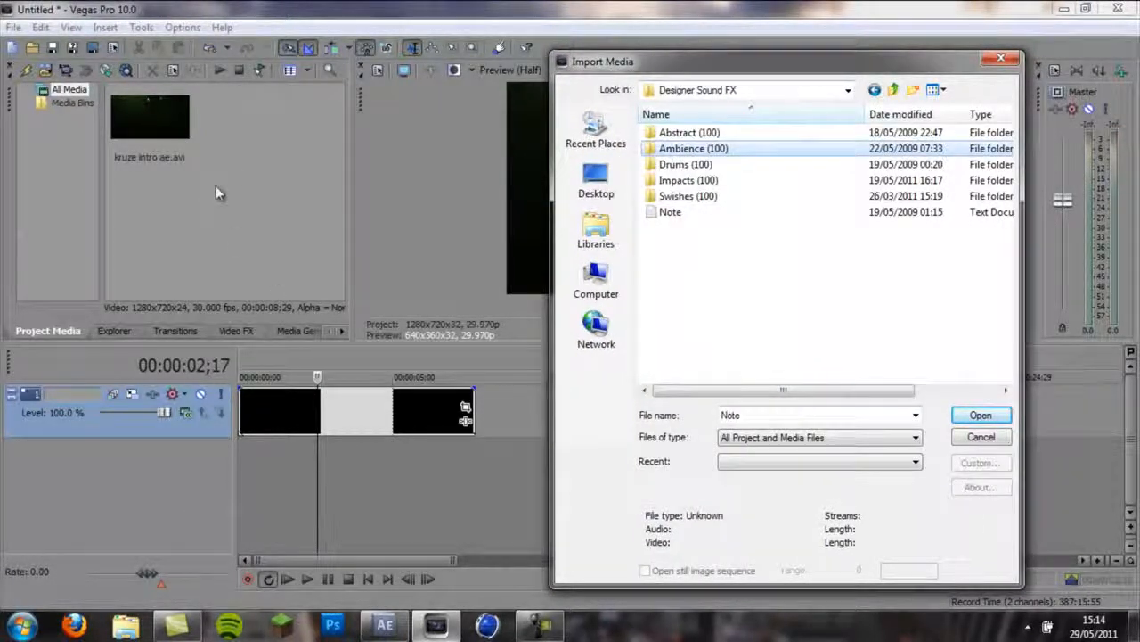
# Import "Dark hit, echo" from the Impacts folder and place it on a new audio track beneath the last part of the intro clip.
pyautogui.doubleClick(684, 181)
pyautogui.scroll(-9, 703, 230)
pyautogui.scroll(5, 717, 232)
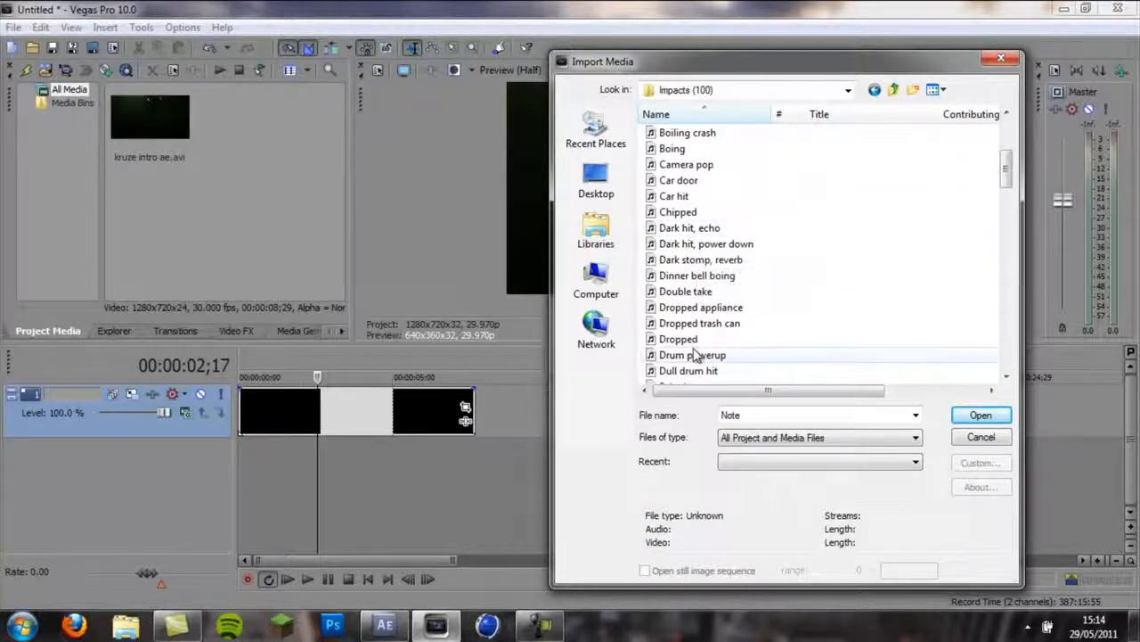
pyautogui.doubleClick(736, 230)
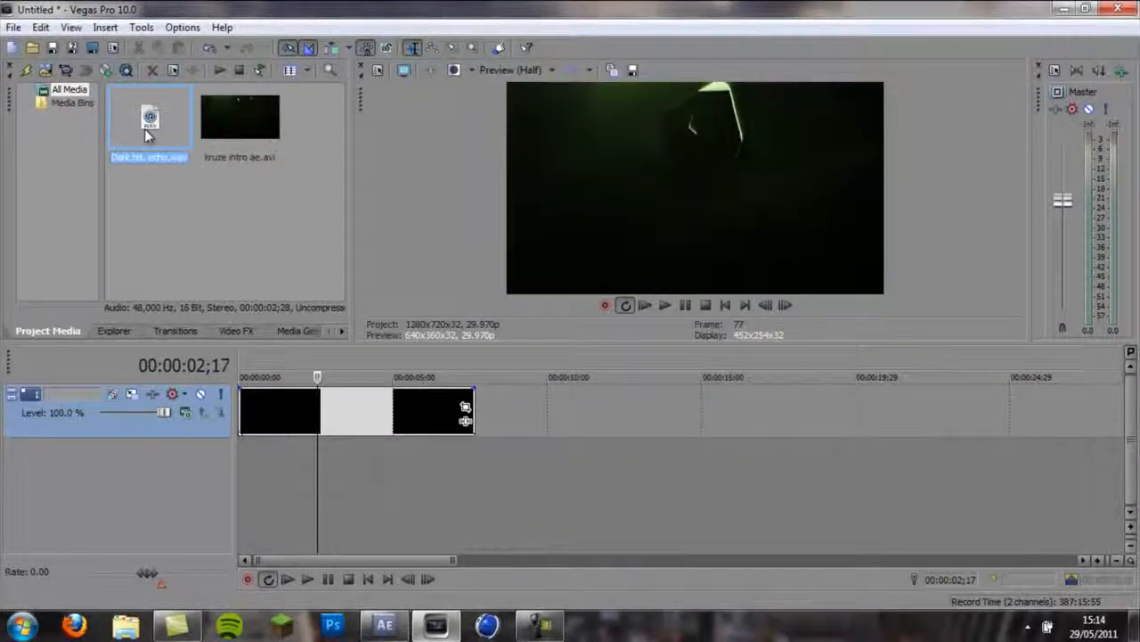
pyautogui.moveTo(300, 463); pyautogui.dragTo(427, 462)
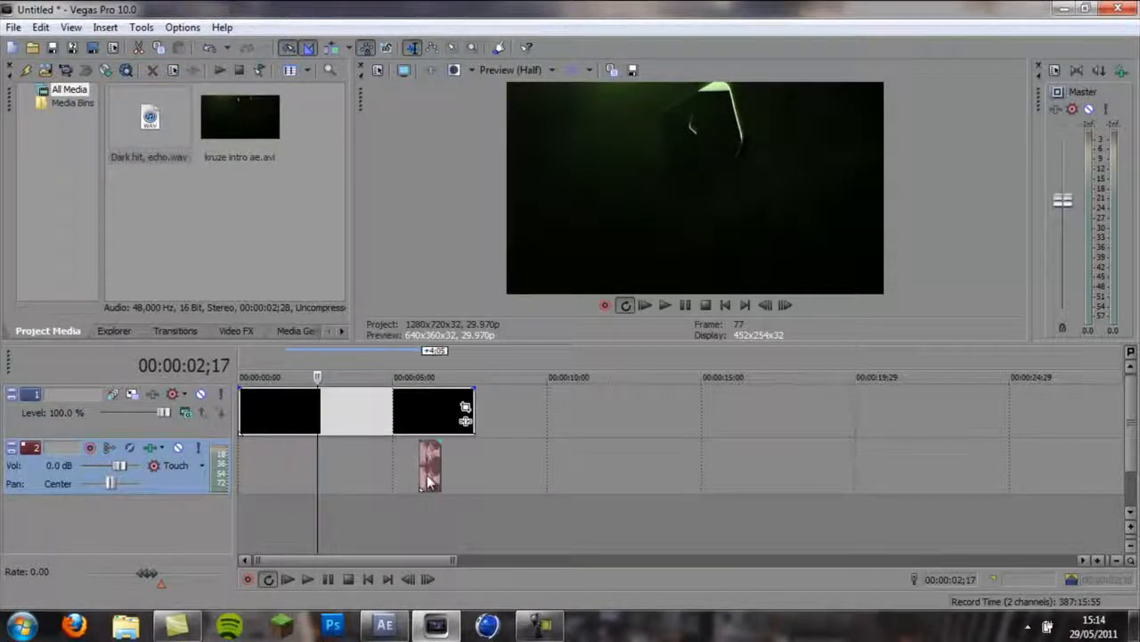
# Scrub through the flying-letters section around 00:00:05;05 to 00:00:05;23 and play it to check the hit sound's timing.
pyautogui.click(417, 403)
pyautogui.press('Left')
pyautogui.press('Left')
pyautogui.press('Left')
pyautogui.press('Left')
pyautogui.press('Left')
pyautogui.press('Left')
pyautogui.press('Left')
pyautogui.press('Left')
pyautogui.press('Left')
pyautogui.press('Left')
pyautogui.press('Left')
pyautogui.press('Left')
pyautogui.press('Left')
pyautogui.press('Left')
pyautogui.press('Left')
pyautogui.press('Left')
pyautogui.press('Left')
pyautogui.press('Left')
pyautogui.press('Left')
pyautogui.press('Left')
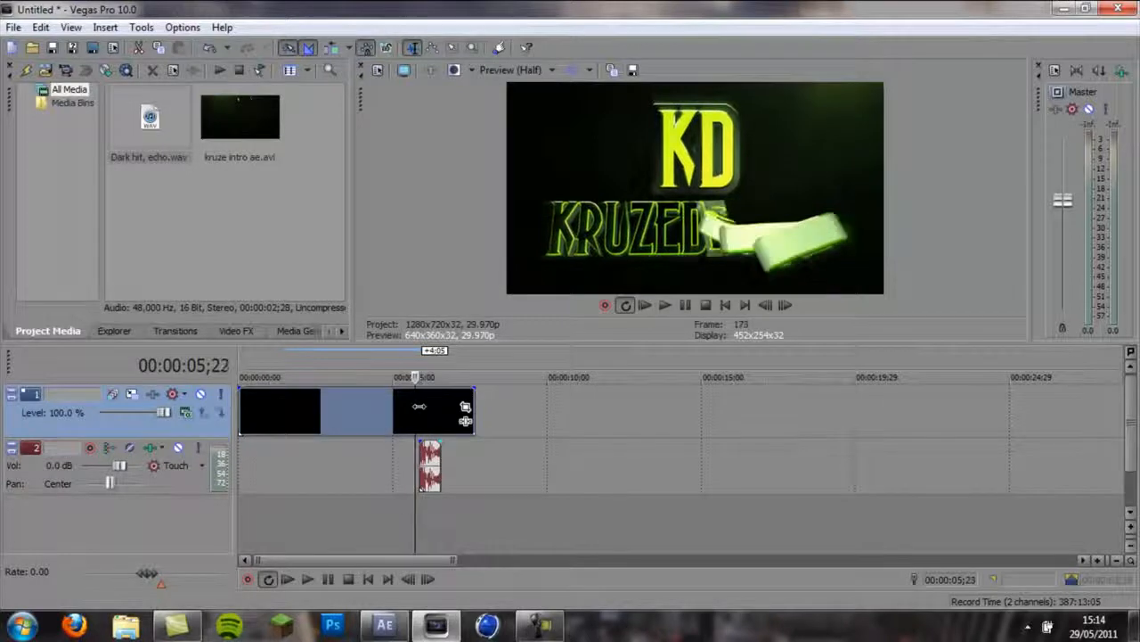
pyautogui.press('Right')
pyautogui.press('Right')
pyautogui.press('Right')
pyautogui.press('Right')
pyautogui.press('Right')
pyautogui.press('Right')
pyautogui.press('Right')
pyautogui.press('Right')
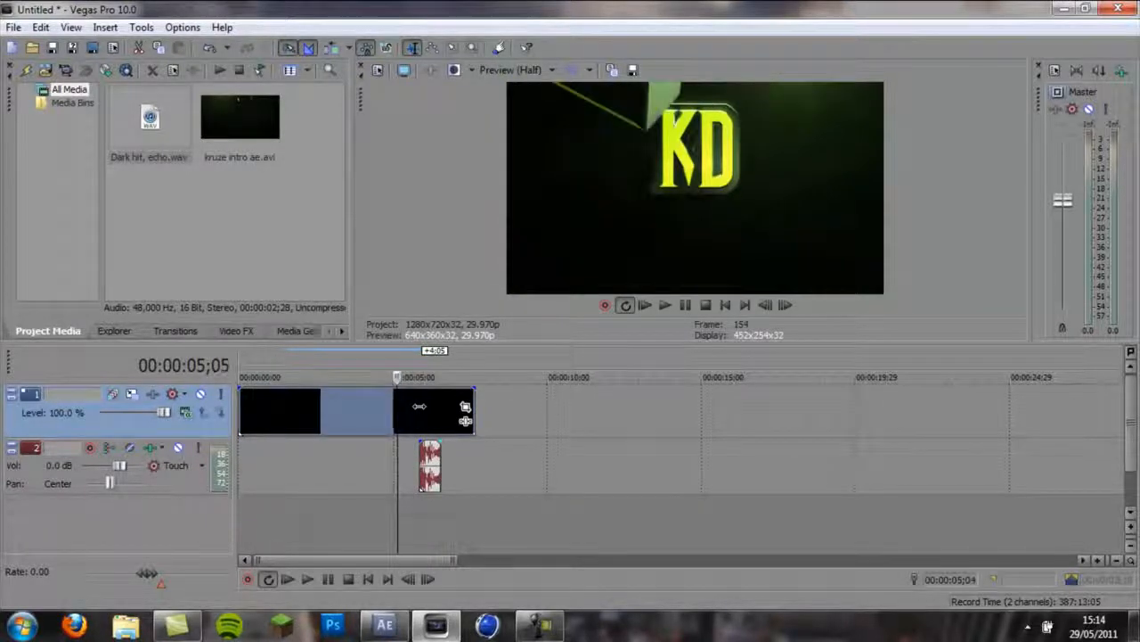
pyautogui.click(409, 452)
pyautogui.click(308, 579)
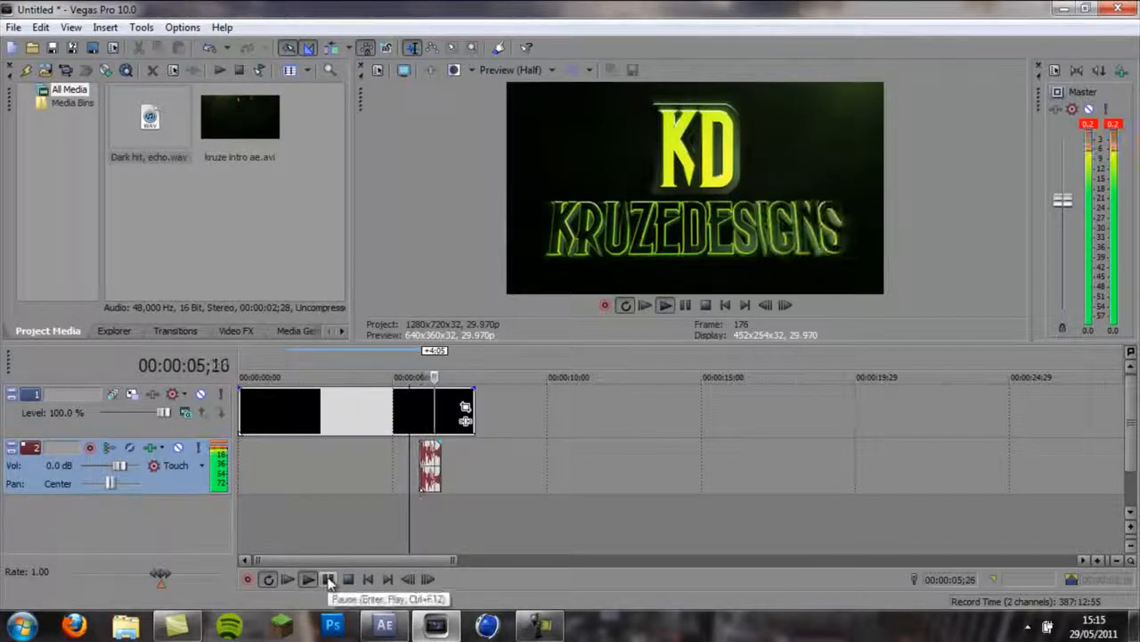
pyautogui.click(328, 579)
# Move the Dark hit, echo clip earlier so it starts at 00:00:05;10, as the letters fly in.
pyautogui.click(421, 403)
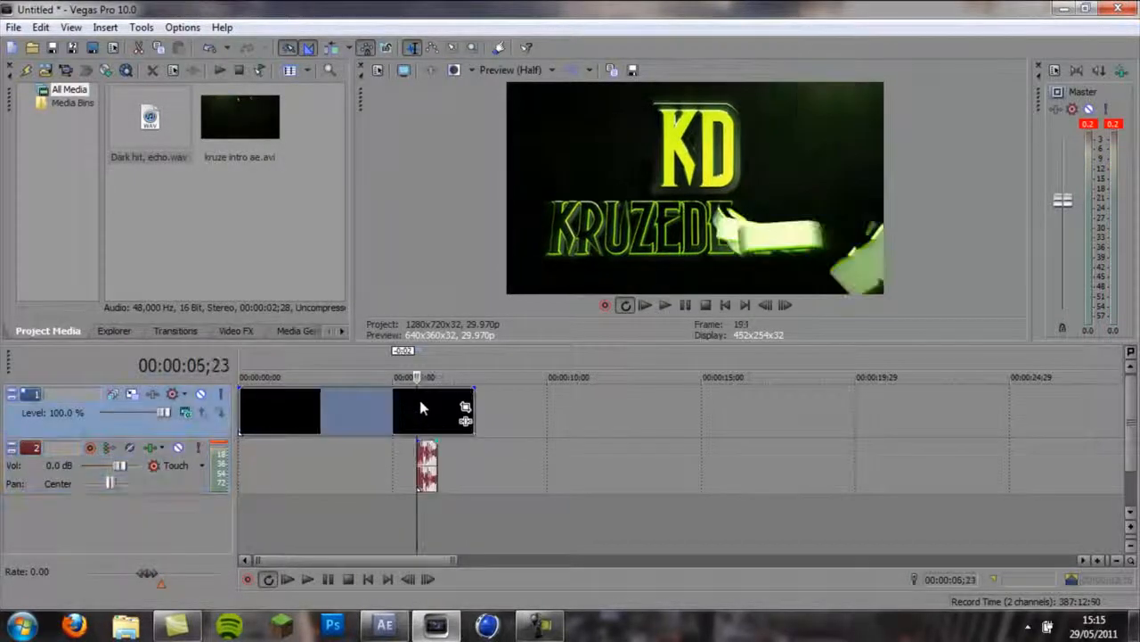
pyautogui.press('Left')
pyautogui.press('Left')
pyautogui.press('Left')
pyautogui.press('Left')
pyautogui.press('Left')
pyautogui.press('Left')
pyautogui.press('Left')
pyautogui.press('Left')
pyautogui.press('Left')
pyautogui.press('Left')
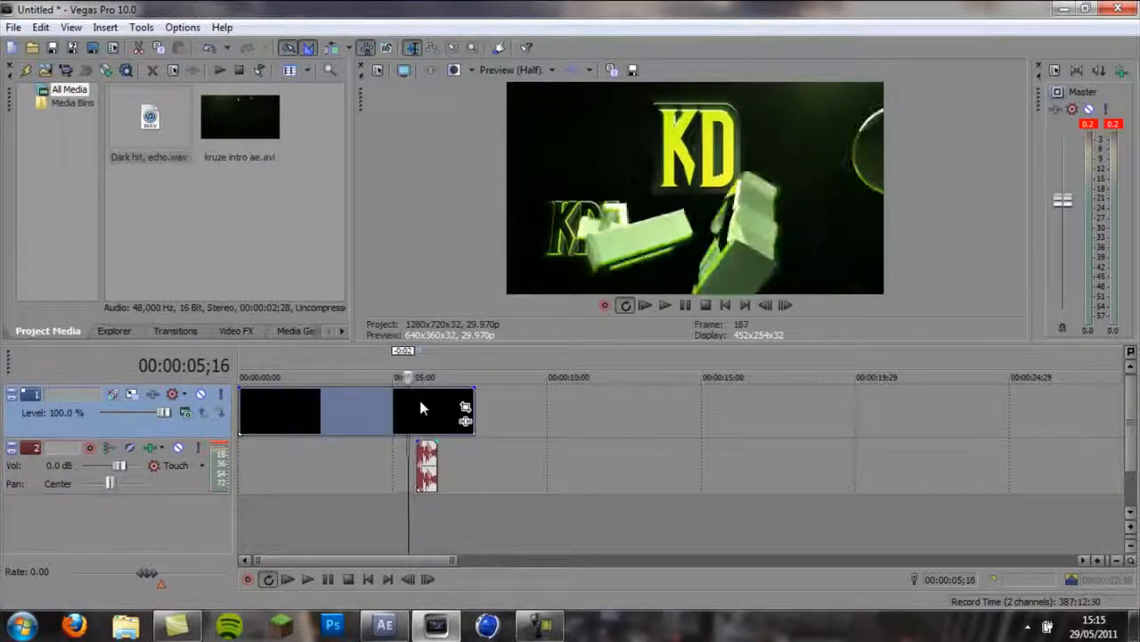
pyautogui.press('Left')
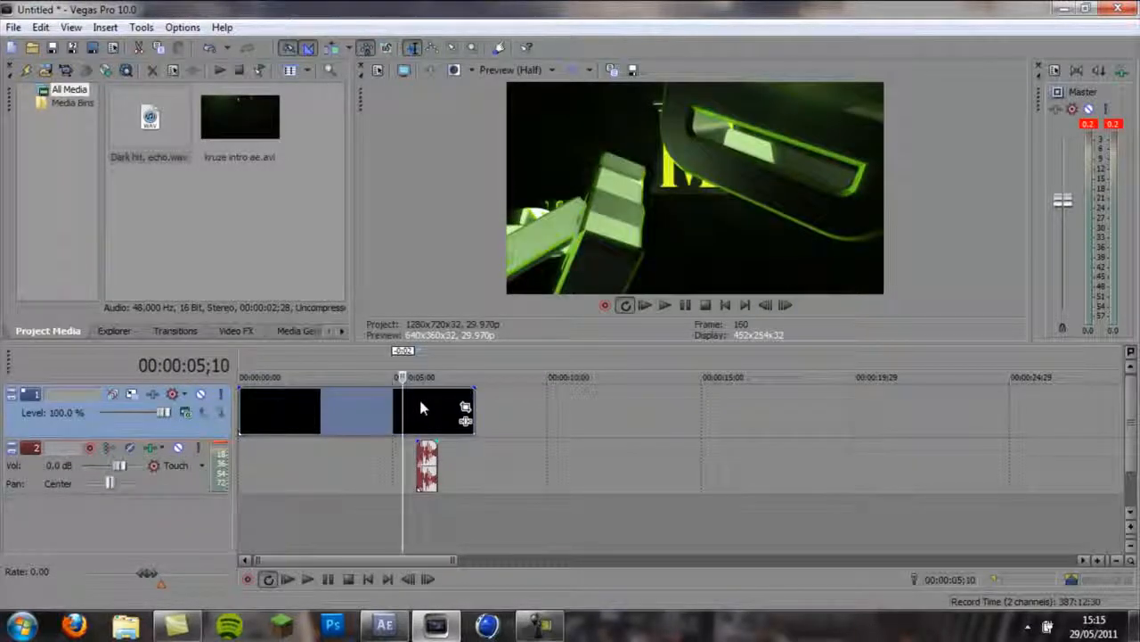
pyautogui.moveTo(427, 456); pyautogui.dragTo(412, 461)
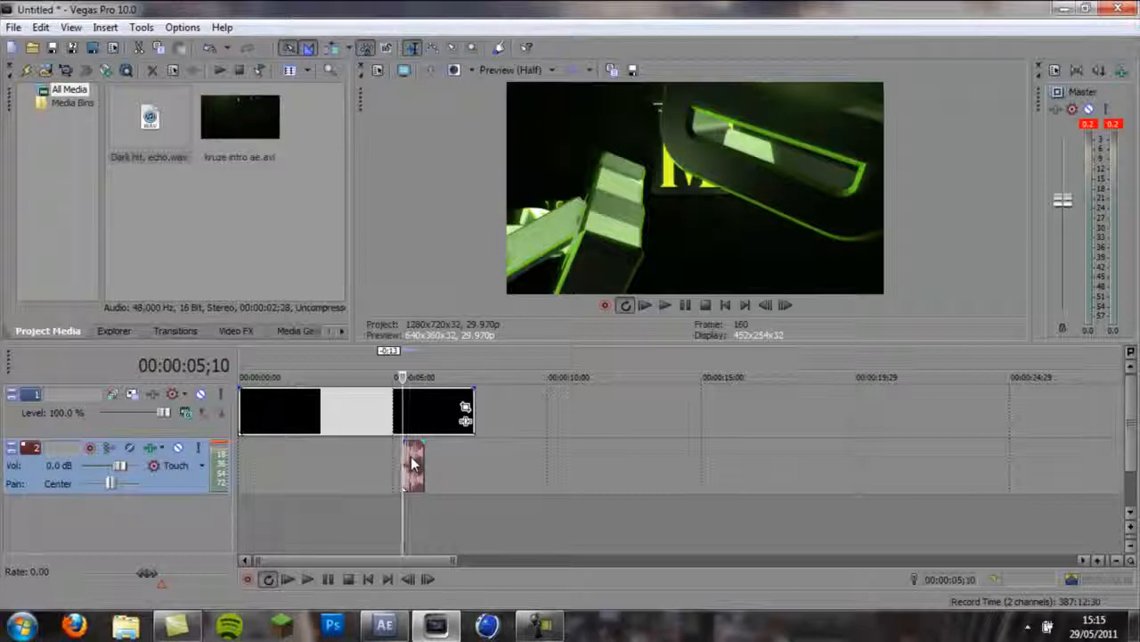
# Duplicate the Dark hit, echo clip and overlap the copy with the original, starting it at about 00:00:05;13.
pyautogui.hotkey('ctrl', 'c')
pyautogui.hotkey('ctrl', 'v')
pyautogui.moveTo(412, 463); pyautogui.dragTo(458, 475)
pyautogui.click(410, 457)
pyautogui.press('Left')
pyautogui.press('Left')
pyautogui.press('Left')
pyautogui.press('Left')
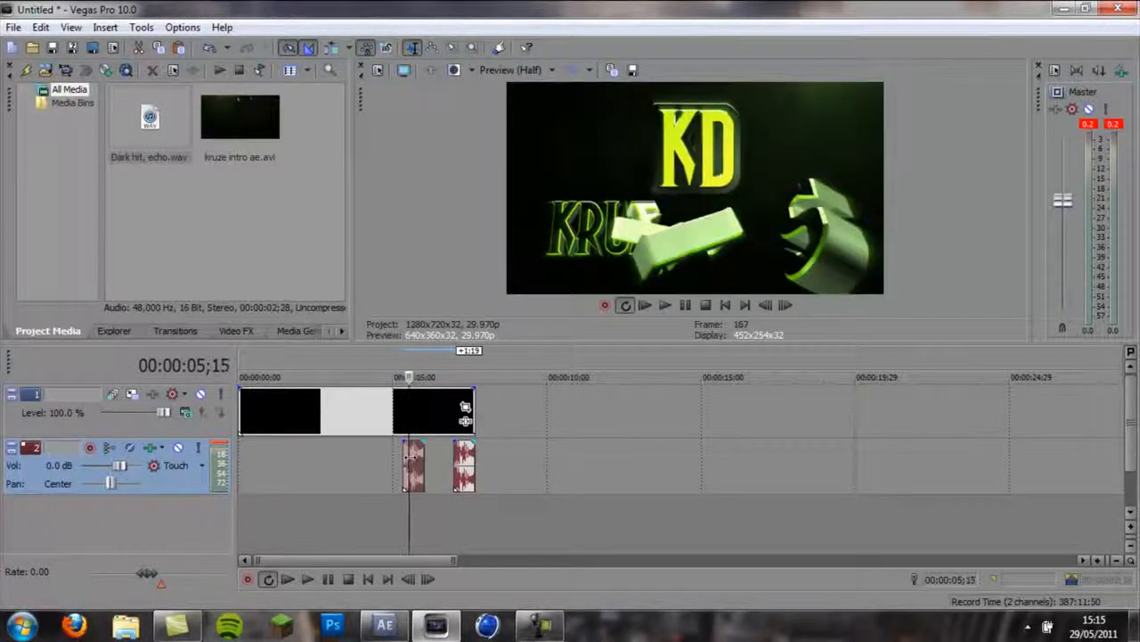
pyautogui.press('Left')
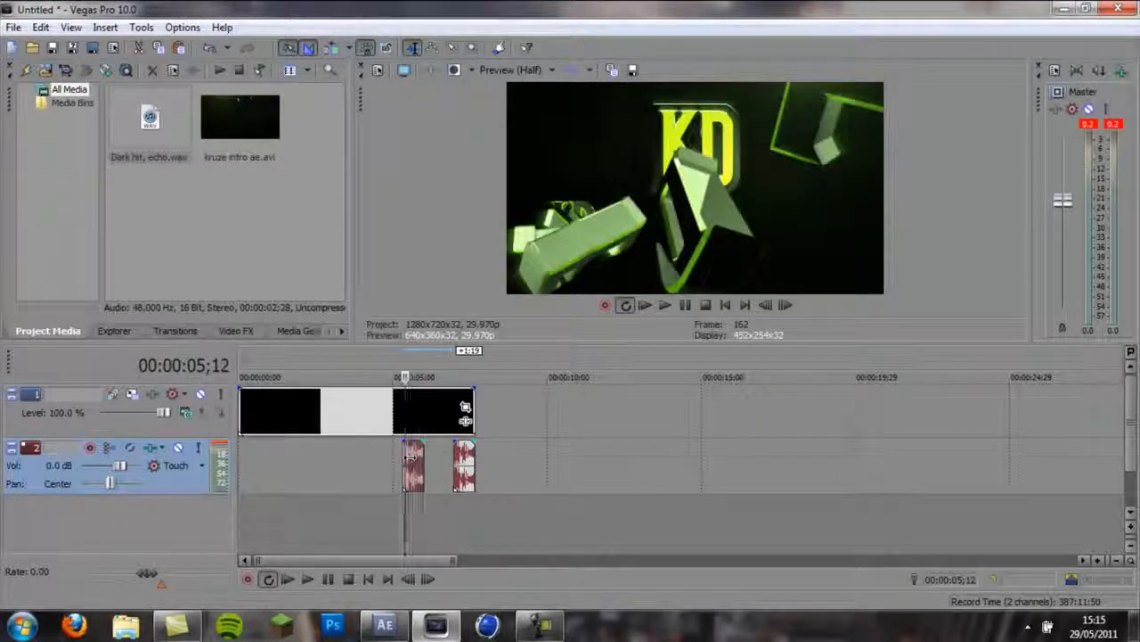
pyautogui.press('Right')
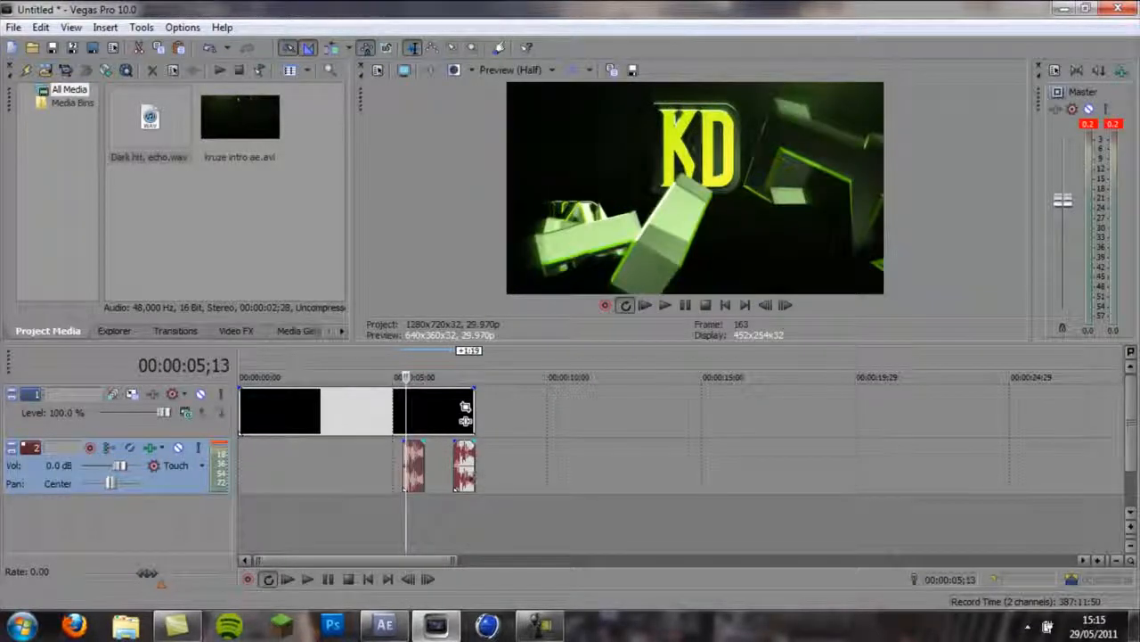
pyautogui.moveTo(467, 464); pyautogui.dragTo(421, 456)
# Play the intro from before the letters fly in to check the two overlapping hit sounds.
pyautogui.click(374, 417)
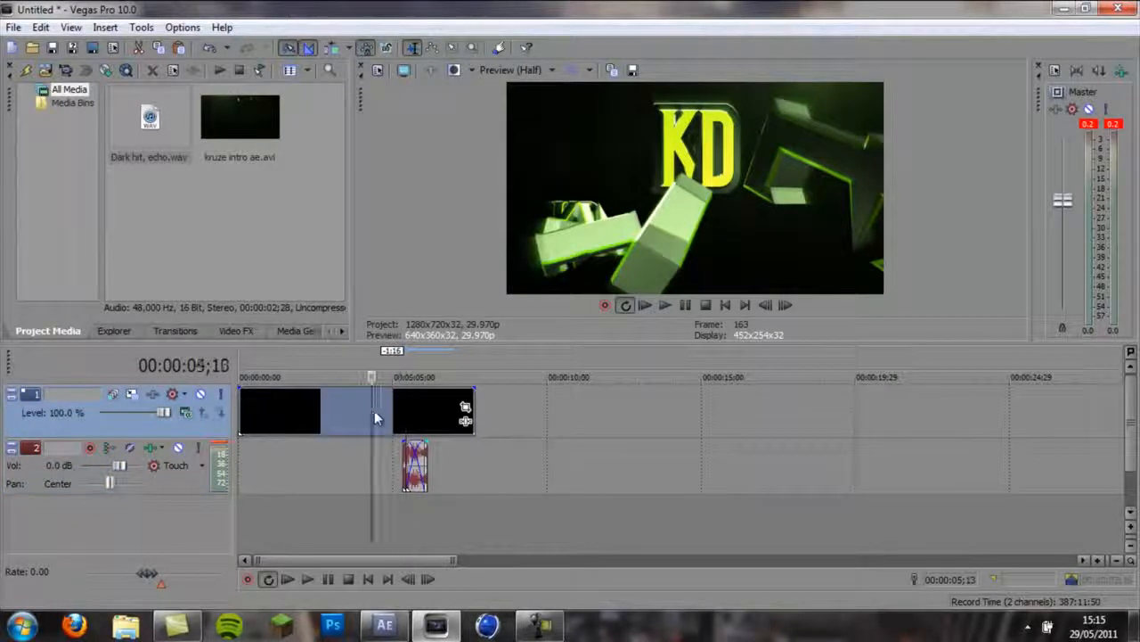
pyautogui.click(307, 580)
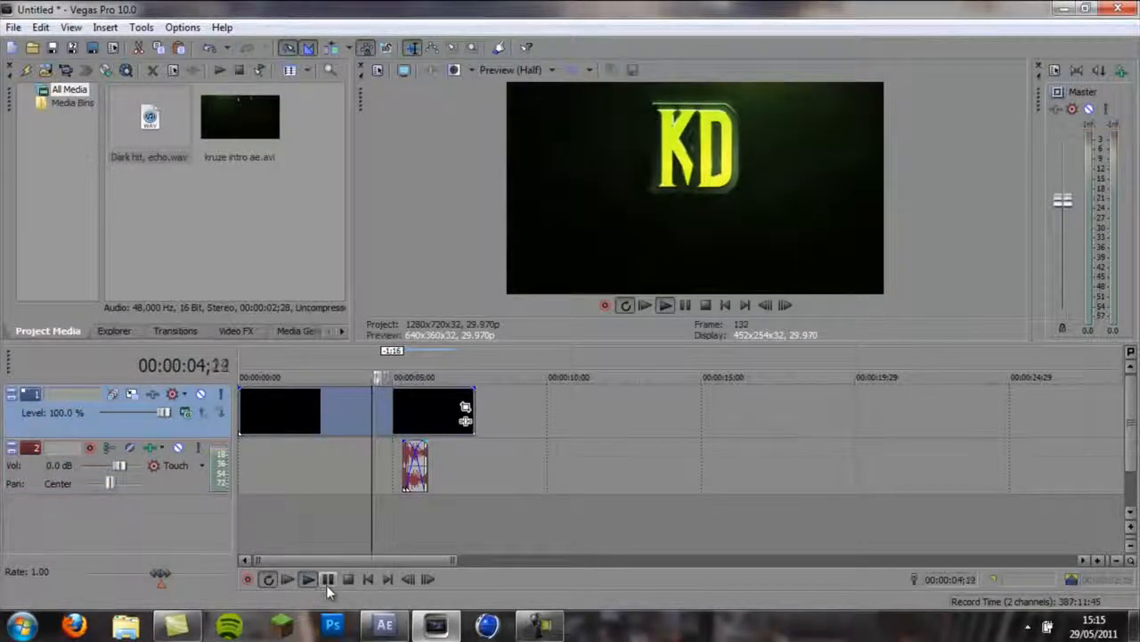
pyautogui.click(328, 579)
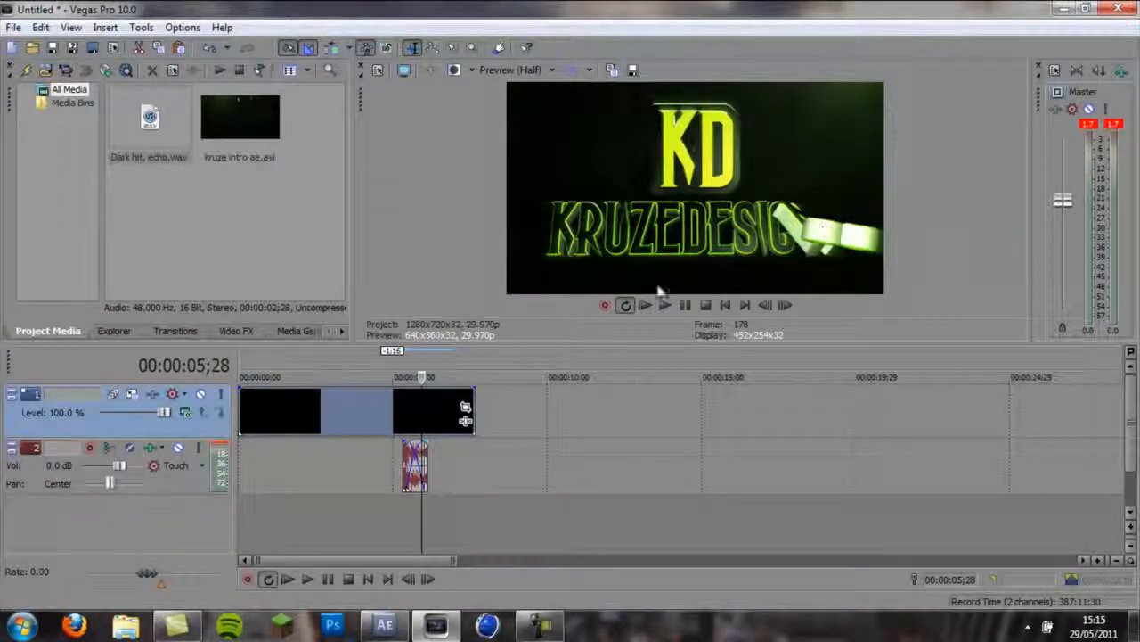
# Import Alive.wav from the Designer Sound FX collection and place it on a new audio track at the start of the timeline.
pyautogui.click(42, 69)
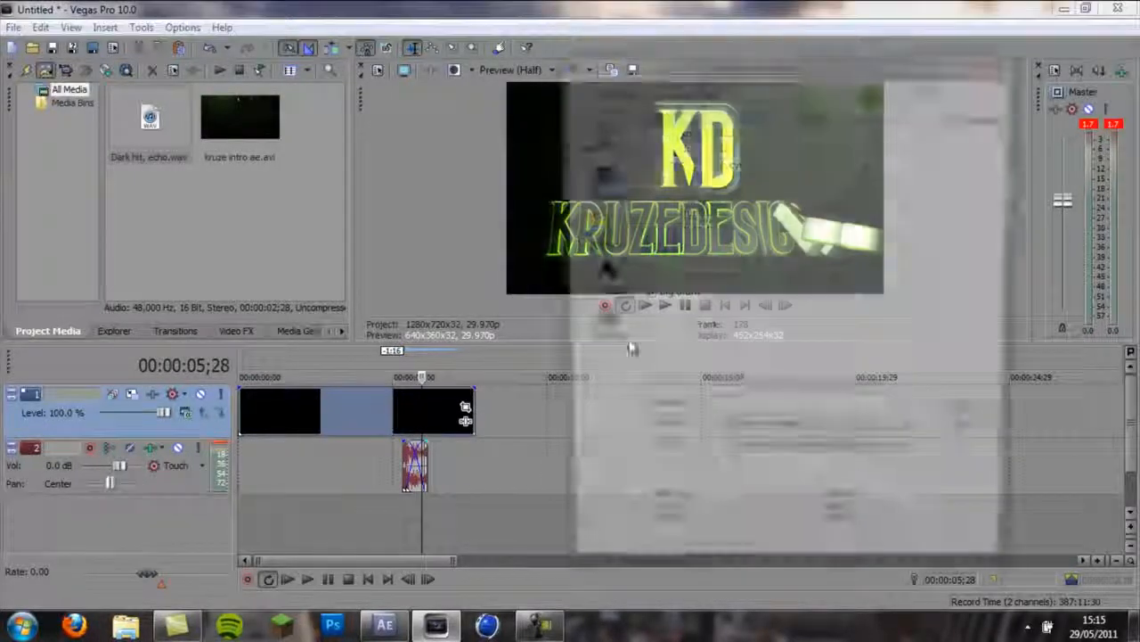
pyautogui.click(894, 89)
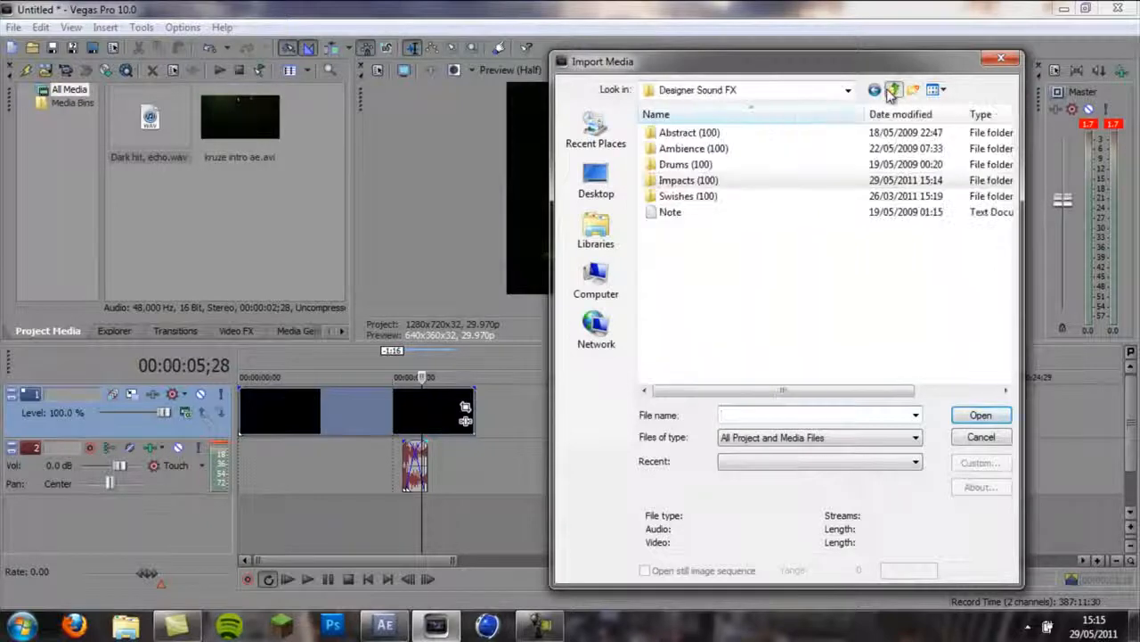
pyautogui.doubleClick(713, 161)
pyautogui.doubleClick(670, 132)
pyautogui.moveTo(151, 124); pyautogui.dragTo(254, 535)
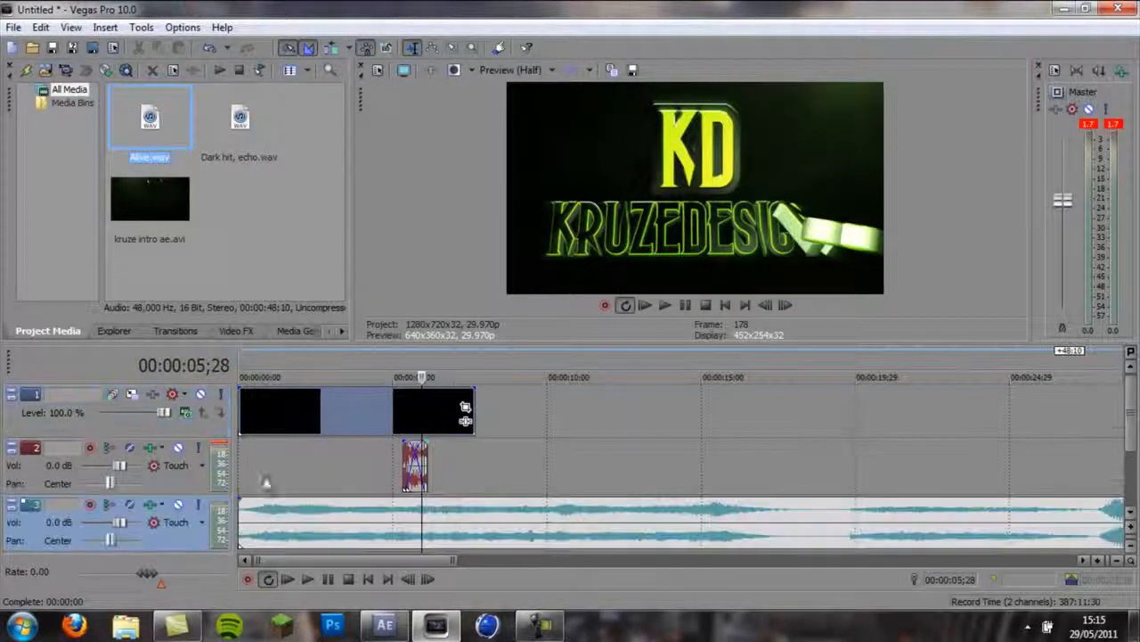
# Play the intro from near its start to check how the Alive ambience sounds with the hit effects.
pyautogui.click(253, 420)
pyautogui.click(329, 579)
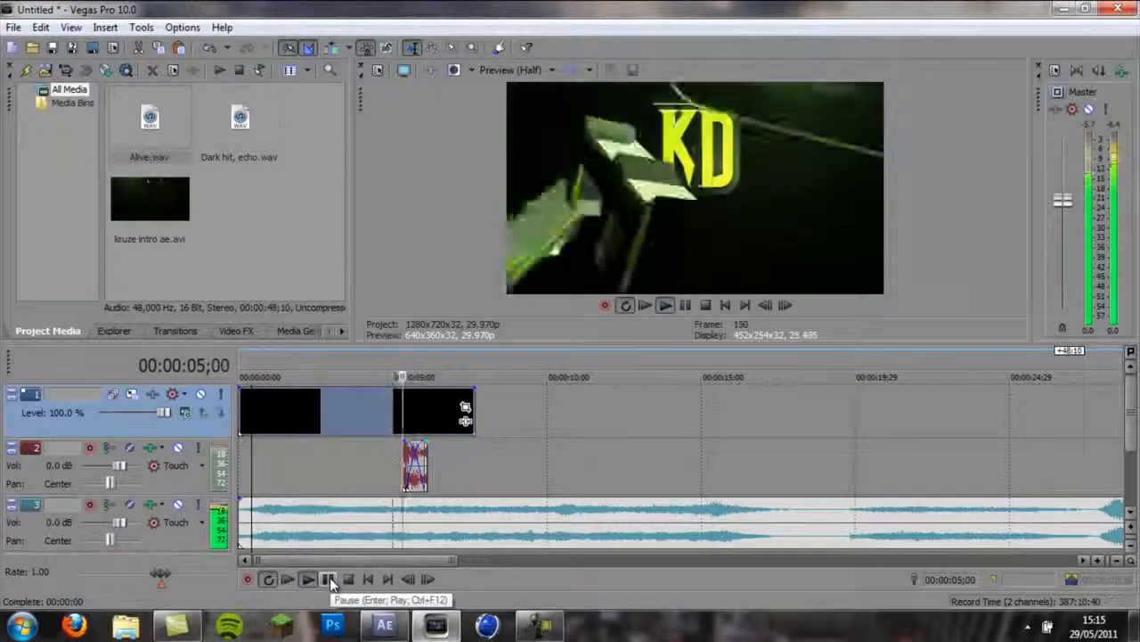
pyautogui.click(329, 578)
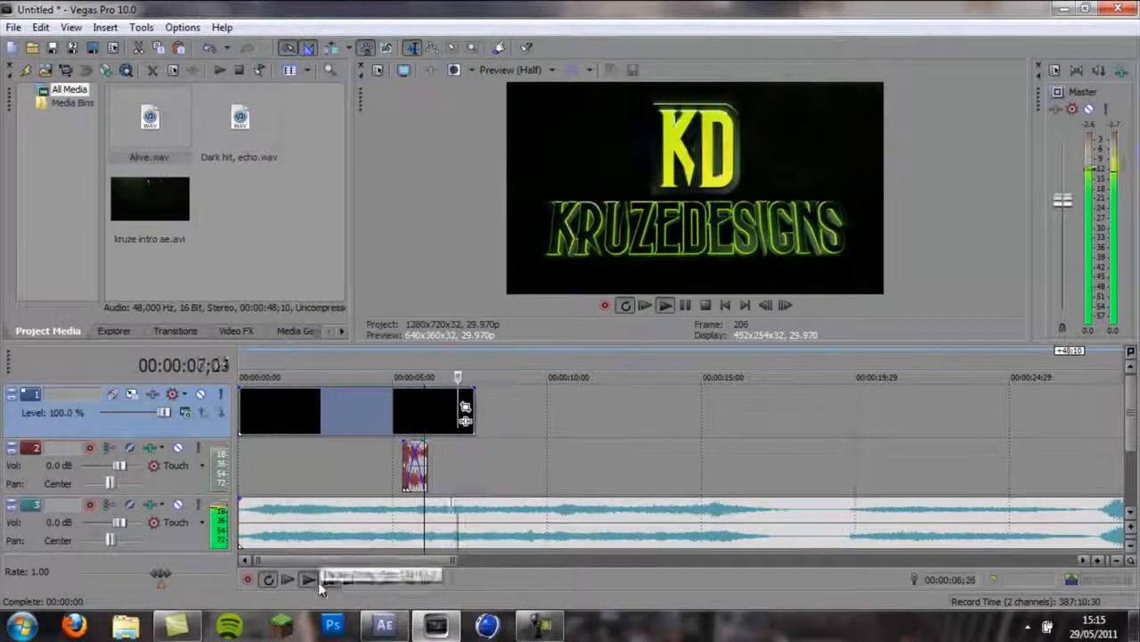
pyautogui.click(327, 579)
# Delete the Alive clip and the overlapping Dark hit, echo clips from the timeline.
pyautogui.click(356, 525)
pyautogui.press('Delete')
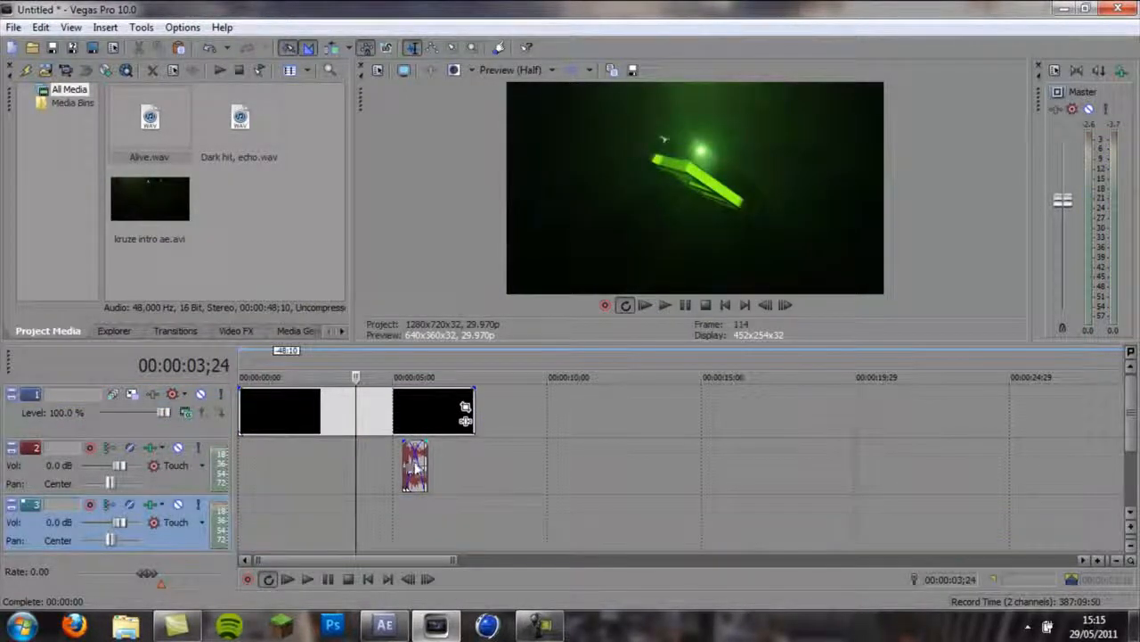
pyautogui.click(413, 467)
pyautogui.press('Delete')
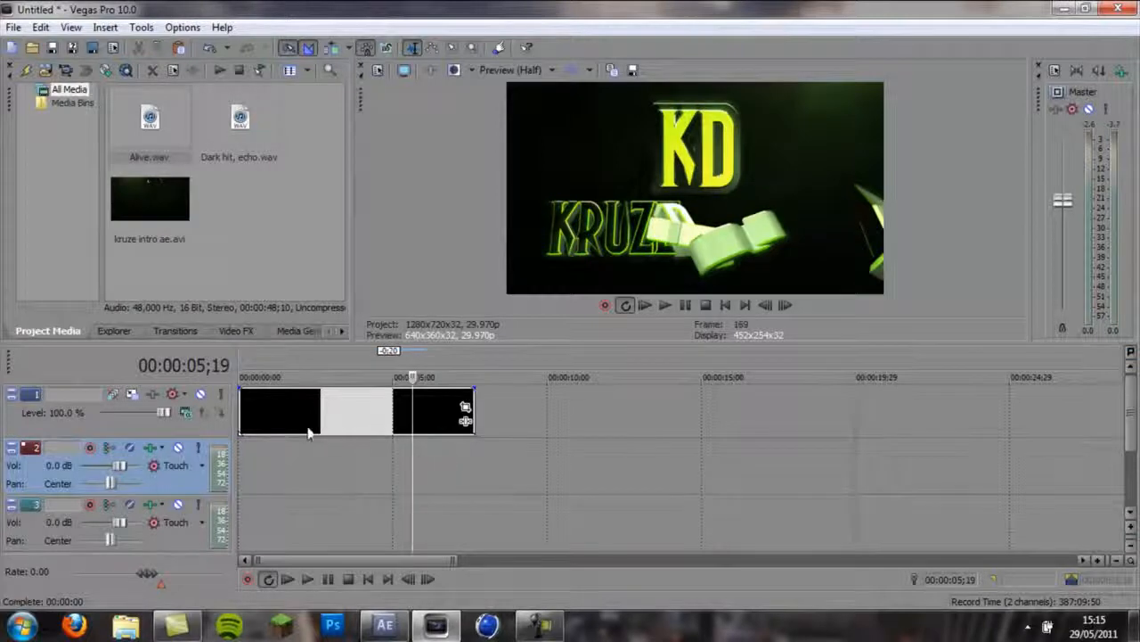
# Scrub back and forth through the kruze intro clip to review the KD logo reveal and the flying-letters section.
pyautogui.click(255, 411)
pyautogui.press('Home')
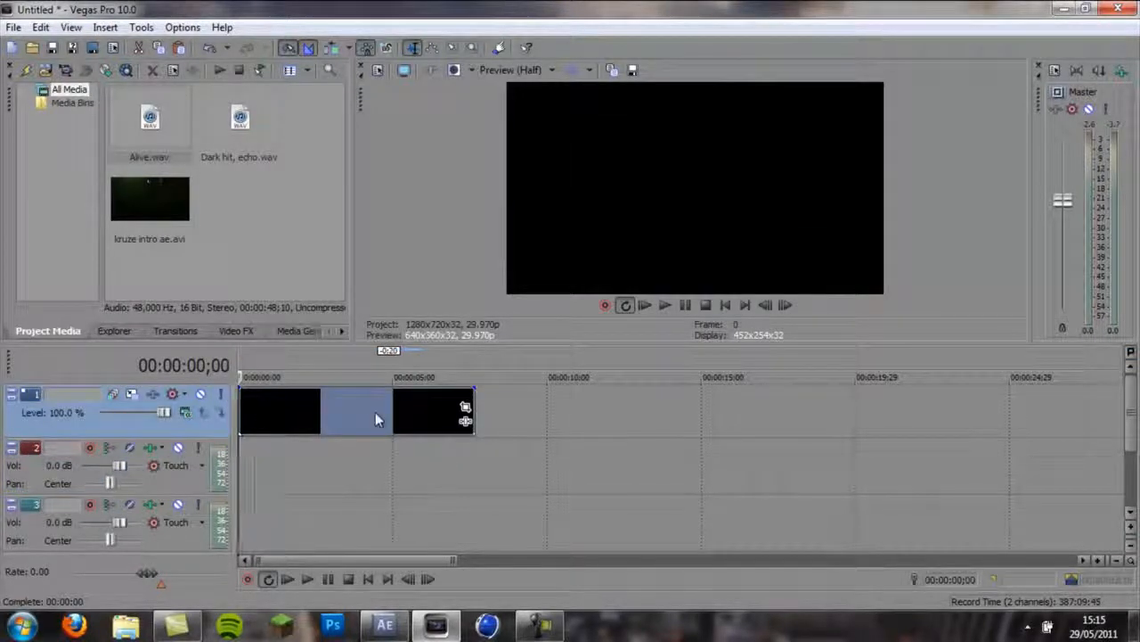
pyautogui.click(293, 419)
pyautogui.click(353, 414)
pyautogui.click(406, 411)
pyautogui.click(423, 411)
pyautogui.click(369, 405)
pyautogui.click(305, 402)
pyautogui.click(279, 400)
pyautogui.click(324, 410)
pyautogui.click(400, 410)
pyautogui.click(443, 407)
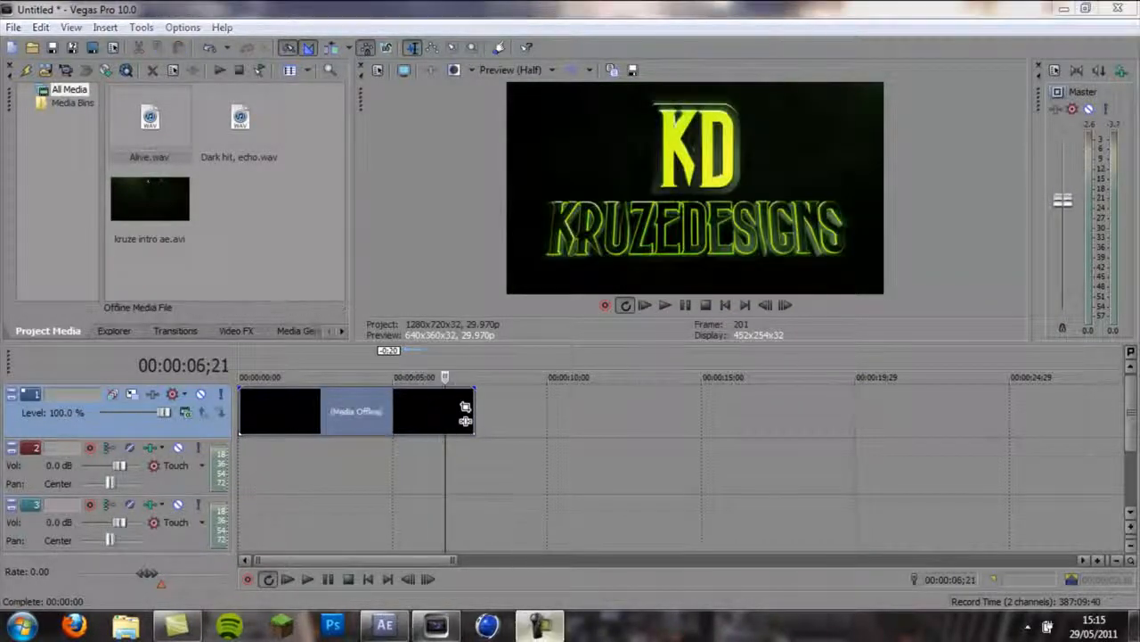
pyautogui.click(374, 412)
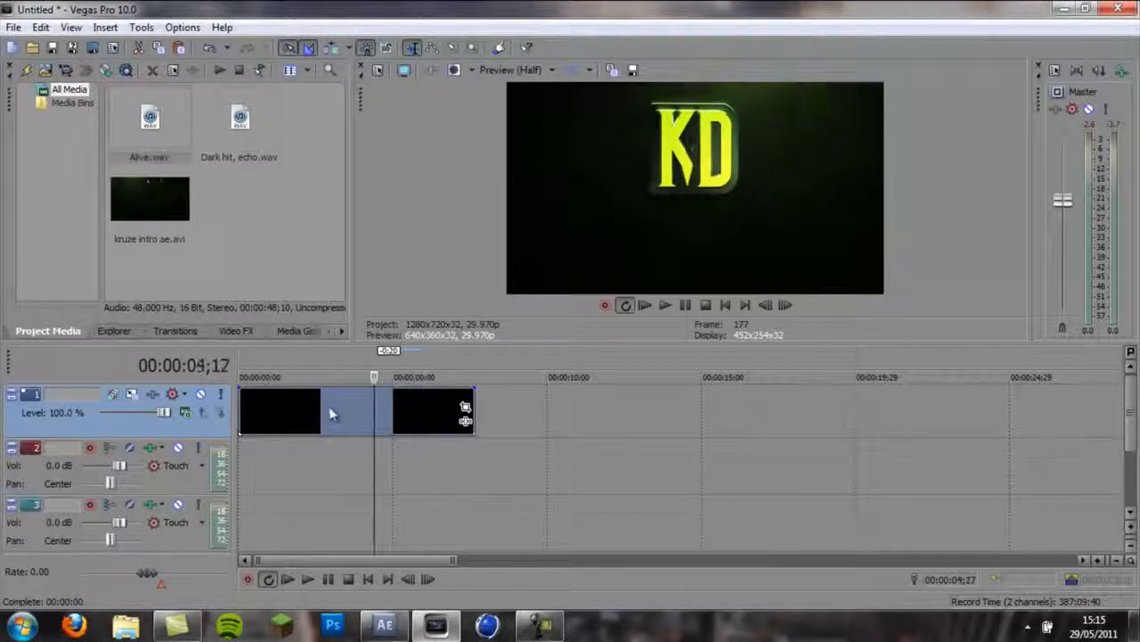
pyautogui.click(327, 407)
pyautogui.click(283, 402)
pyautogui.click(258, 407)
pyautogui.click(308, 414)
pyautogui.click(359, 414)
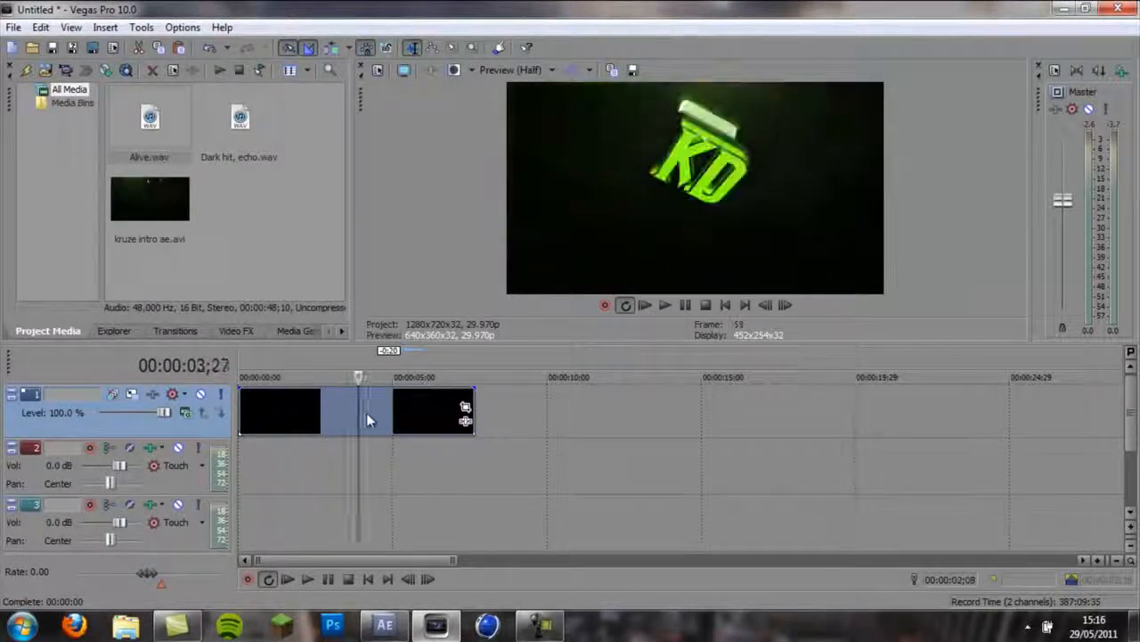
pyautogui.click(522, 415)
pyautogui.click(394, 412)
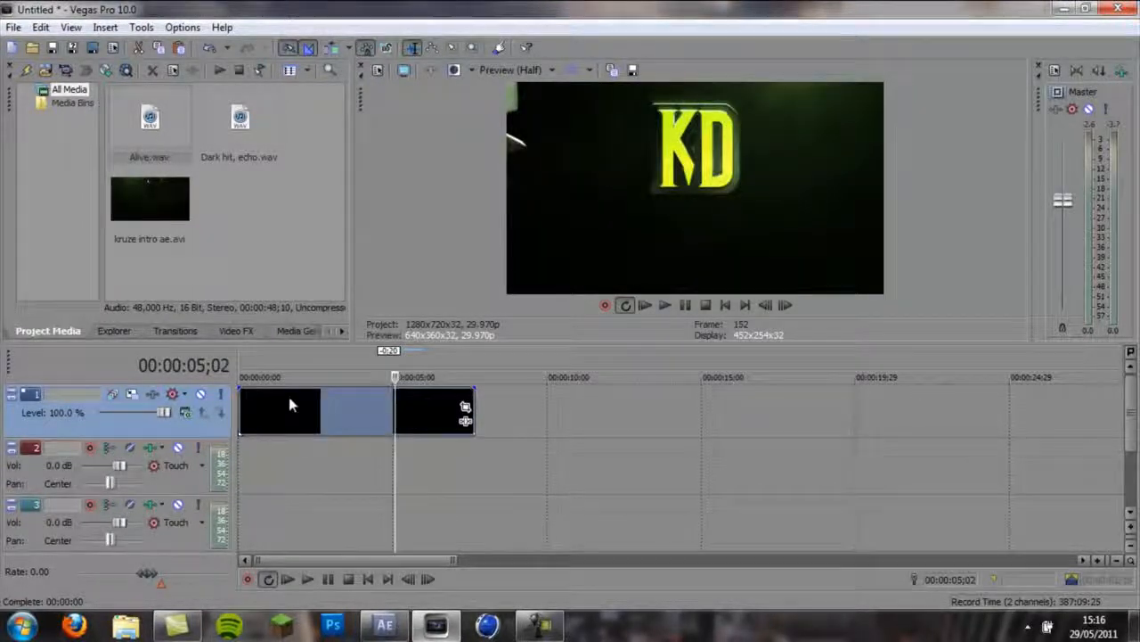
pyautogui.click(266, 412)
pyautogui.click(297, 408)
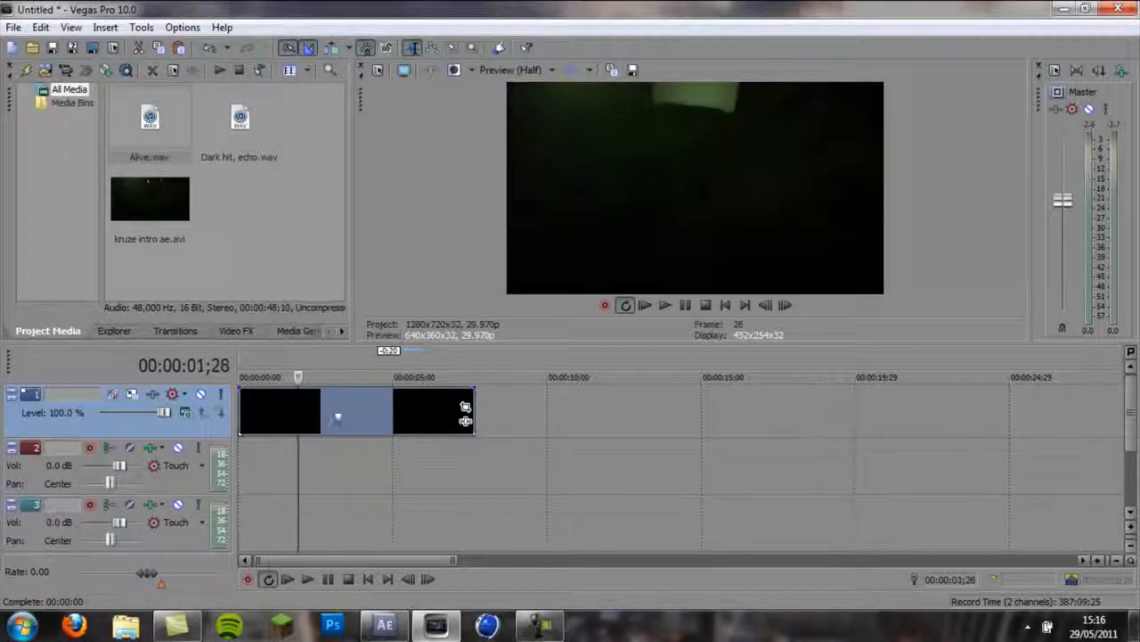
pyautogui.click(433, 410)
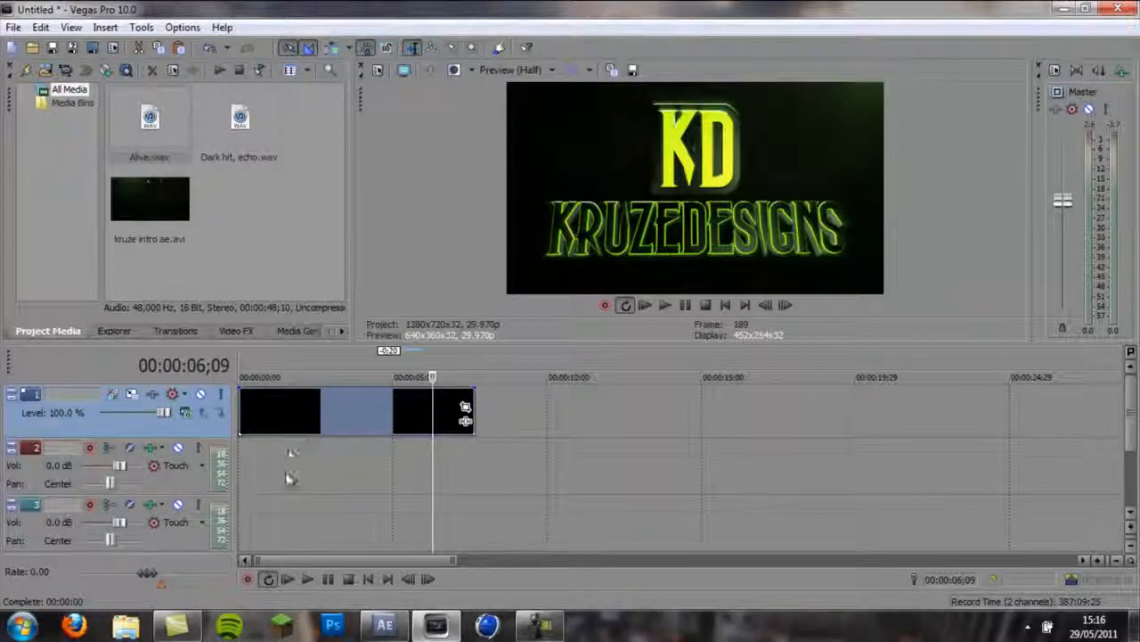
# Try render settings with Desktop as destination, Windows Media Video V11 format and the 6 Mbps HD 720-30p Video template, and cancel without rendering.
pyautogui.click(12, 27)
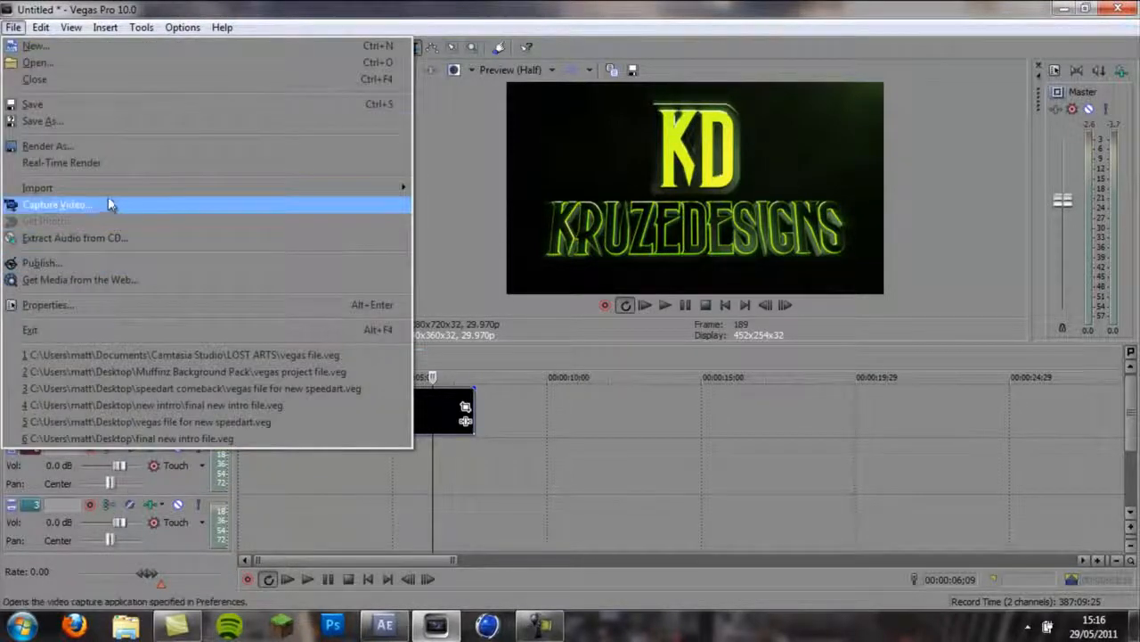
pyautogui.click(65, 145)
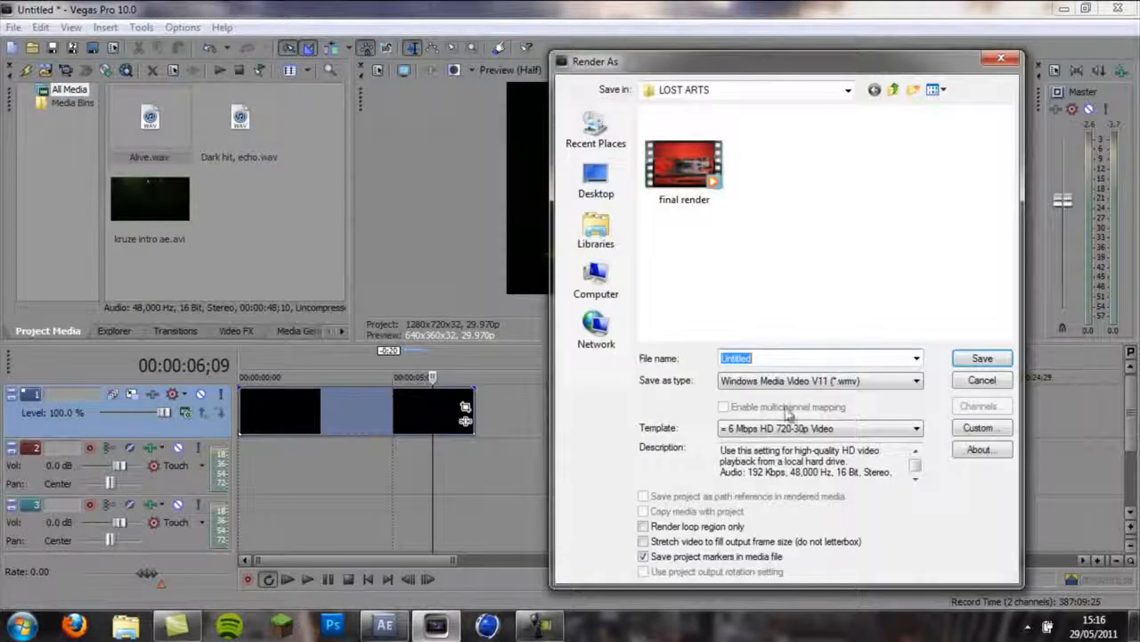
pyautogui.click(596, 182)
pyautogui.click(768, 381)
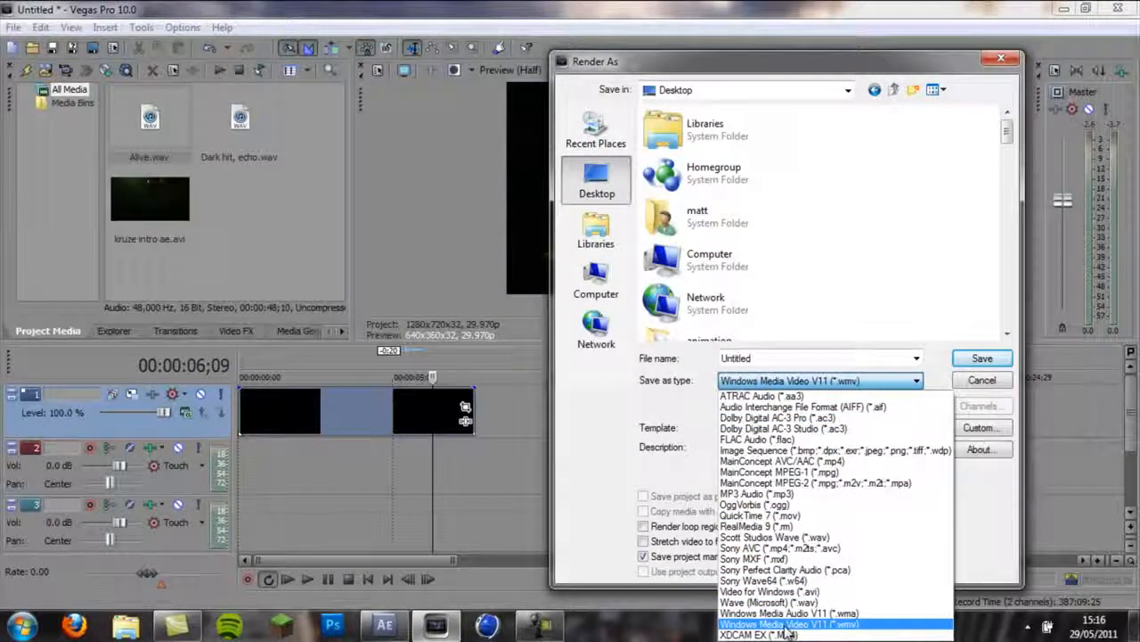
pyautogui.click(775, 460)
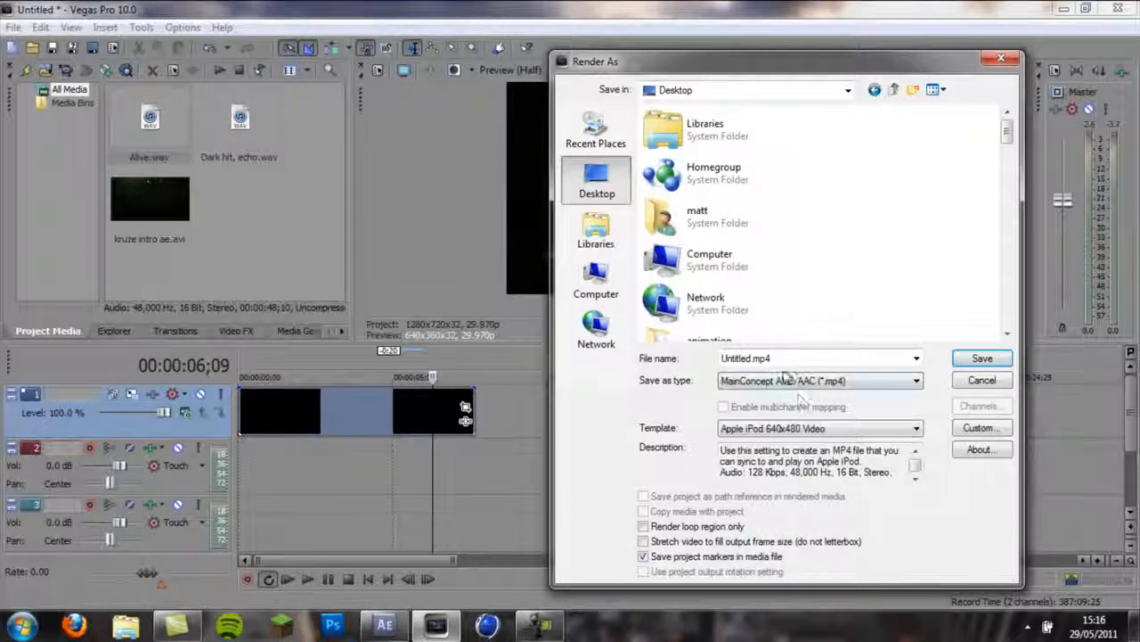
pyautogui.click(784, 384)
pyautogui.click(784, 619)
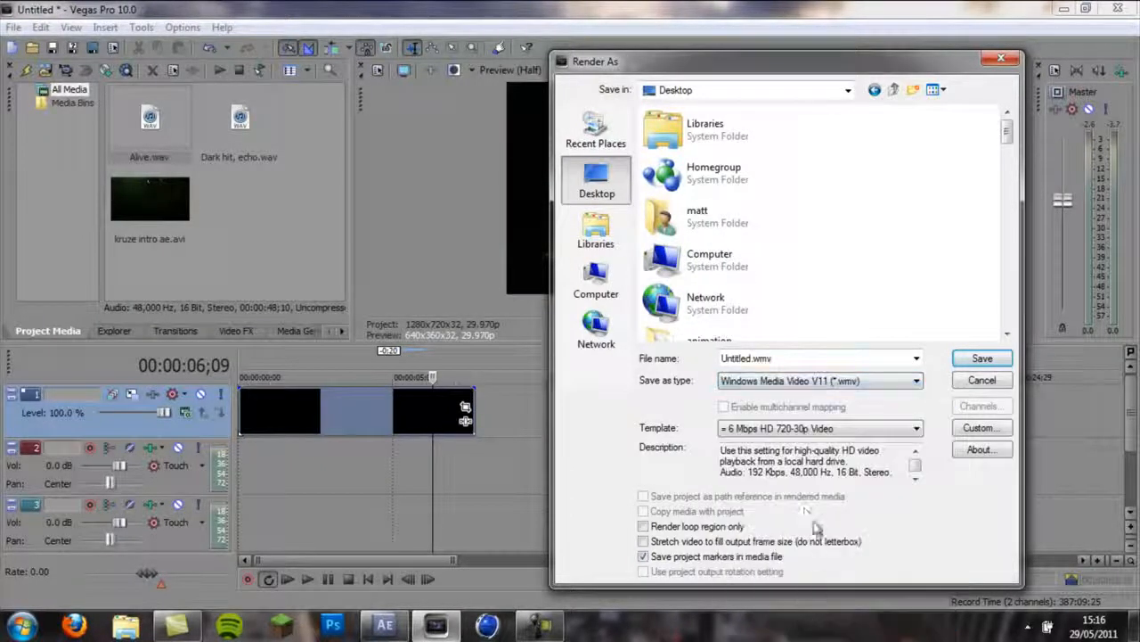
pyautogui.click(796, 429)
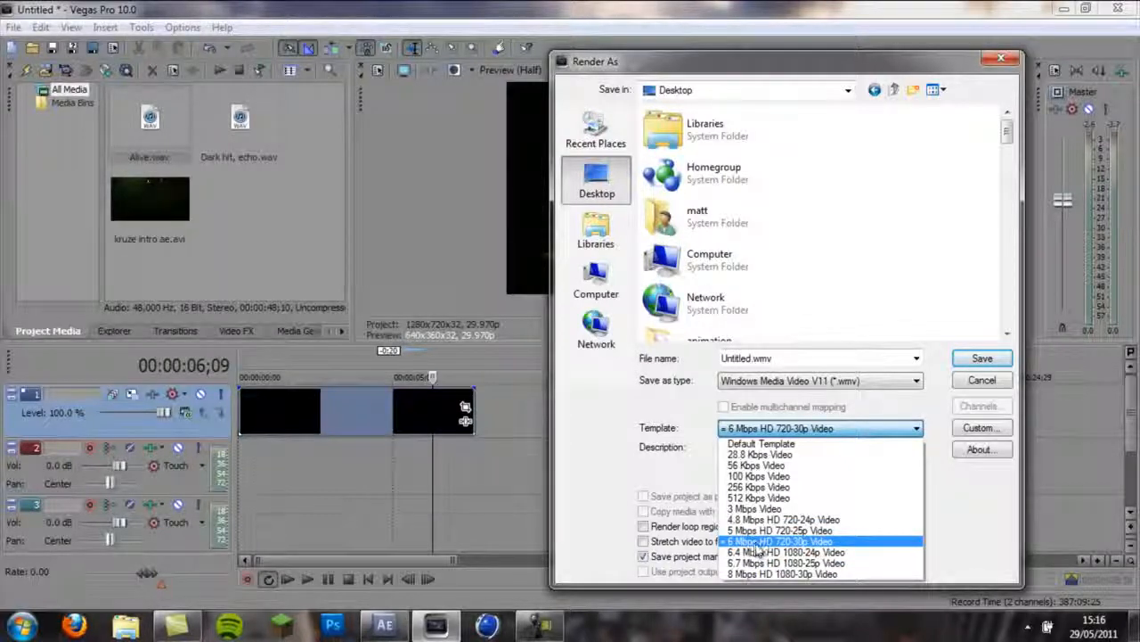
pyautogui.click(793, 541)
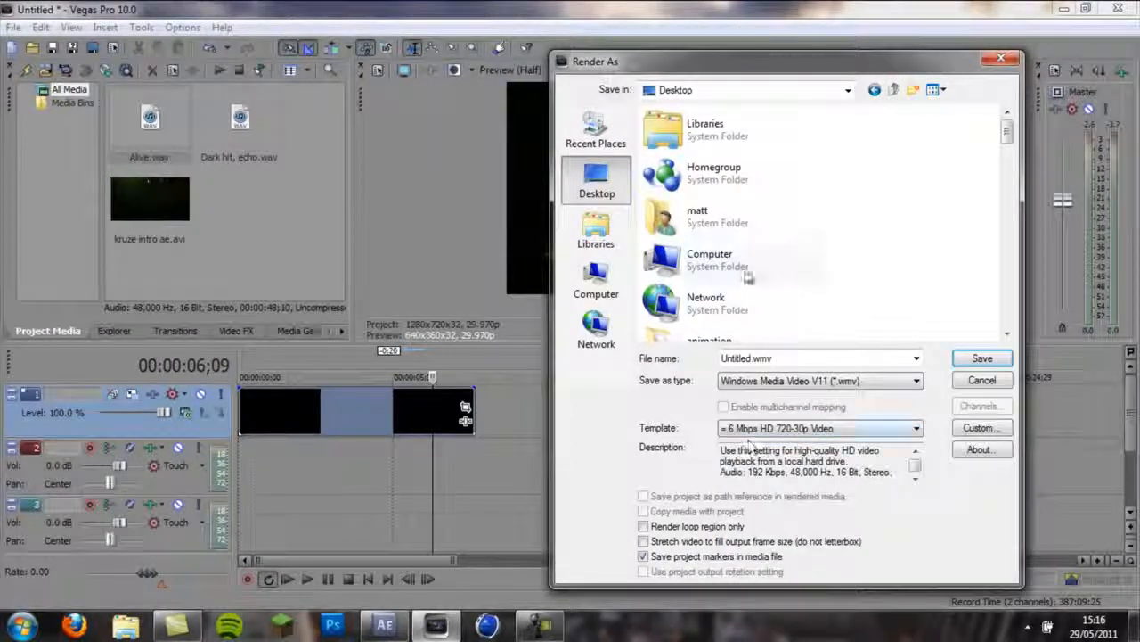
pyautogui.click(982, 380)
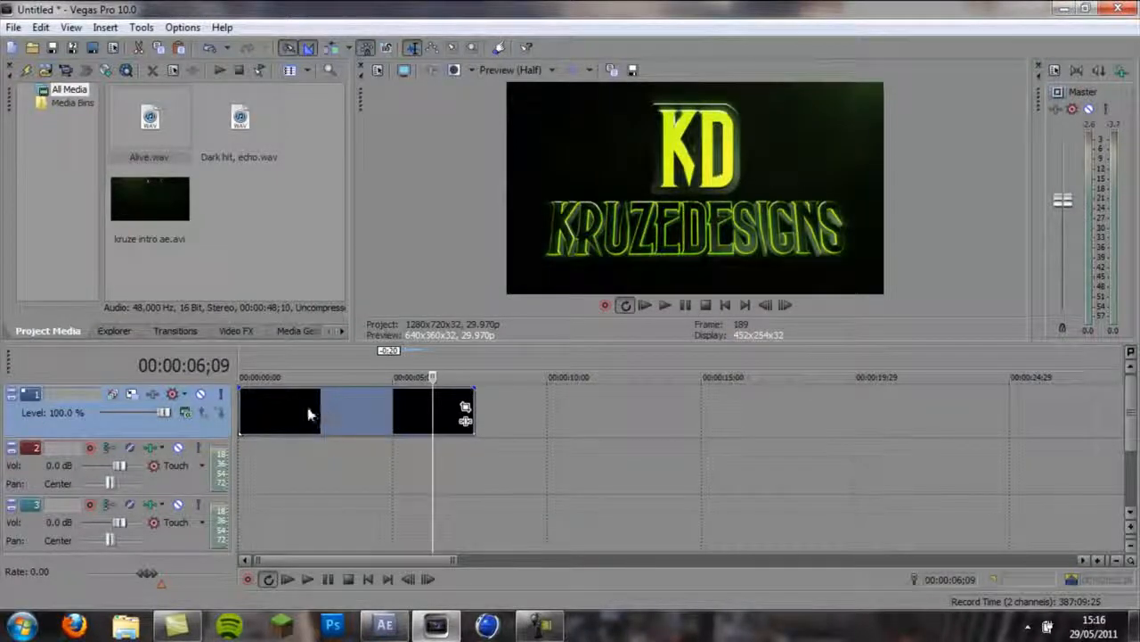
pyautogui.click(299, 372)
pyautogui.click(403, 405)
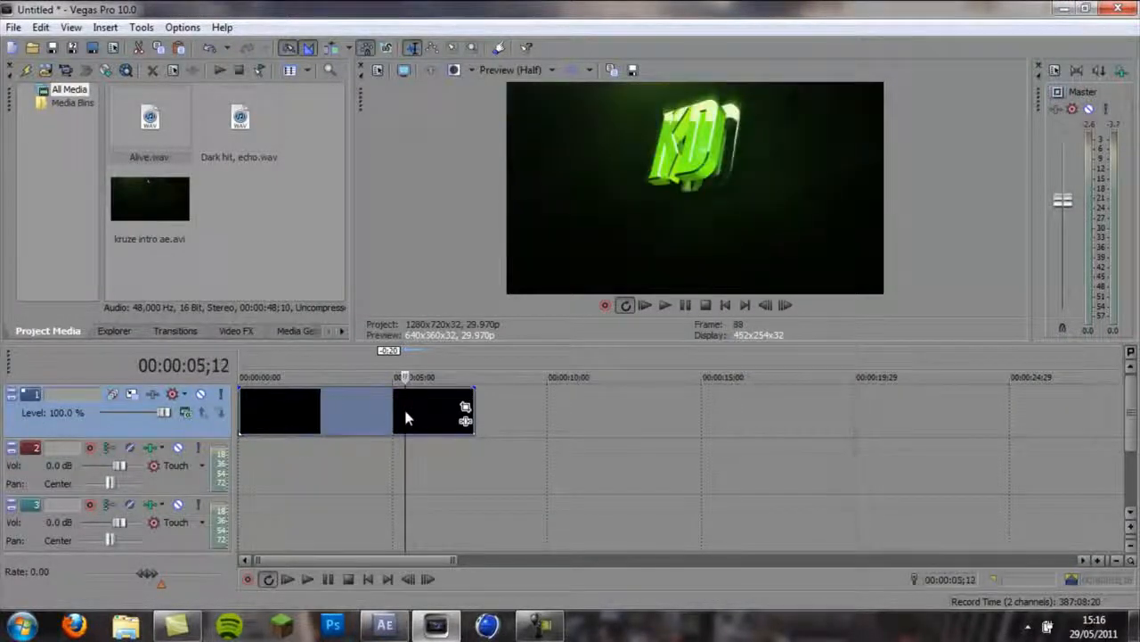
pyautogui.click(442, 410)
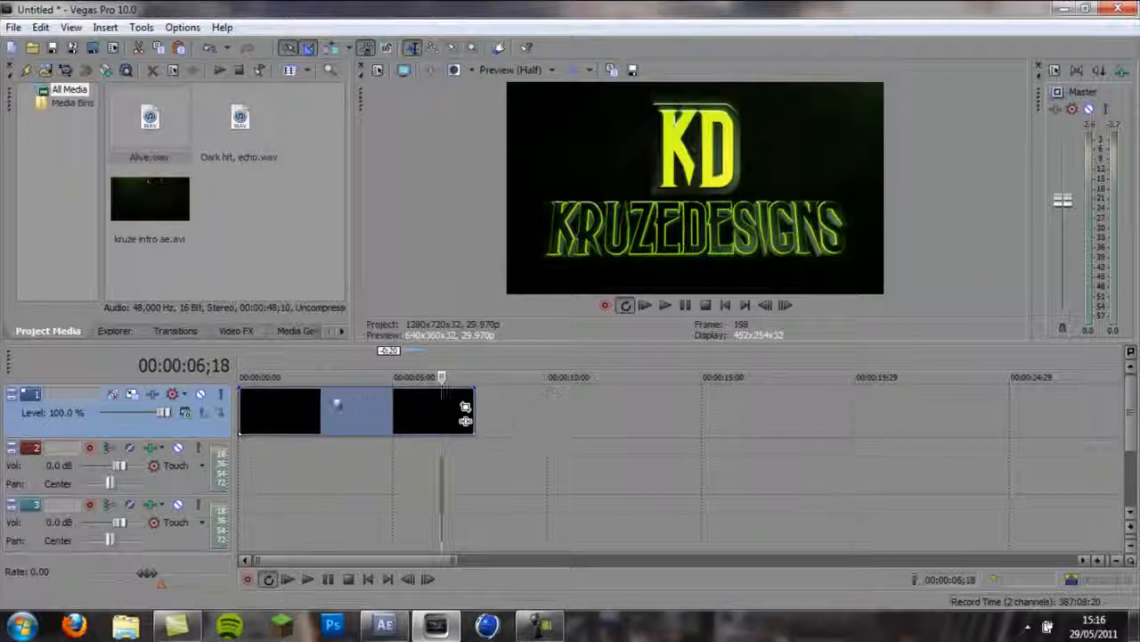
pyautogui.click(288, 407)
pyautogui.click(400, 417)
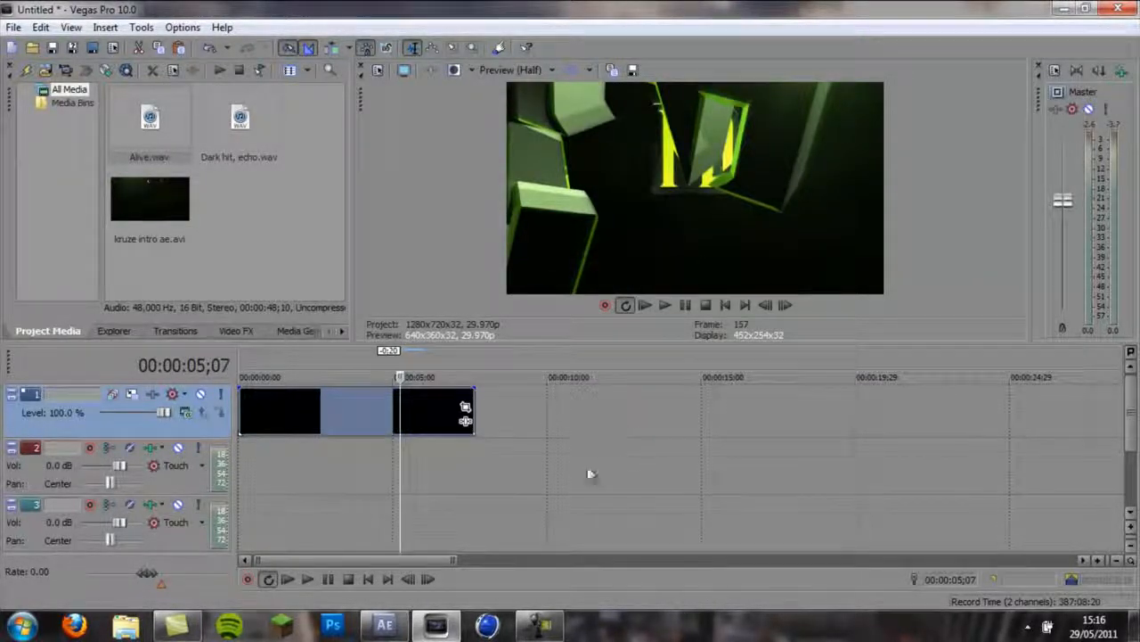
pyautogui.click(528, 456)
pyautogui.click(437, 412)
pyautogui.click(334, 405)
pyautogui.click(247, 401)
pyautogui.click(309, 413)
pyautogui.click(389, 425)
pyautogui.click(438, 413)
pyautogui.click(369, 413)
pyautogui.click(276, 412)
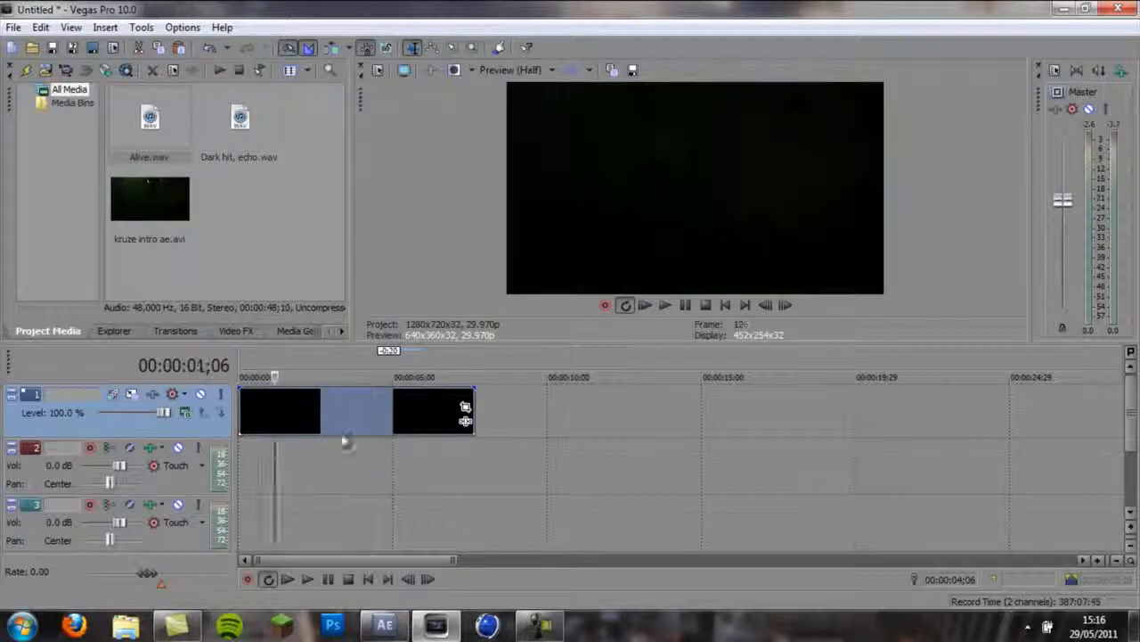
pyautogui.click(432, 417)
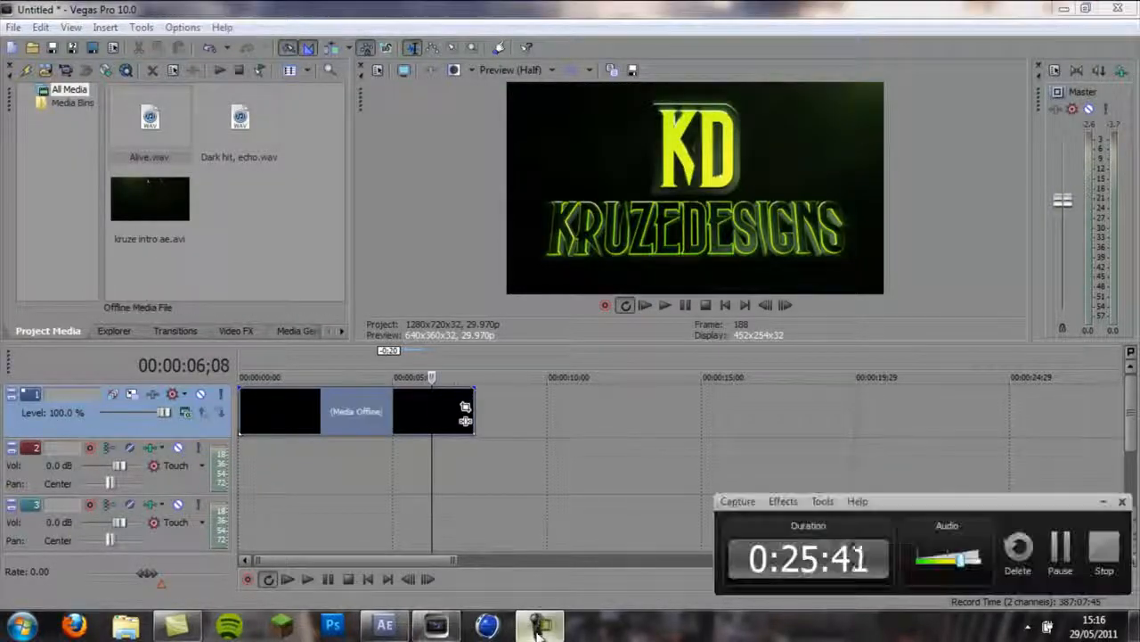
pyautogui.click(378, 411)
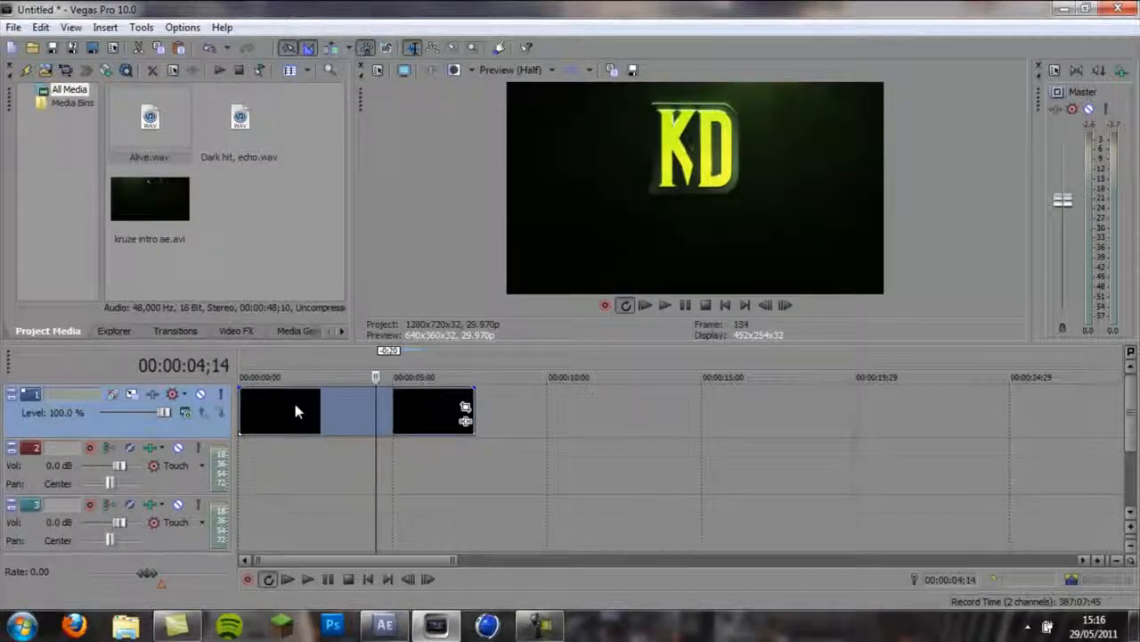
pyautogui.click(266, 410)
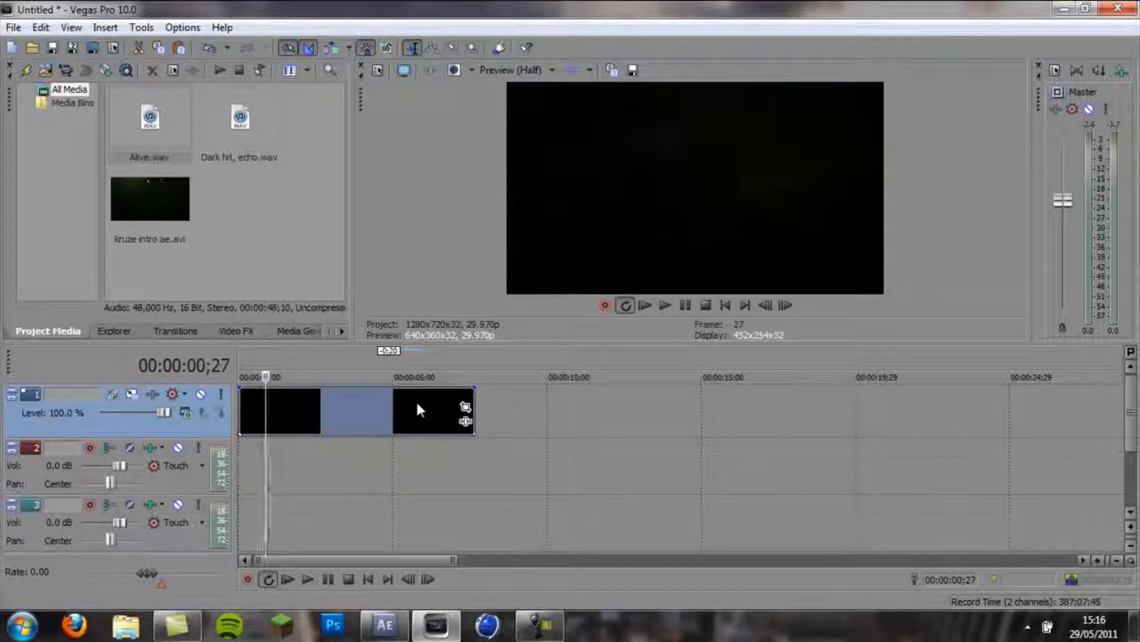
pyautogui.click(298, 413)
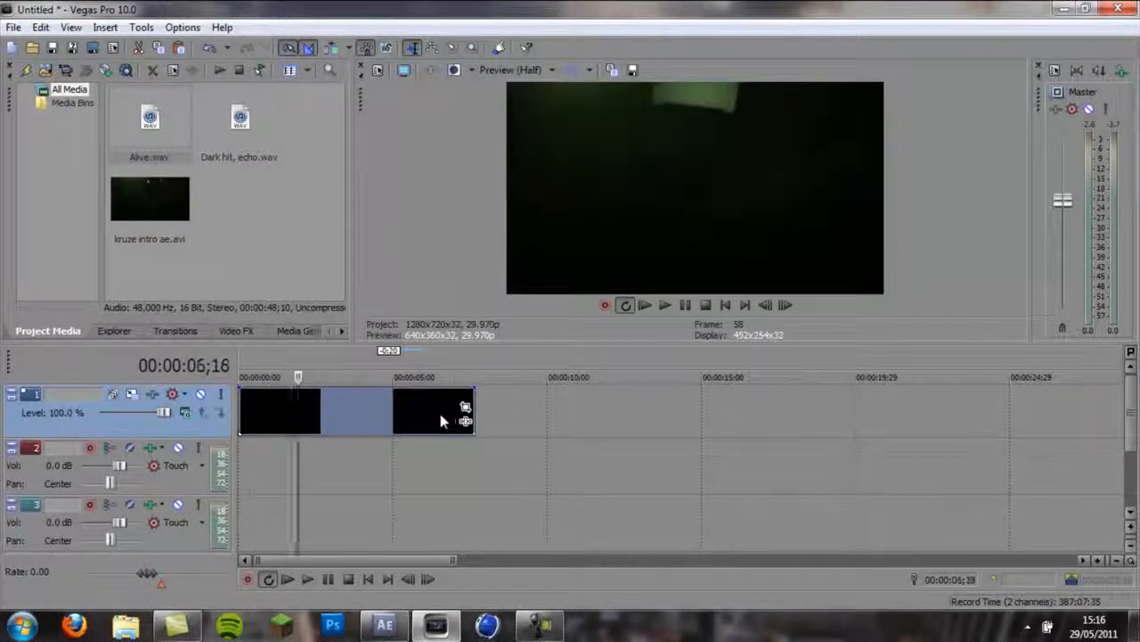
pyautogui.click(441, 420)
pyautogui.click(380, 418)
pyautogui.click(426, 412)
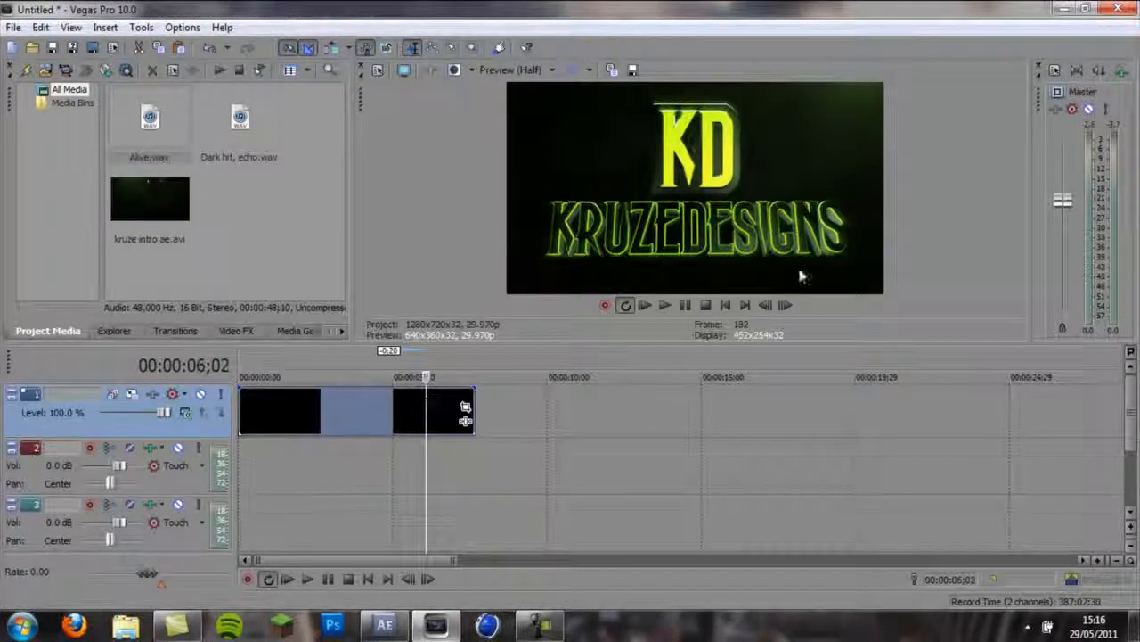
pyautogui.click(297, 414)
pyautogui.click(334, 408)
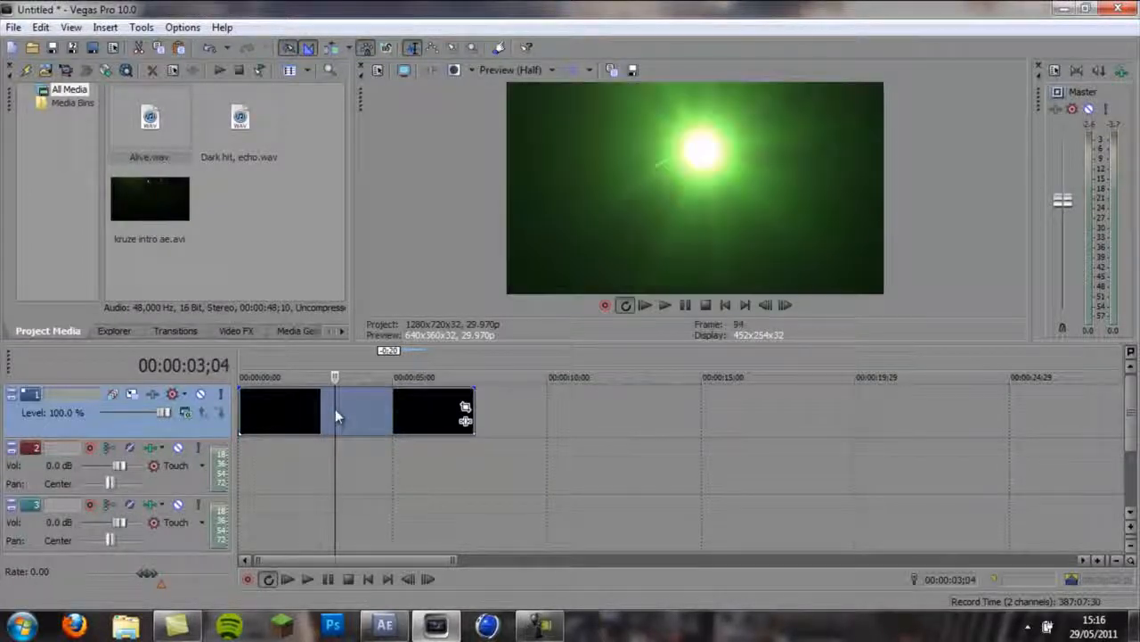
pyautogui.click(384, 408)
pyautogui.click(417, 403)
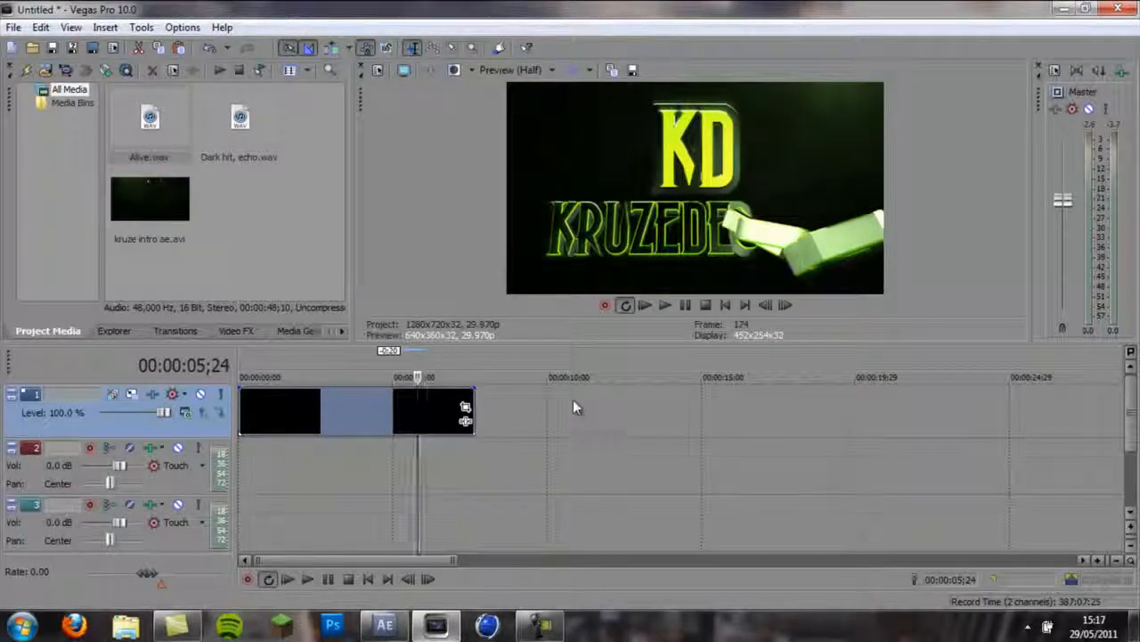
pyautogui.click(458, 408)
pyautogui.click(437, 401)
pyautogui.click(413, 410)
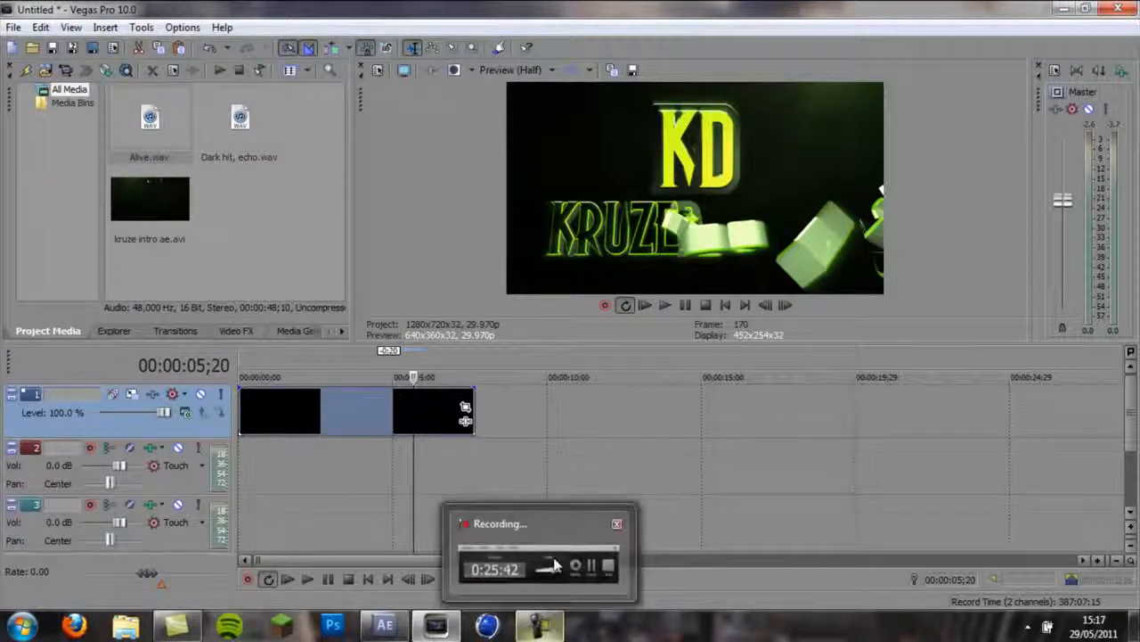
pyautogui.click(287, 410)
pyautogui.click(437, 407)
pyautogui.click(268, 420)
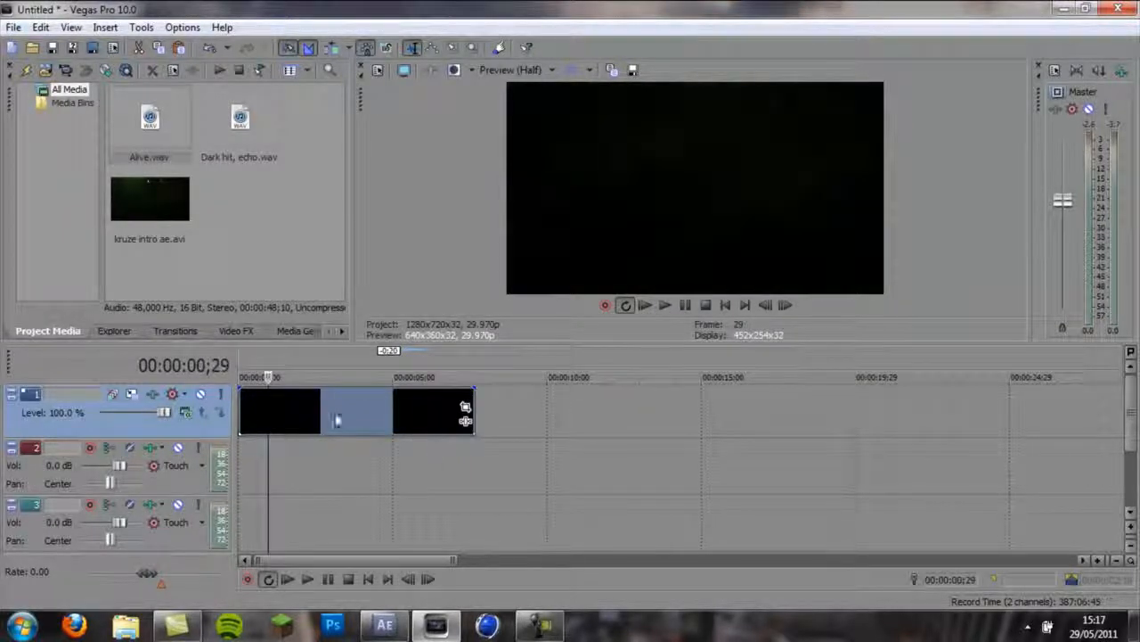
pyautogui.click(433, 413)
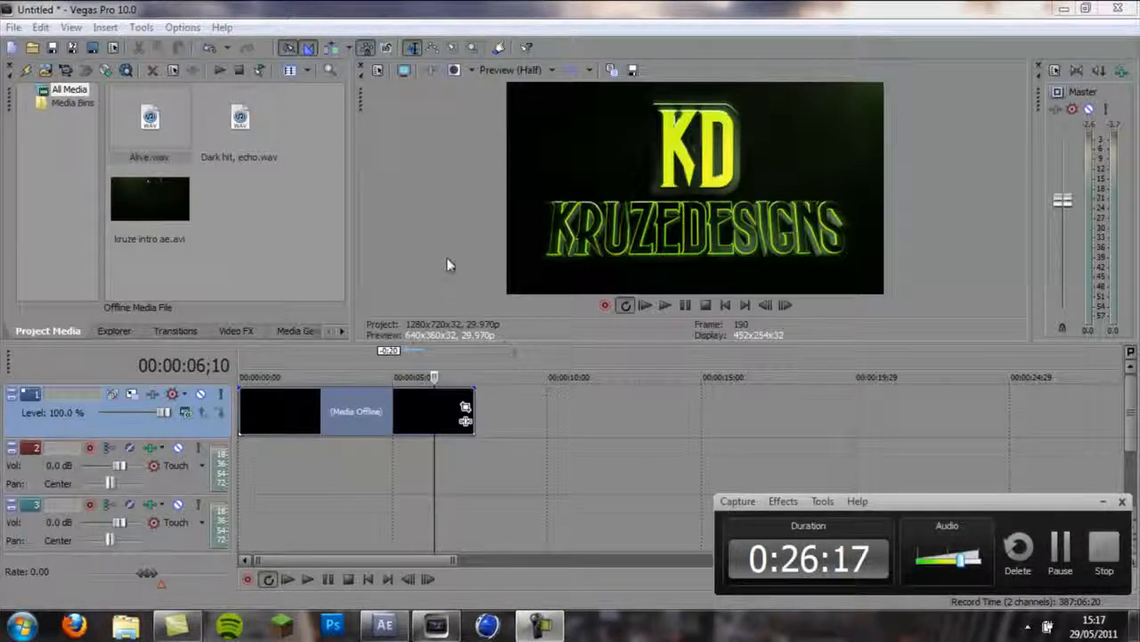
pyautogui.click(1106, 503)
pyautogui.click(540, 626)
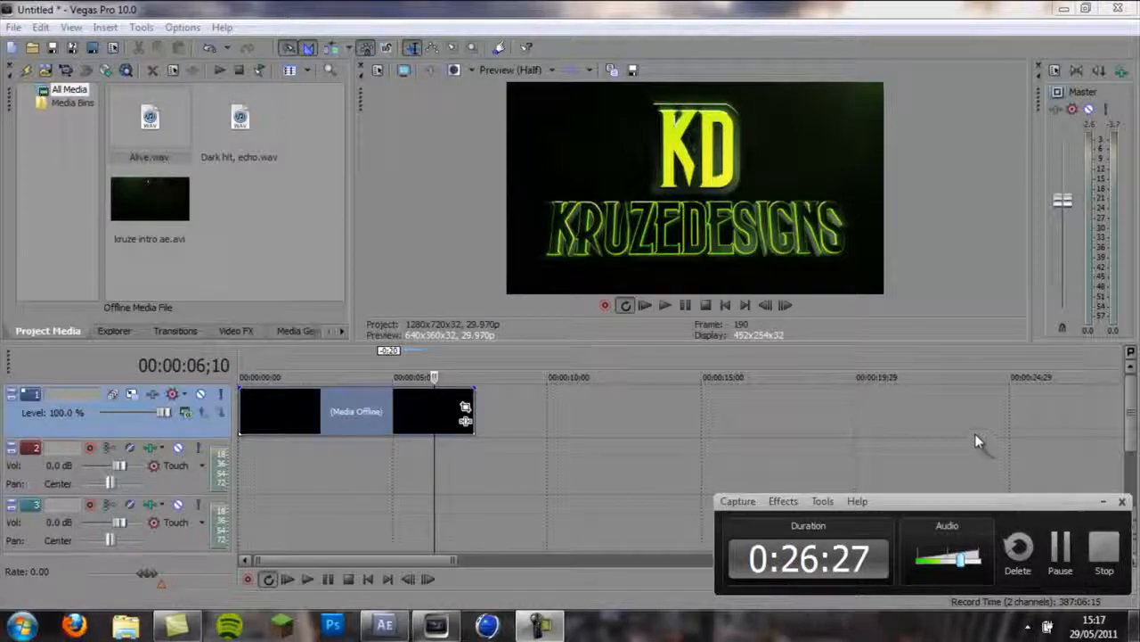
pyautogui.click(1101, 554)
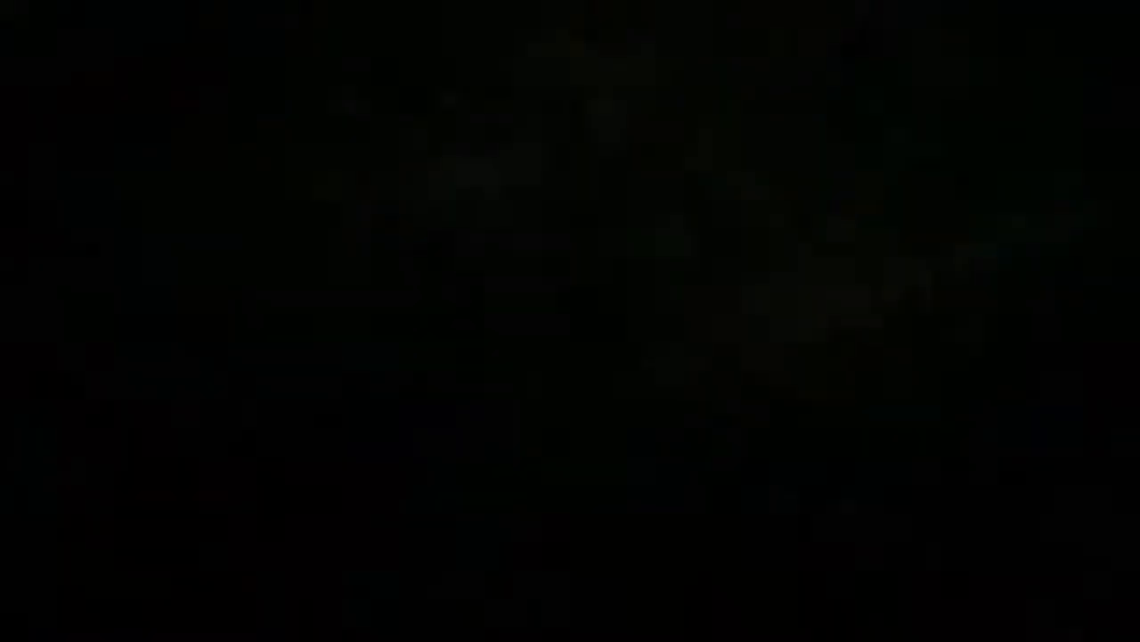